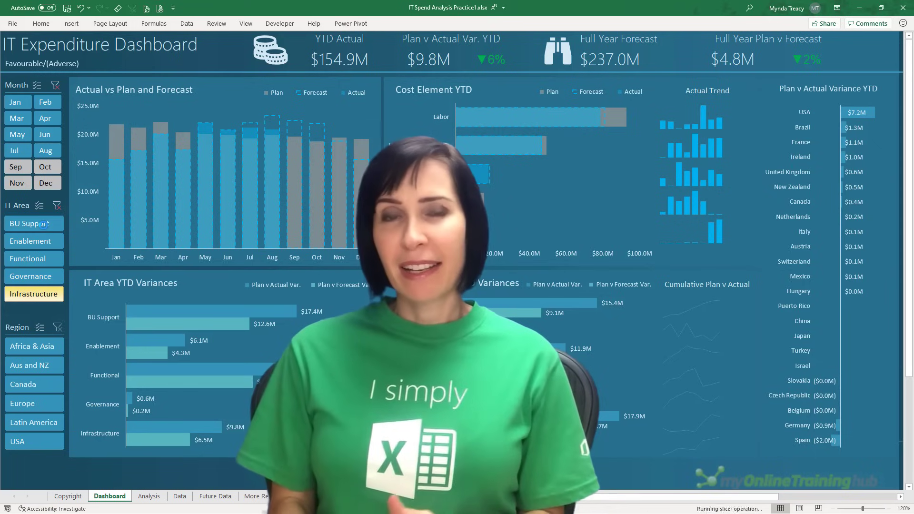
Filter the dashboard to all IT areas and to the regions Africa & Asia through Latin America, leaving out USA.
click(33, 293)
click(56, 345)
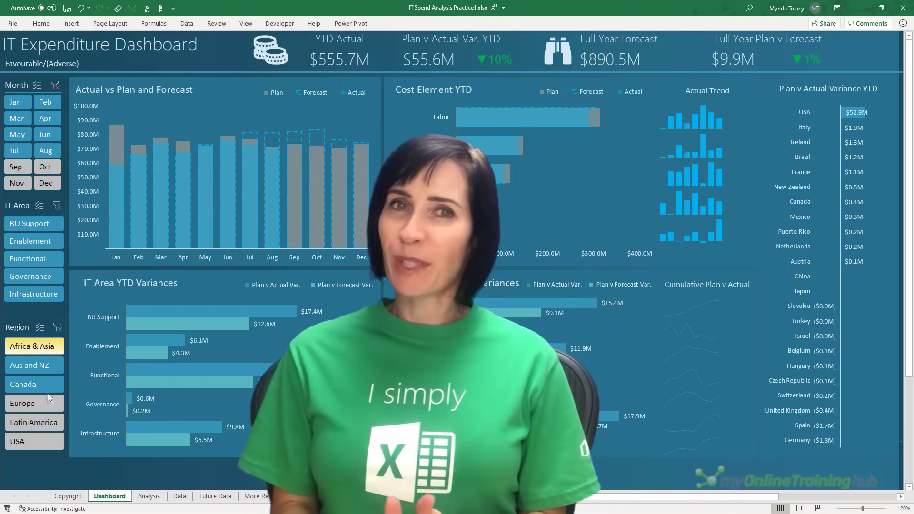
click(41, 417)
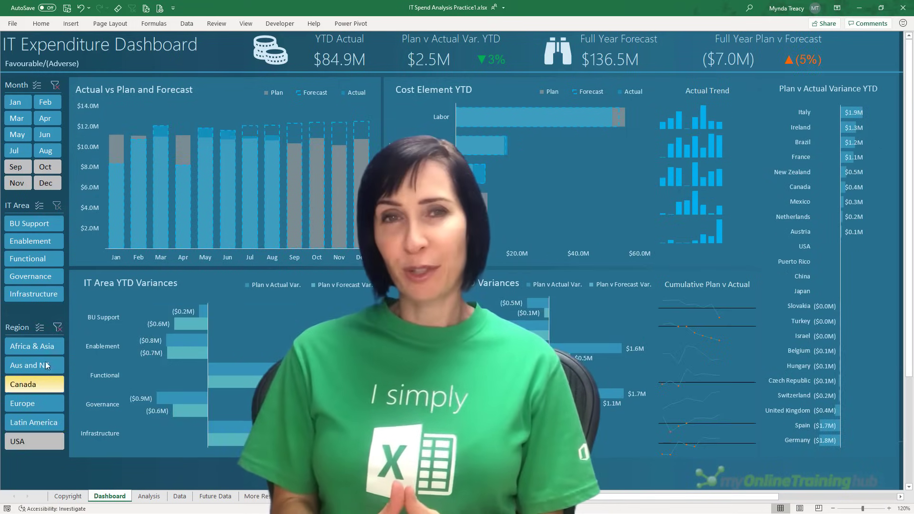
View the dashboard for Infrastructure, BU Support, Enablement and the BU Support to Governance range, ending with the IT Area filter cleared.
click(44, 295)
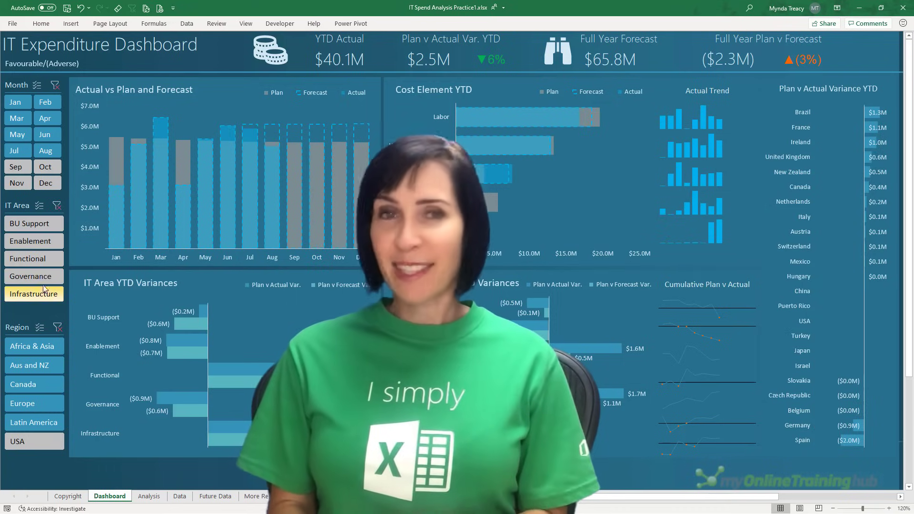
click(43, 227)
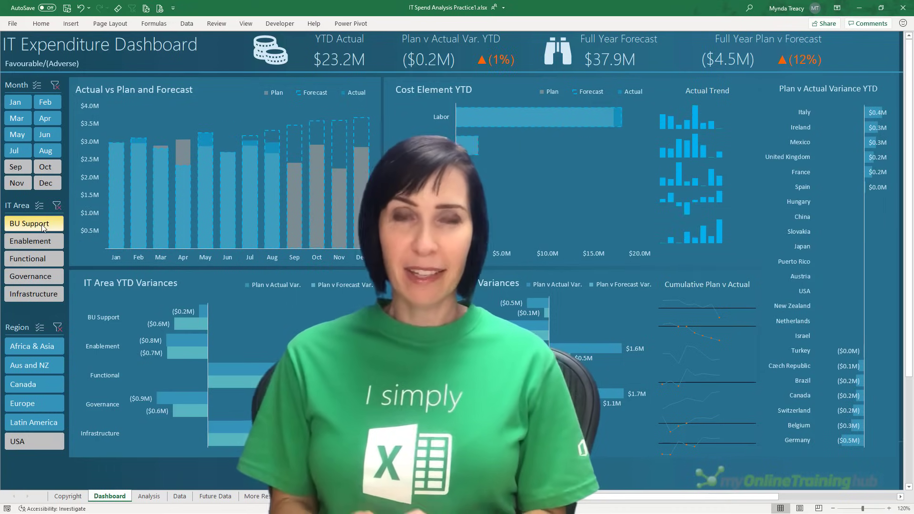
click(41, 236)
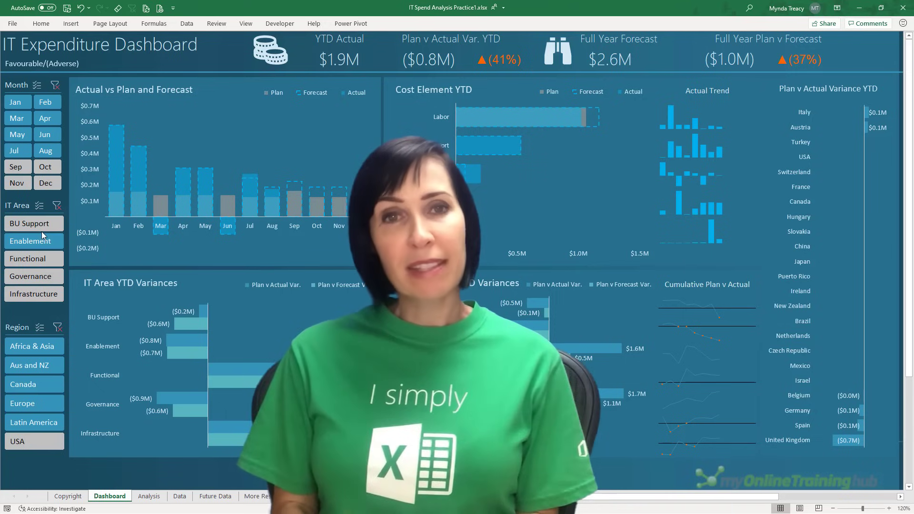
drag(43, 225, 39, 278)
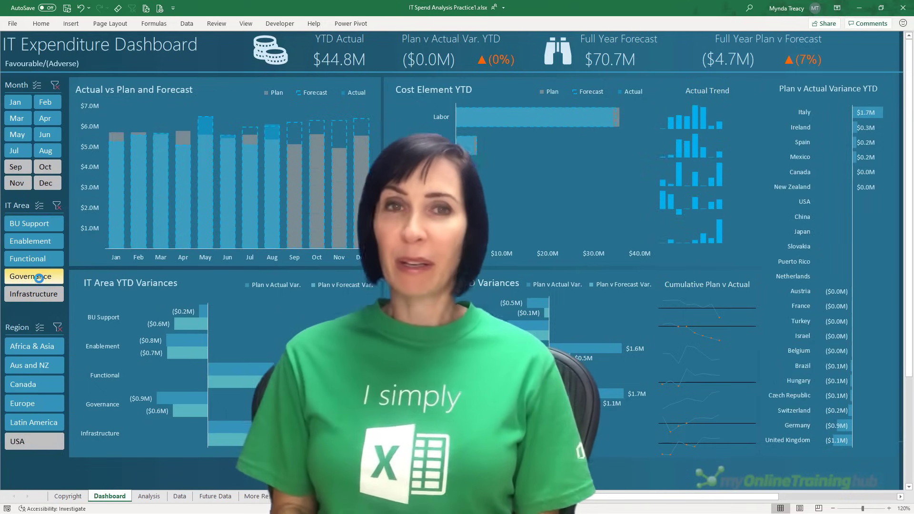
click(57, 205)
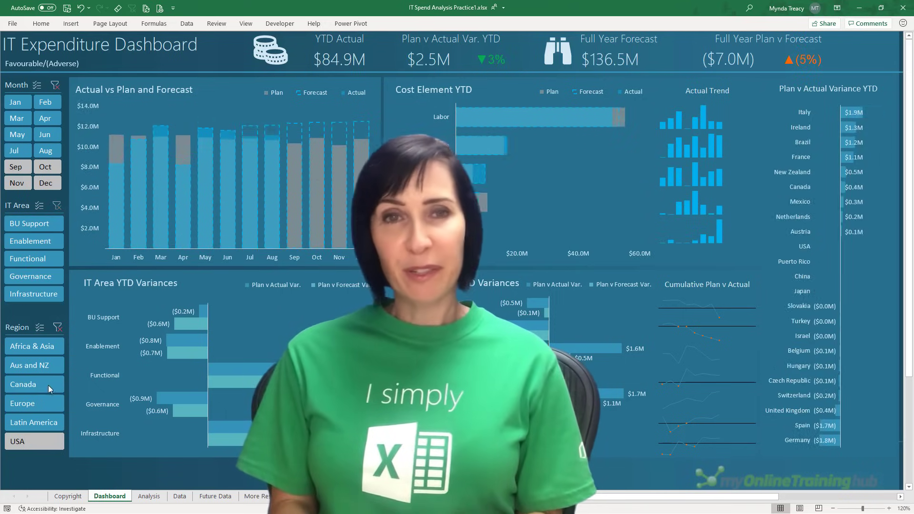
View the USA region's figures for individual IT areas including Enablement and BU Support, ending with the IT Area and Region filters cleared.
click(40, 437)
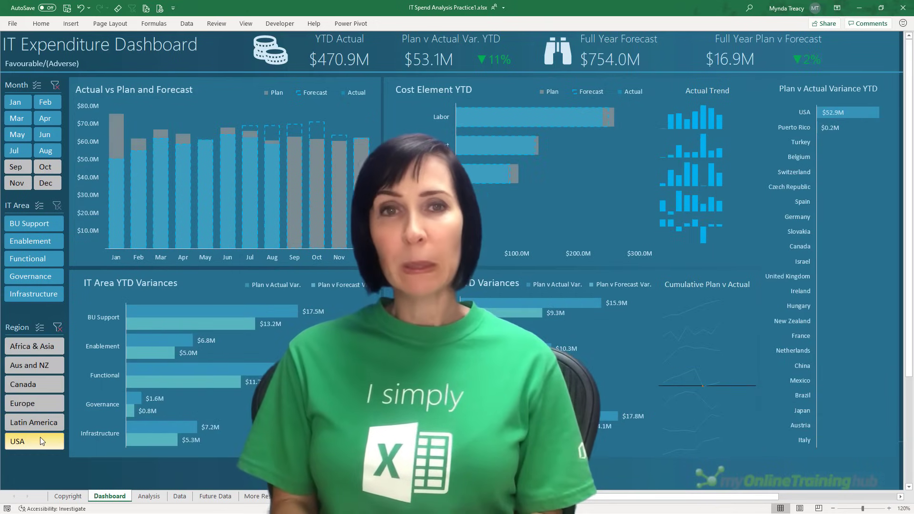
drag(34, 294, 46, 261)
click(45, 245)
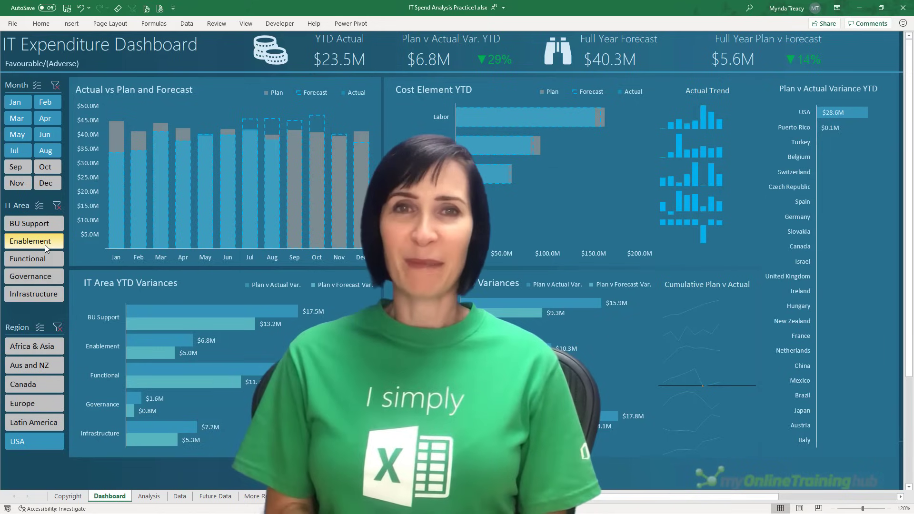
click(45, 227)
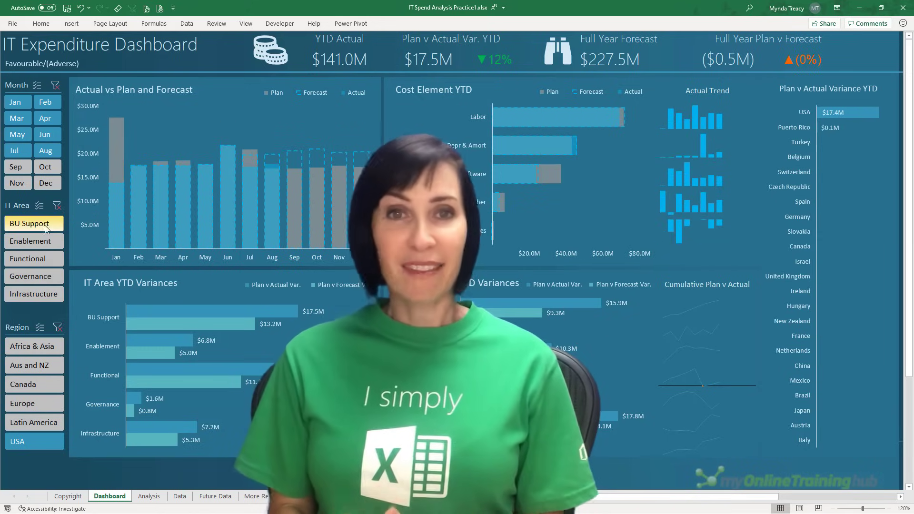
click(56, 206)
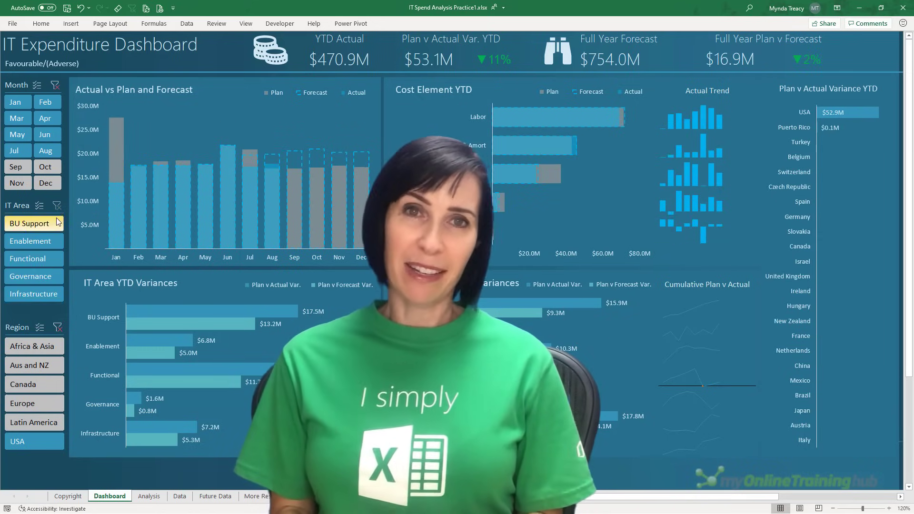
click(57, 327)
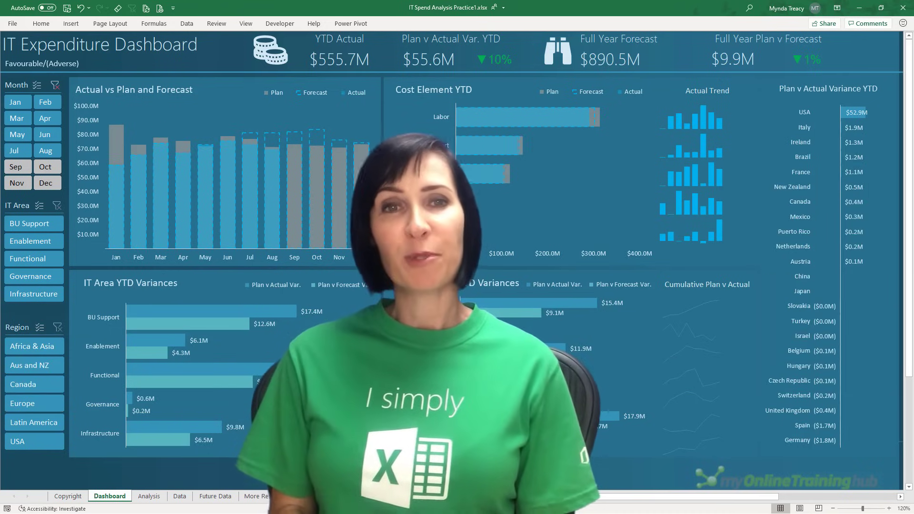
View the dashboard by IT area for BU Support, the BU Support to Functional range, Governance and Infrastructure.
click(30, 227)
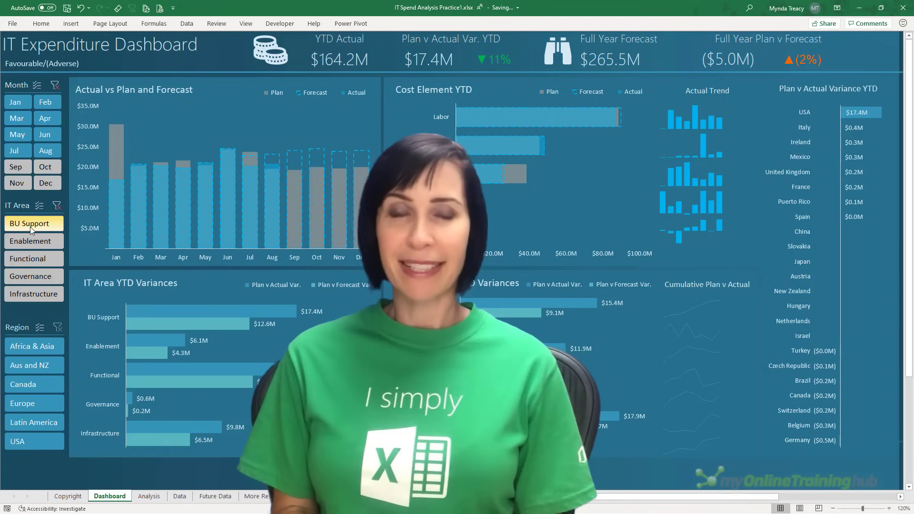
drag(30, 226, 30, 258)
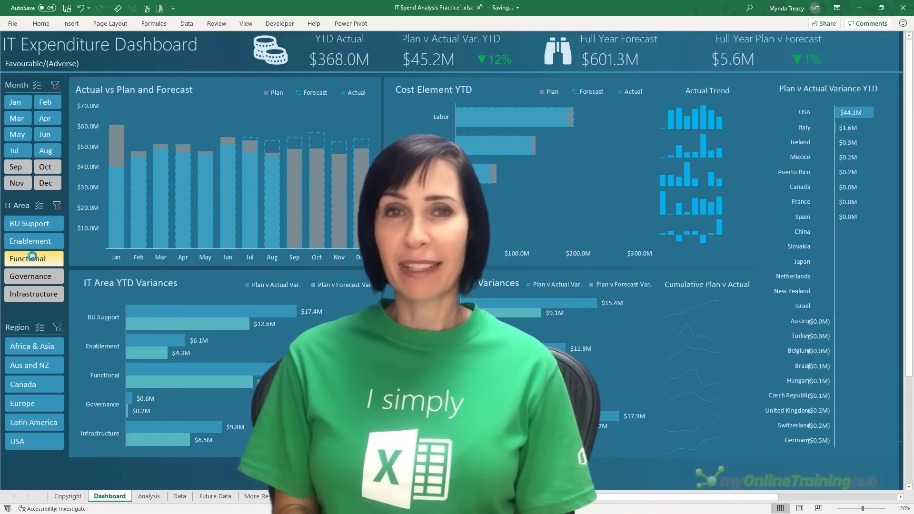
click(31, 277)
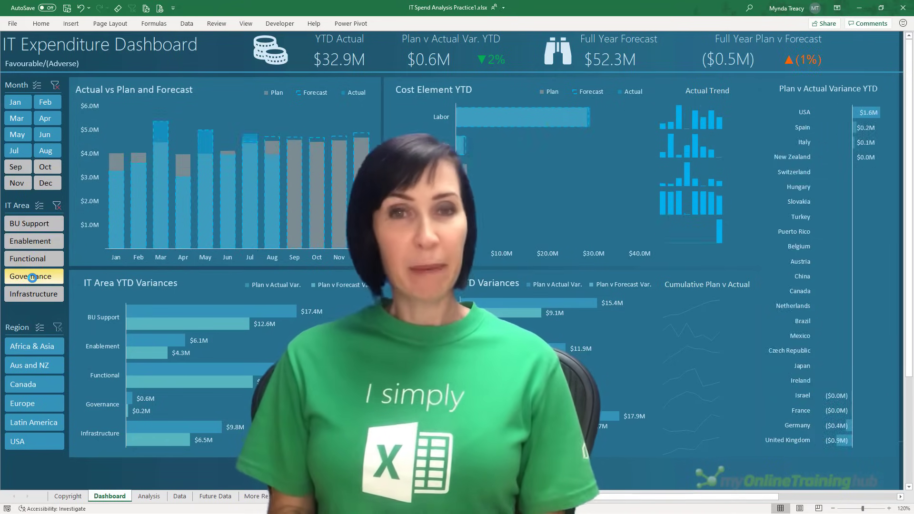
click(37, 295)
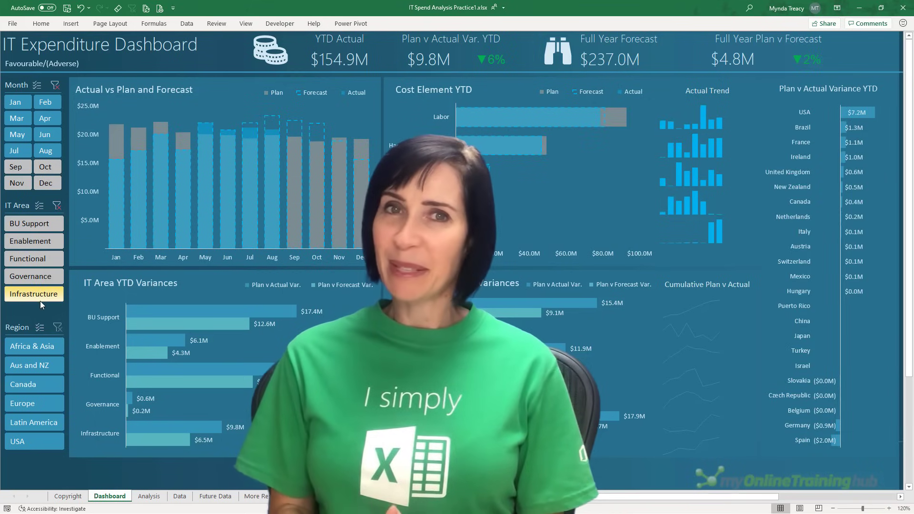
Reselect all IT areas, filter the regions to Africa & Asia through Latin America, and narrow the IT area to Infrastructure.
drag(38, 296, 44, 228)
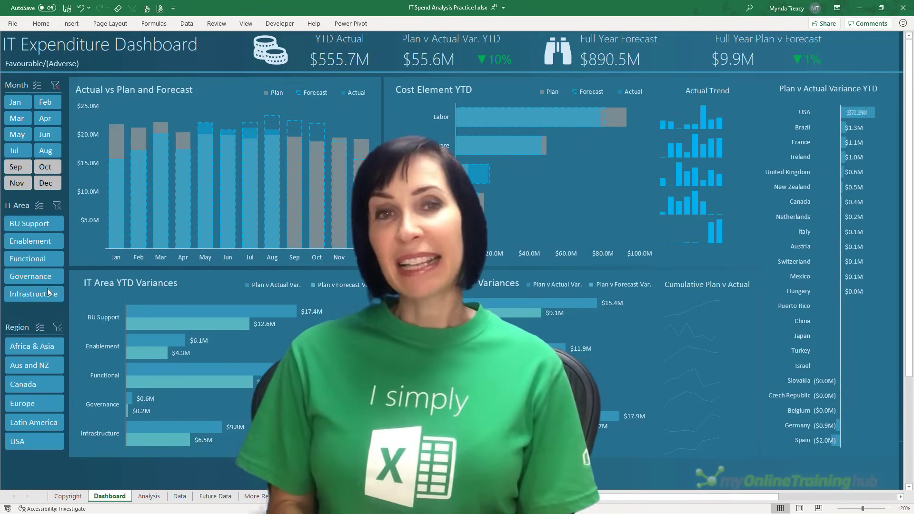
drag(54, 347, 42, 410)
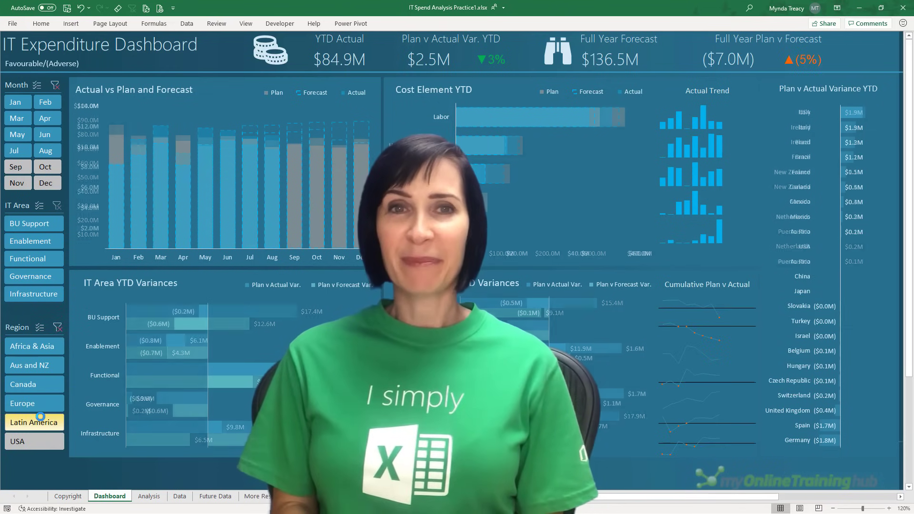
click(44, 295)
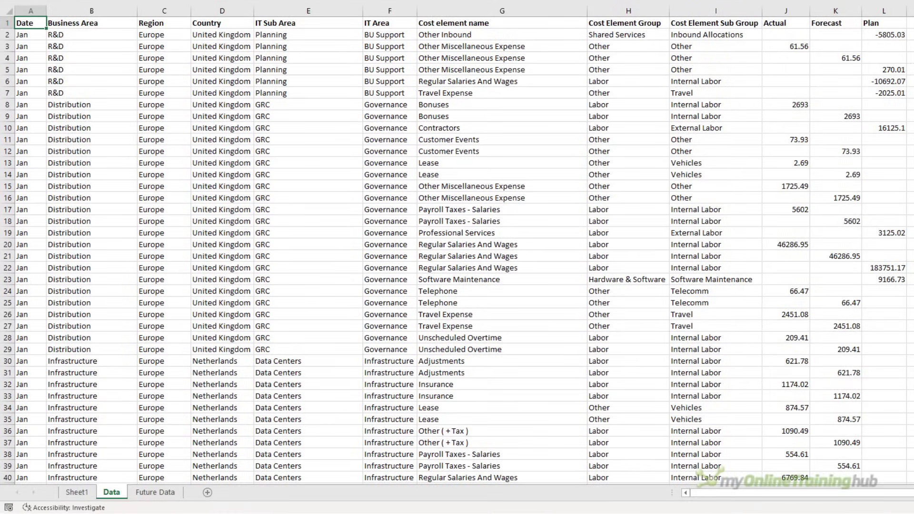
Examine the columns and extent of the source records on the Data sheet down to the last row, ending at the header row.
scroll(282, 210, down, 7)
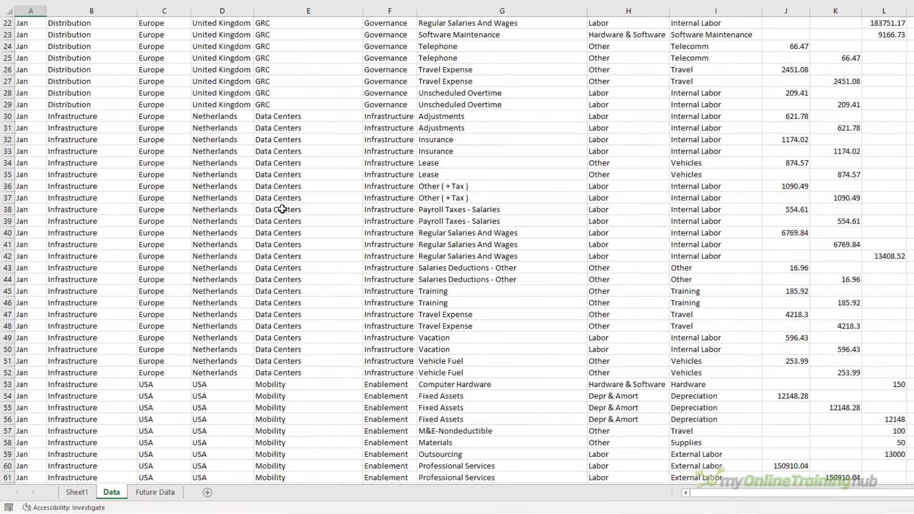
scroll(282, 210, down, 3)
scroll(282, 210, up, 10)
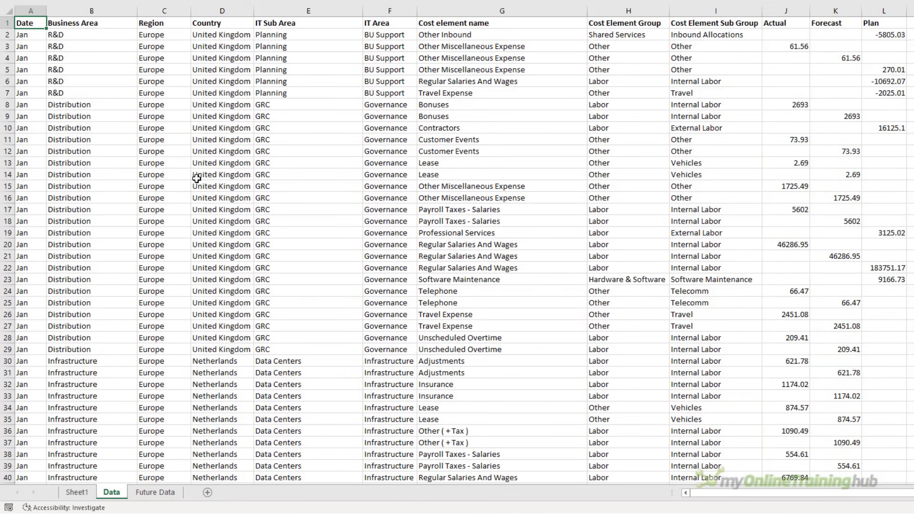
key(ctrl+Down)
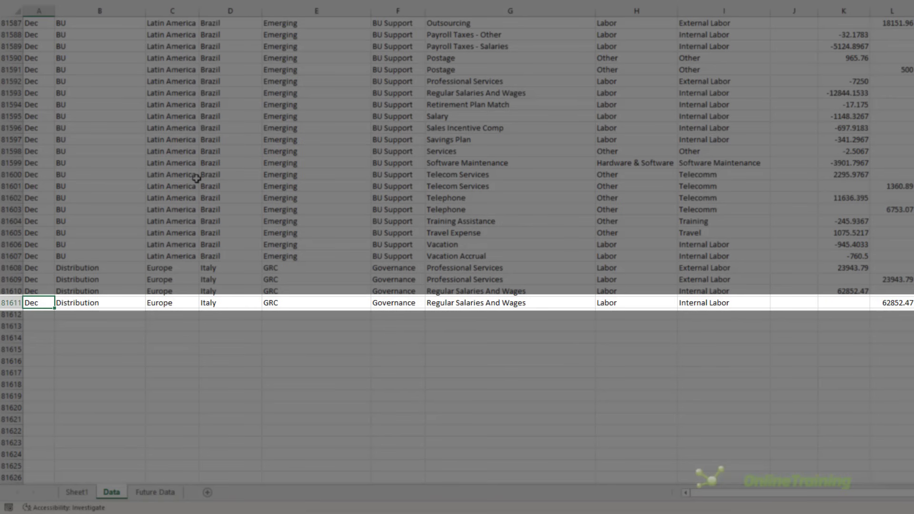
scroll(197, 178, up, 6)
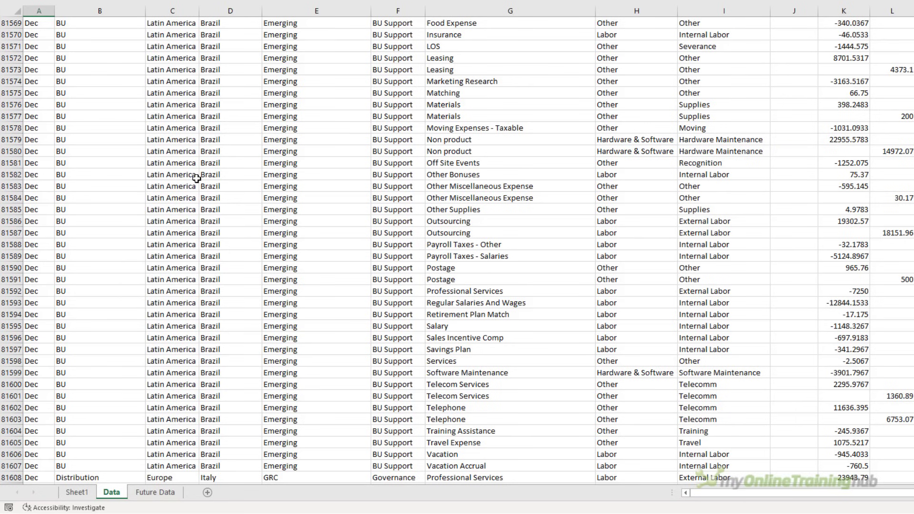
key(ctrl+Up)
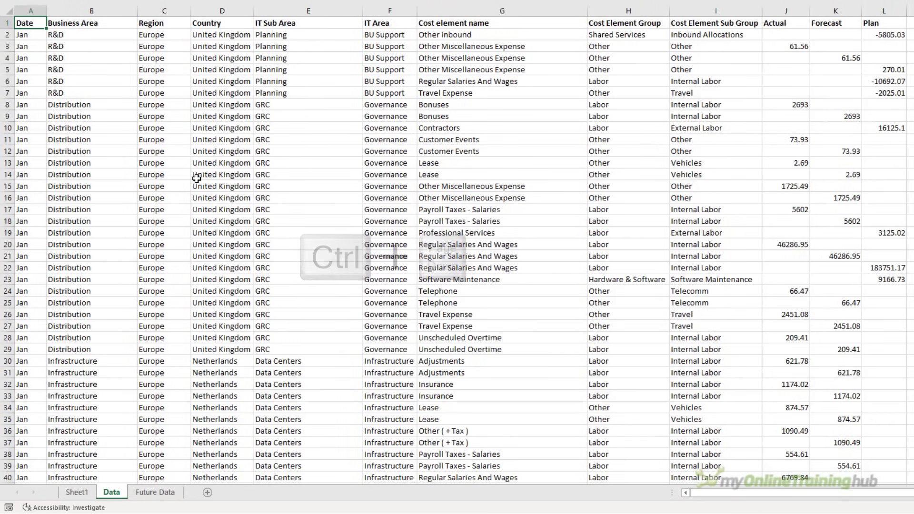
Examine the extent of the records on the Future Data sheet down to the last row, ending at the header row.
key(ctrl+Page_Down)
key(ctrl+Page_Down)
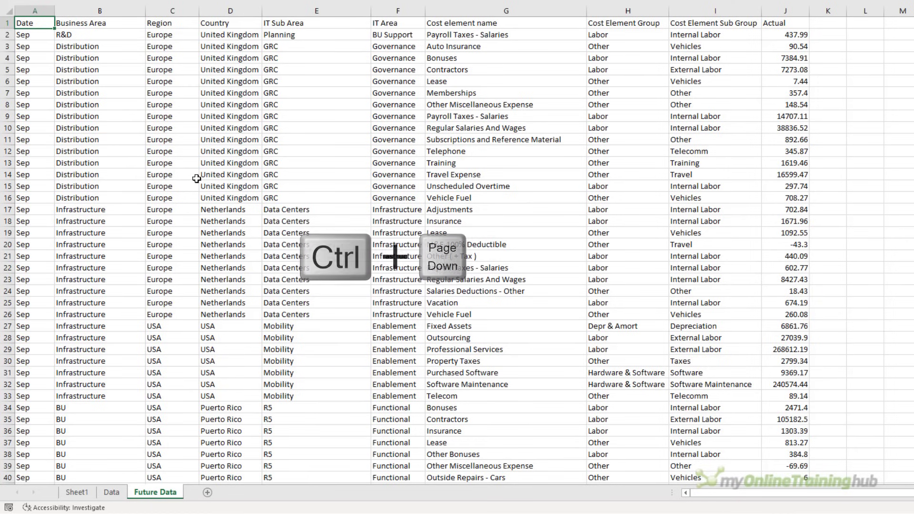
key(ctrl+Down)
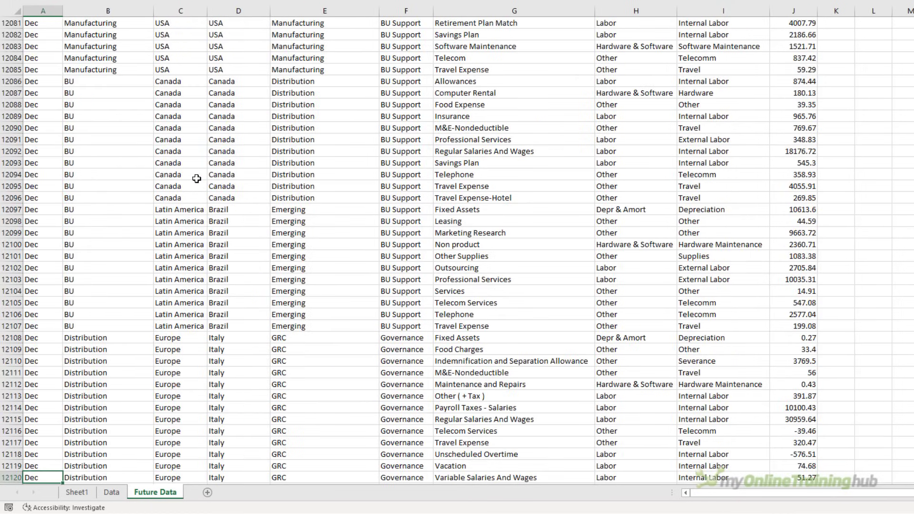
key(ctrl+Up)
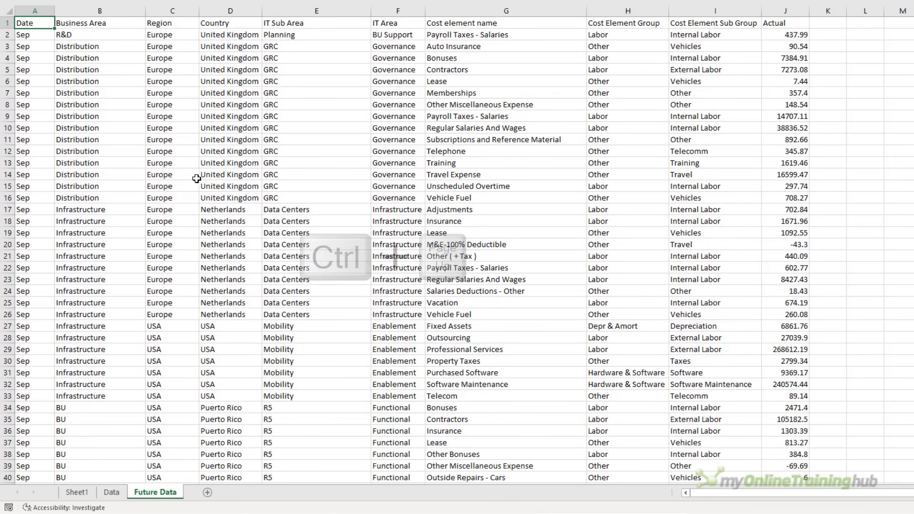
On the Data sheet, convert the range A1:L81611 into a table with headers.
key(ctrl+Page_Up)
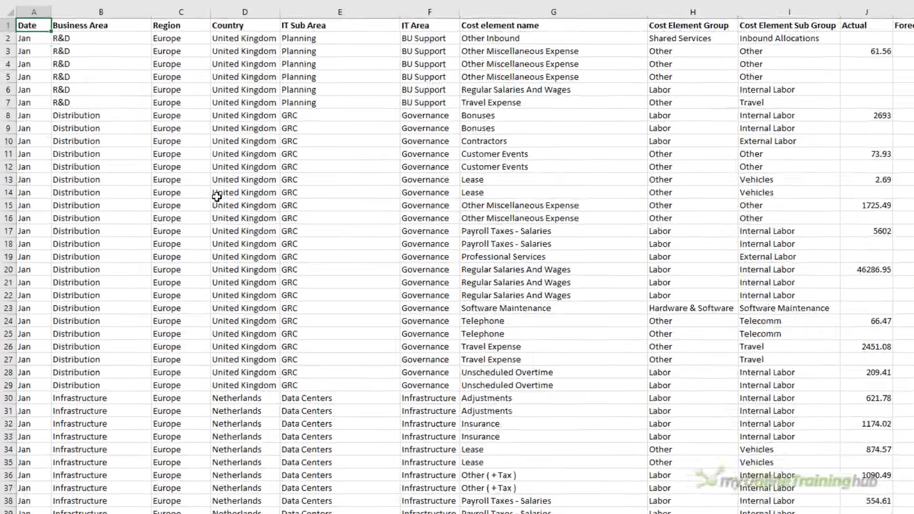
key(ctrl+t)
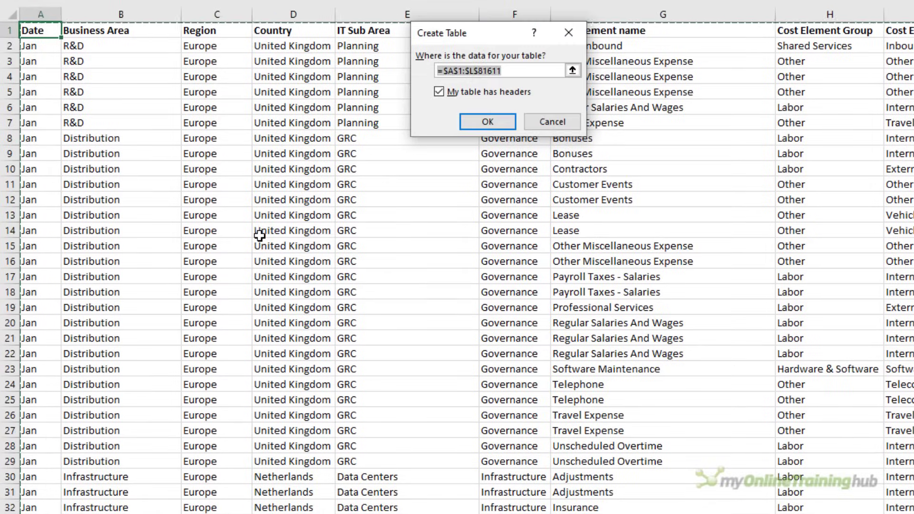
drag(467, 32, 469, 78)
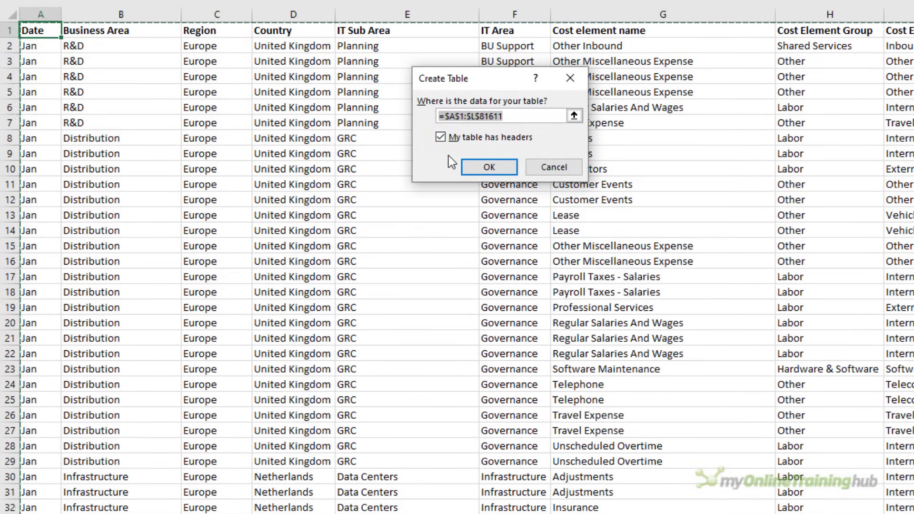
click(473, 169)
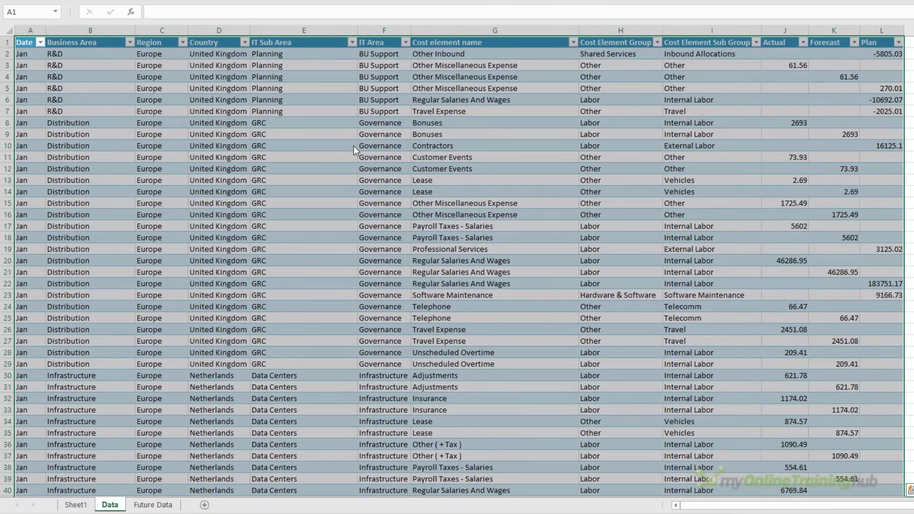
Look over the new table's rows and name the table Data.
scroll(354, 146, down, 10)
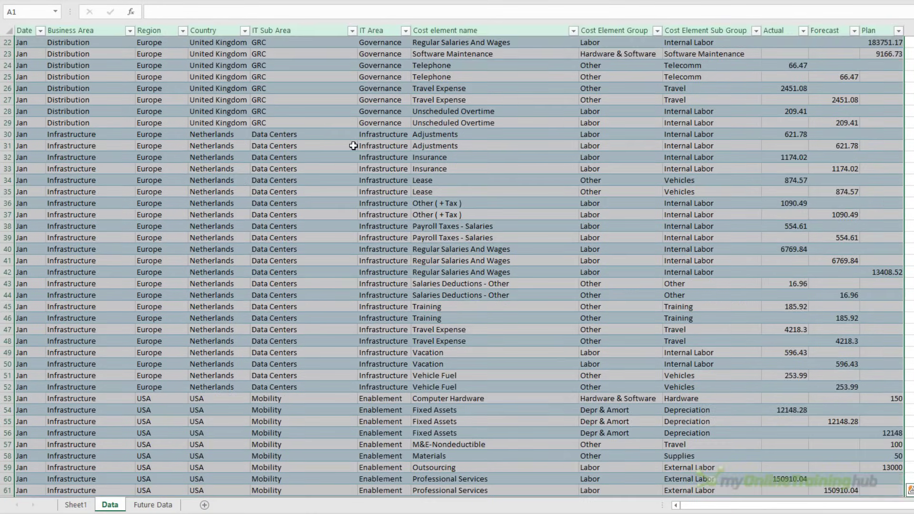
scroll(354, 146, up, 10)
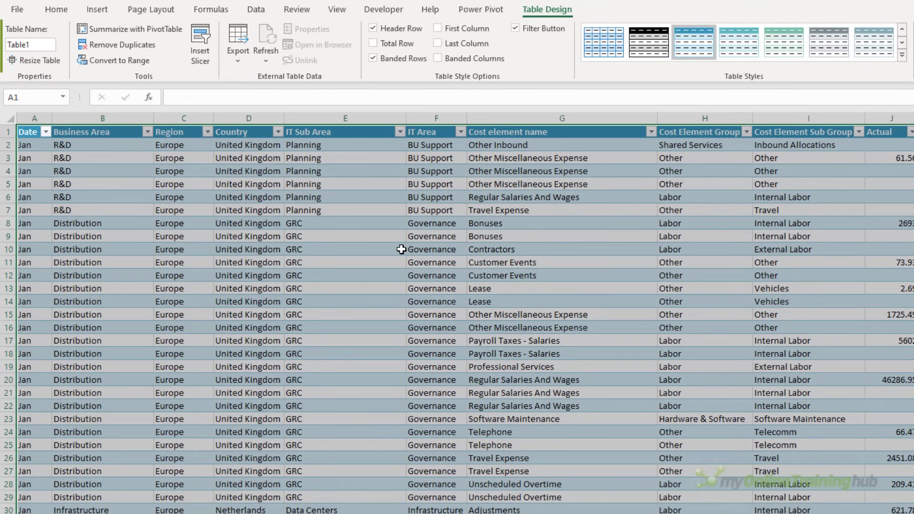
click(42, 48)
text(Data)
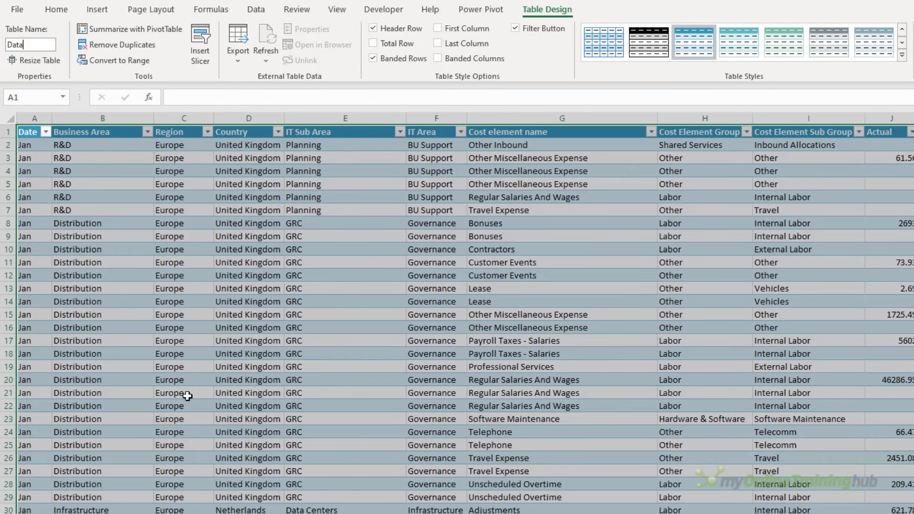
key(Return)
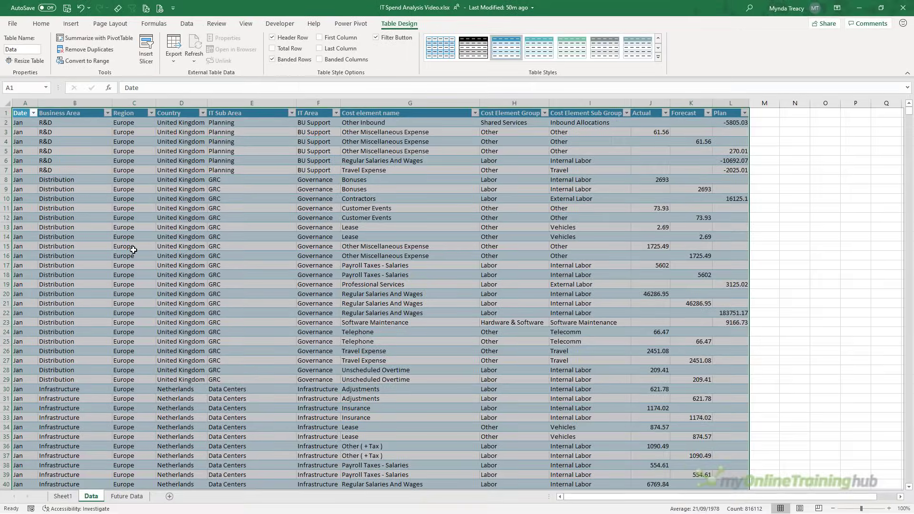
Review the finished IT Expenditure Dashboard in the practice workbook, and return to the Data table in the working workbook.
click(133, 248)
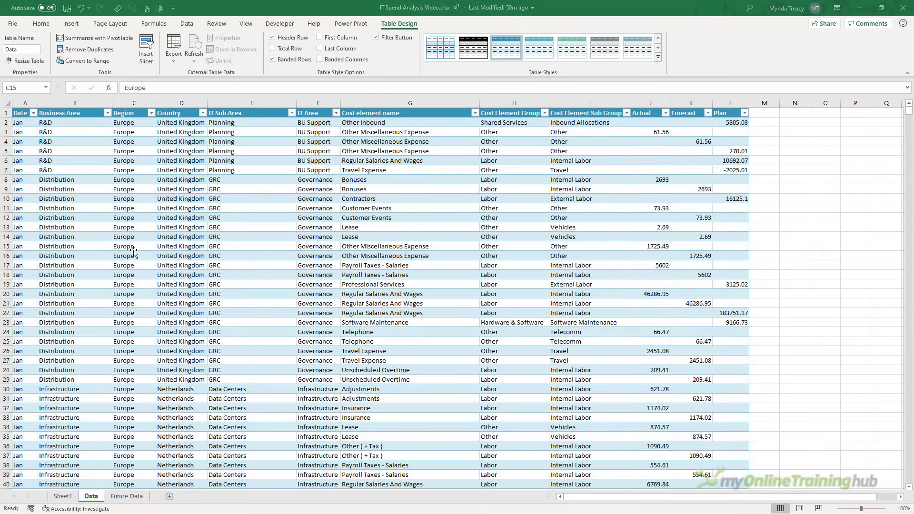
key(alt+Tab)
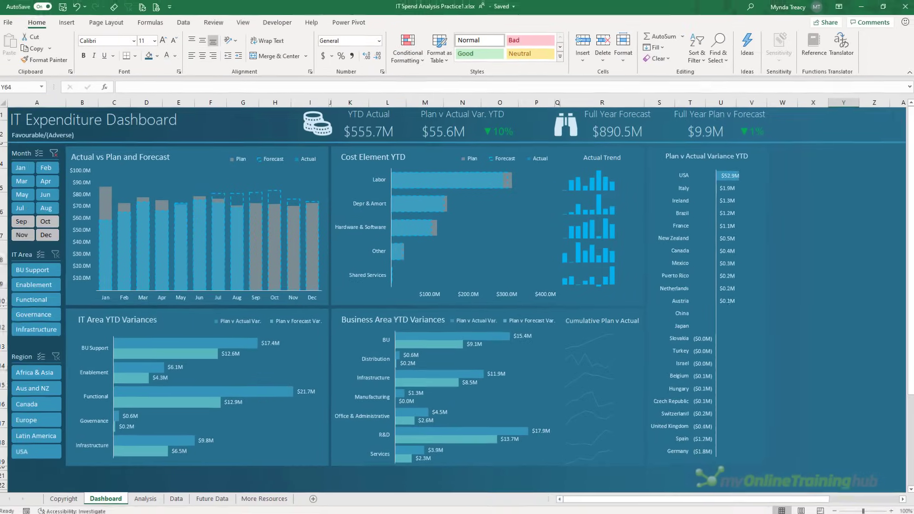
key(alt+Tab)
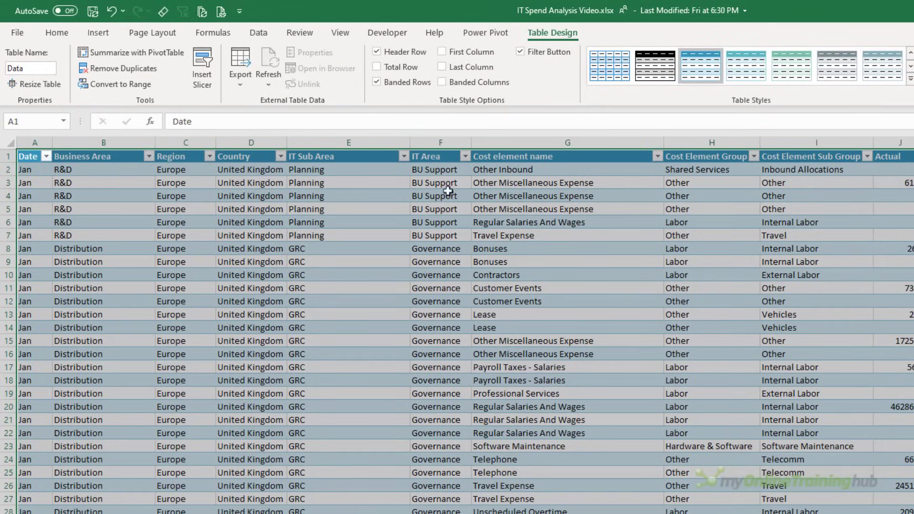
Create a PivotTable from the Data table on a new worksheet and name that sheet Analysis.
click(168, 61)
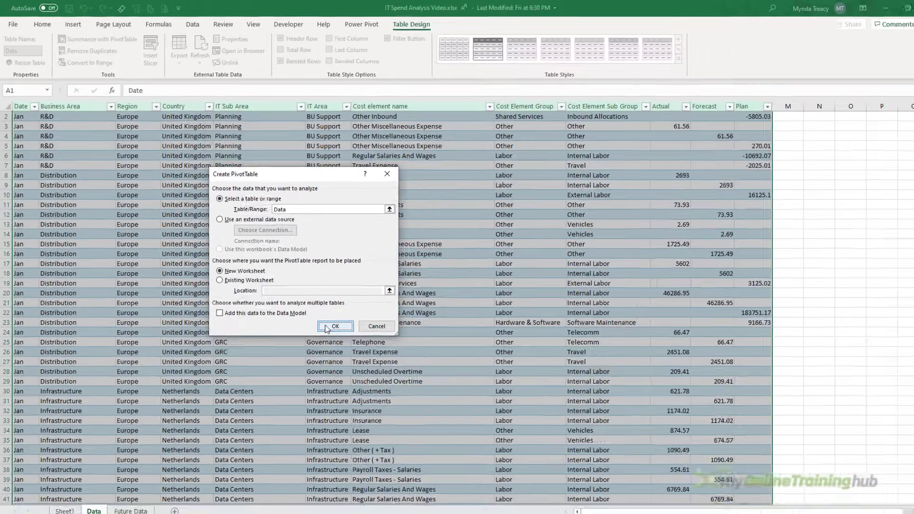
click(327, 328)
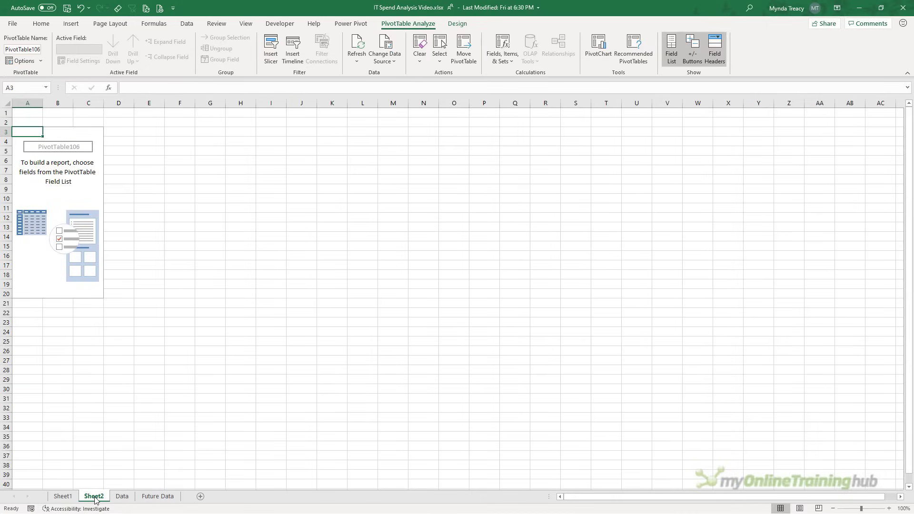
double_click(94, 497)
text(Analysis)
key(Return)
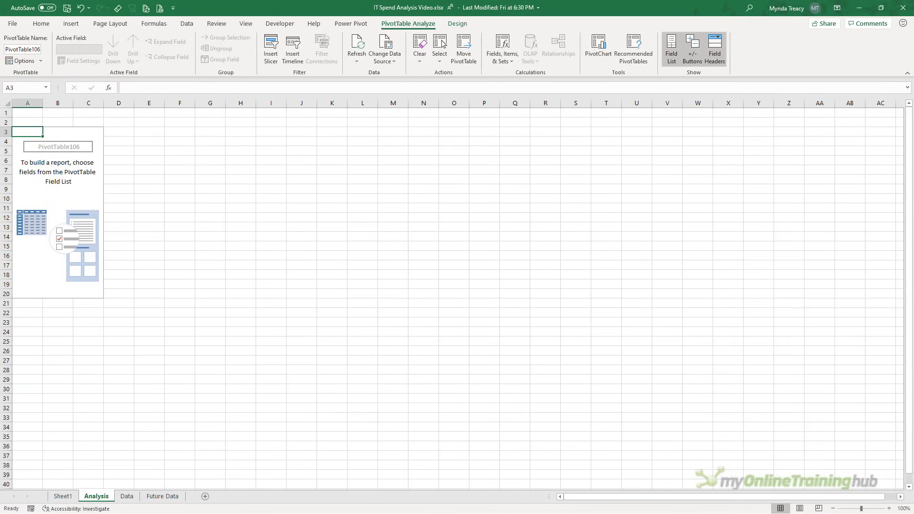
Move and enlarge the PivotTable field list beside the pivot, and add the Actual field to the values.
drag(0, 131, 263, 132)
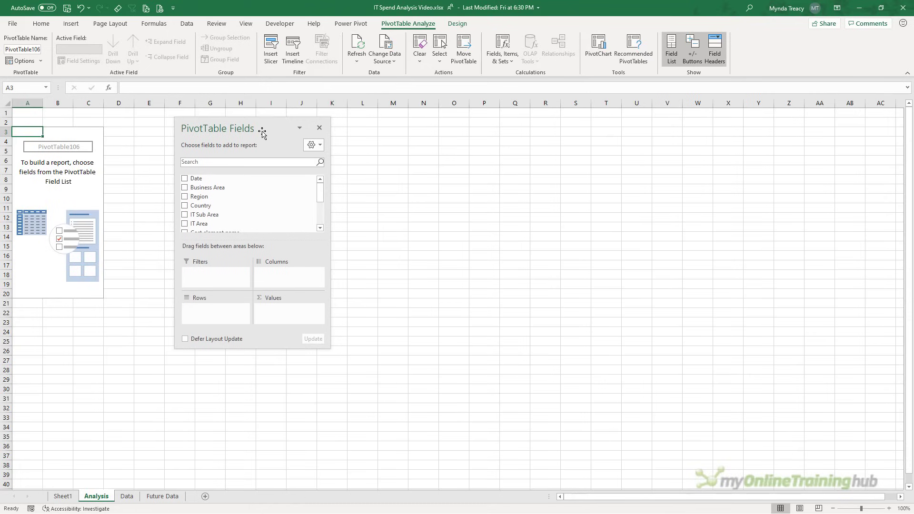
drag(257, 349, 252, 433)
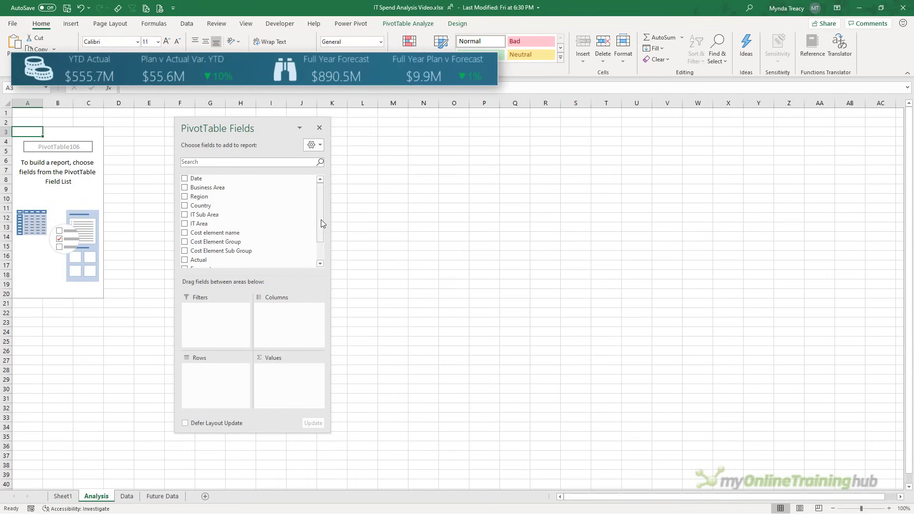
scroll(321, 224, down, 1)
click(191, 232)
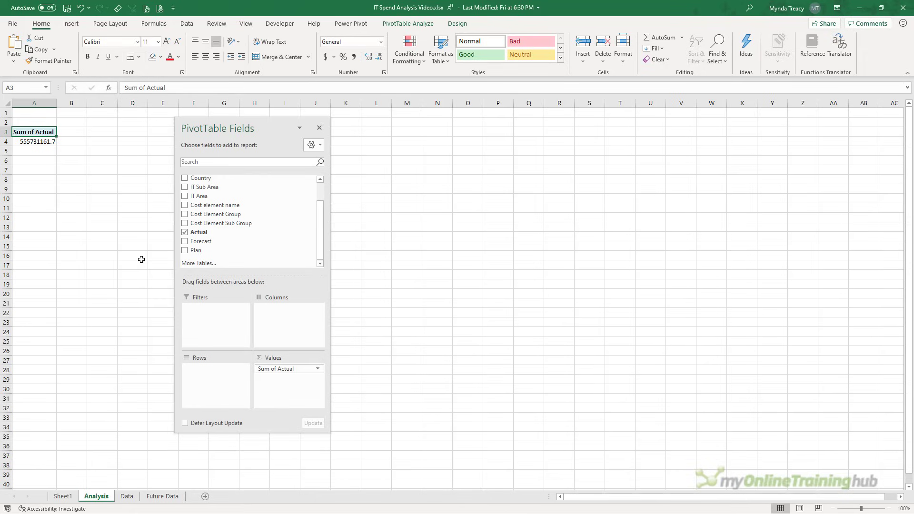
Add a calculated field named "Plan v Actual Var." with the formula = Plan - Actual.
click(430, 22)
click(502, 52)
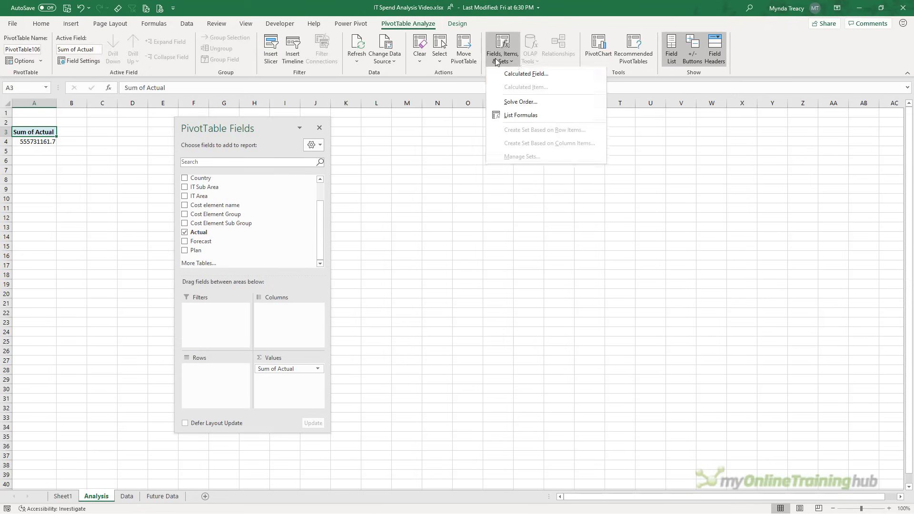
click(578, 75)
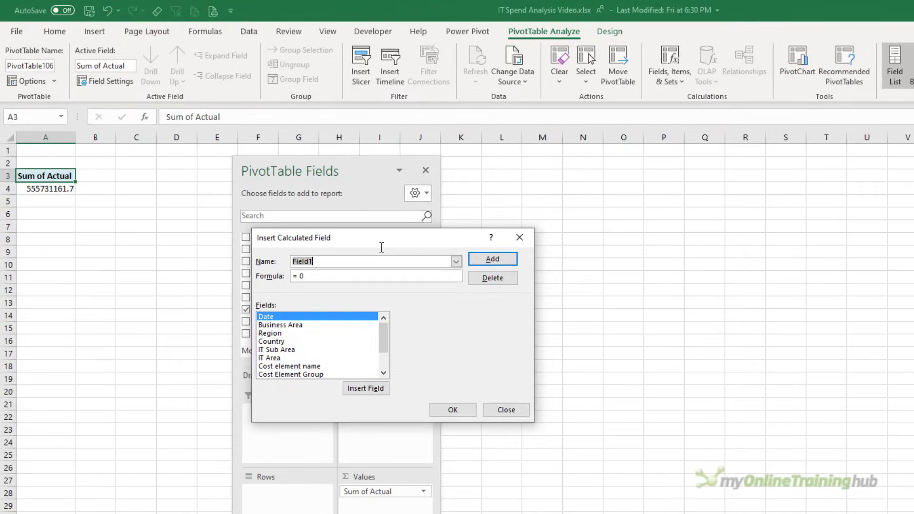
text(Plan v Actual Var.)
drag(300, 276, 322, 276)
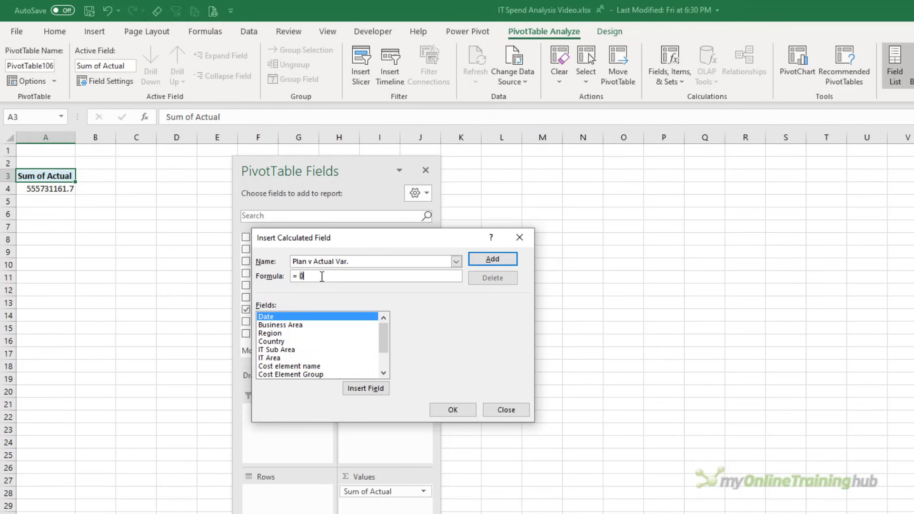
key(BackSpace)
drag(384, 339, 385, 355)
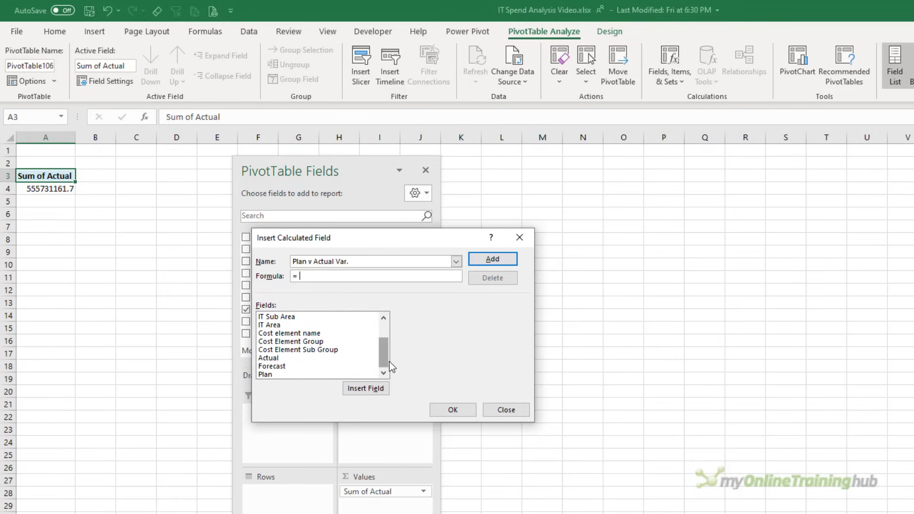
click(282, 376)
double_click(282, 375)
text(-)
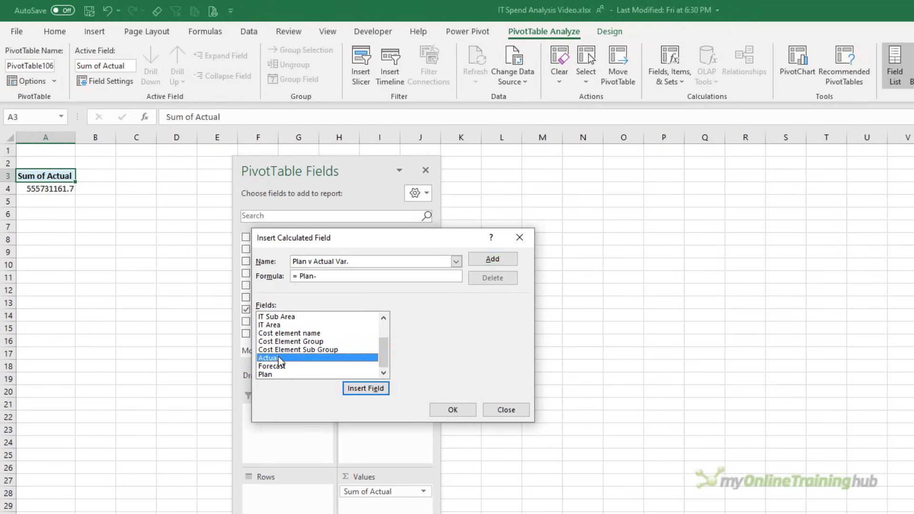
double_click(280, 358)
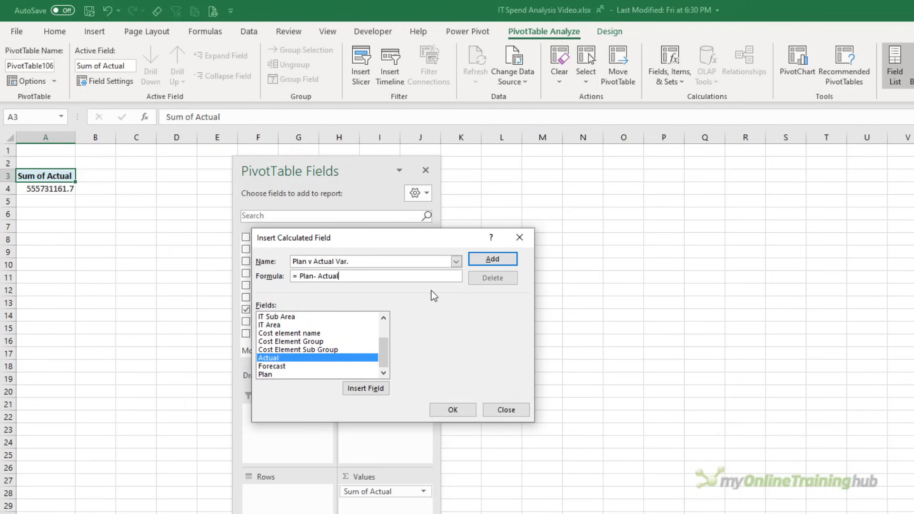
click(482, 259)
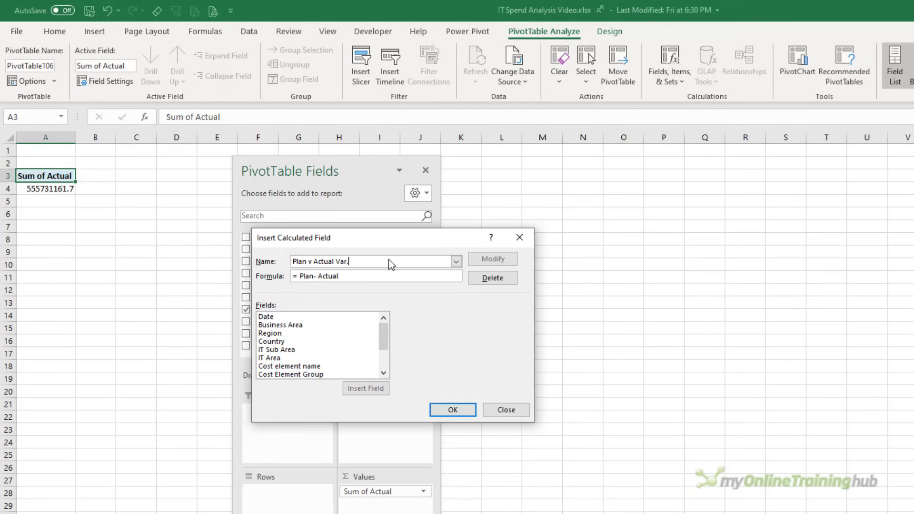
Add a second calculated field named "Plan v Actual Var. %" with the formula = Plan/Actual-1 and close the calculated field dialog.
text(%)
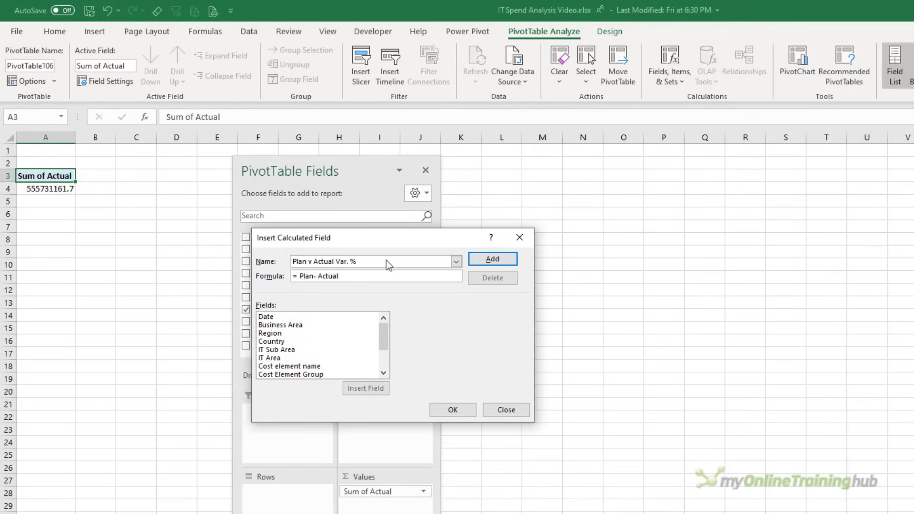
click(317, 276)
key(Delete)
key(BackSpace)
text(/)
key(End)
text(-)
click(486, 263)
click(452, 410)
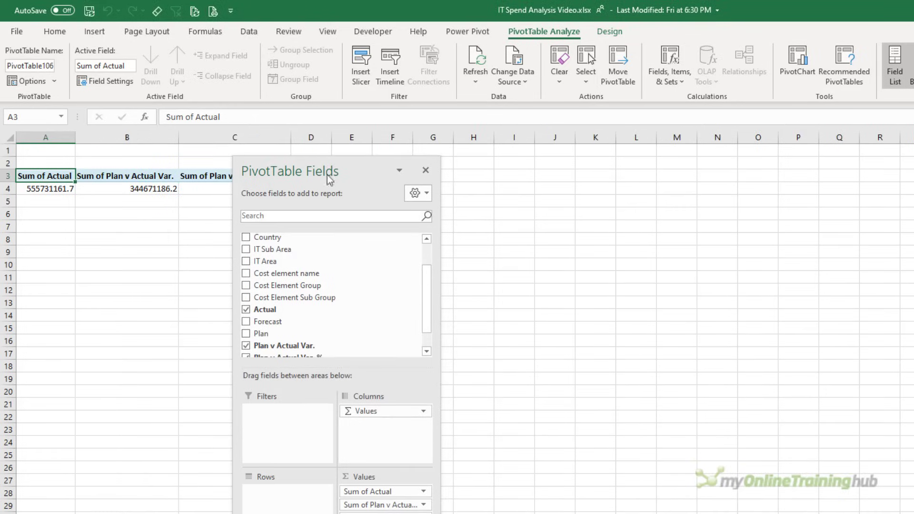
Arrange the pivot values in rows and give Sum of Actual the custom number format $#,##0.0,,"M";($#,##0.0,,"M");.
drag(327, 173, 377, 175)
drag(422, 412, 337, 494)
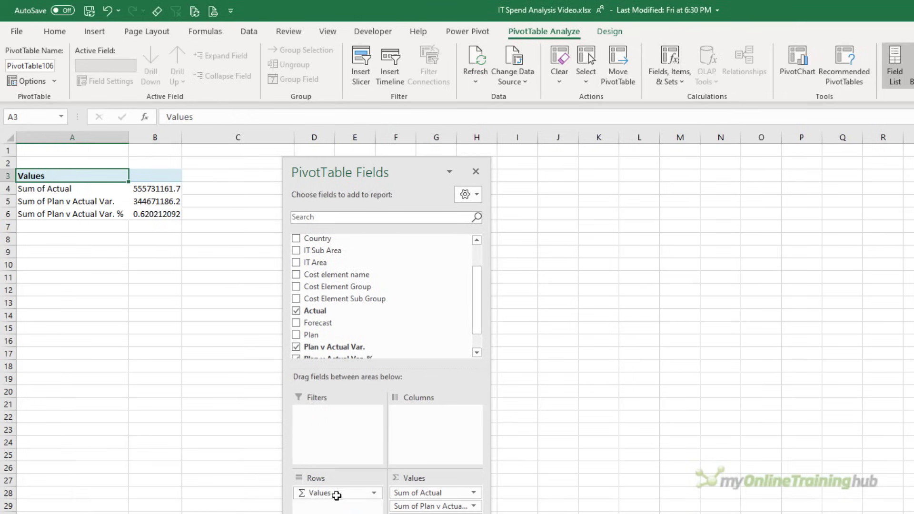
right_click(153, 188)
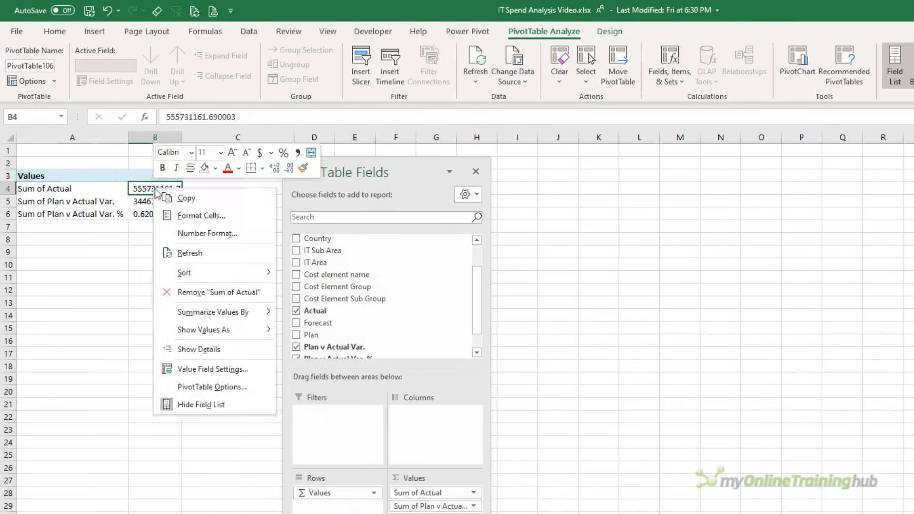
click(263, 233)
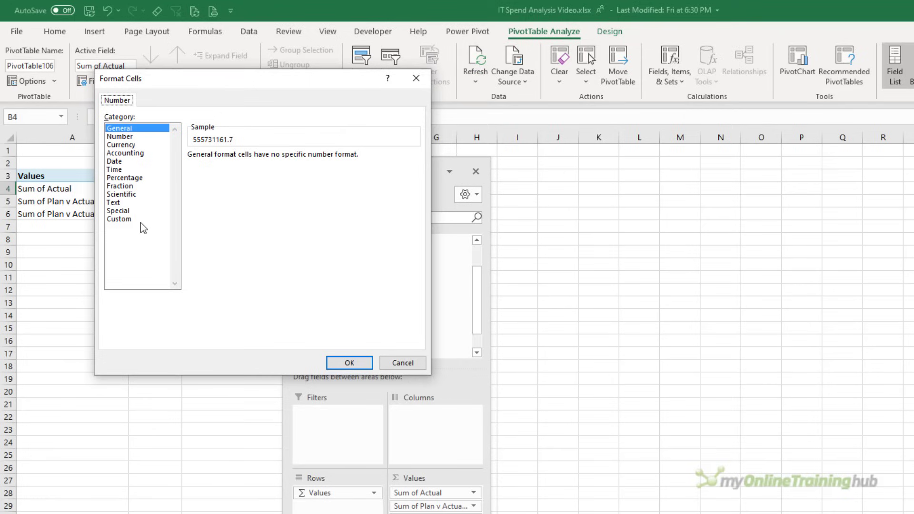
click(141, 222)
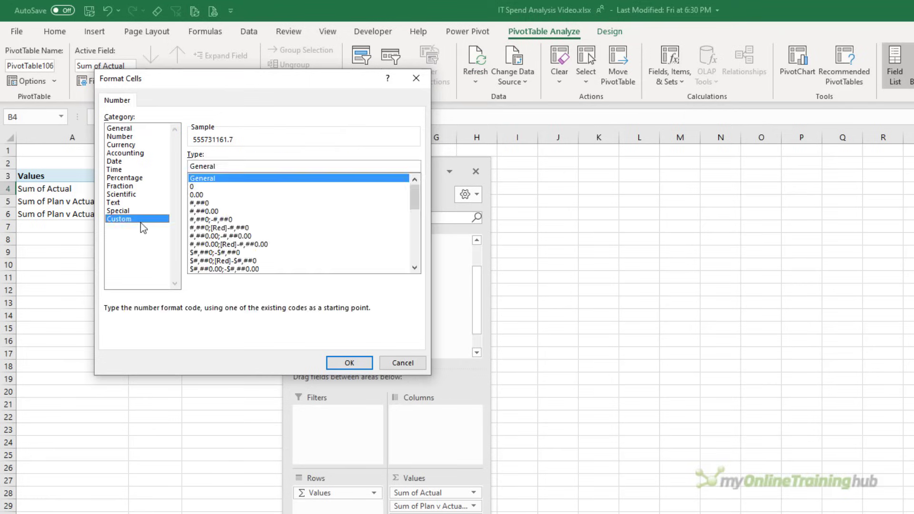
click(304, 202)
key(End)
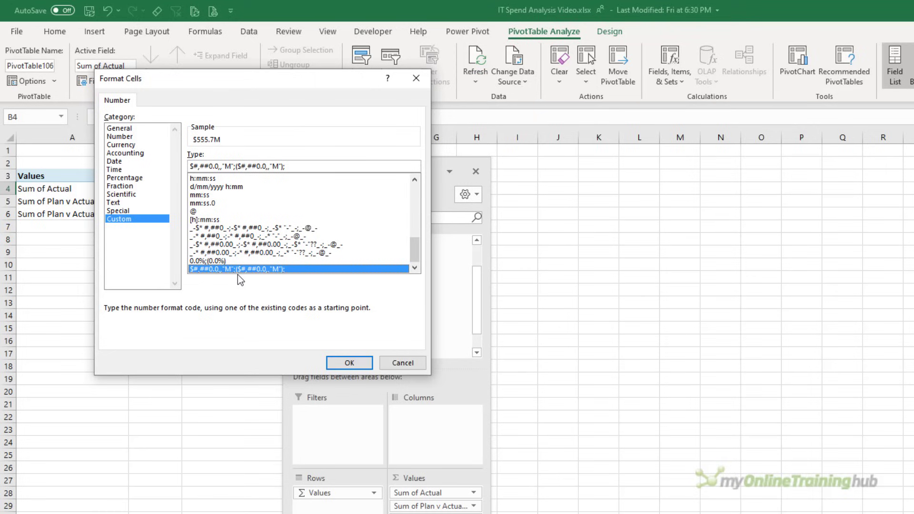
click(339, 364)
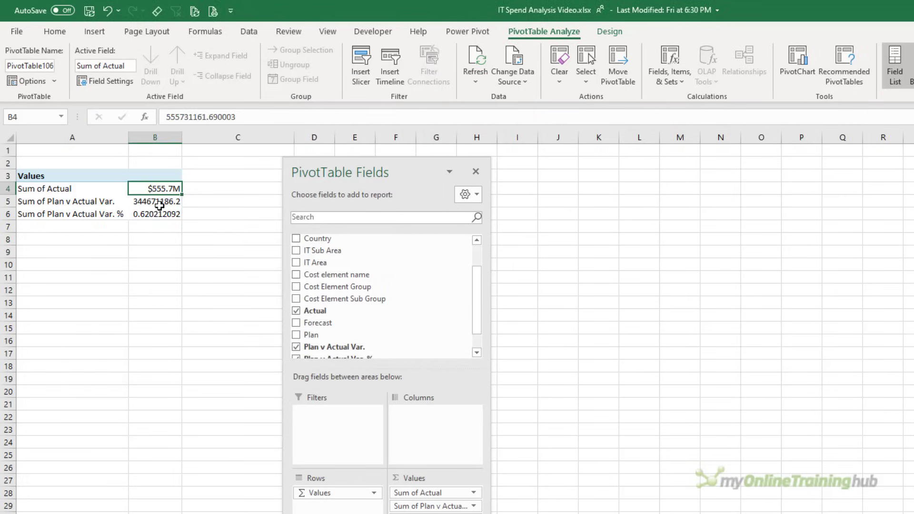
Apply the custom number format $#,##0.0,,"M";($#,##0.0,,"M"); to Sum of Plan v Actual Var.
right_click(160, 204)
click(212, 251)
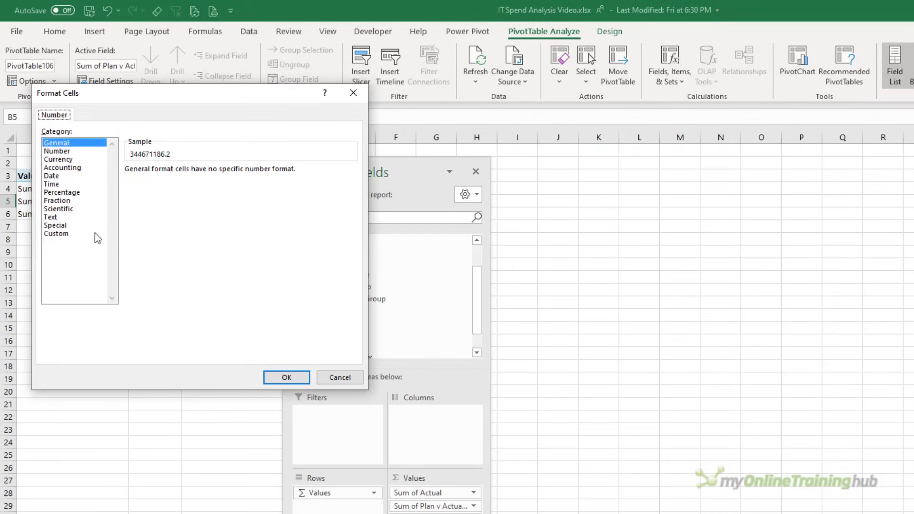
click(96, 234)
key(End)
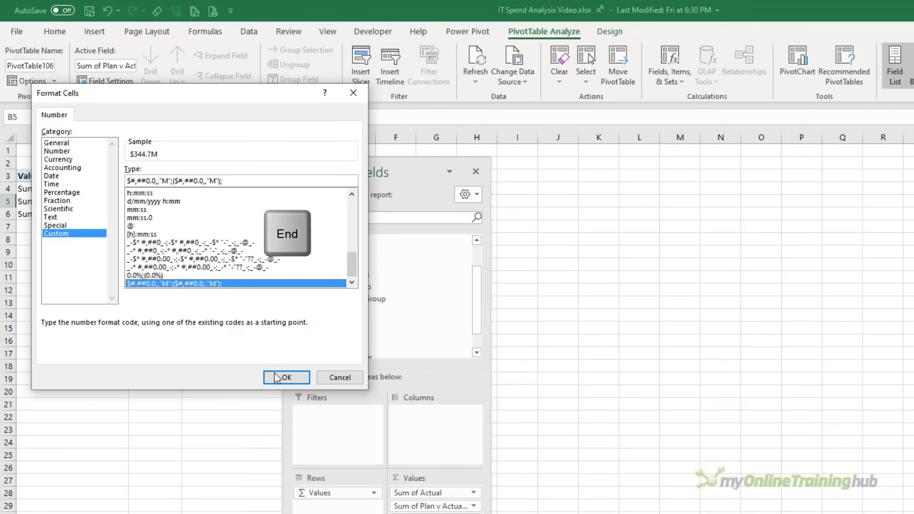
click(281, 378)
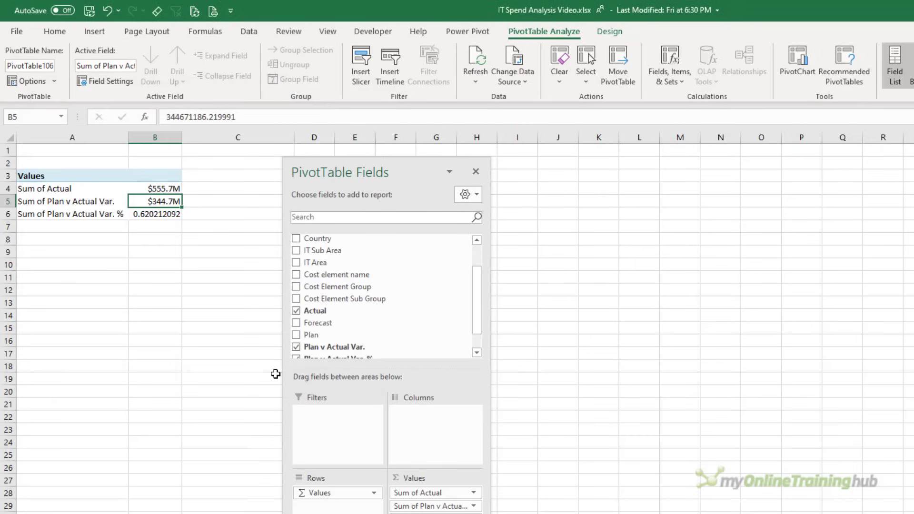
Apply the custom number format 0.0%;(0.0%) to Sum of Plan v Actual Var. %.
right_click(169, 215)
click(257, 260)
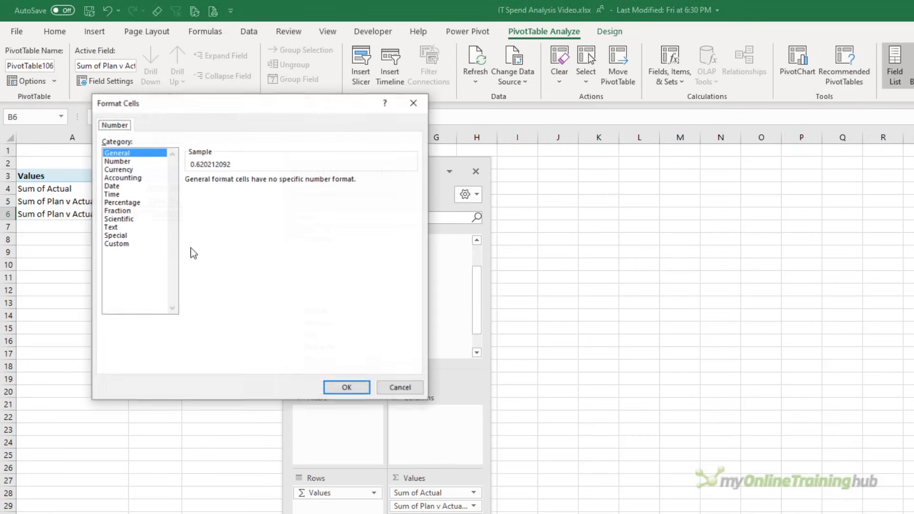
click(149, 244)
click(242, 236)
key(End)
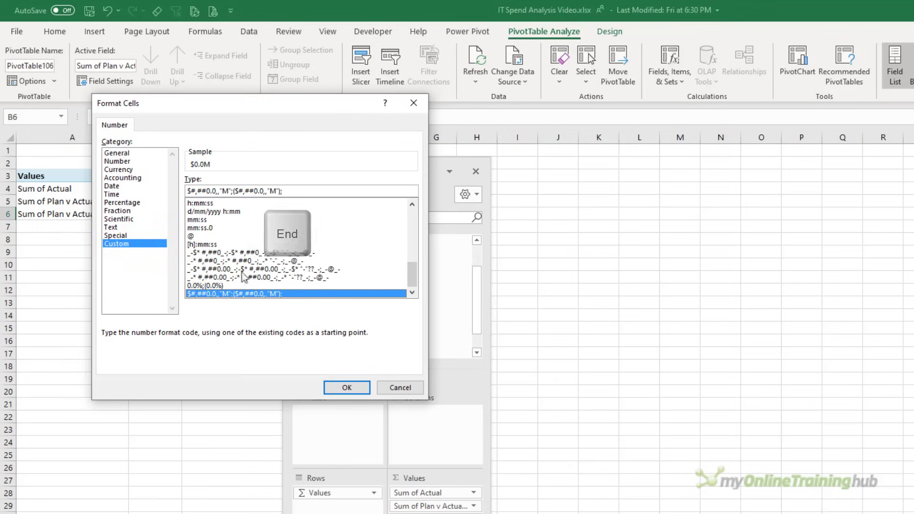
click(243, 284)
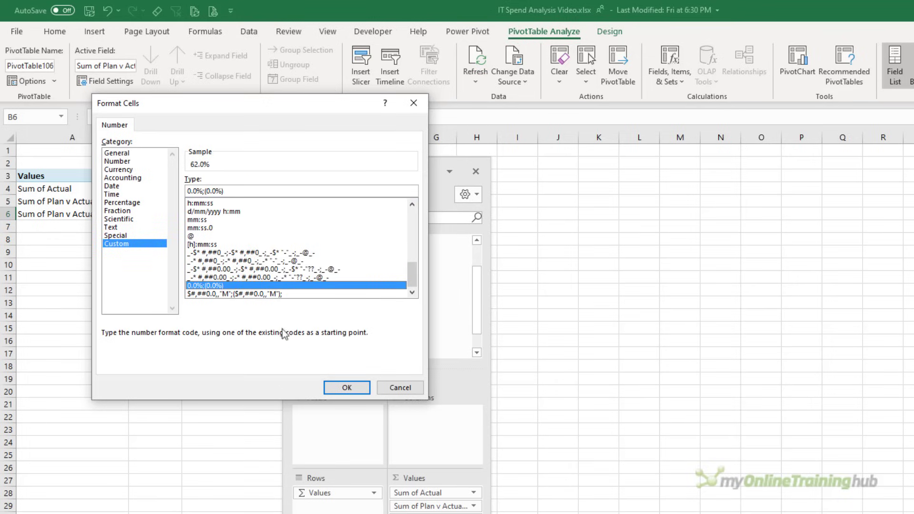
click(331, 389)
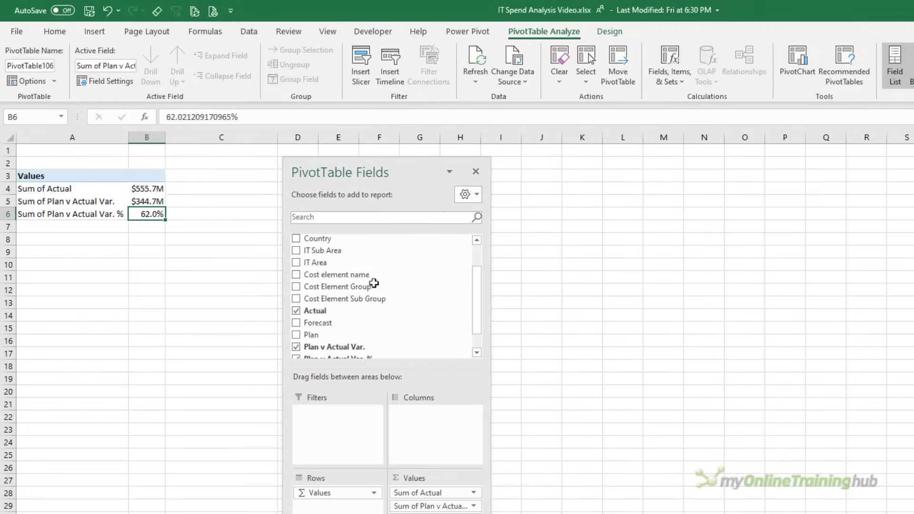
Add a slicer for the Date field and place it beside the PivotTable, over column C starting at row 3.
scroll(376, 279, up, 1)
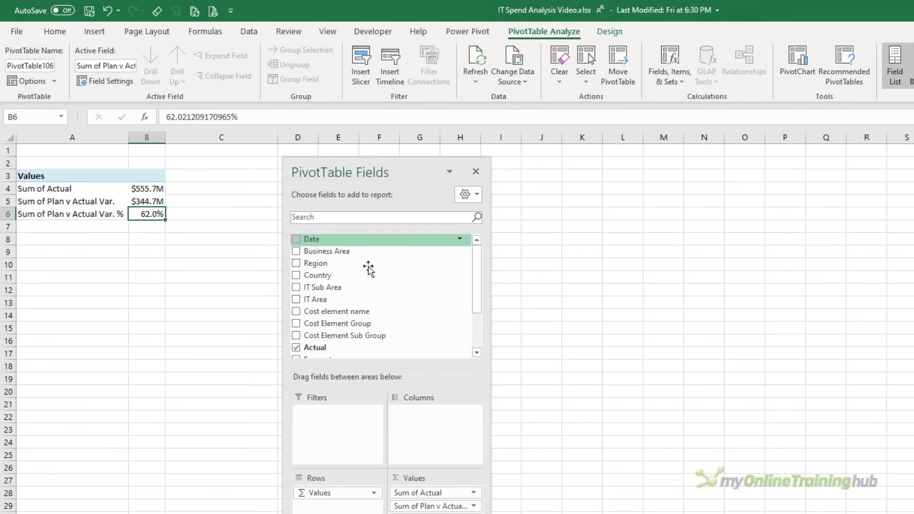
right_click(351, 241)
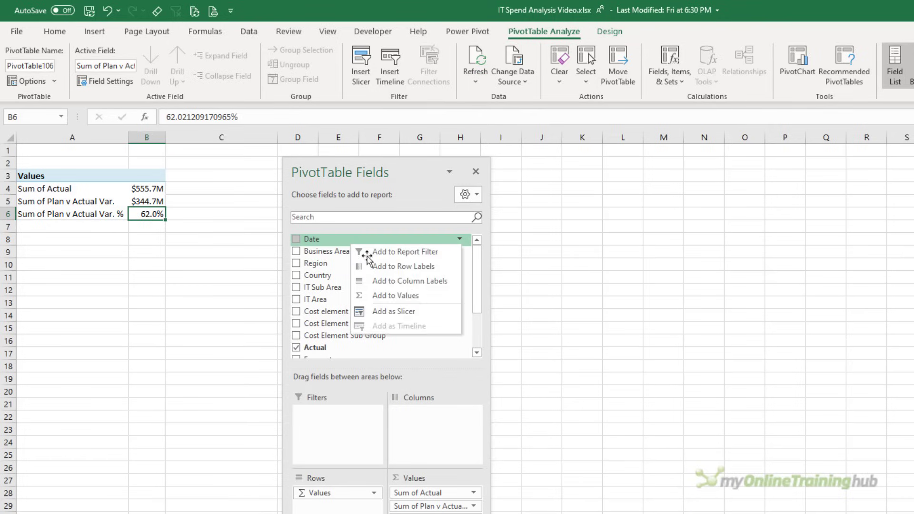
click(438, 312)
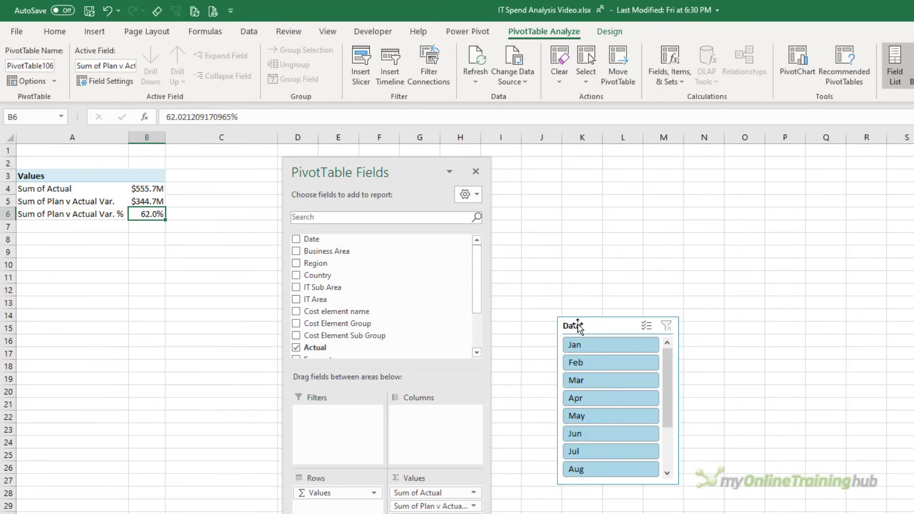
drag(578, 325, 186, 176)
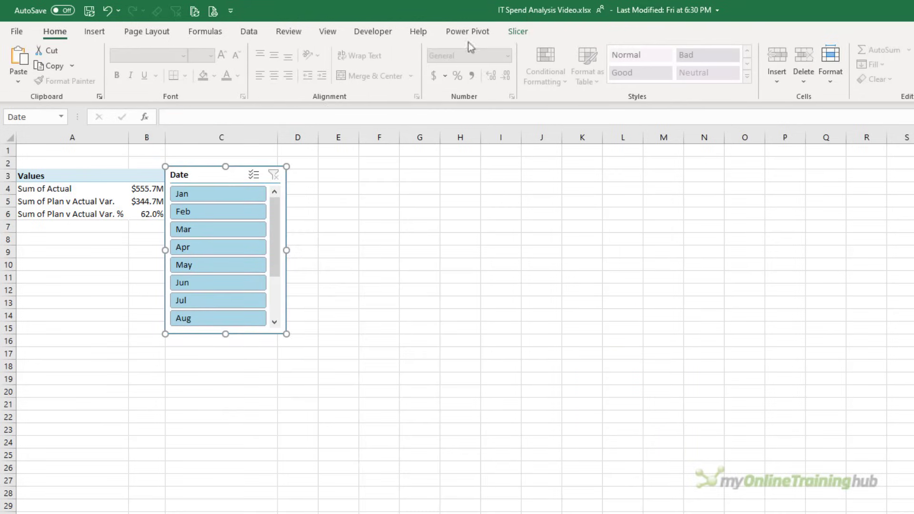
Lay out the Date slicer in two columns and shrink it to about 5.5 cm high by 3.52 cm wide.
click(517, 31)
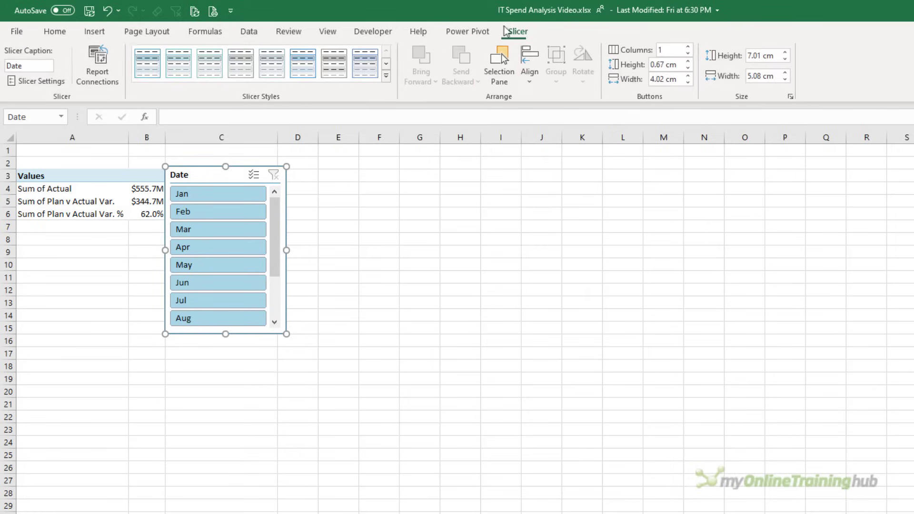
click(689, 47)
drag(286, 333, 249, 298)
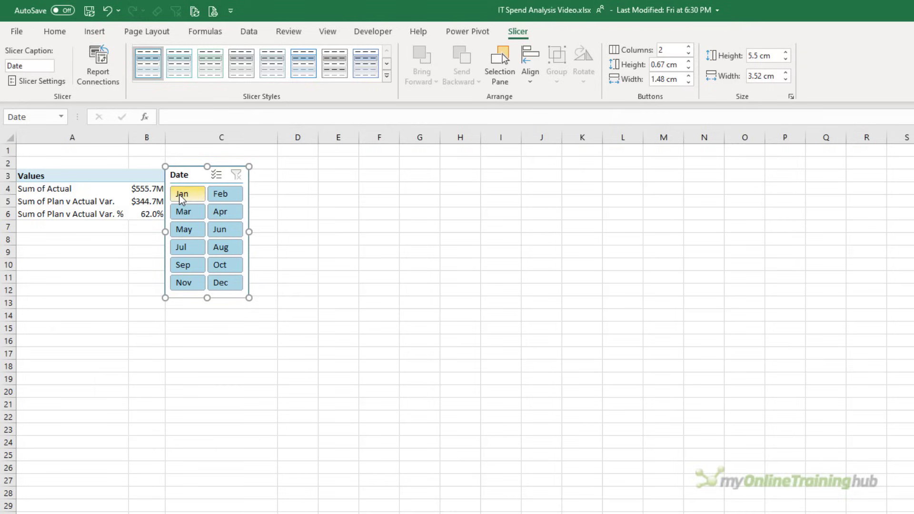
Filter the Date slicer to Jan through Aug and shift it slightly away from the PivotTable.
drag(182, 194, 224, 245)
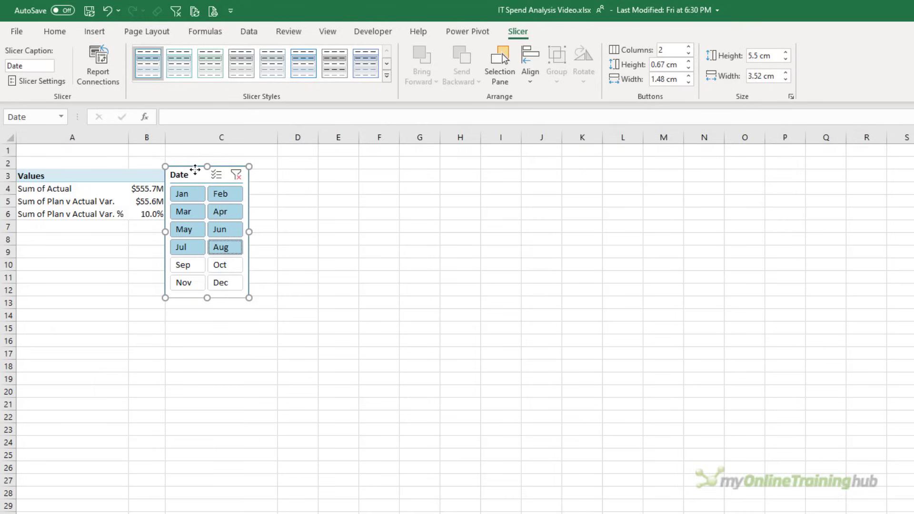
drag(196, 173, 207, 169)
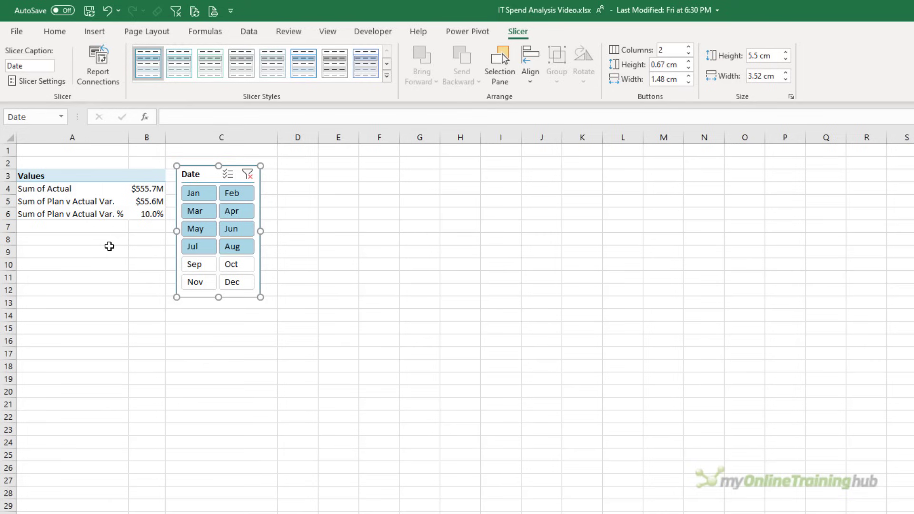
click(79, 251)
Rename the actuals PivotTable as HeadlineYTD.
click(118, 189)
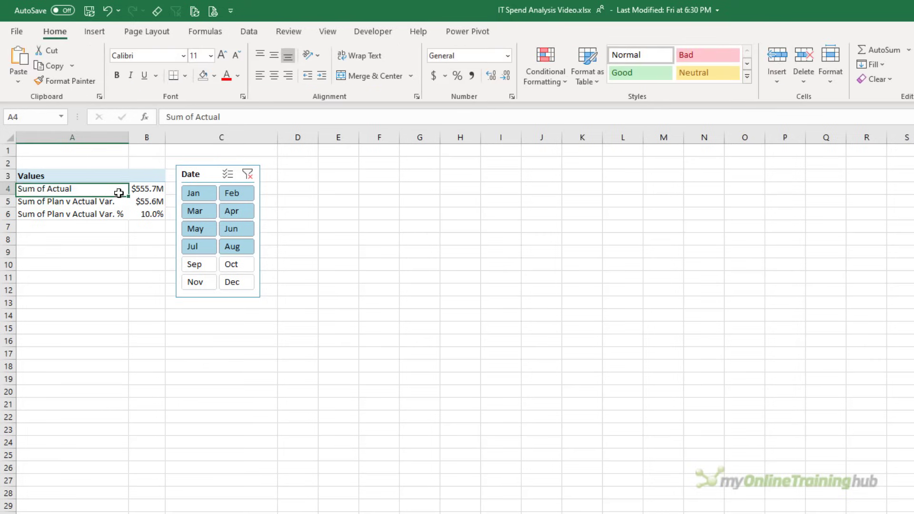
click(526, 28)
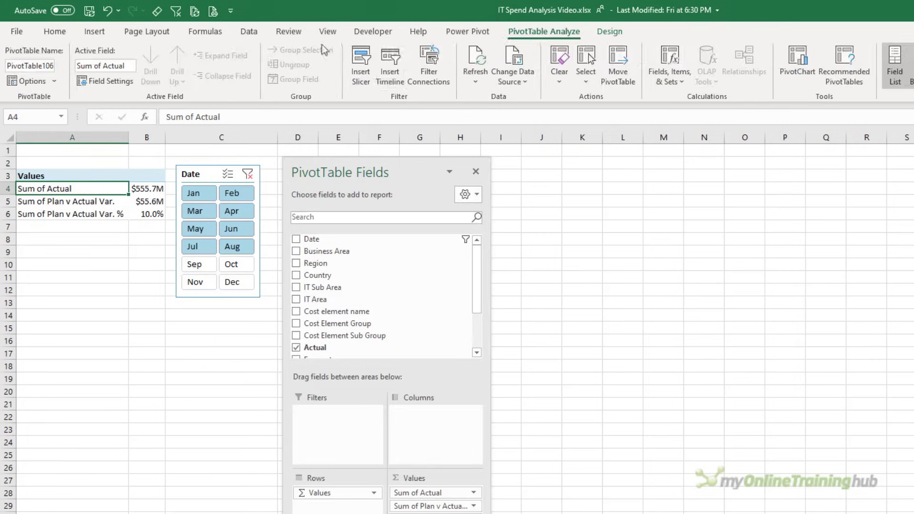
click(57, 64)
text(HeadlineYTD)
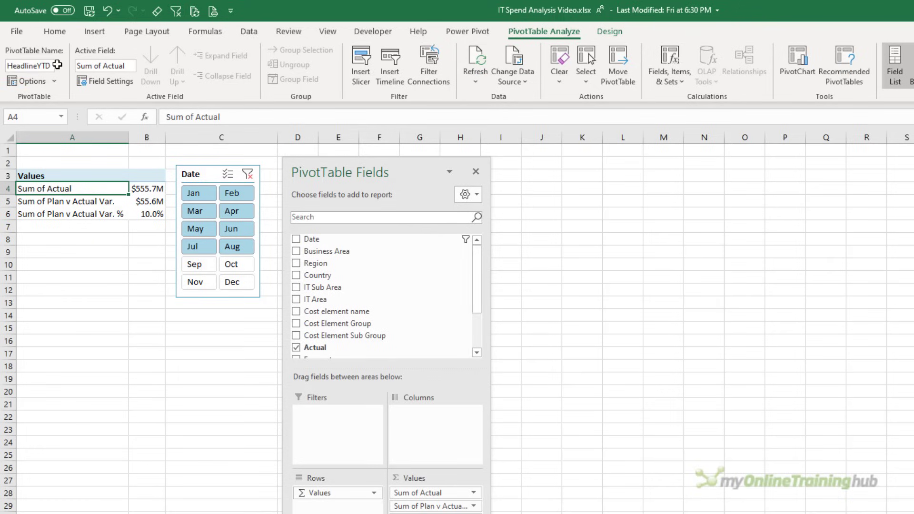
click(97, 249)
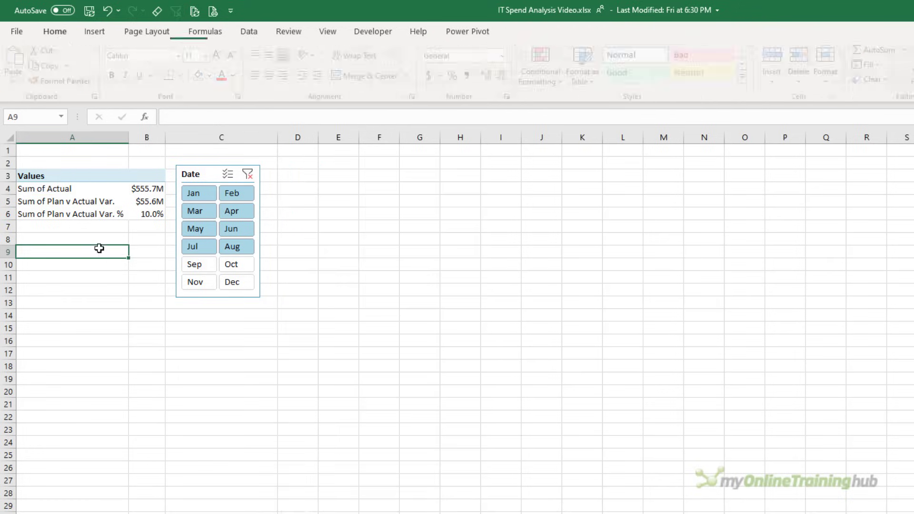
Copy the whole HeadlineYTD PivotTable and paste the duplicate at cell A9.
click(44, 176)
drag(76, 190, 157, 214)
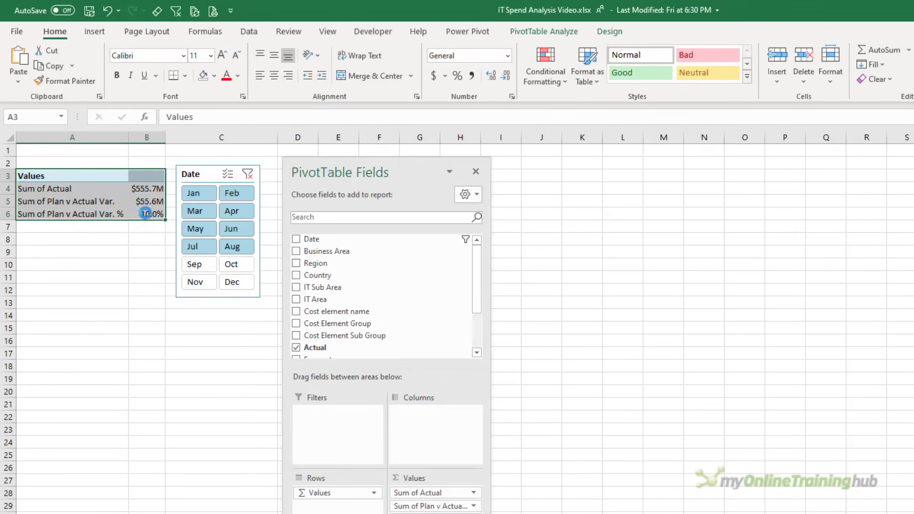
key(ctrl+c)
click(85, 257)
click(84, 253)
key(ctrl+v)
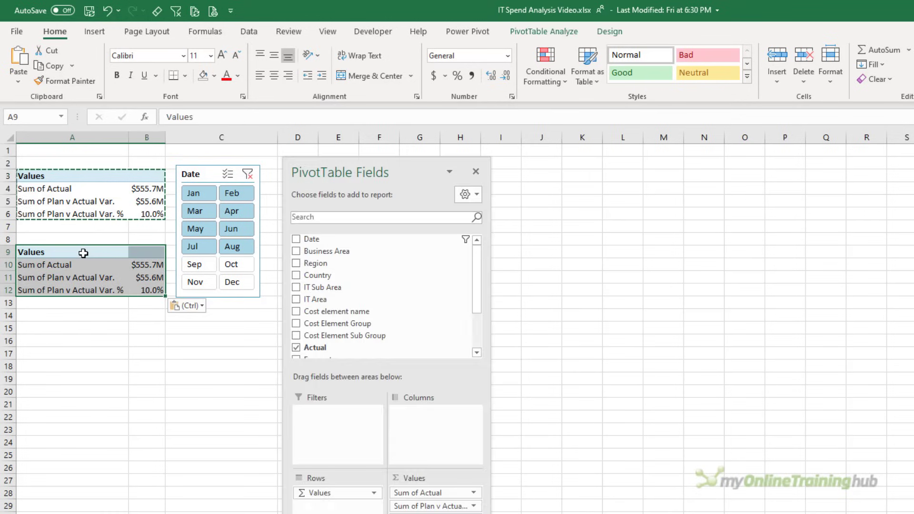
In the copied PivotTable, add Forecast and remove Actual, Plan v Actual Var. and Plan v Actual Var. %.
scroll(362, 305, down, 2)
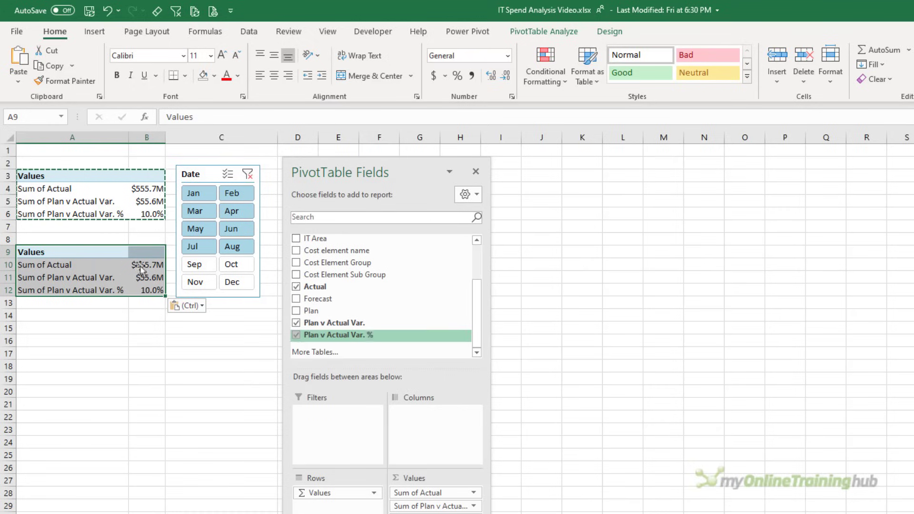
click(295, 298)
click(295, 287)
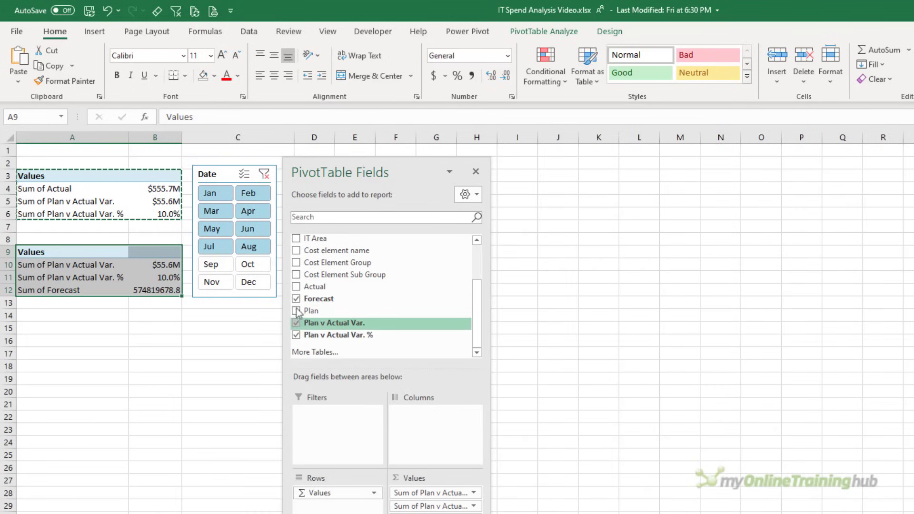
click(296, 322)
click(296, 335)
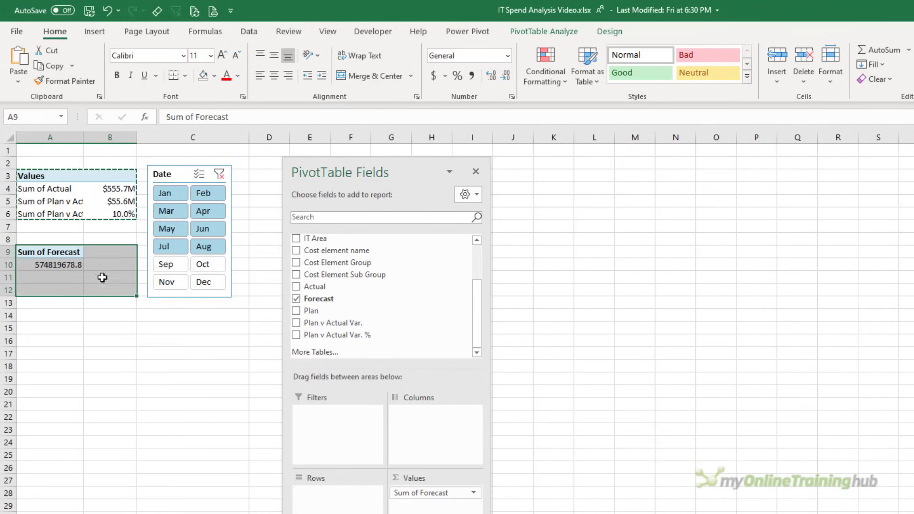
Add a calculated field named Plan v Forecast Var. with the formula = Plan - Forecast to the copied PivotTable.
click(64, 266)
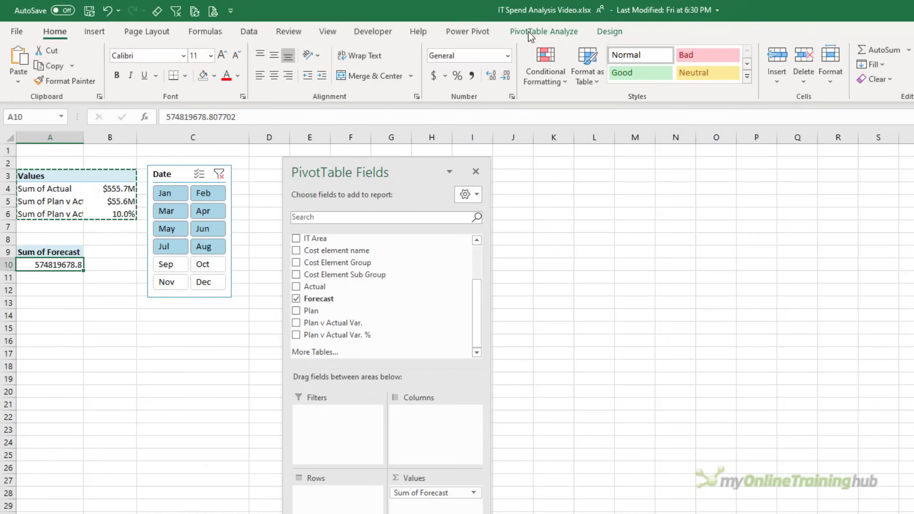
click(543, 31)
click(668, 81)
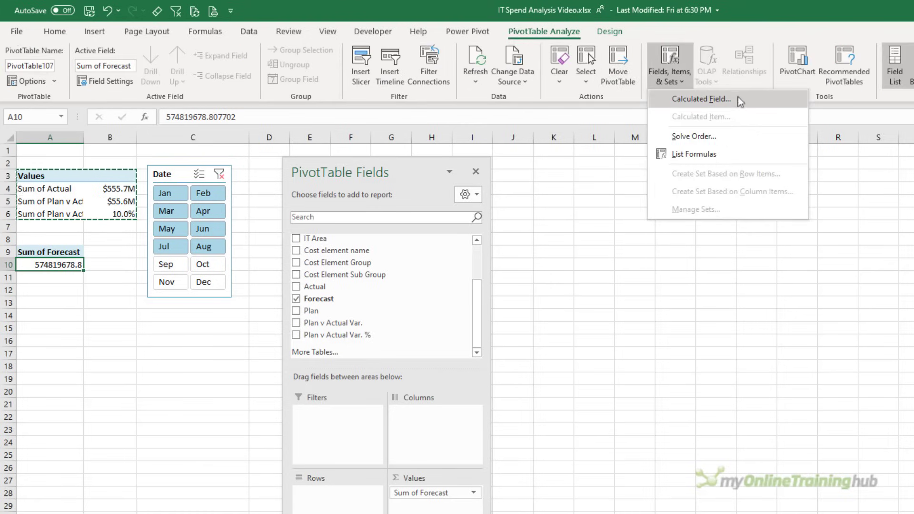
click(759, 102)
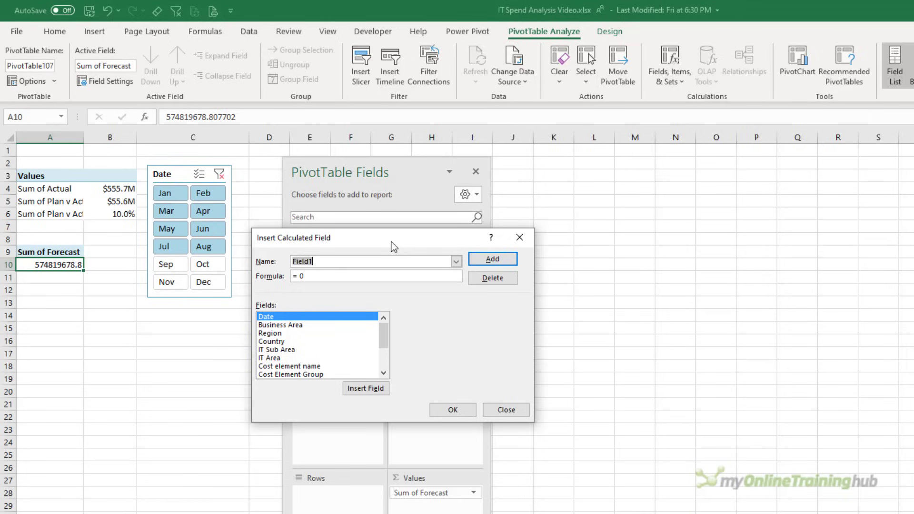
text(Plan v Forecast Var.)
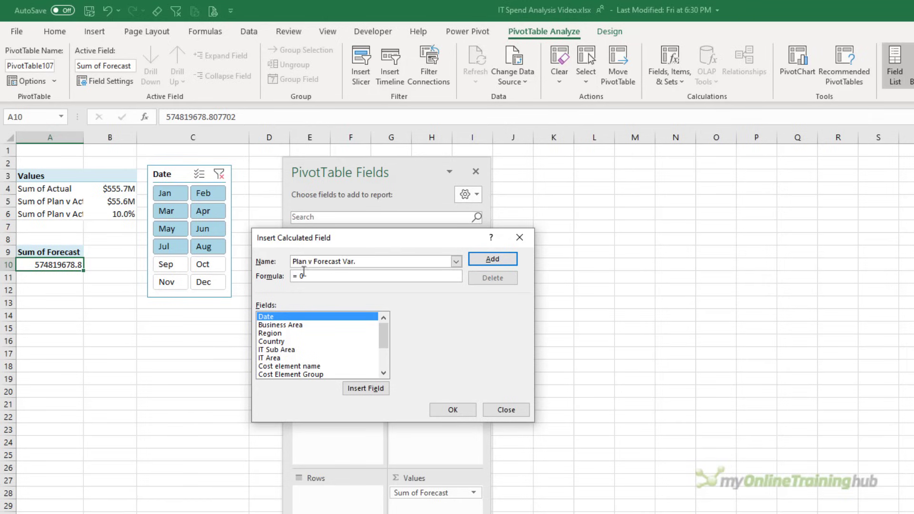
key(Tab)
text(=)
scroll(297, 339, down, 2)
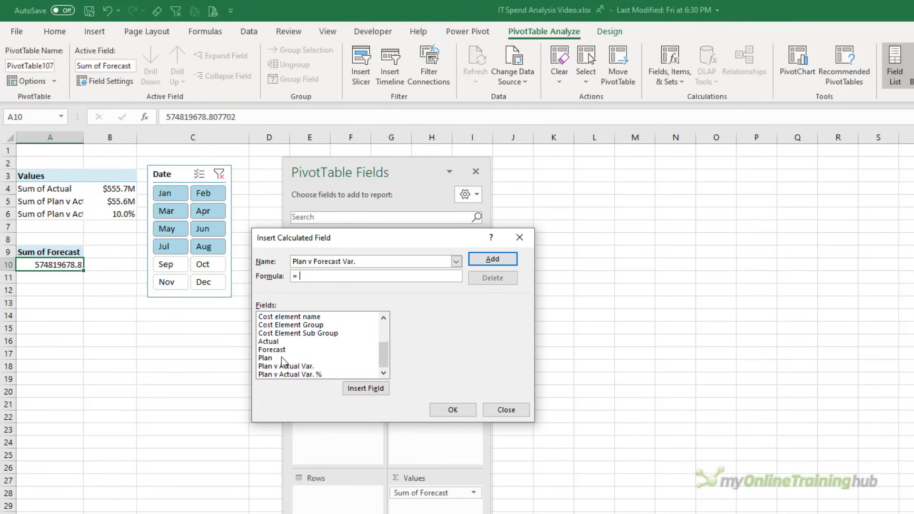
double_click(282, 358)
double_click(285, 346)
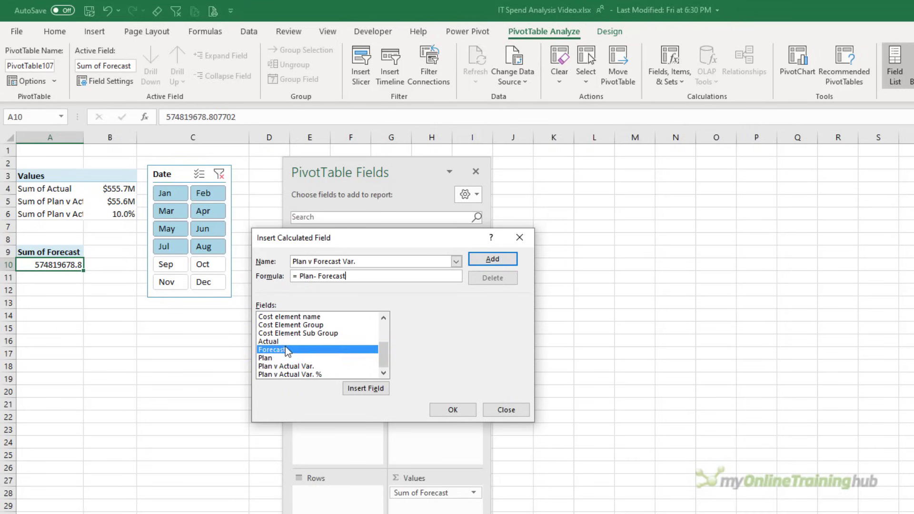
click(482, 259)
Add a calculated field named Plan v Forecast Var. % with the formula = Plan/Forecast-1.
click(428, 263)
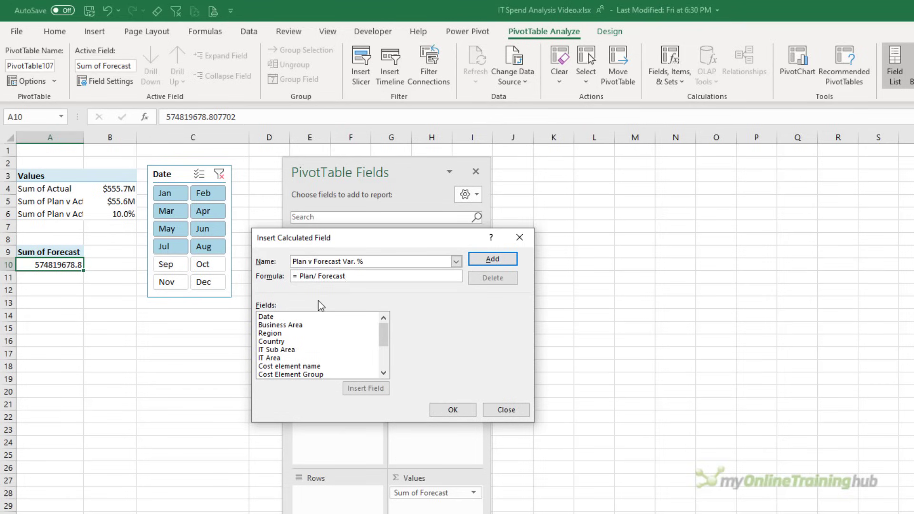
text(-1)
click(482, 260)
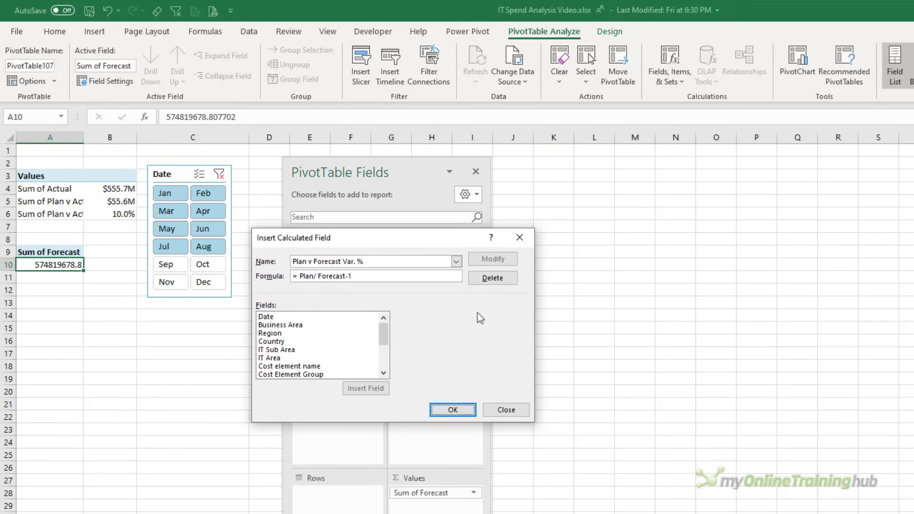
click(469, 410)
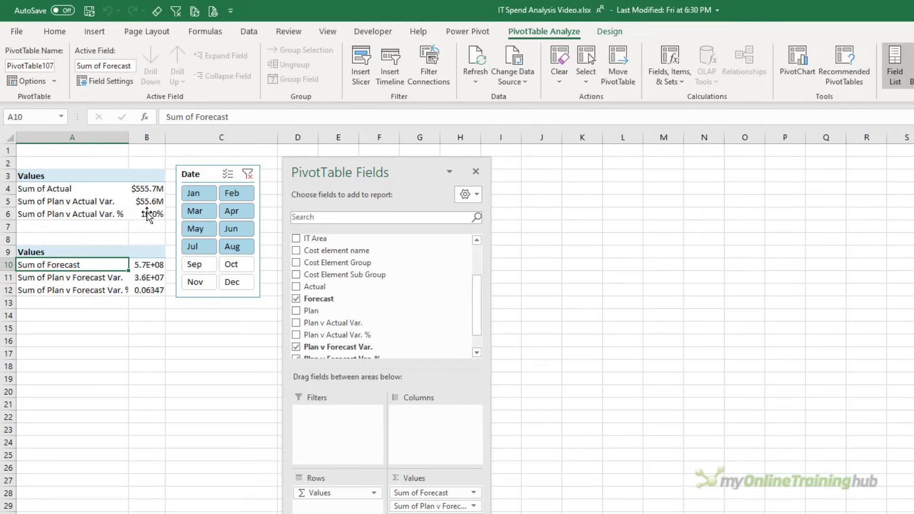
Disconnect the Date slicer from the copied forecast PivotTable, keeping only HeadlineYTD connected.
right_click(206, 176)
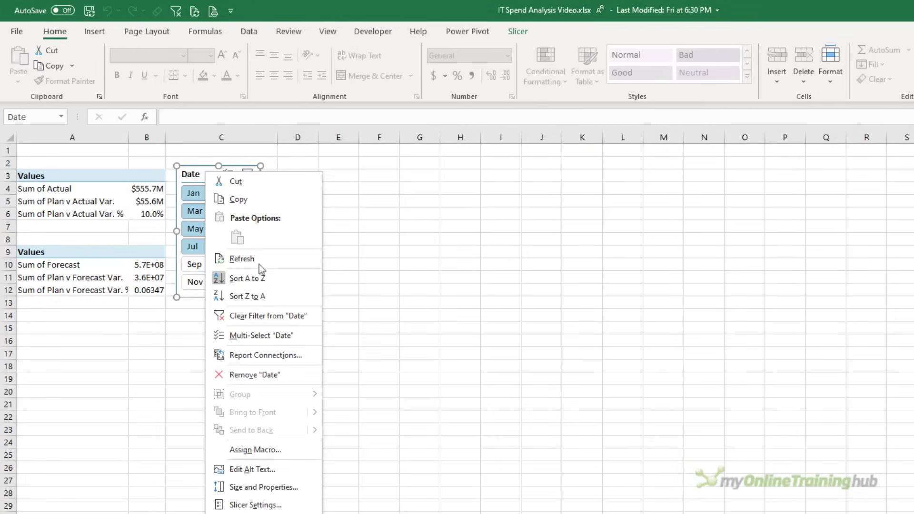
click(313, 355)
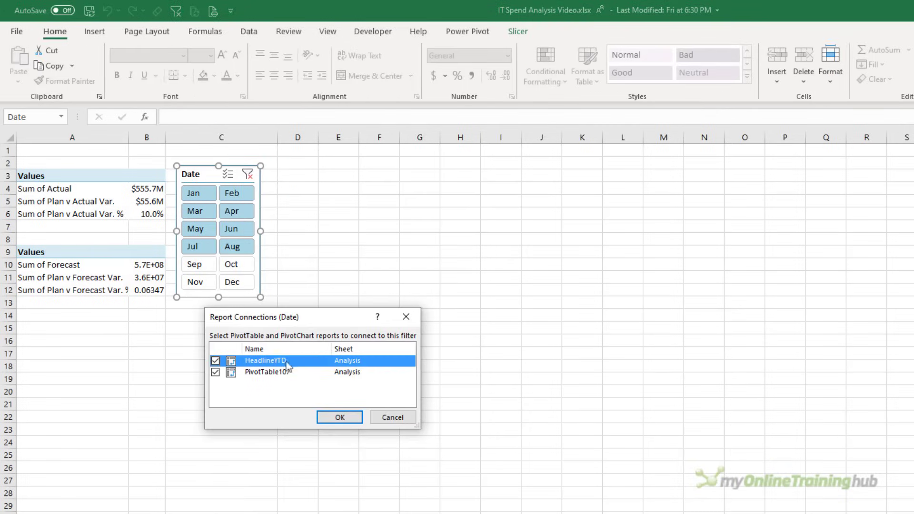
click(214, 372)
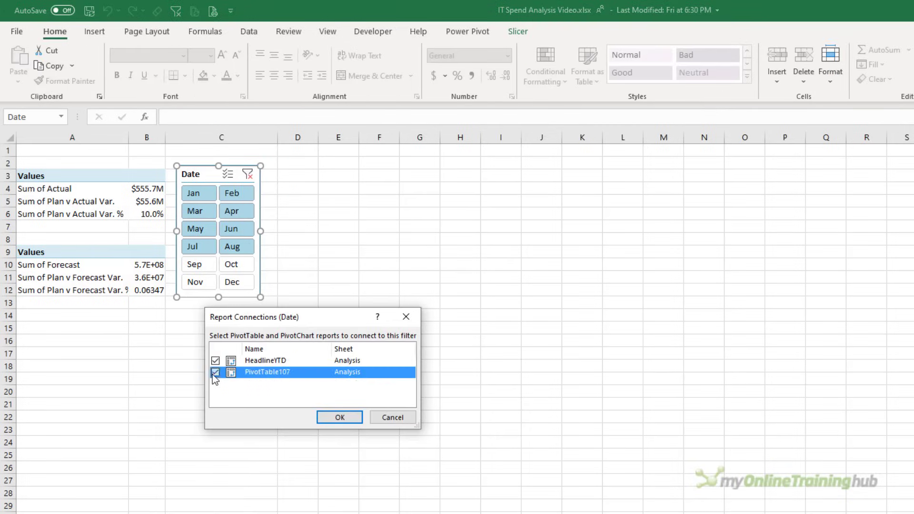
click(334, 421)
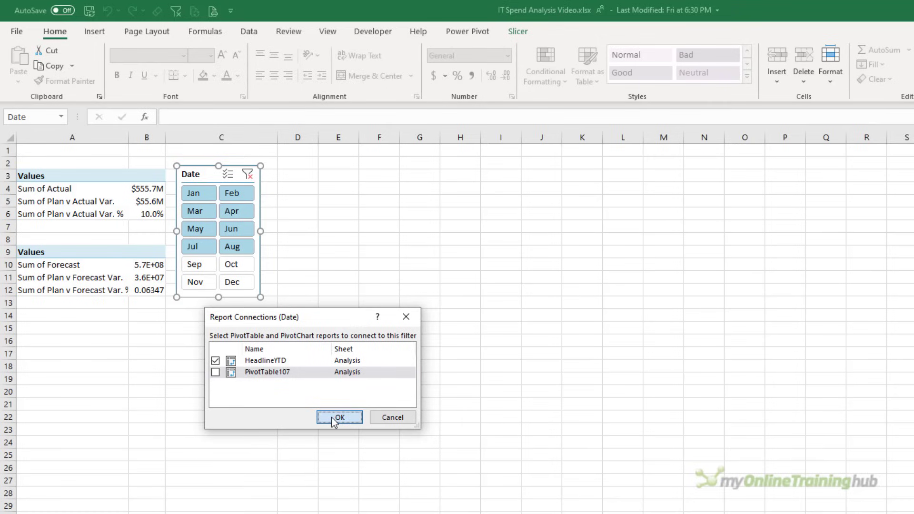
Rename the forecast PivotTable as HeadlineFY.
click(135, 286)
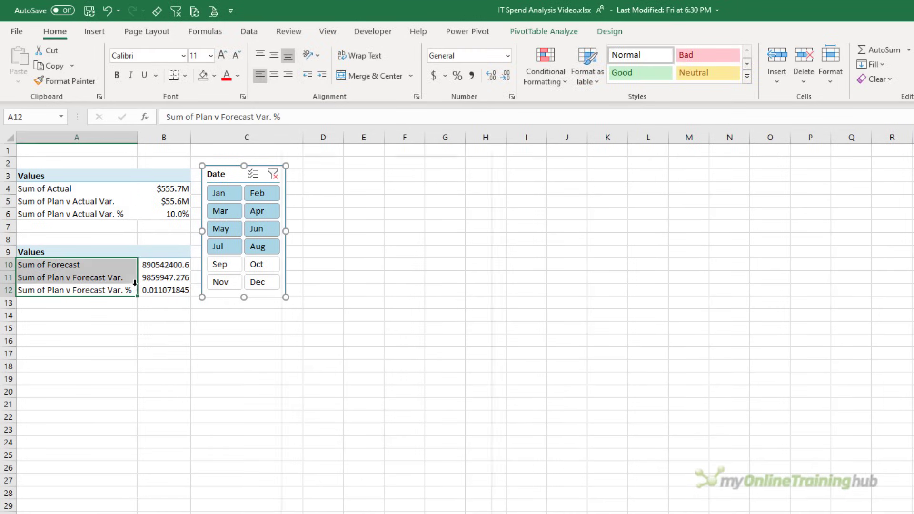
click(544, 31)
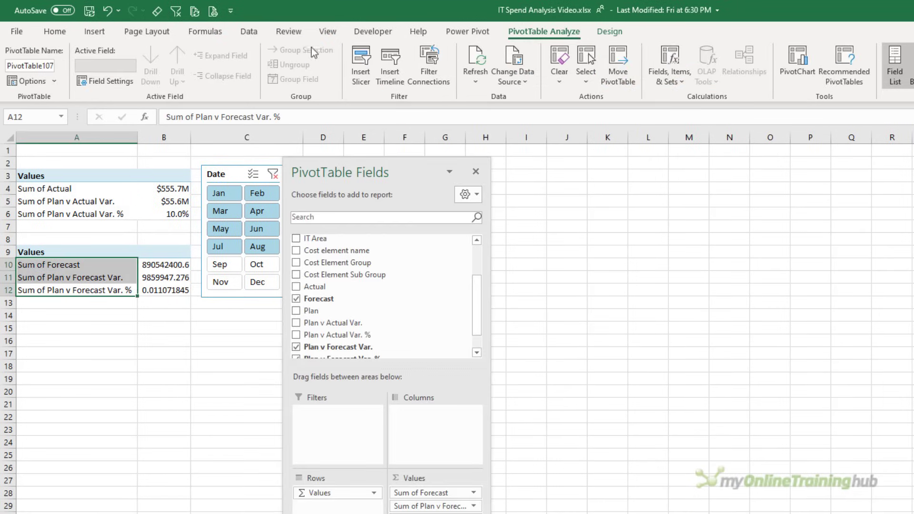
click(52, 65)
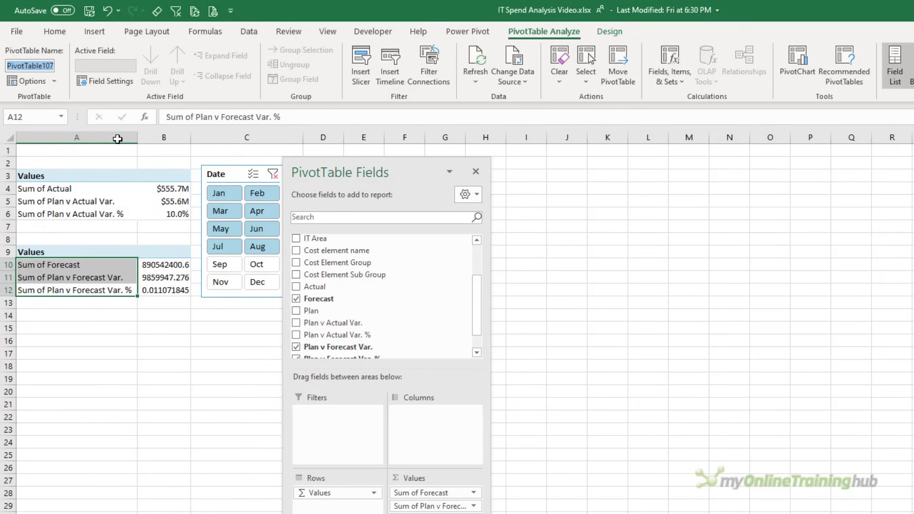
text(HeadlineFY)
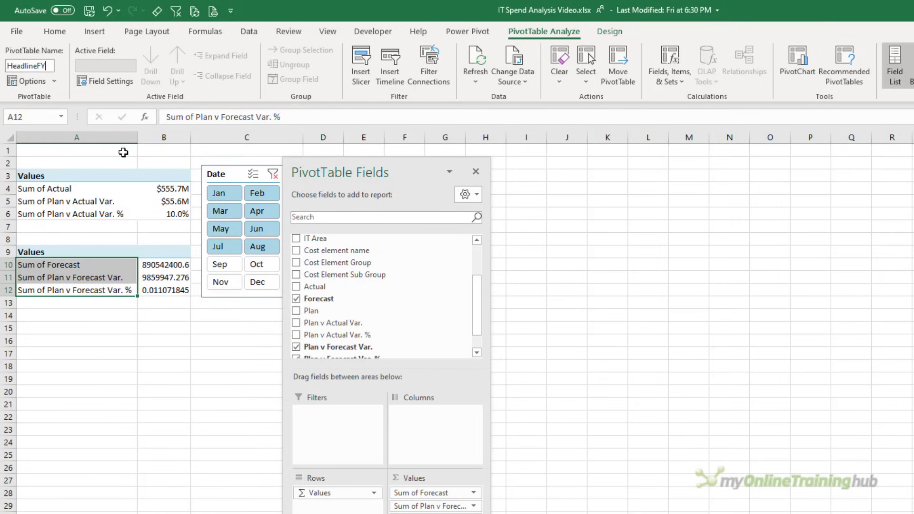
key(Return)
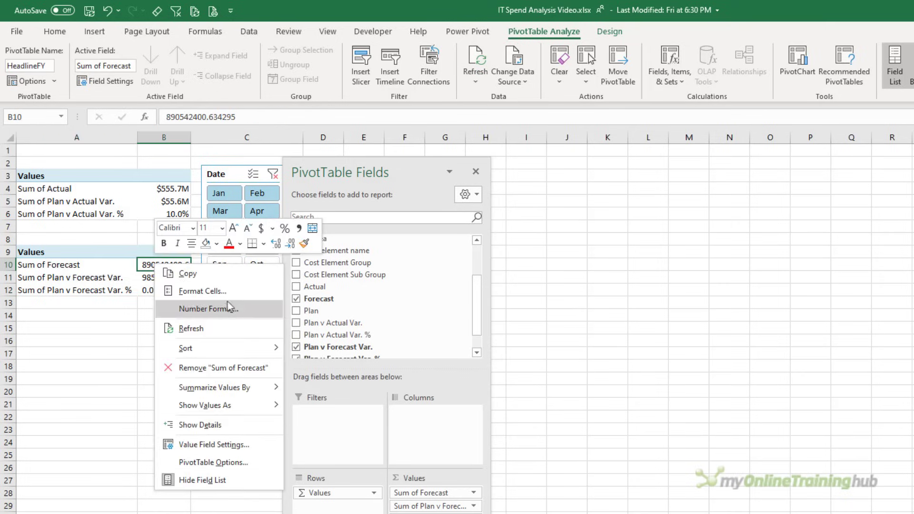
Apply the custom number format $#,##0.0,,"M";($#,##0.0,,"M"); to Sum of Forecast.
click(229, 308)
click(123, 297)
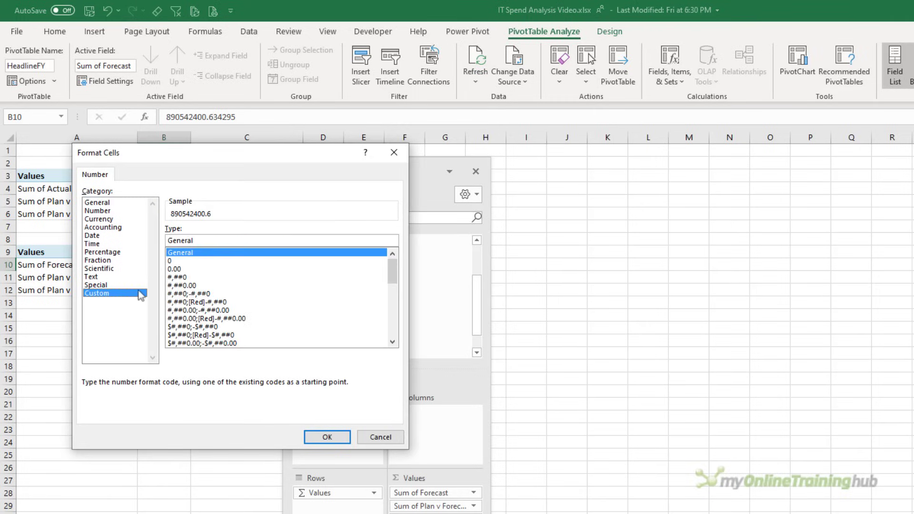
key(End)
click(312, 438)
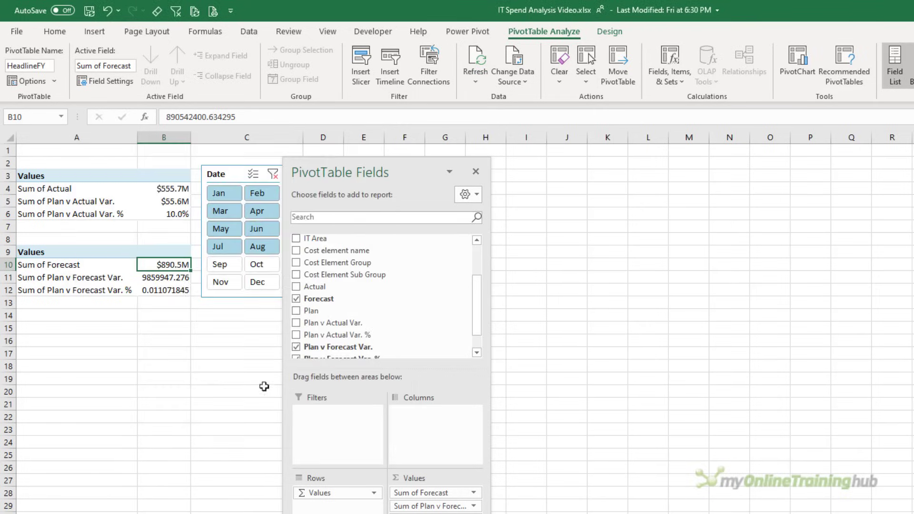
Apply the custom number format $#,##0.0,,"M";($#,##0.0,,"M"); to Sum of Plan v Forecast Var. in the HeadlineFY PivotTable.
right_click(170, 278)
click(228, 324)
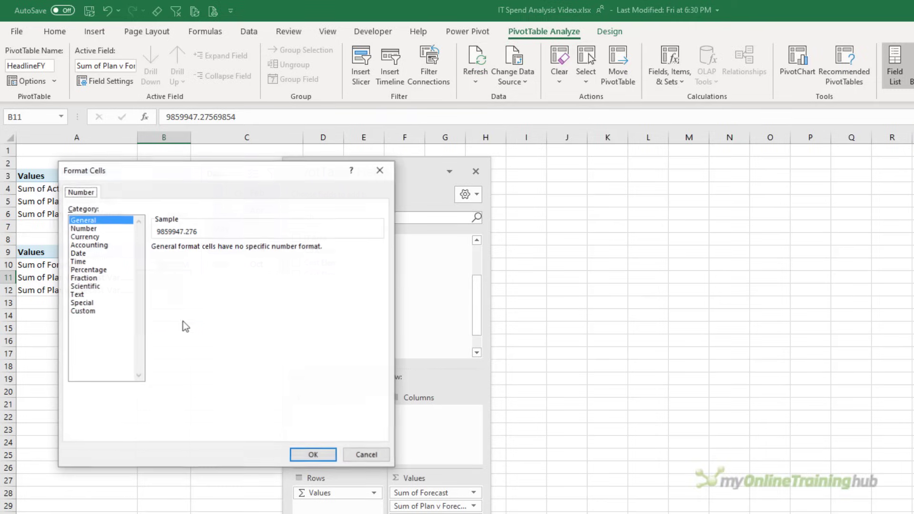
click(102, 312)
click(171, 311)
key(End)
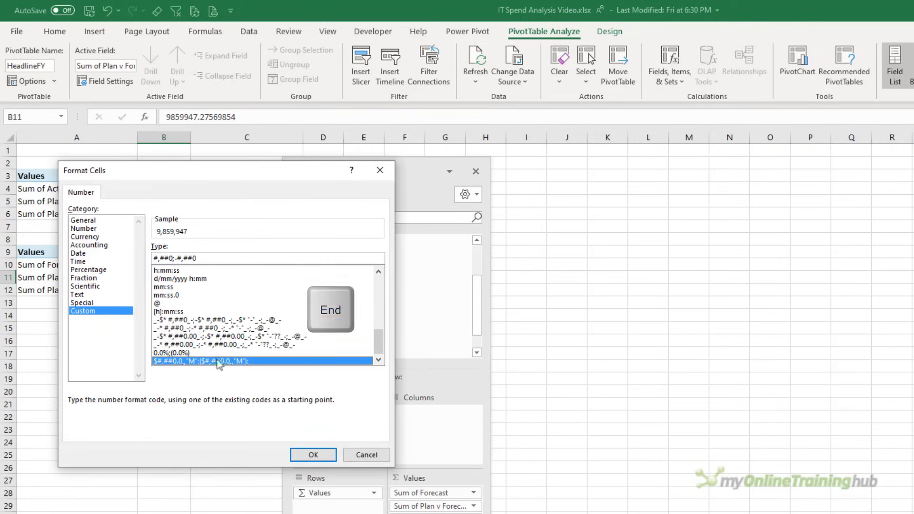
key(Return)
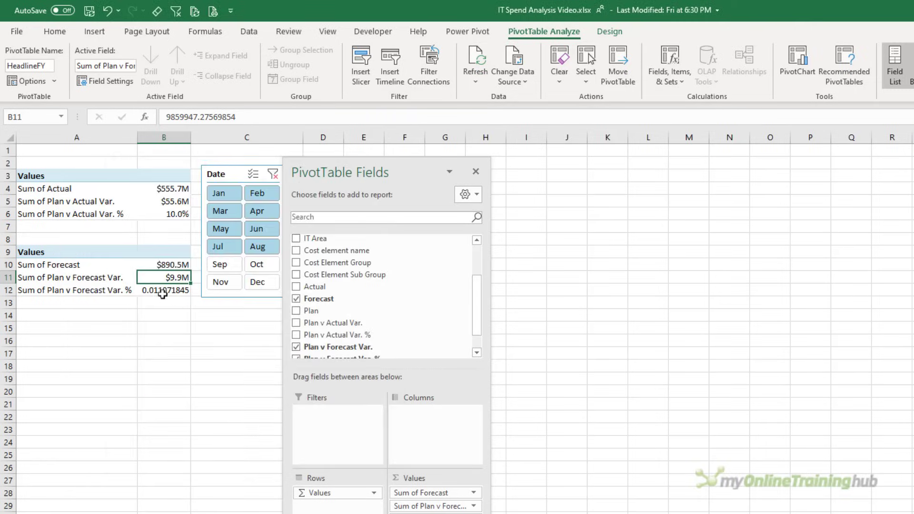
Apply the custom number format 0.0%;(0.0%) to Sum of Plan v Forecast Var. % in the HeadlineFY PivotTable.
right_click(164, 292)
click(213, 335)
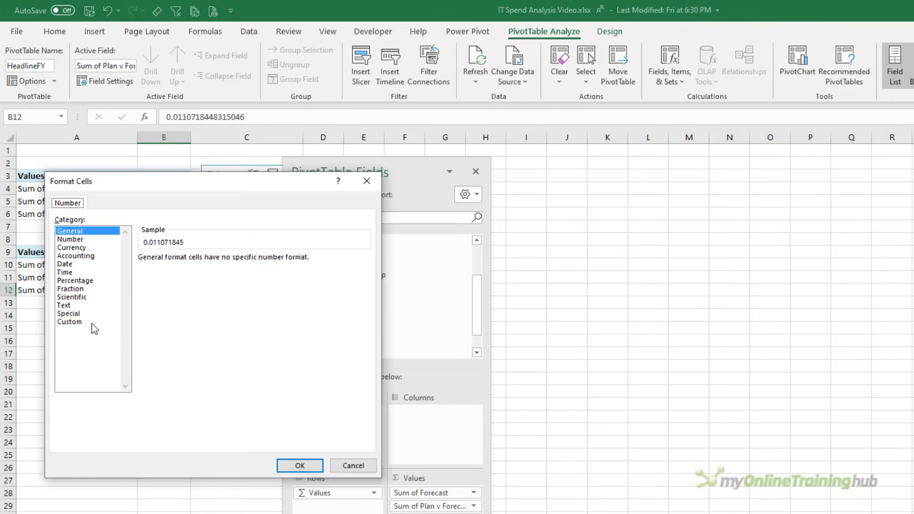
click(85, 323)
click(171, 324)
key(End)
click(174, 363)
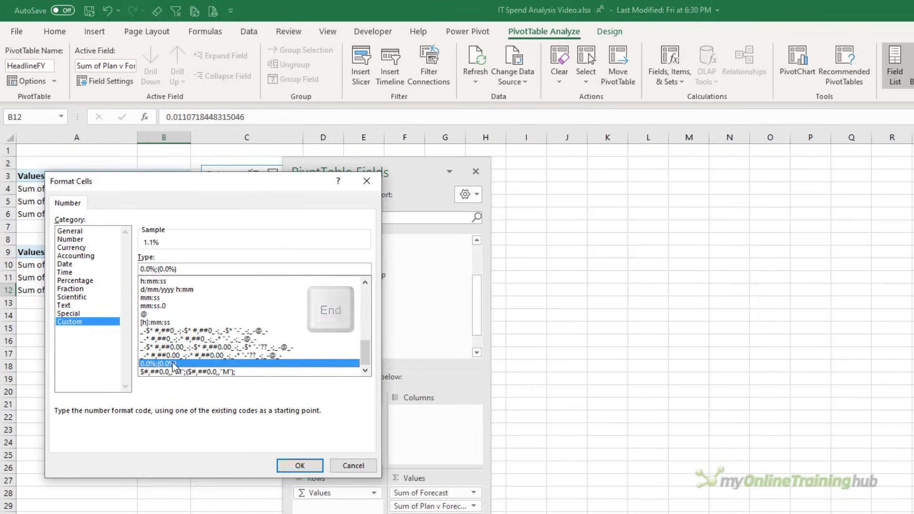
click(293, 469)
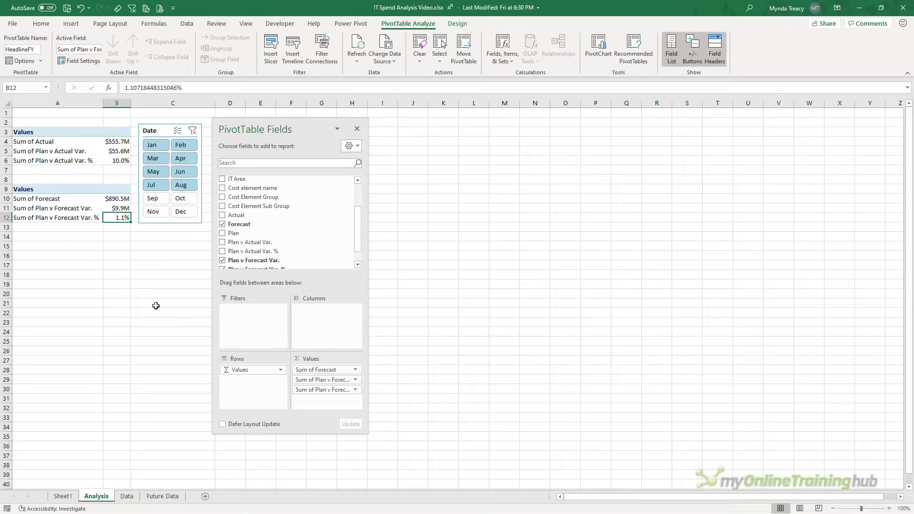
Rename Sheet1 as Dashboard.
click(69, 496)
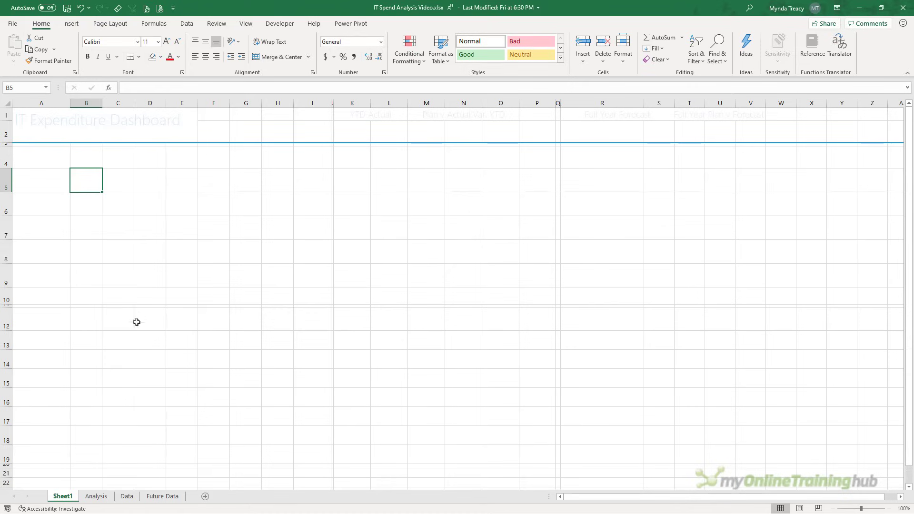
double_click(67, 496)
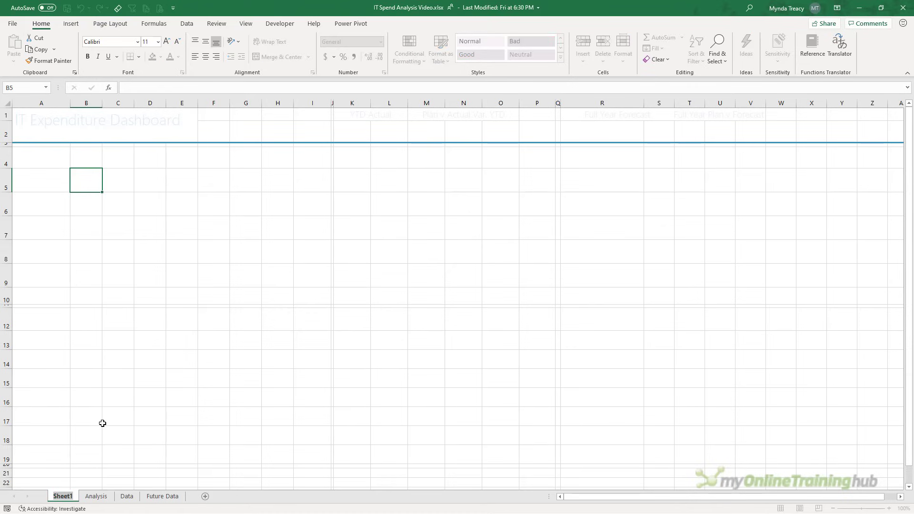
text(Dashboard)
key(Return)
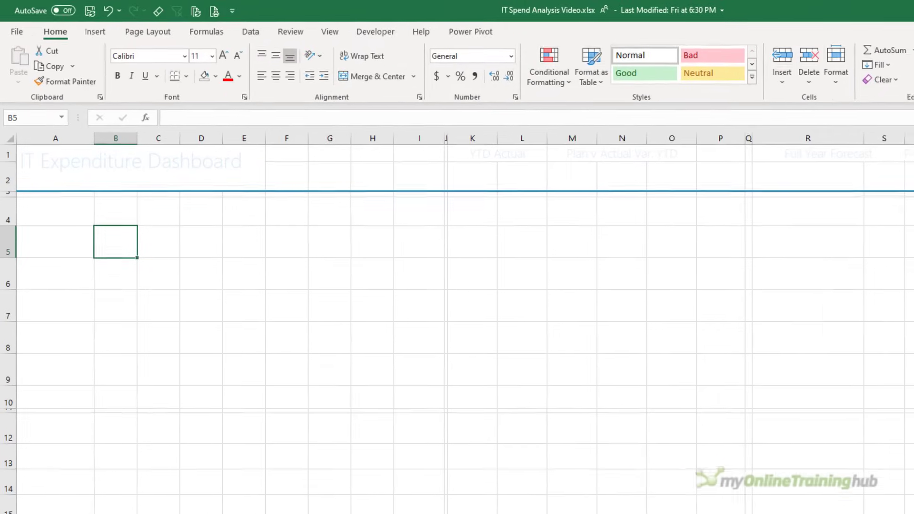
Set background.jpg from the IT Spend Analysis folder as the Dashboard sheet's background and hide the sheet's gridlines.
click(170, 34)
click(268, 73)
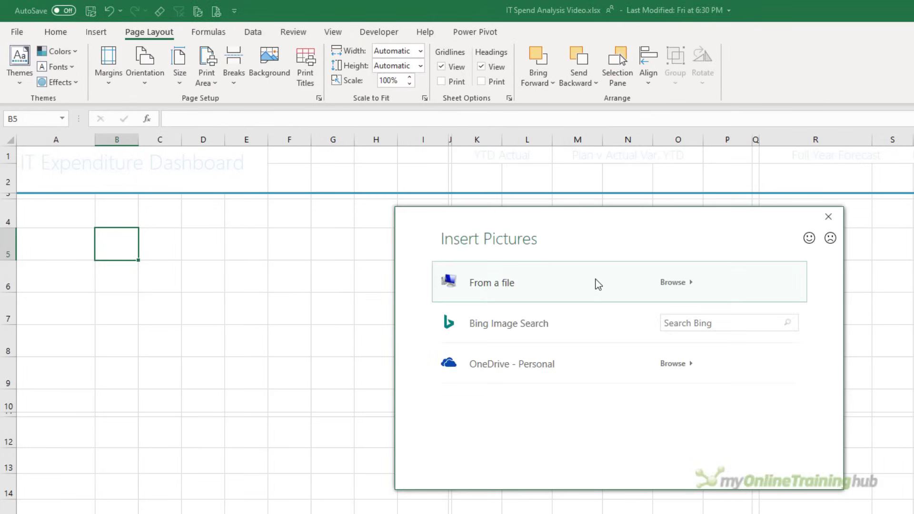
click(597, 285)
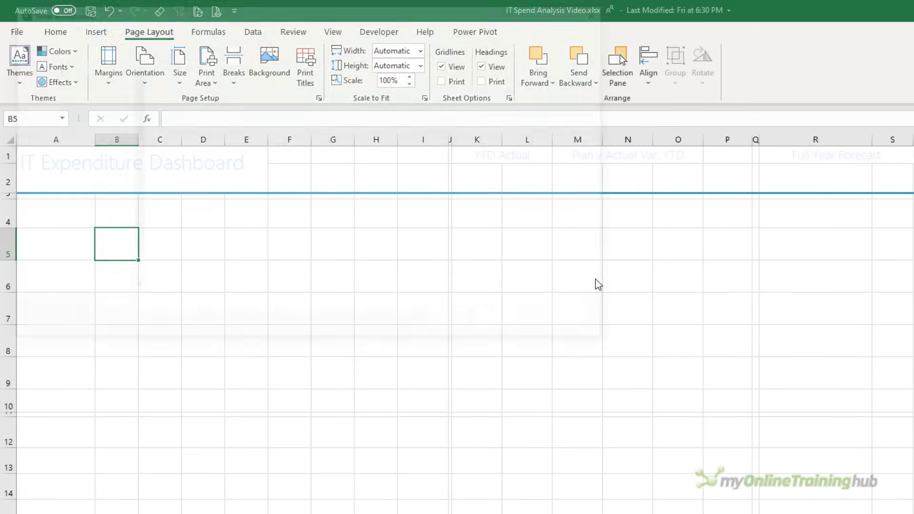
click(418, 124)
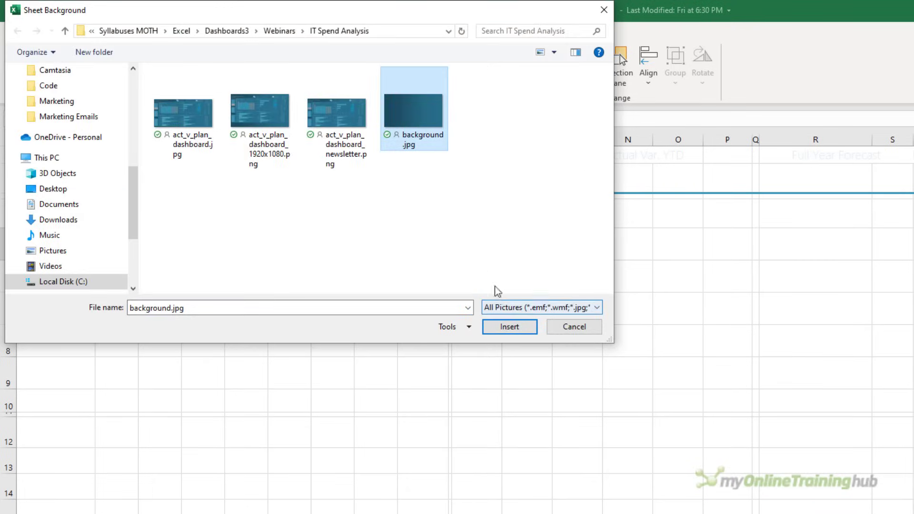
click(510, 327)
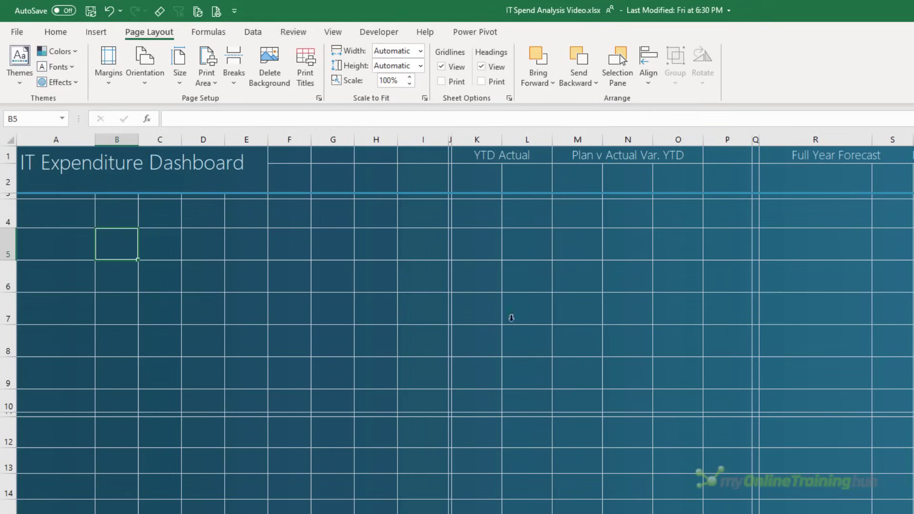
click(441, 67)
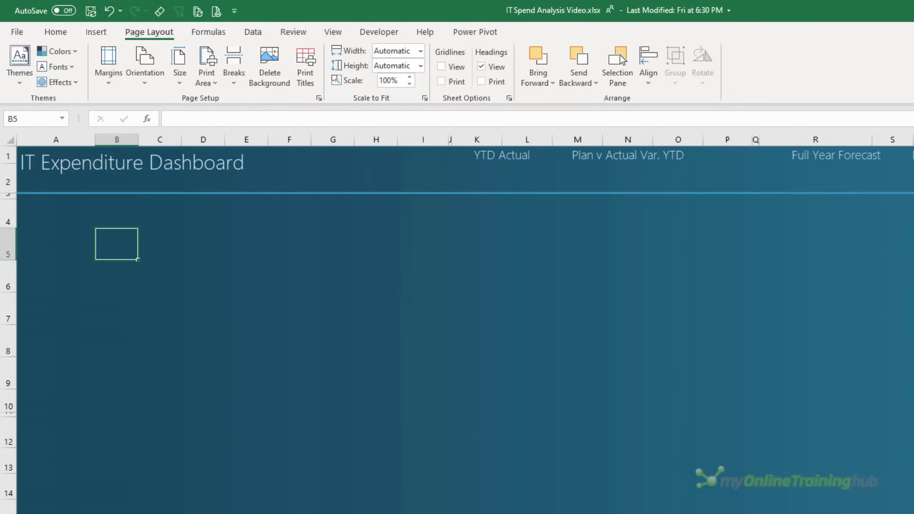
Link Dashboard cell K2, under YTD Actual, to the Sum of Actual value in Analysis cell B4.
click(478, 182)
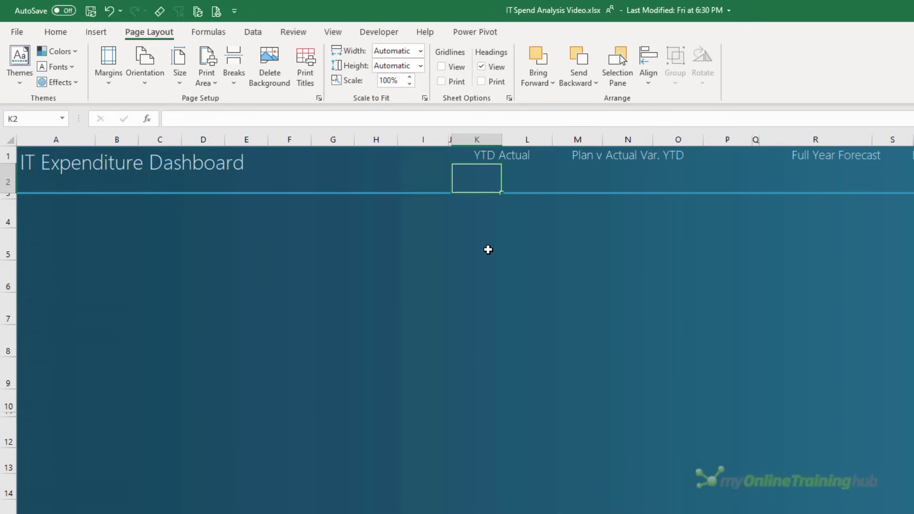
key(ctrl+Page_Down)
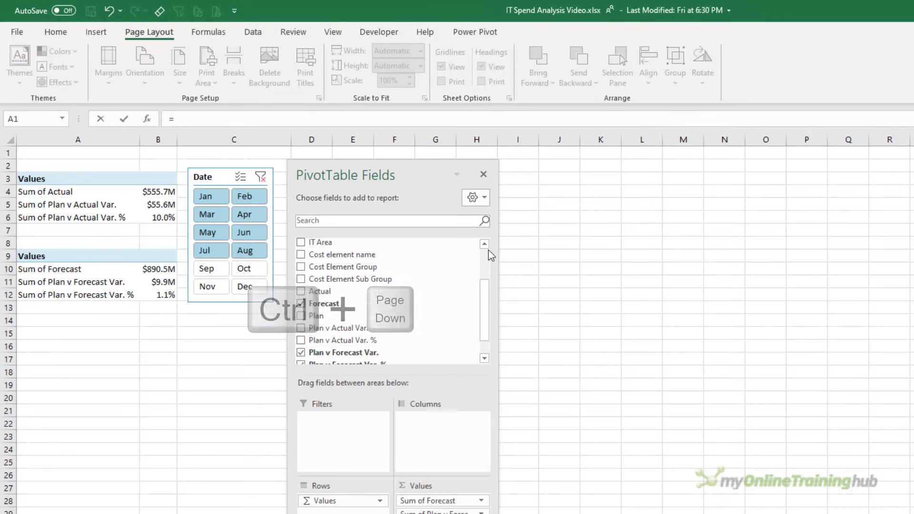
click(163, 191)
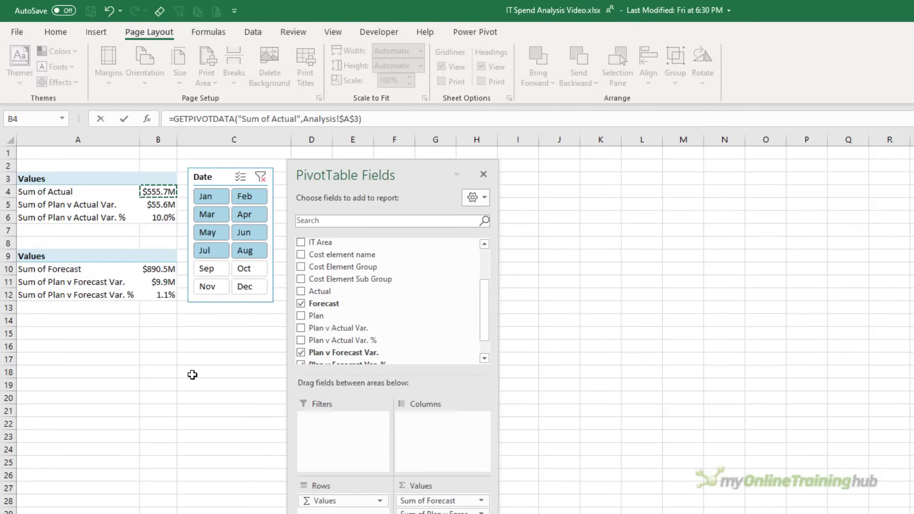
key(Return)
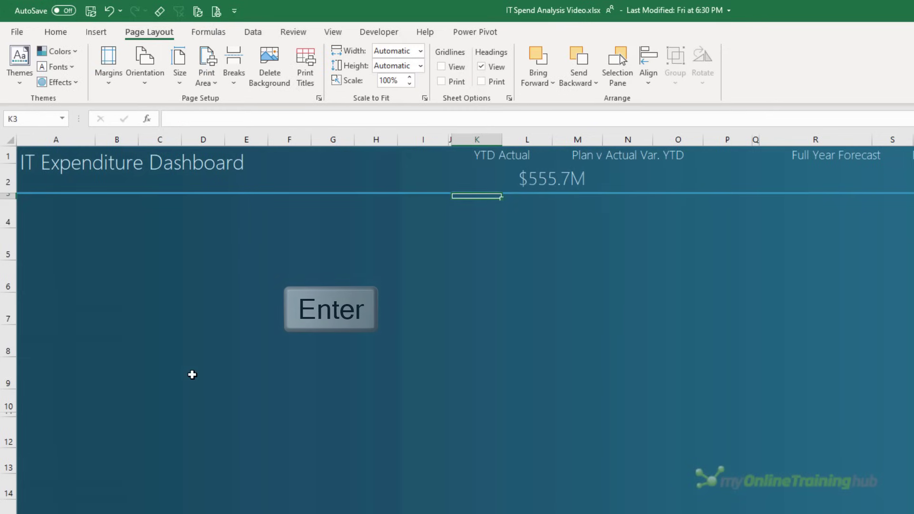
Link Dashboard cell M2, under Plan v Actual Var. YTD, to the Sum of Plan v Actual Var. value in Analysis cell B5.
key(Up)
key(Right)
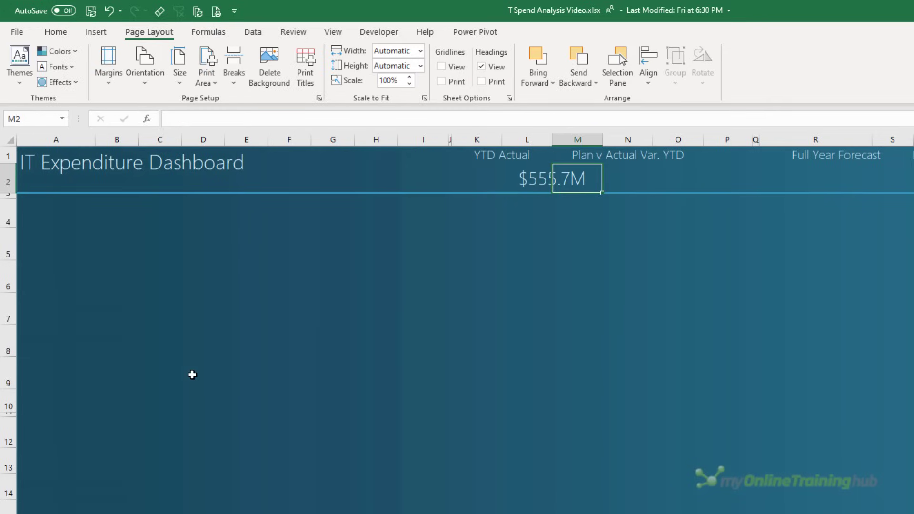
text(=)
key(ctrl+Page_Down)
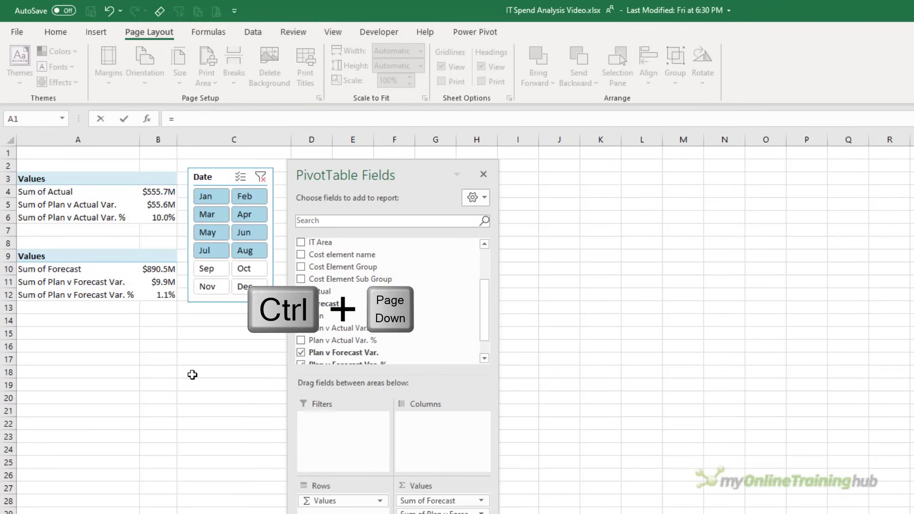
click(149, 205)
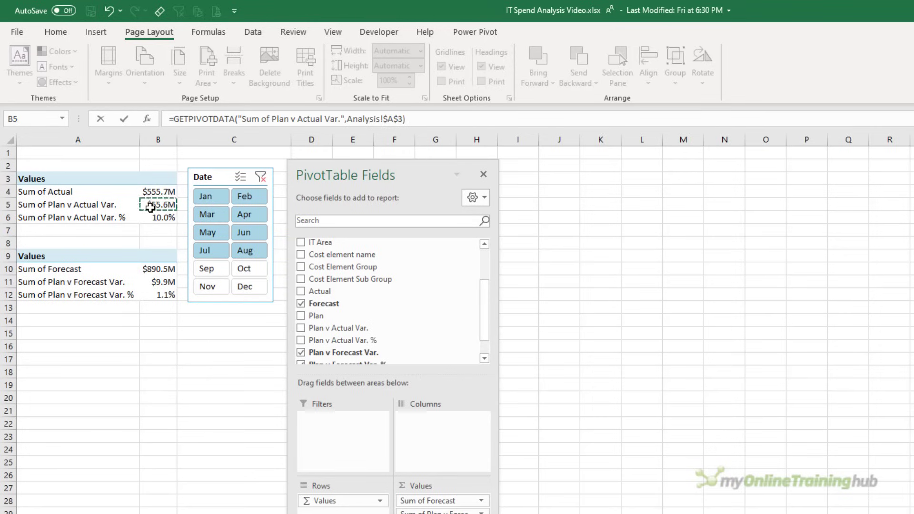
key(Return)
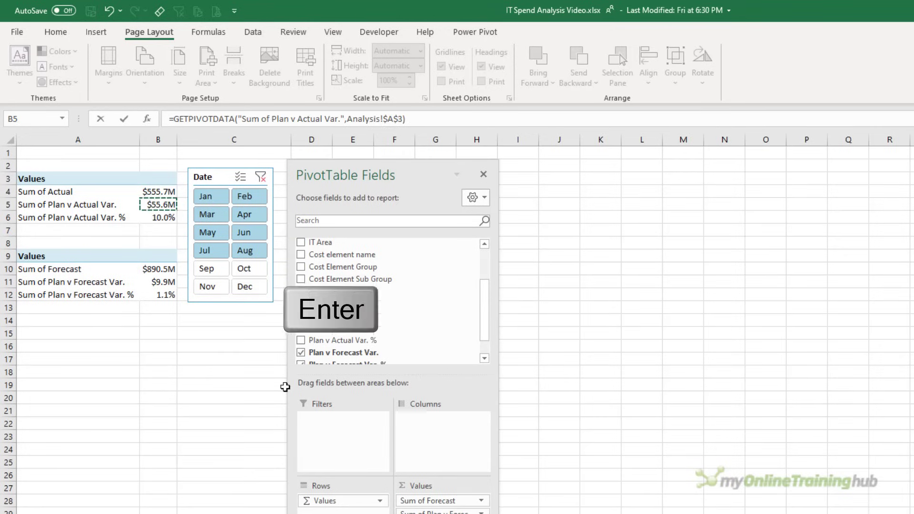
Insert the ▲ and ▼ symbols from Arial's Geometric Shapes subset into Dashboard cell O2.
key(Up)
key(Right)
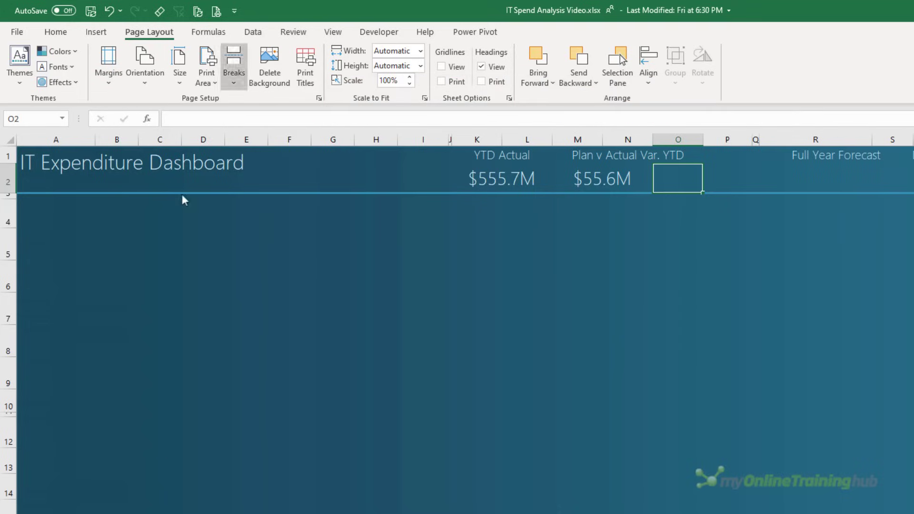
click(96, 32)
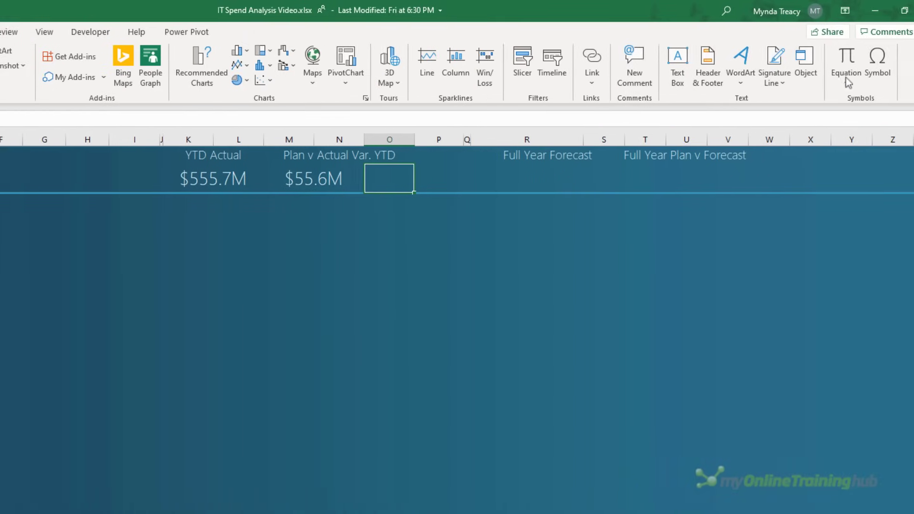
click(849, 78)
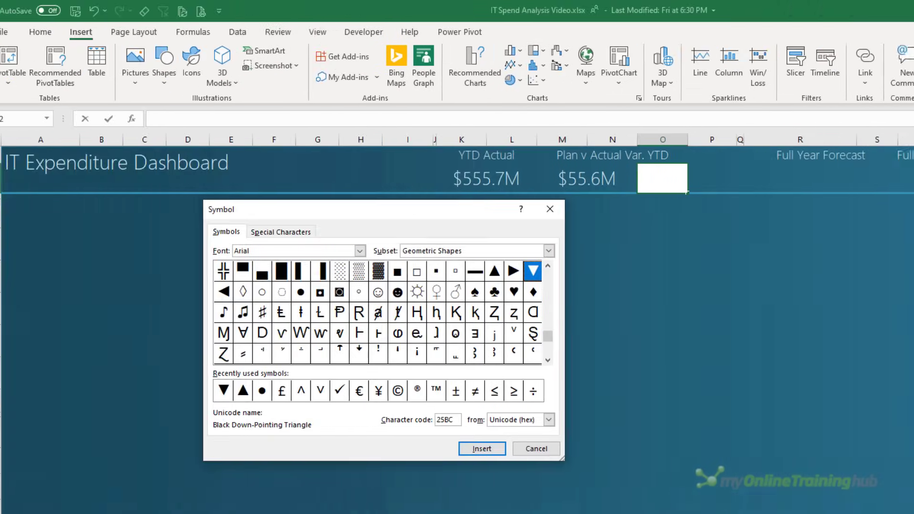
click(360, 251)
click(360, 251)
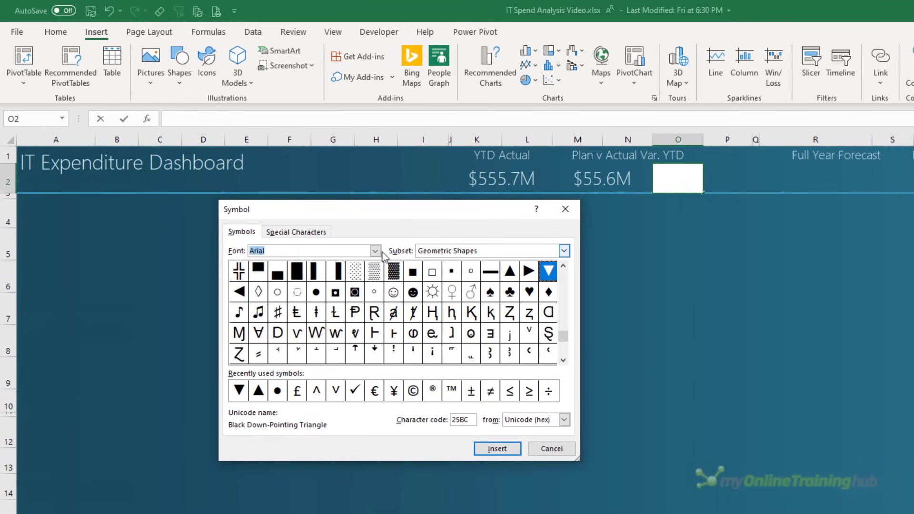
click(564, 251)
click(564, 253)
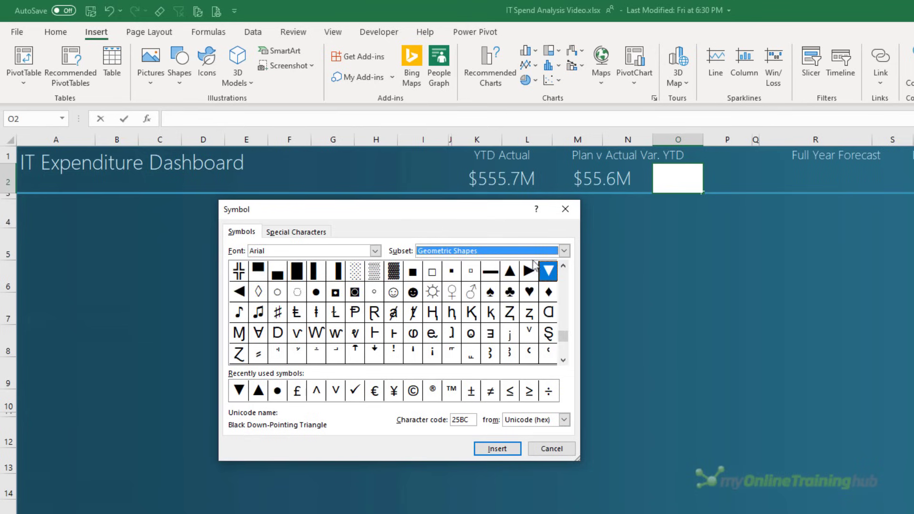
double_click(510, 271)
double_click(548, 271)
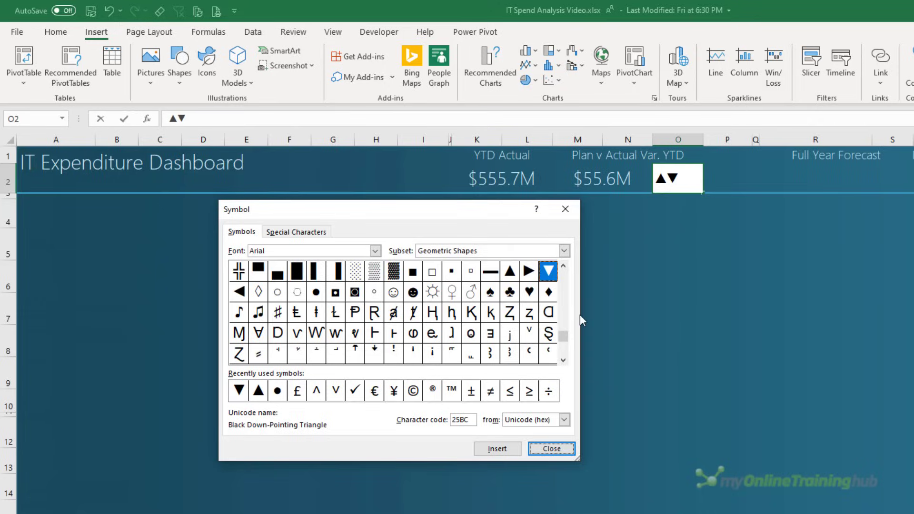
click(552, 447)
Turn the symbols in Dashboard cell O2 into the formula =IF(M2<0,"▲","▼").
key(Home)
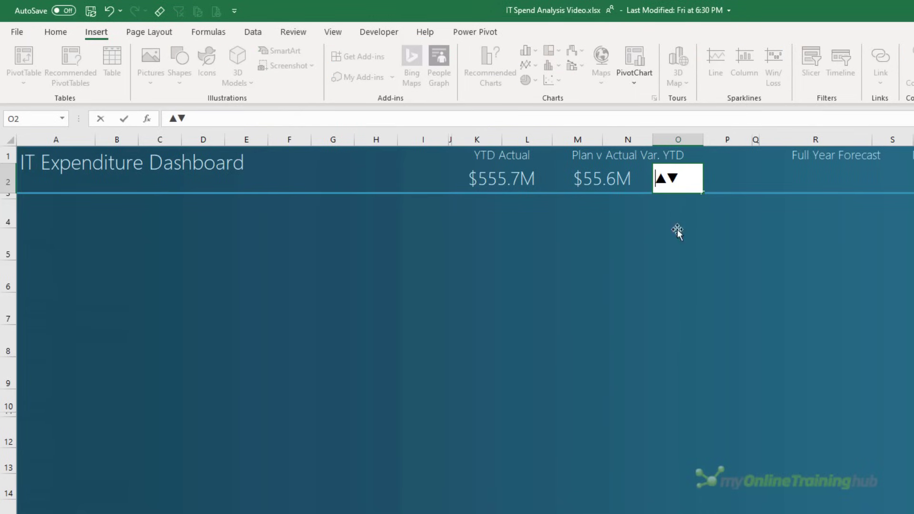
text(=)
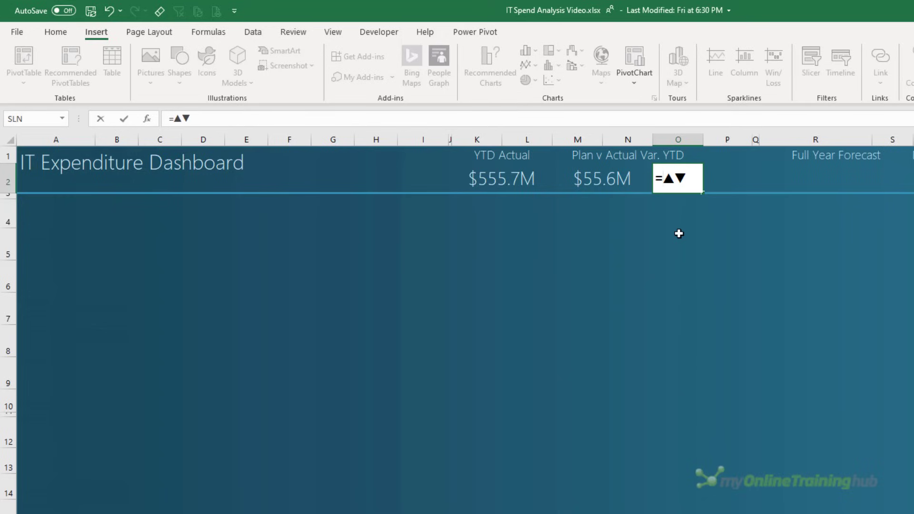
text(IF()
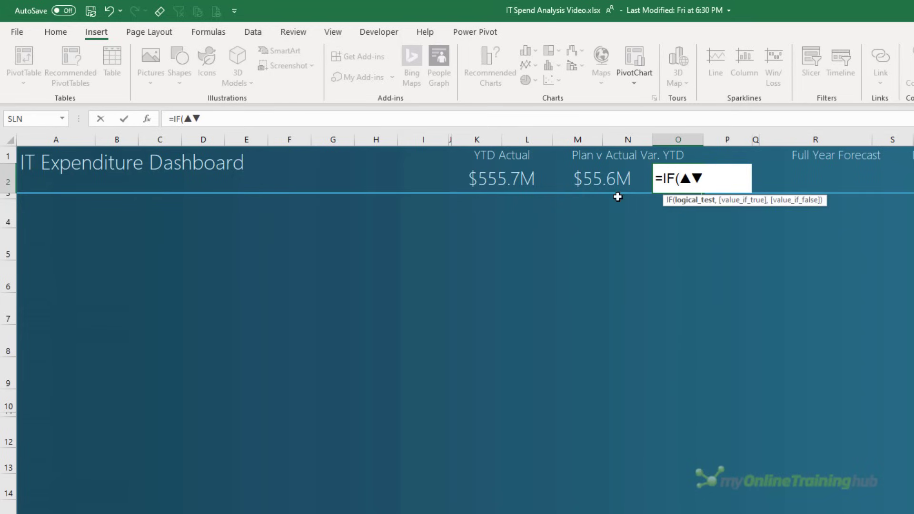
click(595, 183)
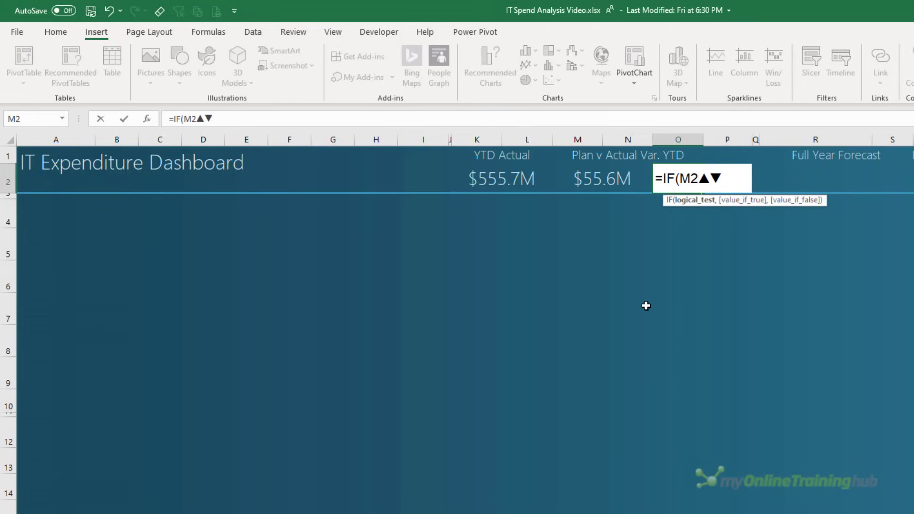
text(<0,)
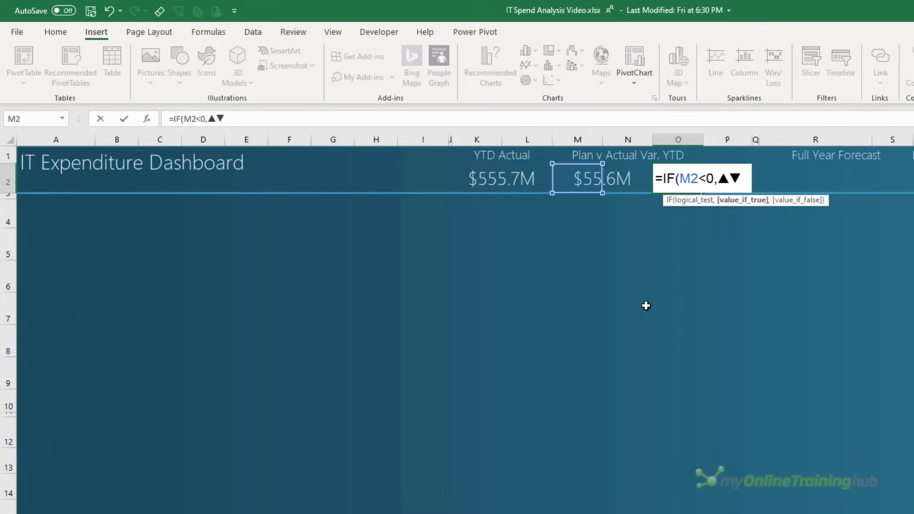
text("▲)
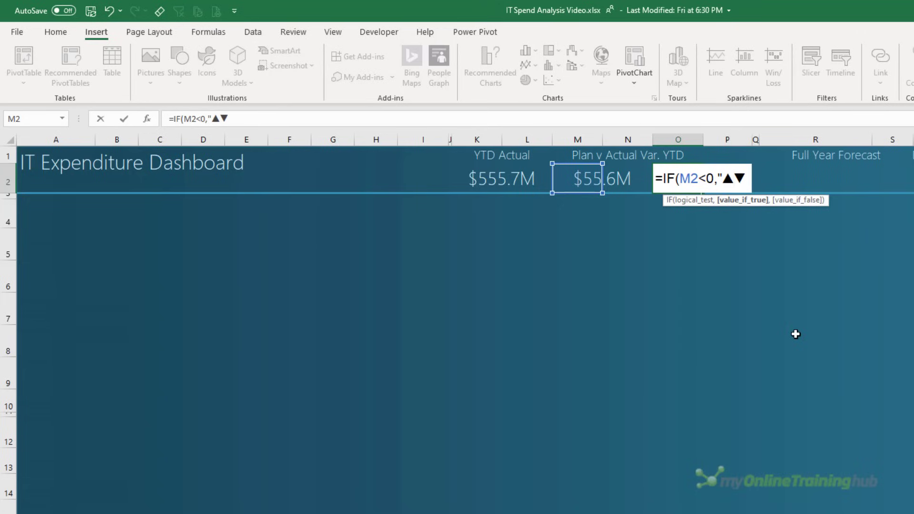
text(",)
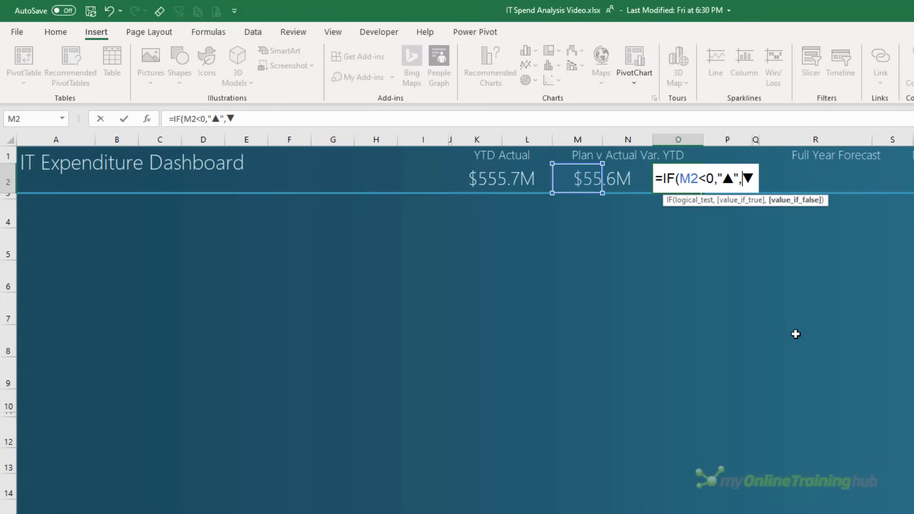
text(")
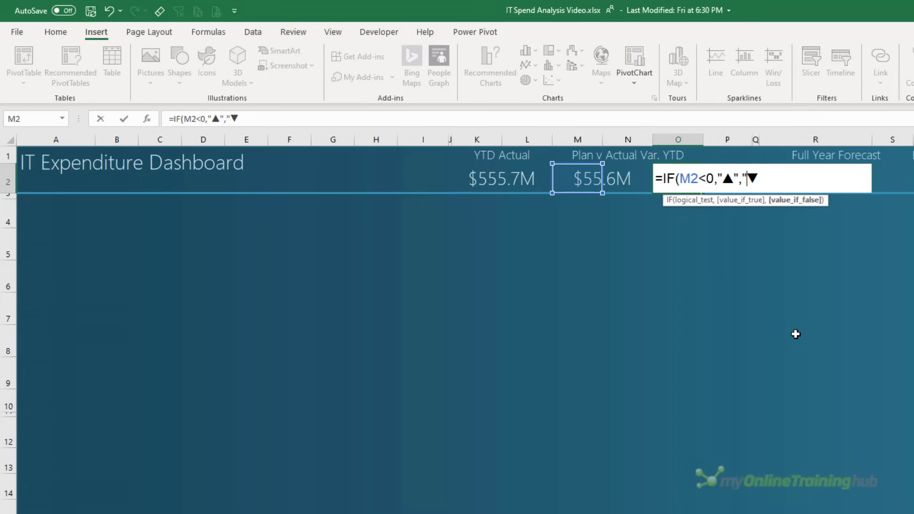
key(Right)
text("))
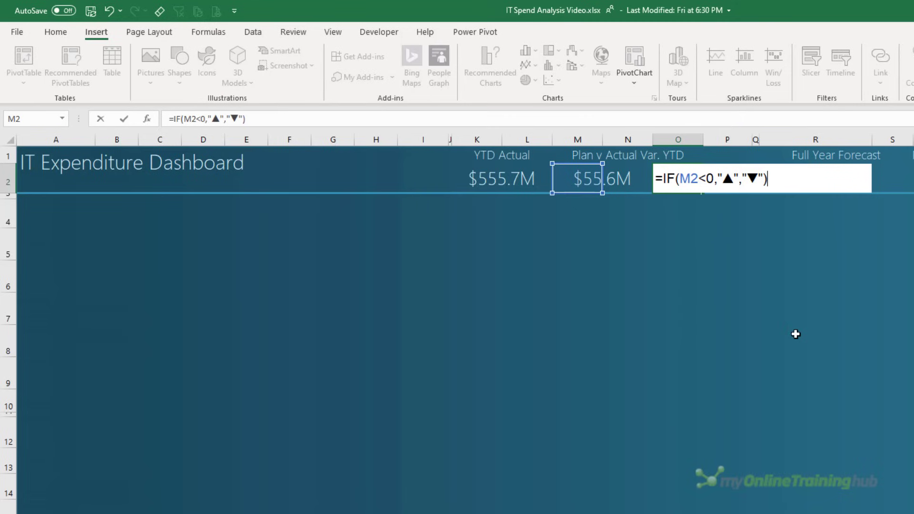
Append with & the Sum of Plan v Actual Var. % value from Analysis cell B6 to O2's formula.
text(&)
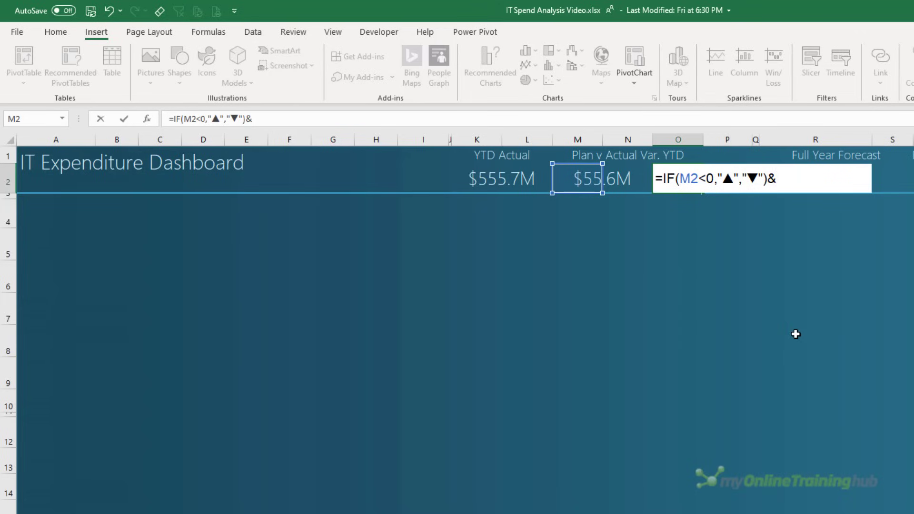
click(145, 494)
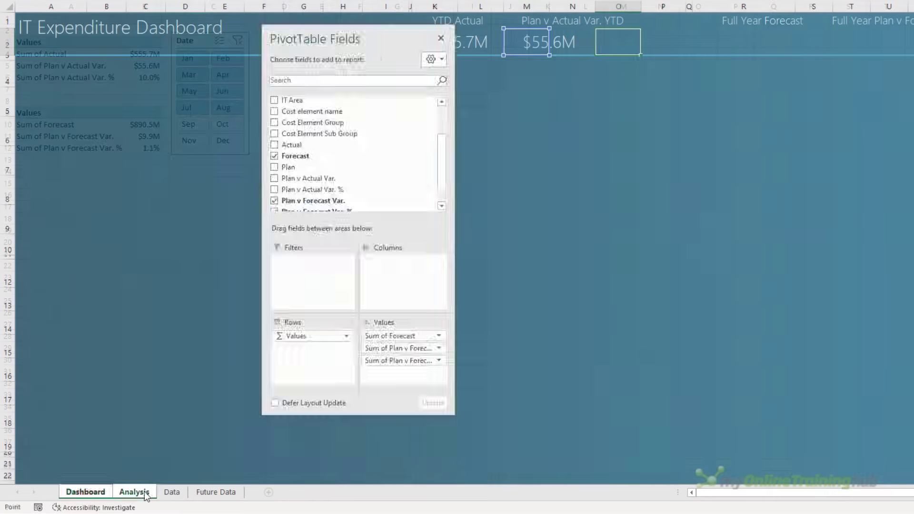
click(143, 77)
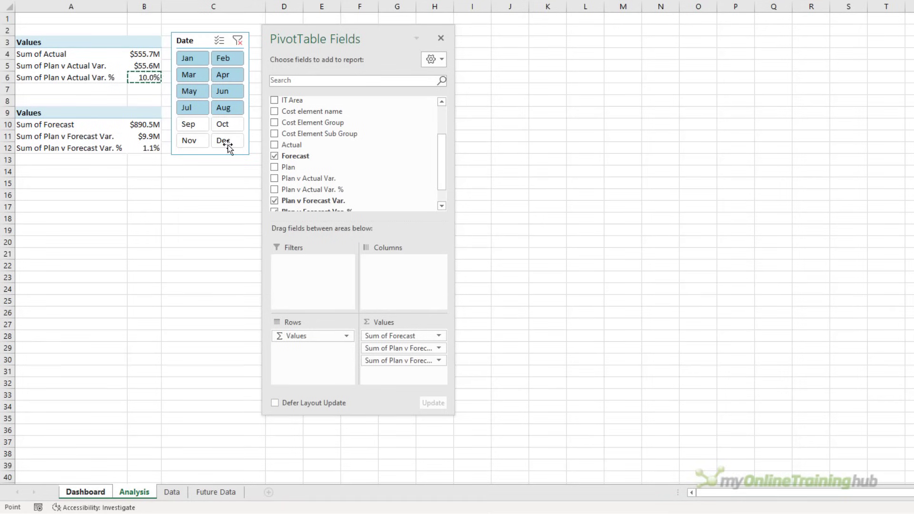
key(Return)
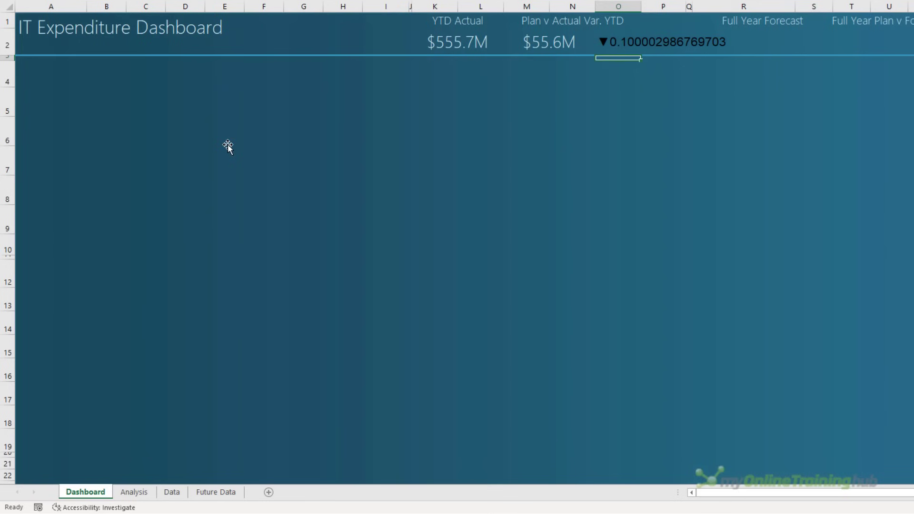
Wrap the GETPIVOTDATA part of O2's formula in a TEXT function with the format "0%;(0%)".
key(Up)
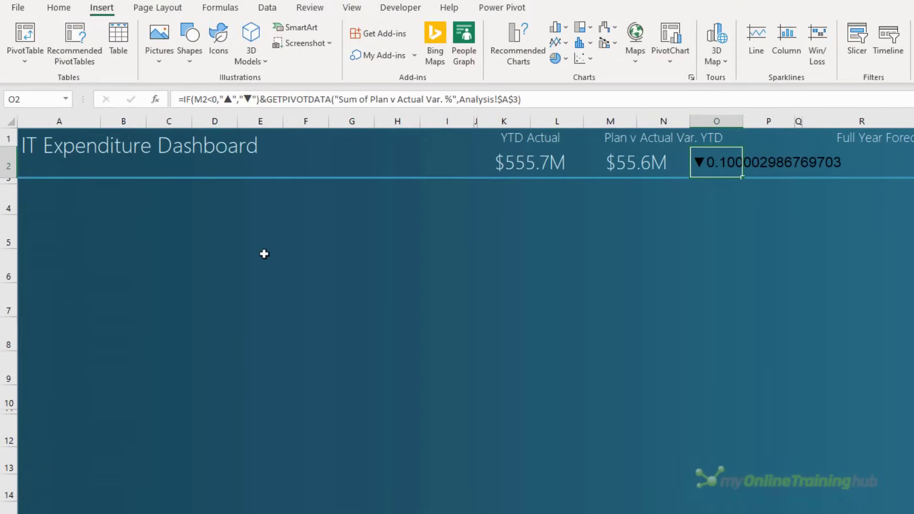
click(265, 99)
text(tex)
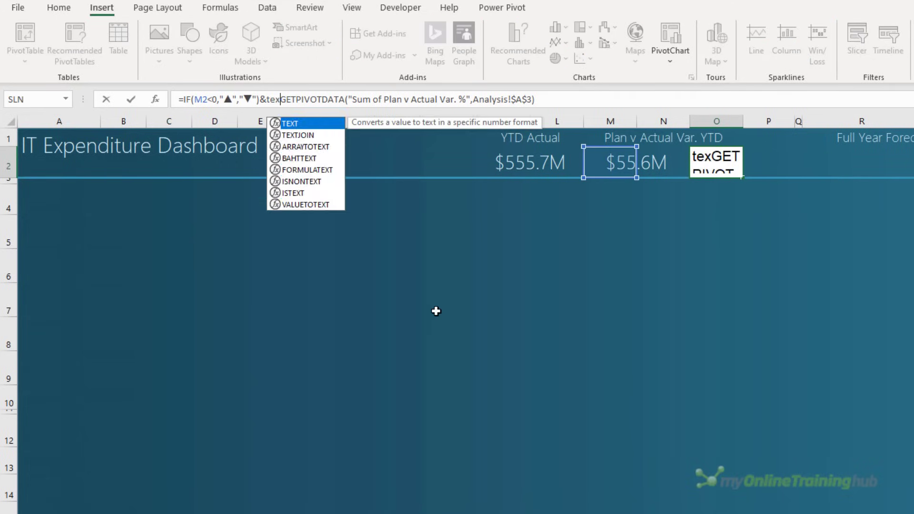
key(Tab)
key(End)
text(,)
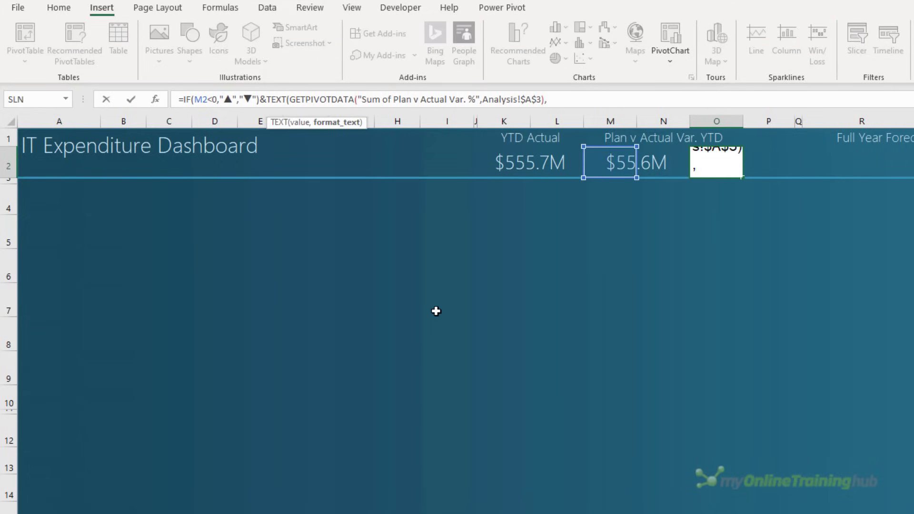
text("0%;(0)
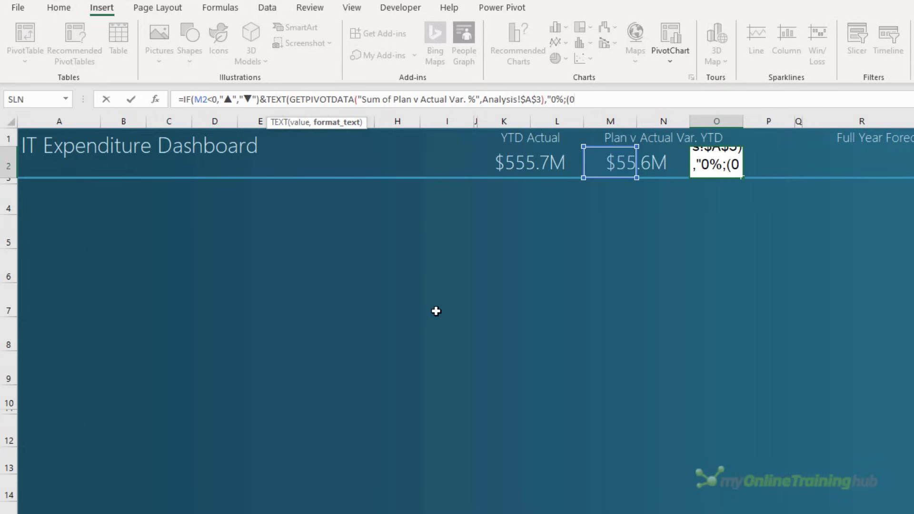
text(%))
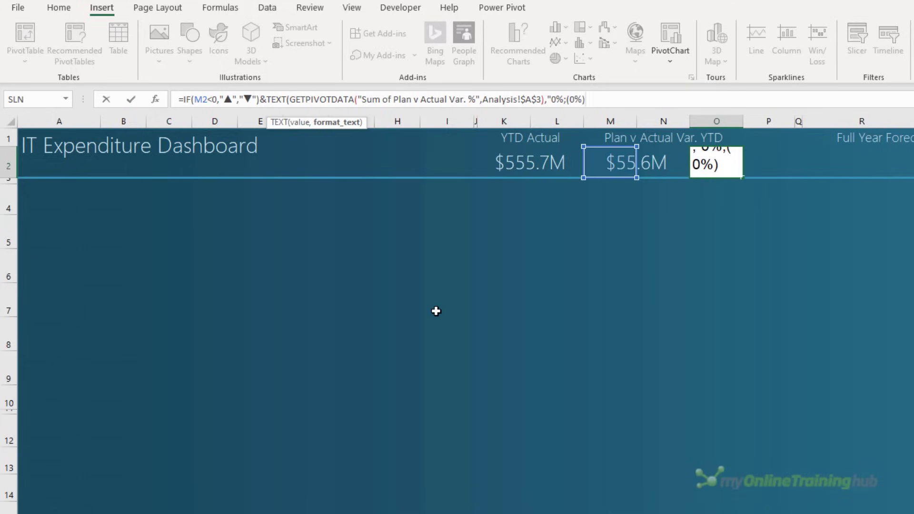
text(")
text())
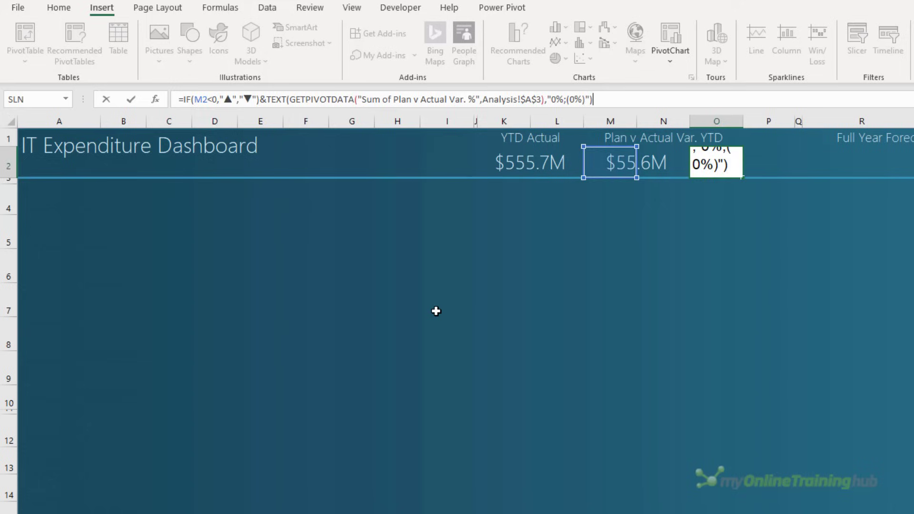
key(Return)
Create a formula-based conditional formatting rule for cell O2 with the condition =$M$2<0.
key(Up)
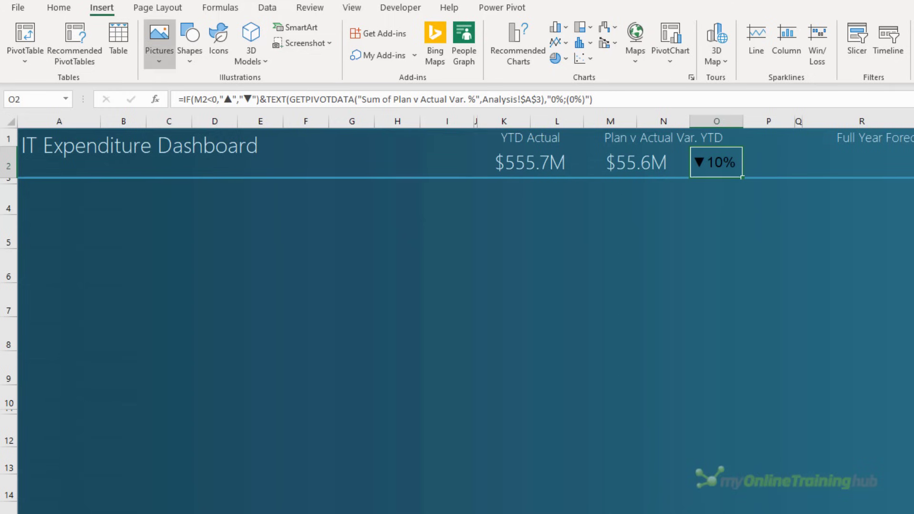
click(59, 7)
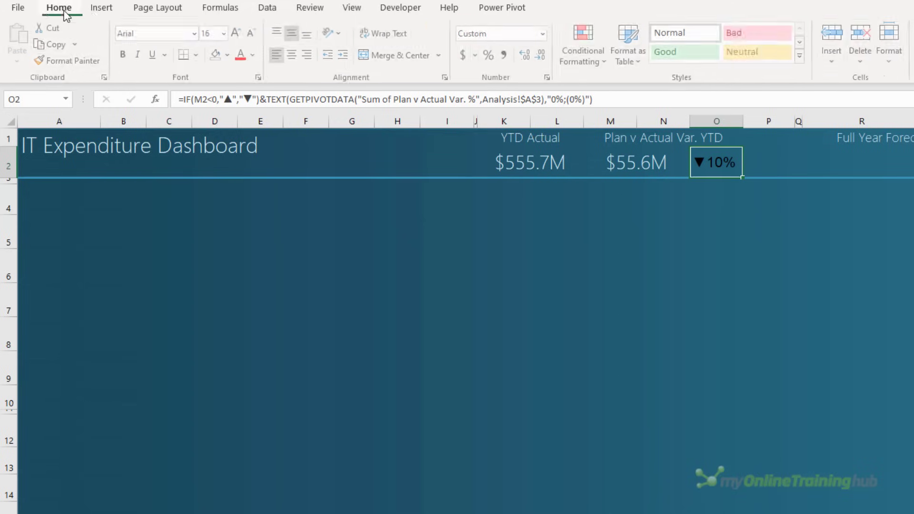
click(586, 58)
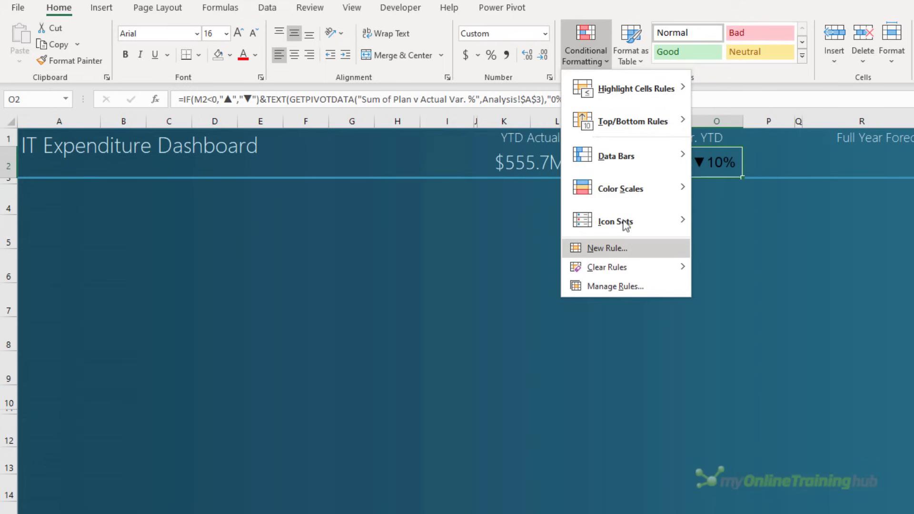
click(630, 248)
click(452, 314)
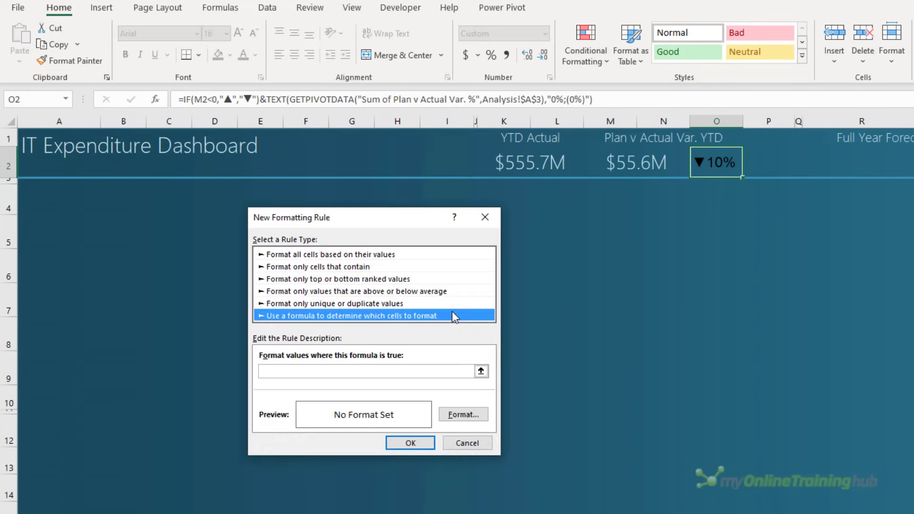
click(363, 371)
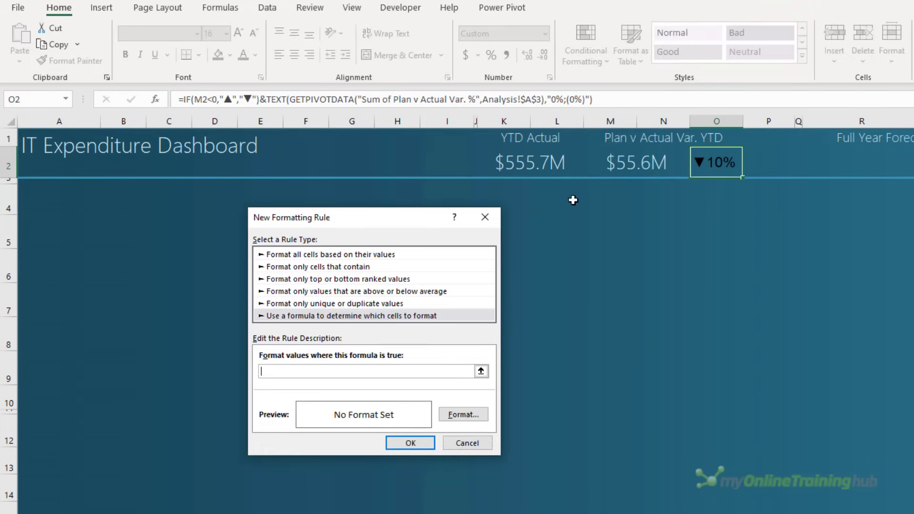
text(=)
click(620, 164)
text(<0)
Give the negative-variance rule an orange font colour from the standard colour palette and apply the rule.
click(485, 414)
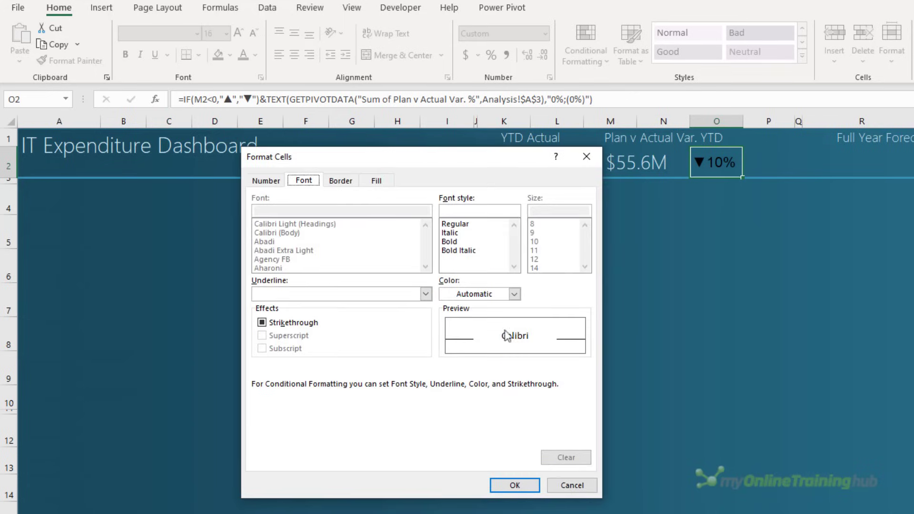
click(514, 294)
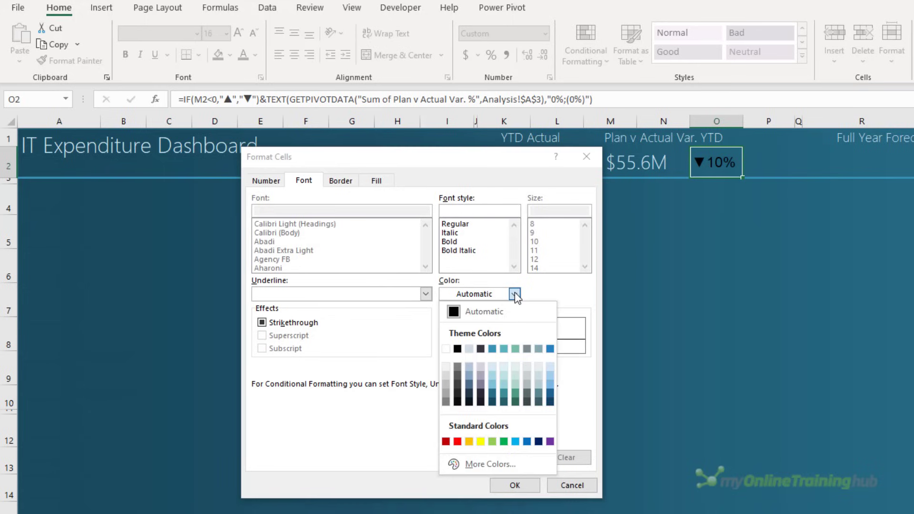
click(488, 464)
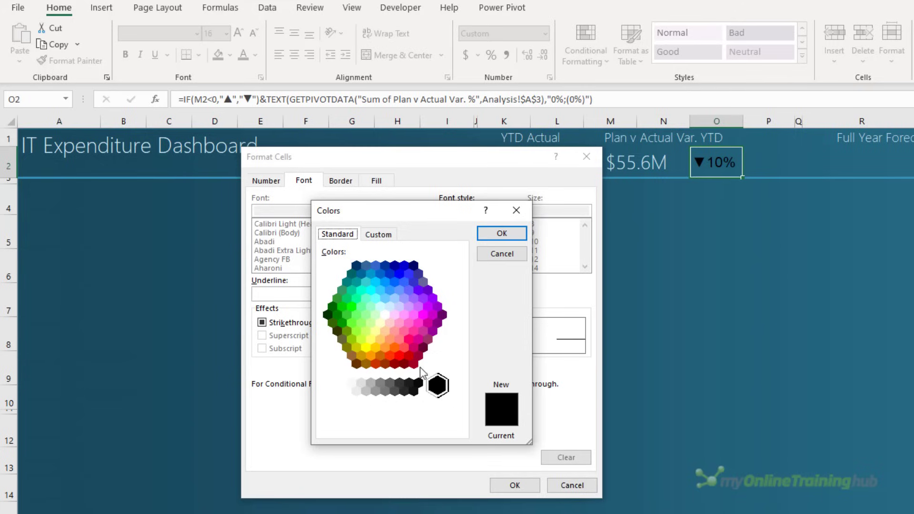
click(388, 355)
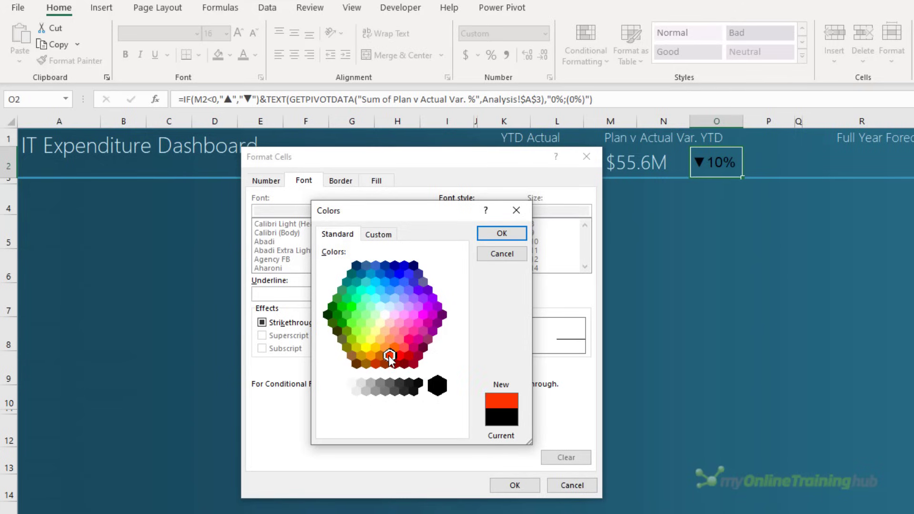
click(491, 235)
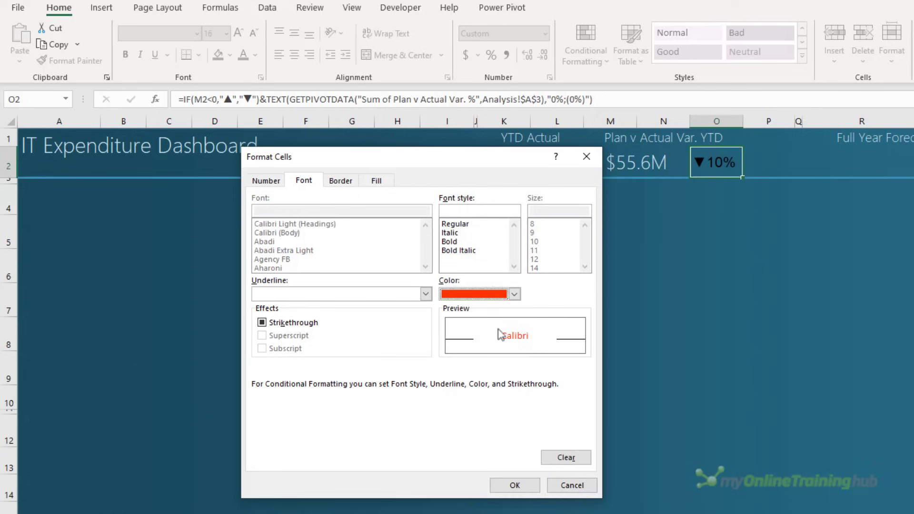
click(514, 294)
click(468, 501)
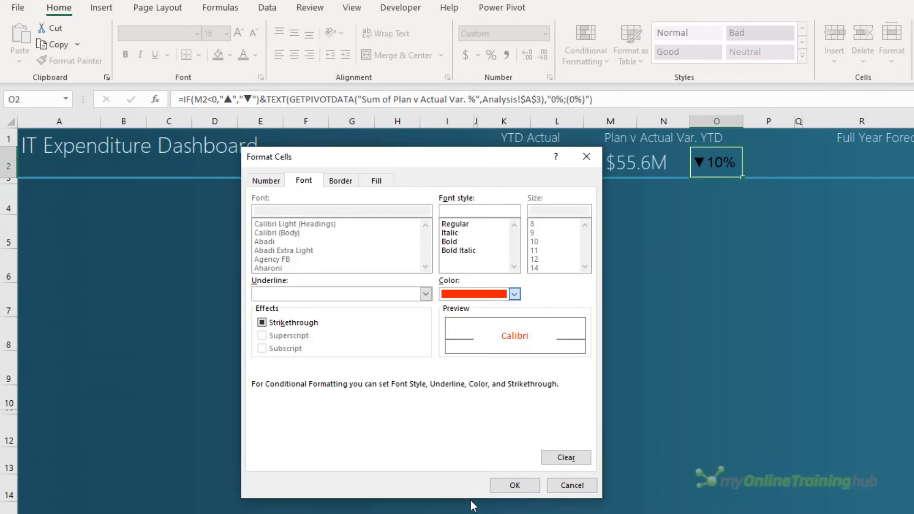
click(395, 348)
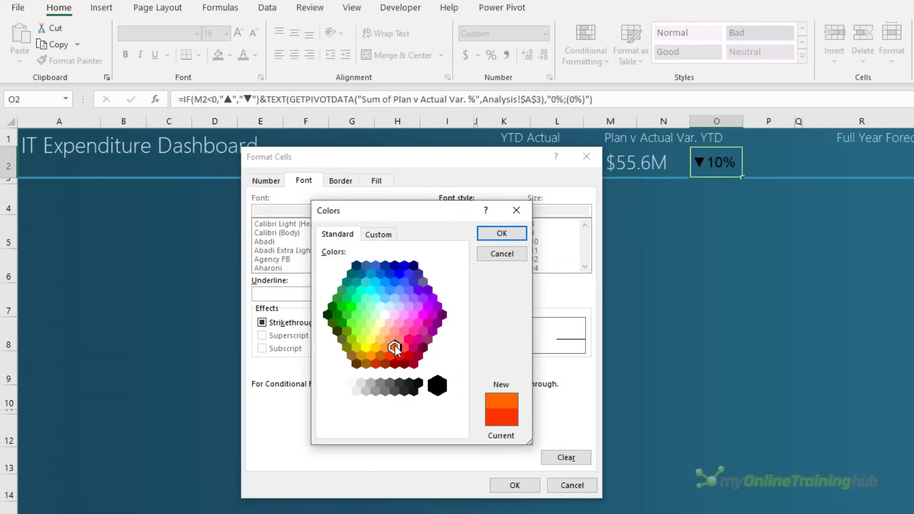
click(495, 234)
click(516, 486)
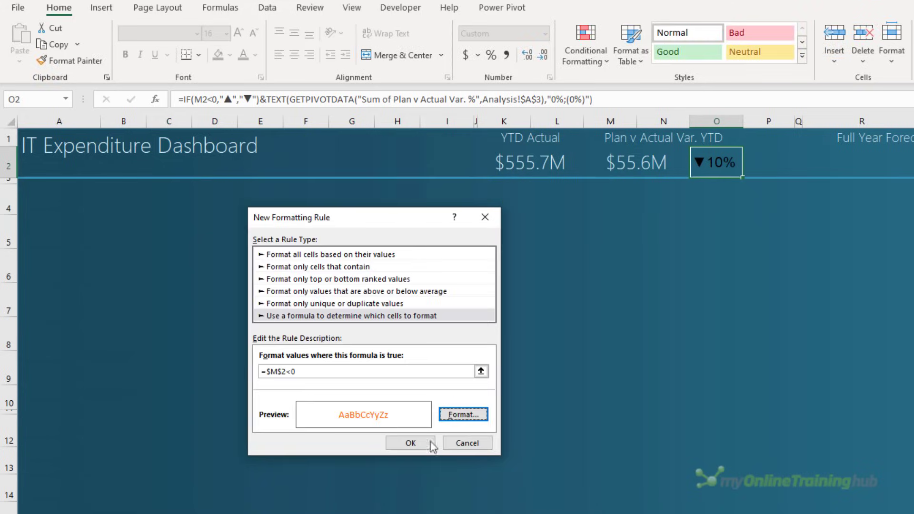
click(412, 443)
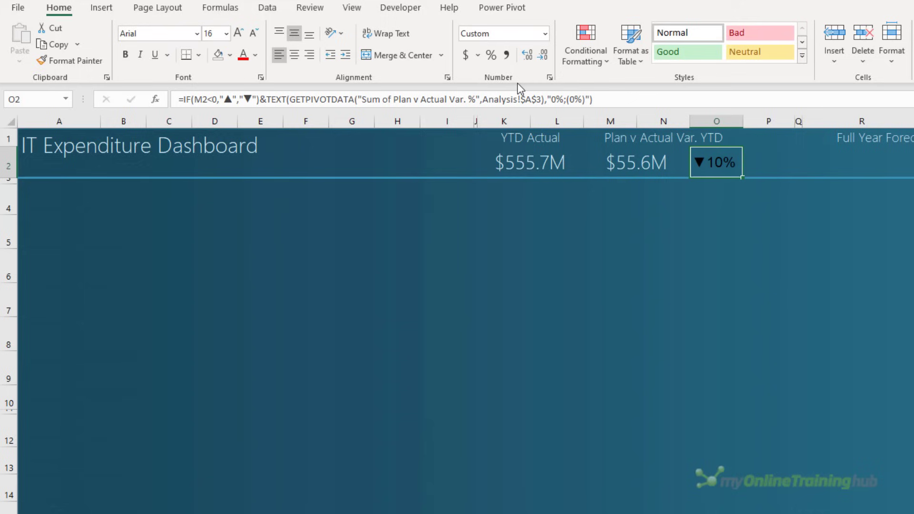
Create a formula-based conditional formatting rule for cell O2 with the condition =$M$2>0.
click(578, 71)
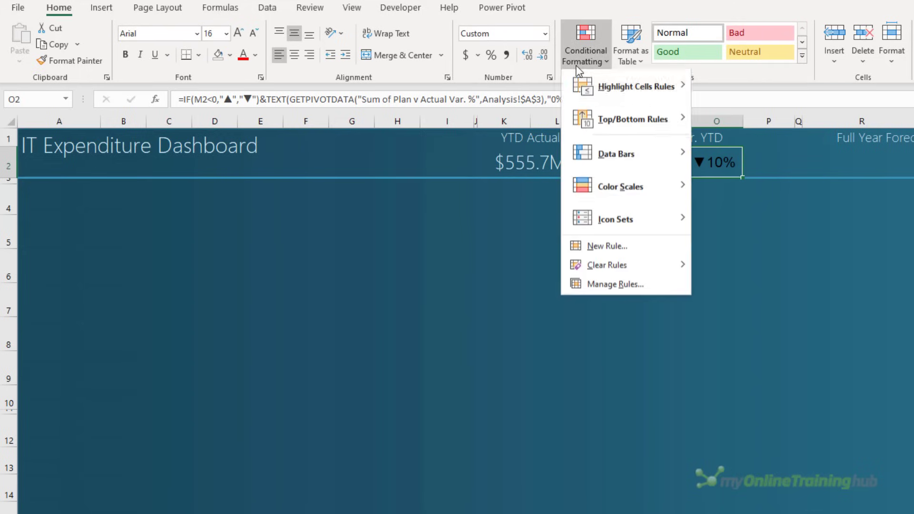
click(655, 251)
click(424, 301)
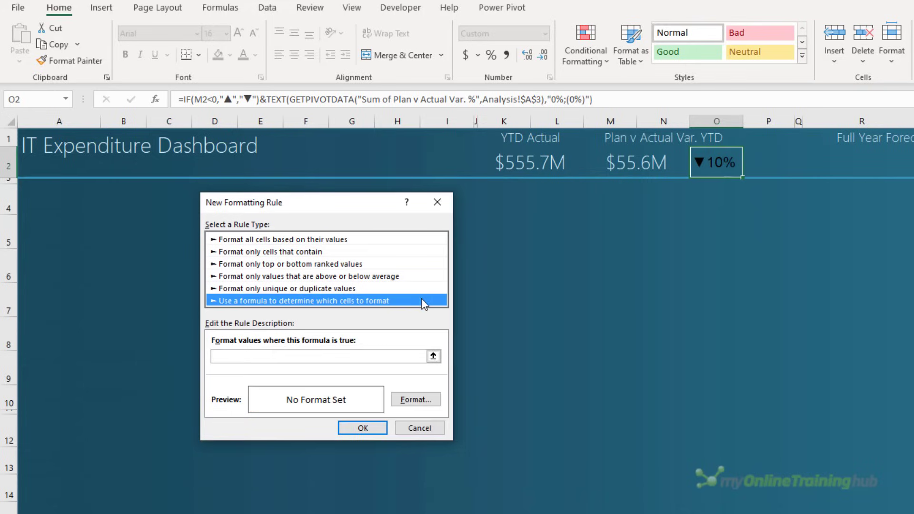
click(314, 357)
click(624, 164)
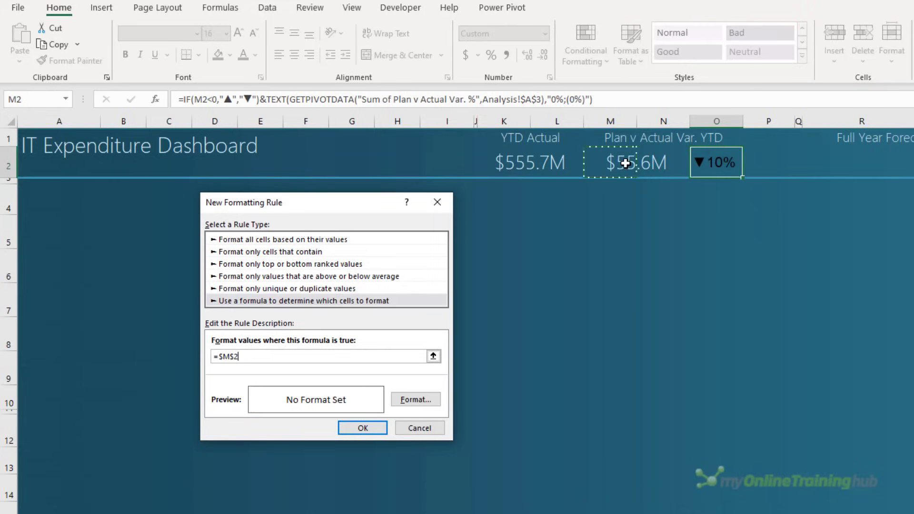
text(>0)
Give the positive-variance rule a green font colour from the standard colours and apply the rule to O2.
click(435, 399)
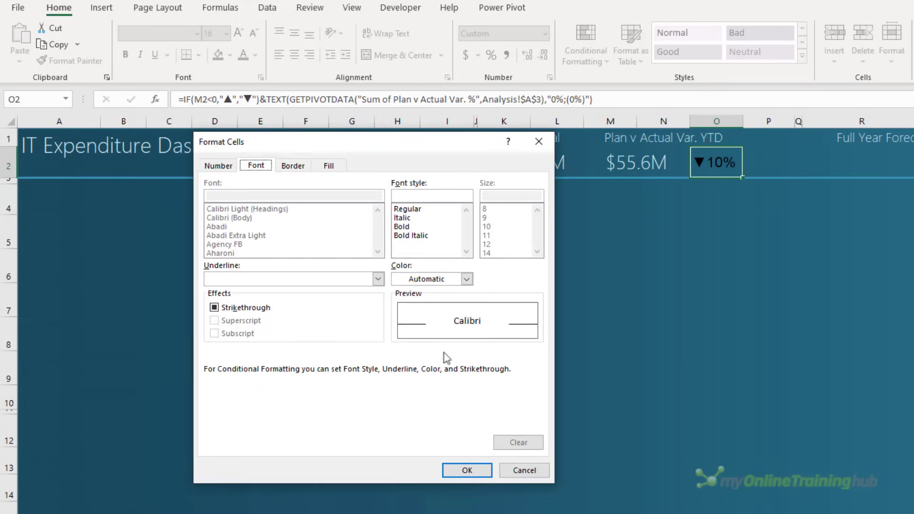
click(466, 279)
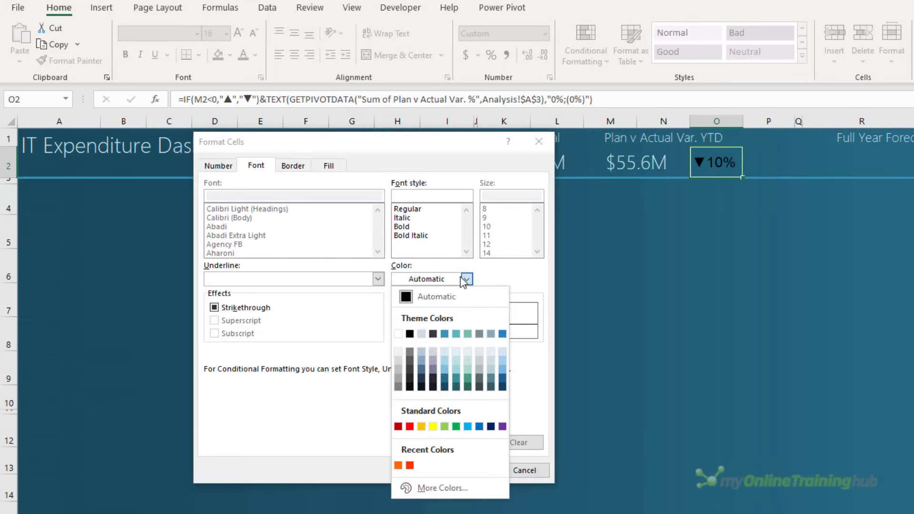
click(456, 426)
click(467, 471)
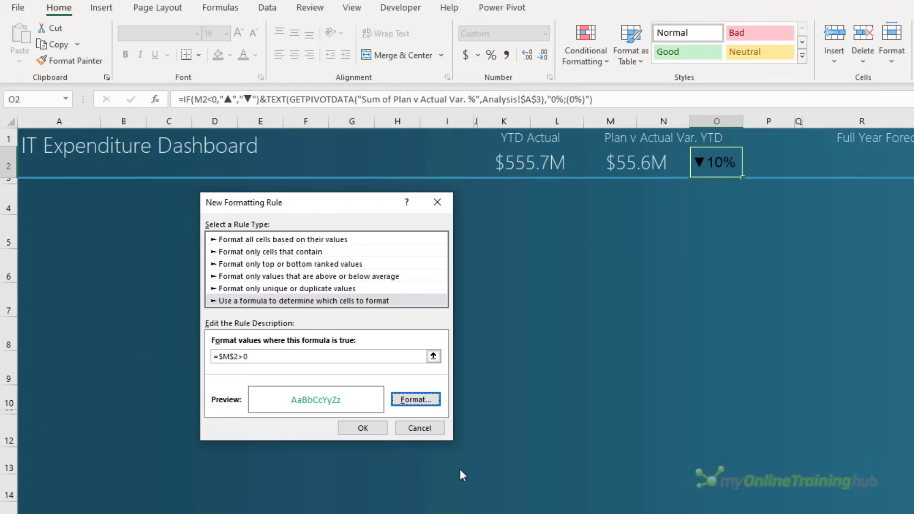
click(374, 434)
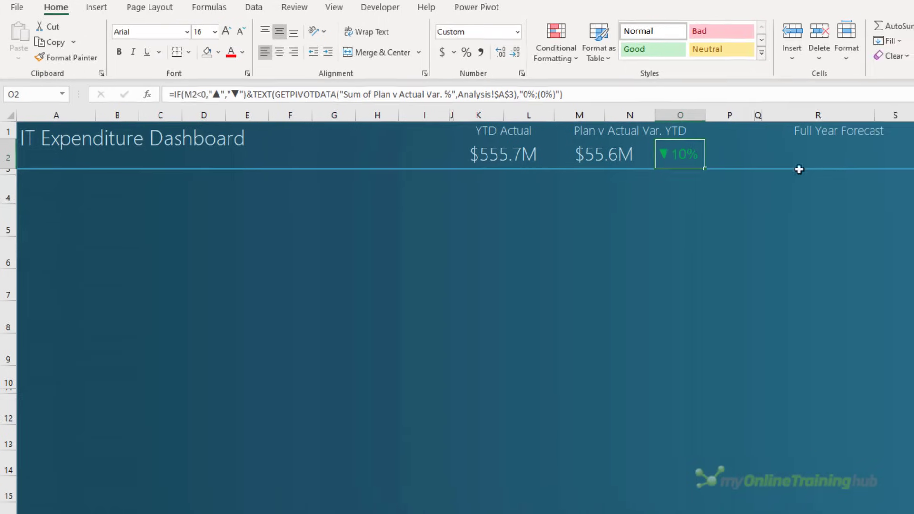
Link cell R2 under Full Year Forecast to the Sum of Forecast value in Analysis cell B10.
click(901, 162)
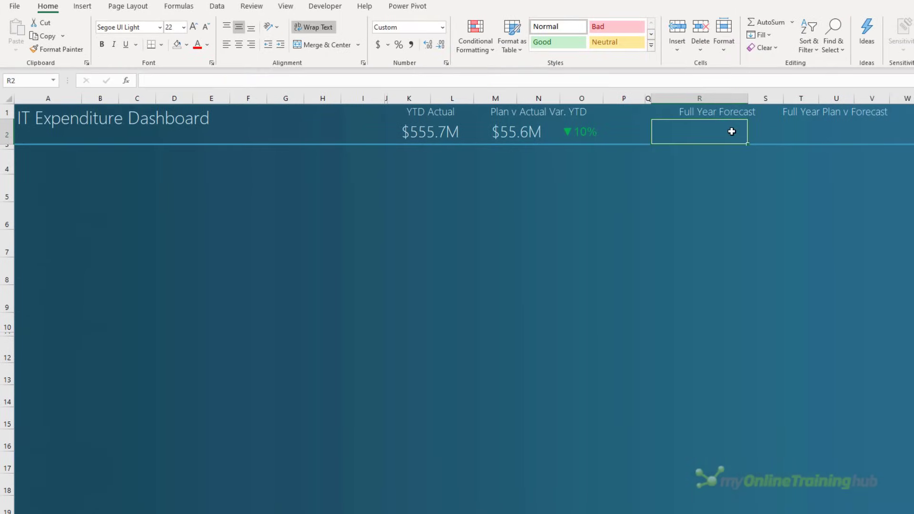
text(=)
key(ctrl+Page_Down)
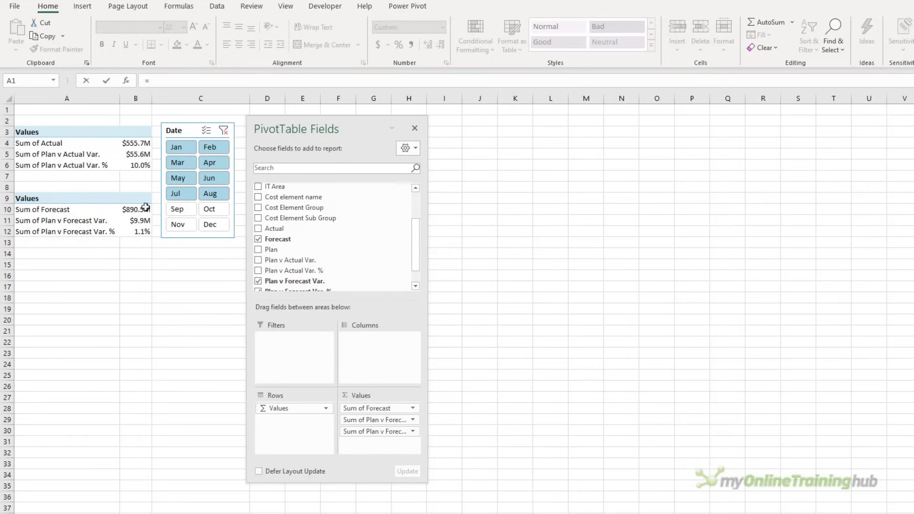
click(136, 209)
key(Return)
key(Up)
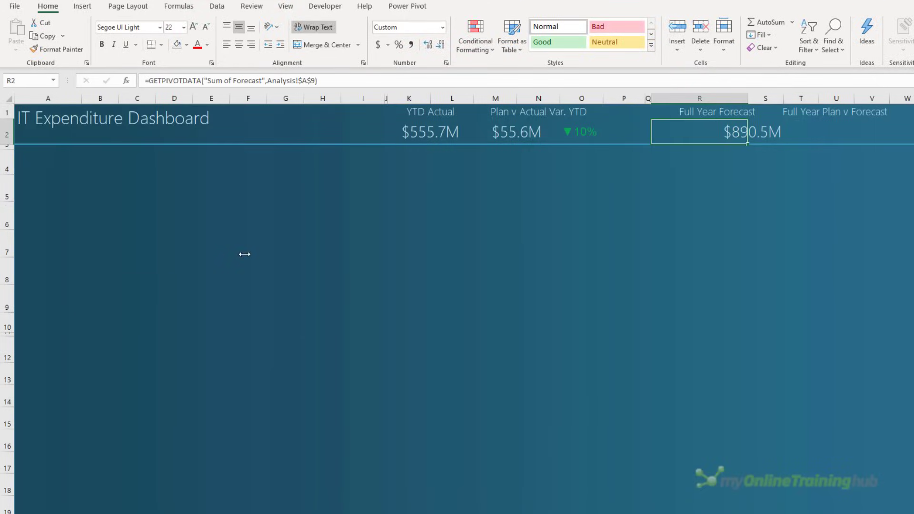
Link cell T2 under Full Year Plan v Forecast to the Sum of Plan v Forecast Var. value in Analysis cell B11.
key(Right)
key(Right)
key(Left)
key(ctrl+Page_Down)
text(=)
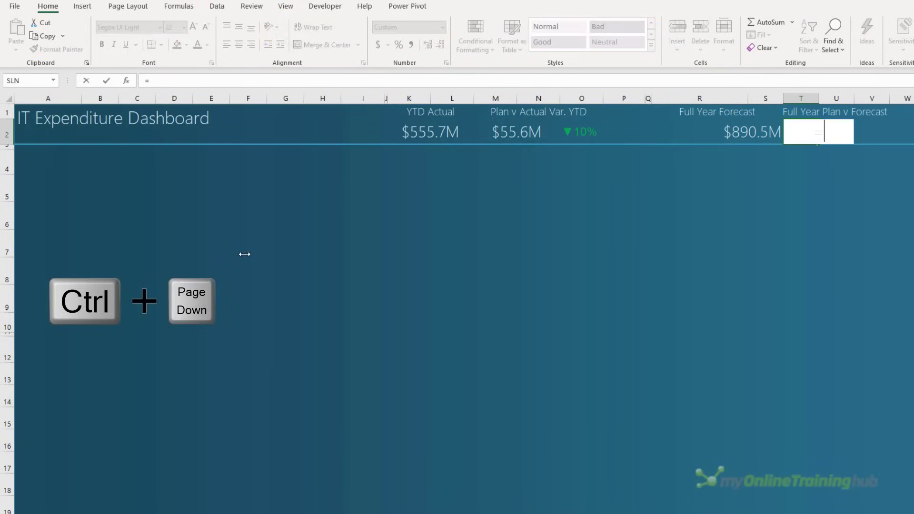
key(ctrl+Page_Down)
click(136, 220)
key(Return)
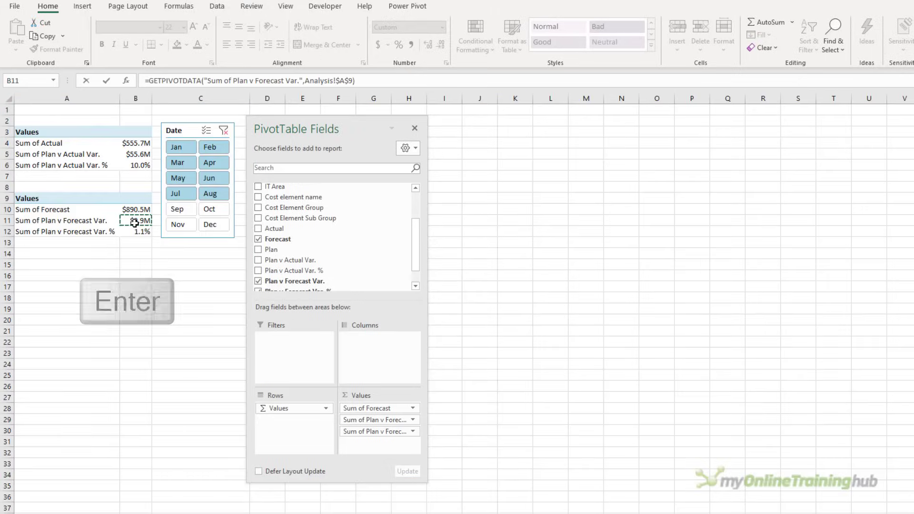
key(Up)
key(Right)
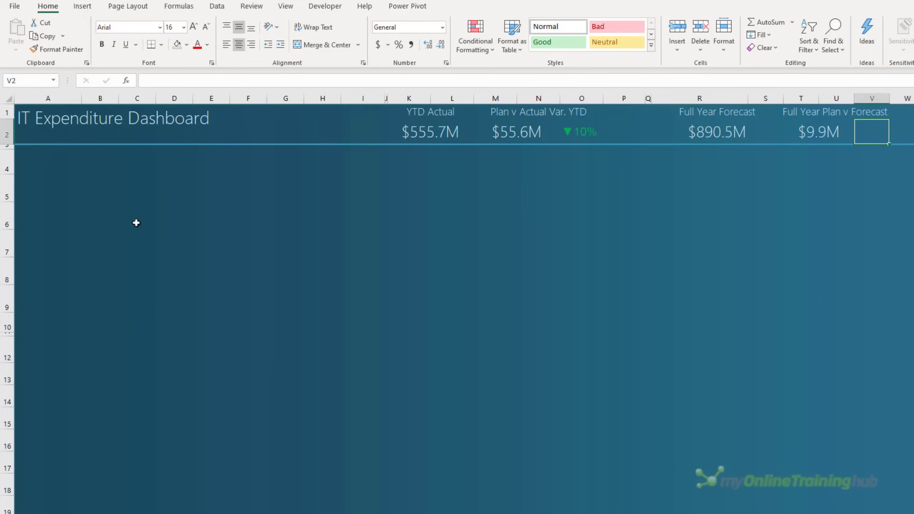
Copy the variance indicator in cell O2, including its formatting rules, to cell V2.
click(593, 135)
key(ctrl+c)
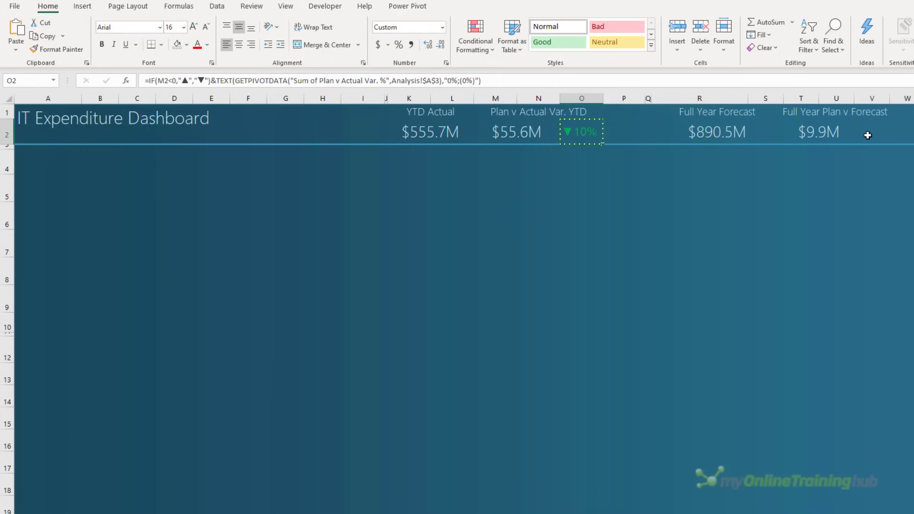
click(869, 135)
key(ctrl+v)
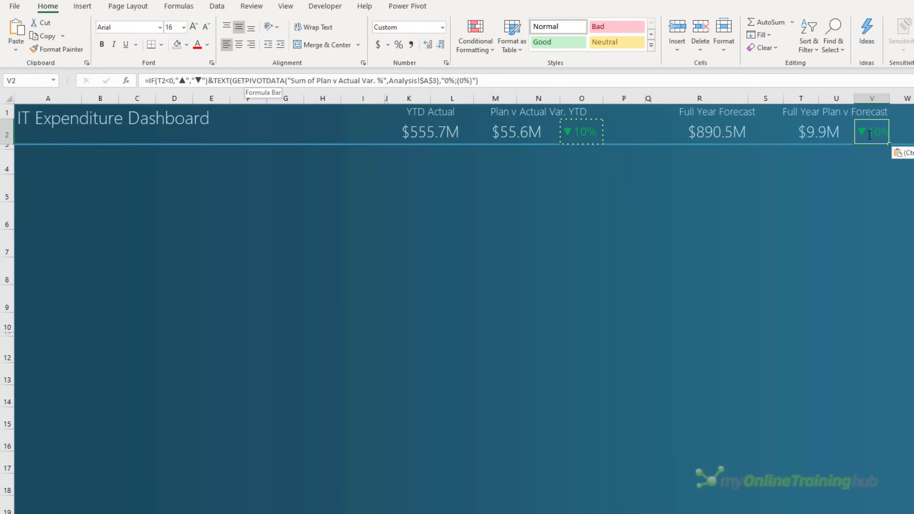
key(Escape)
Replace the GETPIVOTDATA part of V2's formula with a reference to Sum of Plan v Forecast Var. % in Analysis cell B12.
drag(233, 80, 439, 75)
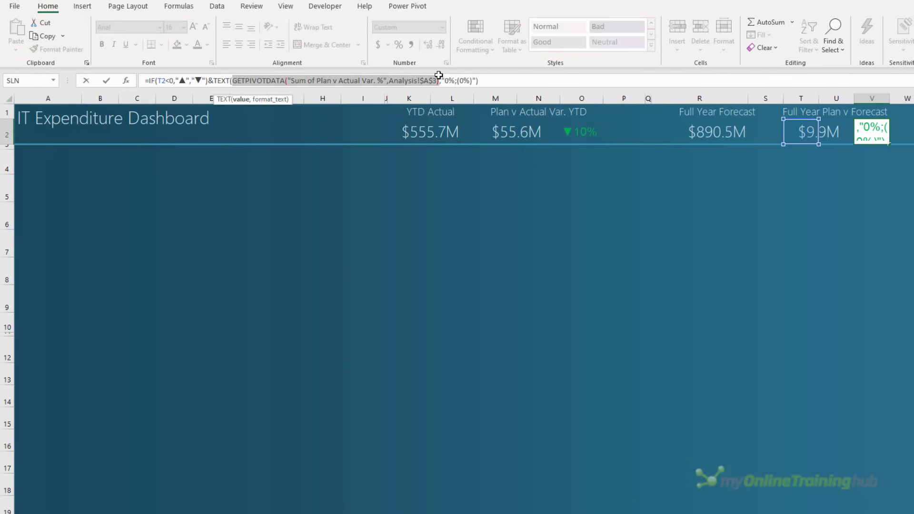
key(Delete)
key(ctrl+Page_Down)
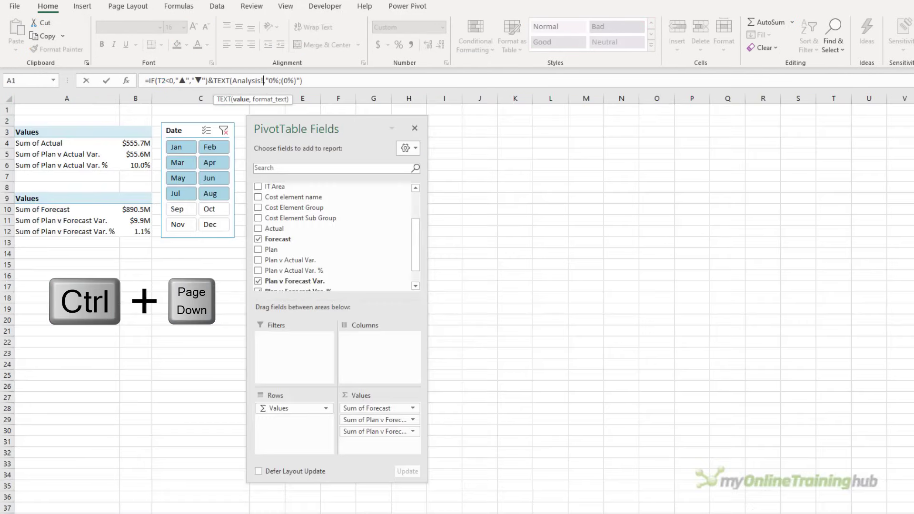
click(128, 228)
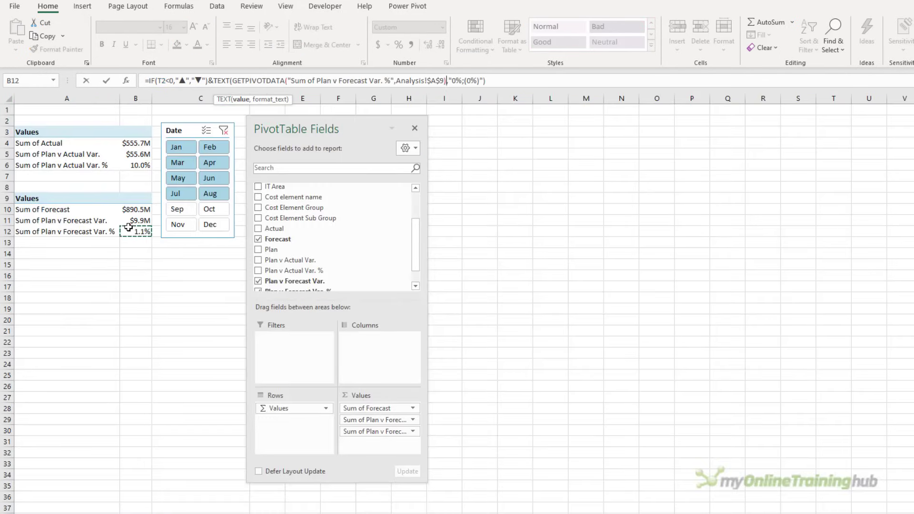
key(Return)
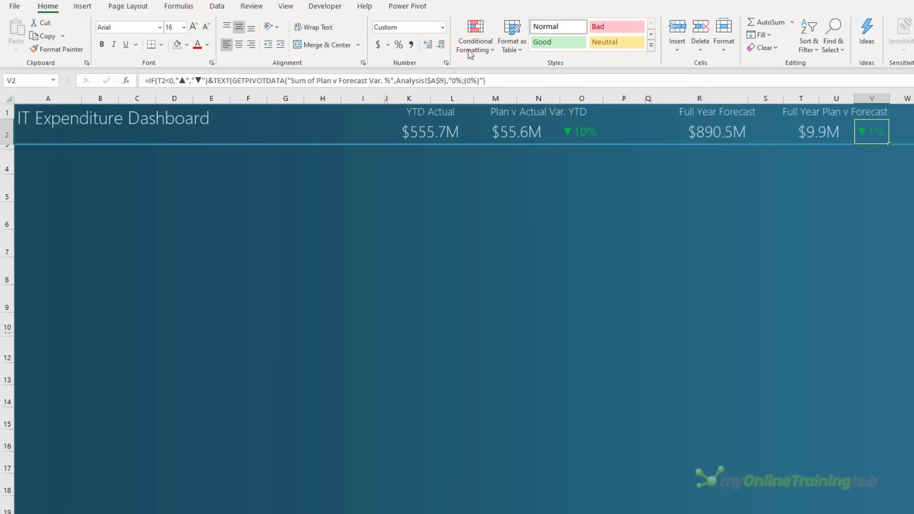
Edit V2's green conditional formatting rule so its condition reads =$T$2>0.
click(473, 46)
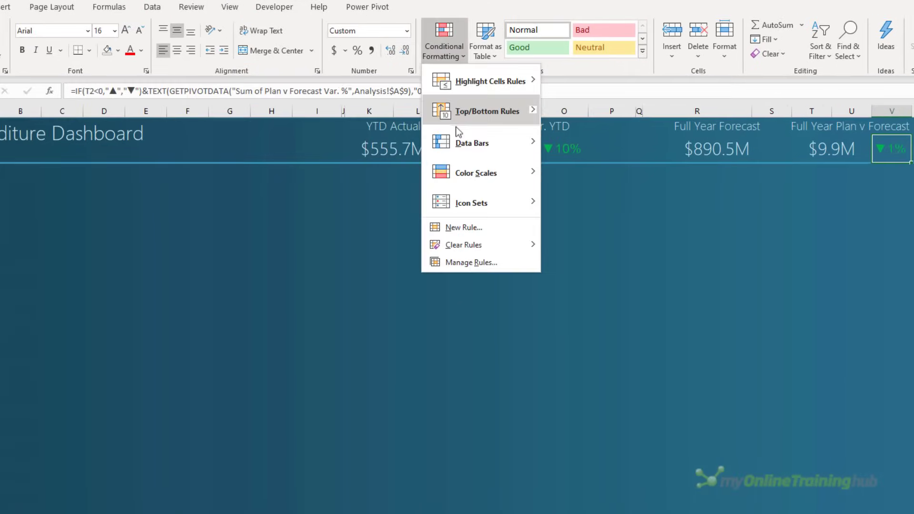
click(513, 262)
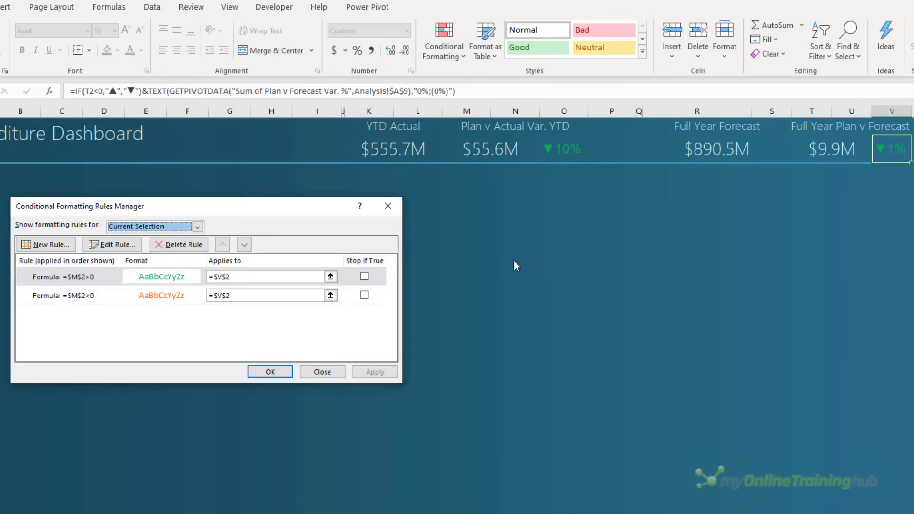
double_click(98, 277)
click(113, 327)
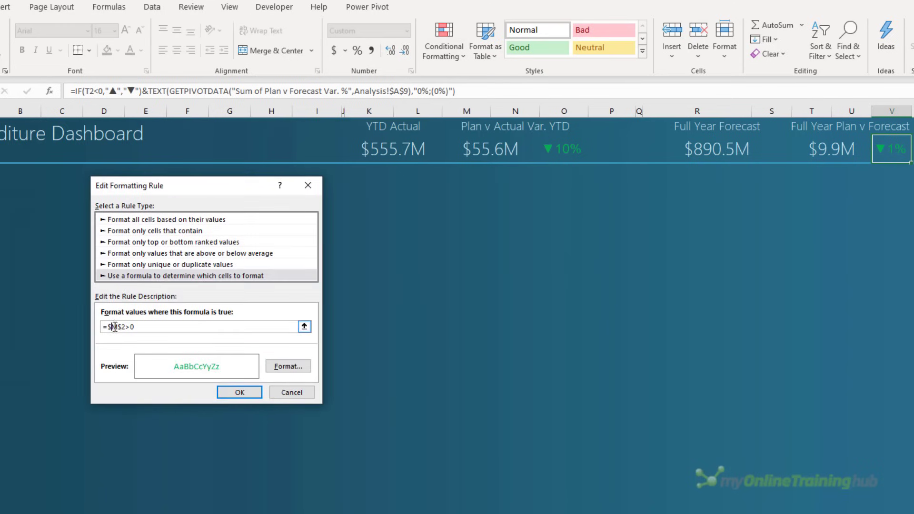
key(BackSpace)
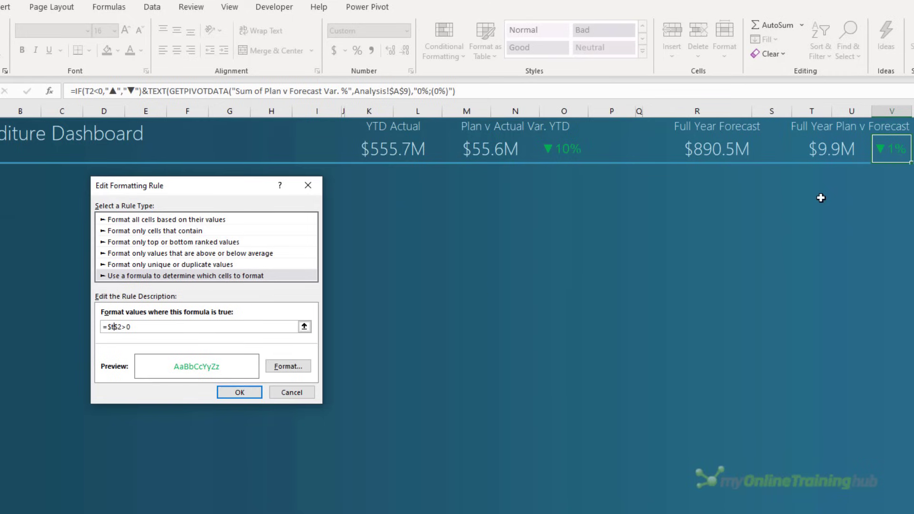
text(t)
click(251, 395)
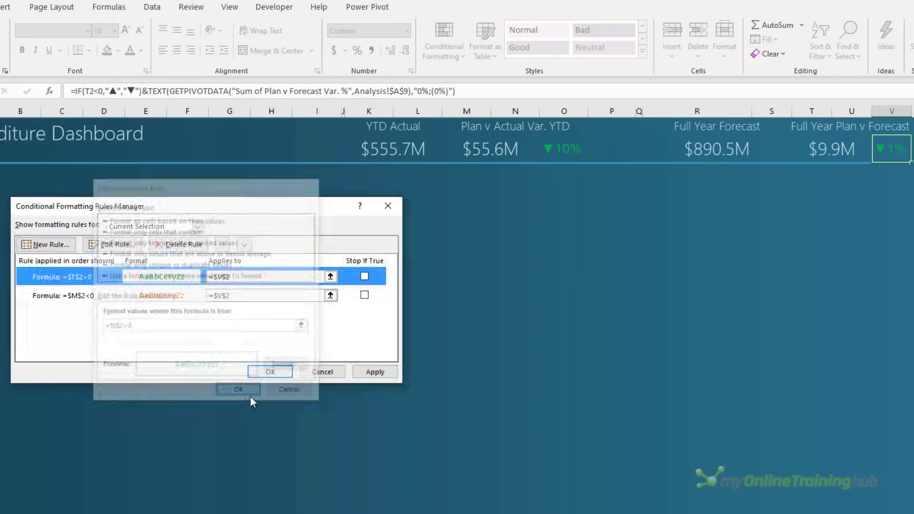
Change the condition of V2's orange formatting rule to =$T$2<0 and apply the edited rules.
click(130, 298)
double_click(130, 298)
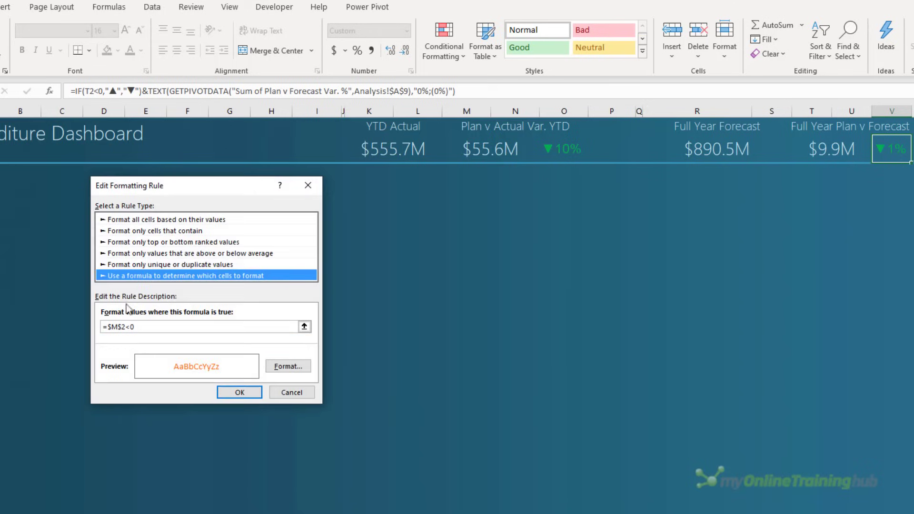
text(t)
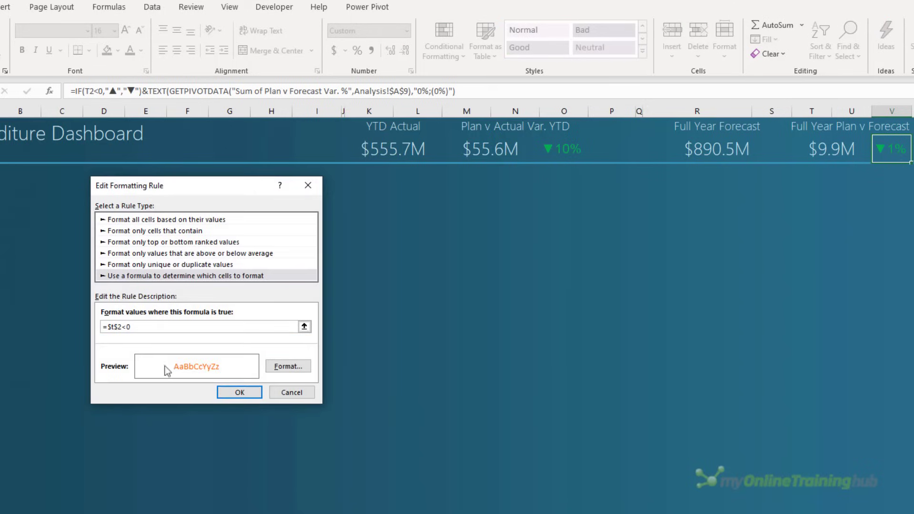
click(240, 393)
click(268, 371)
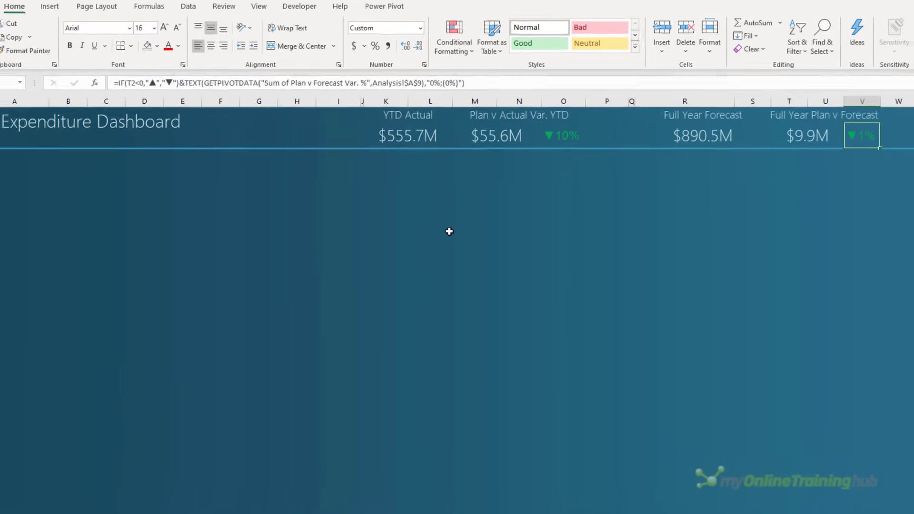
From cell I2, open the icon library for insertion, search for "money" and select the solid coin stacks icon.
click(338, 135)
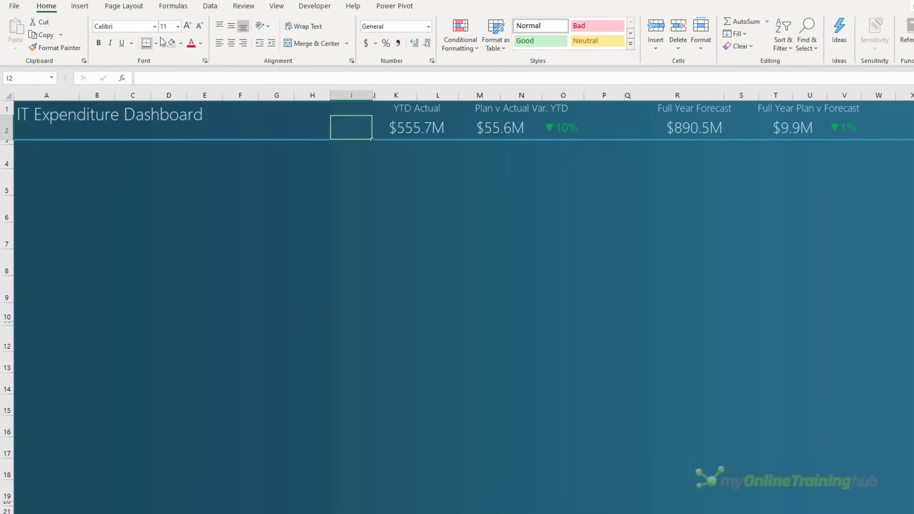
click(86, 7)
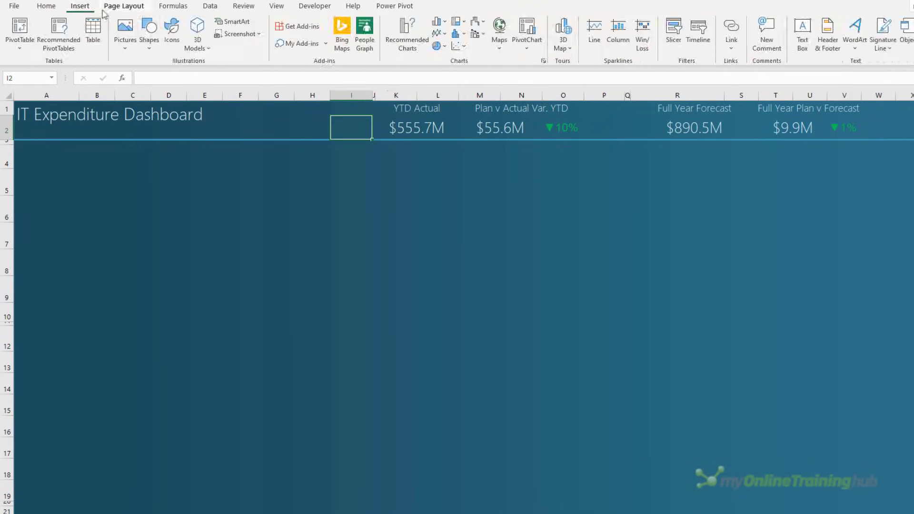
click(166, 48)
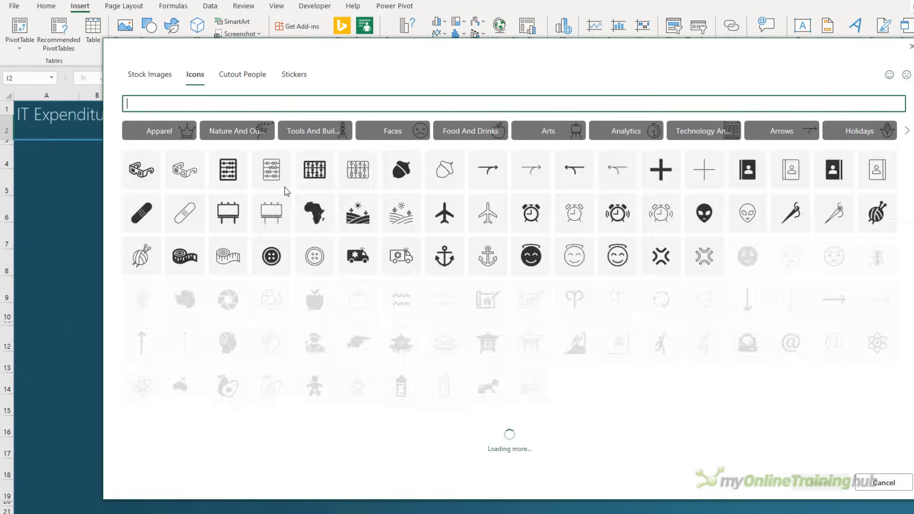
text(mone)
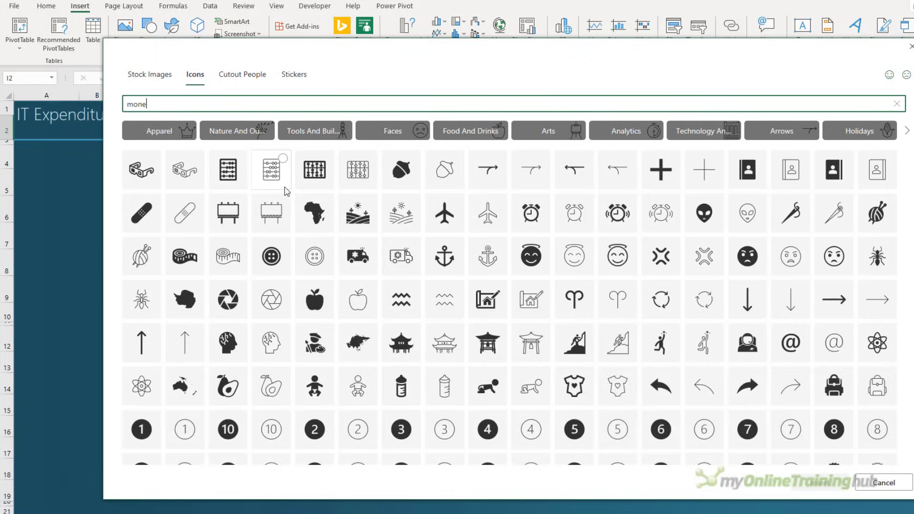
text(y)
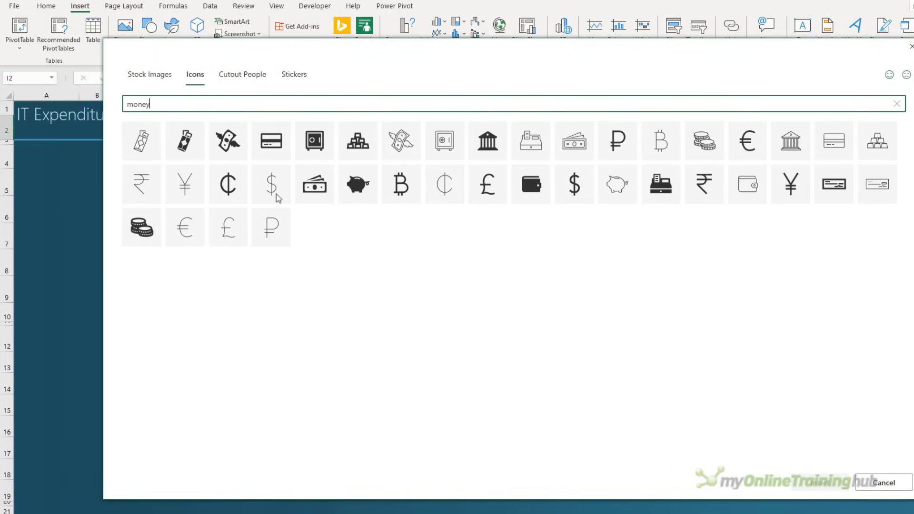
click(142, 228)
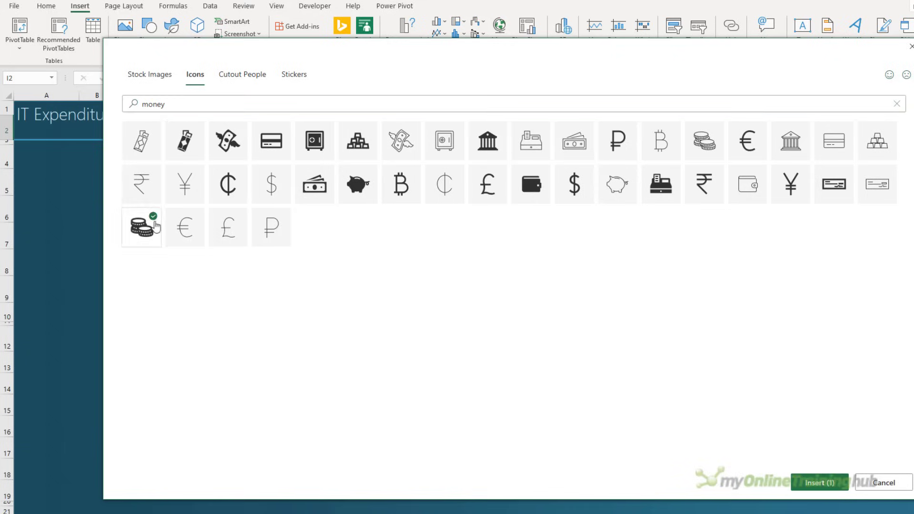
Search the icon library for "binocu", add the solid binoculars icon to the selection and insert both chosen icons.
double_click(116, 104)
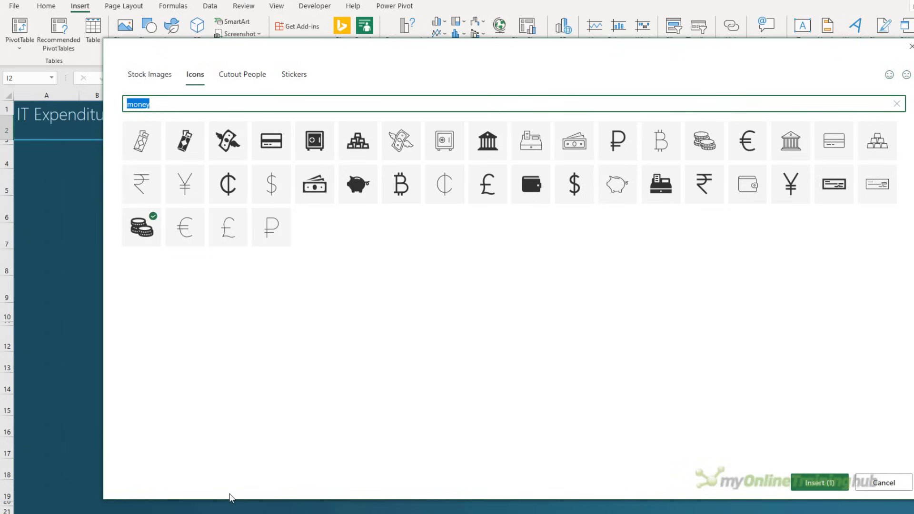
text(o)
text(inocu)
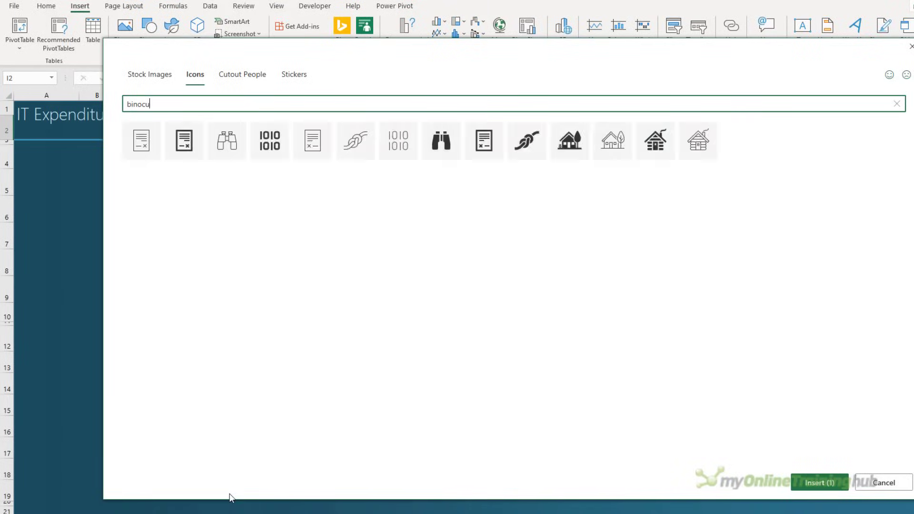
click(181, 154)
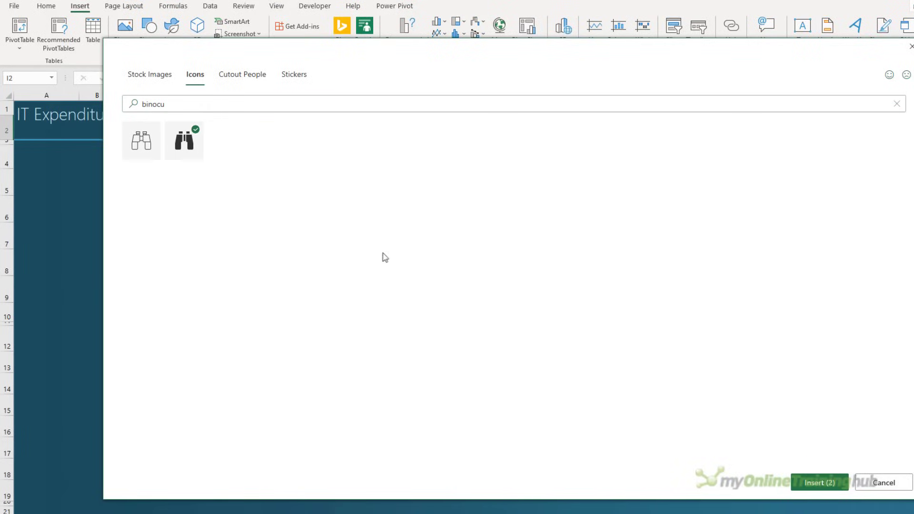
click(802, 485)
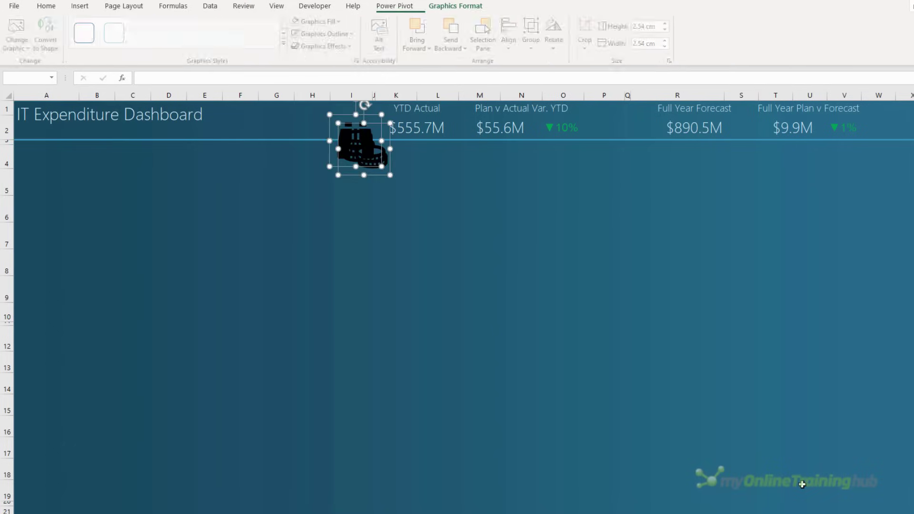
Fill both icons pale blue, shrink them to about 1.52 cm, and place the coins beside YTD Actual and the binoculars beside Full Year Forecast.
click(322, 22)
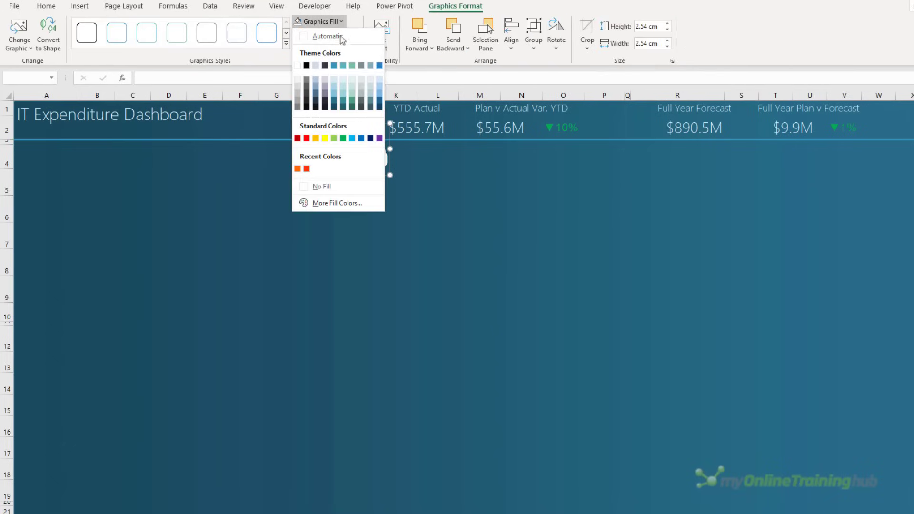
click(334, 83)
drag(389, 169, 631, 121)
click(363, 177)
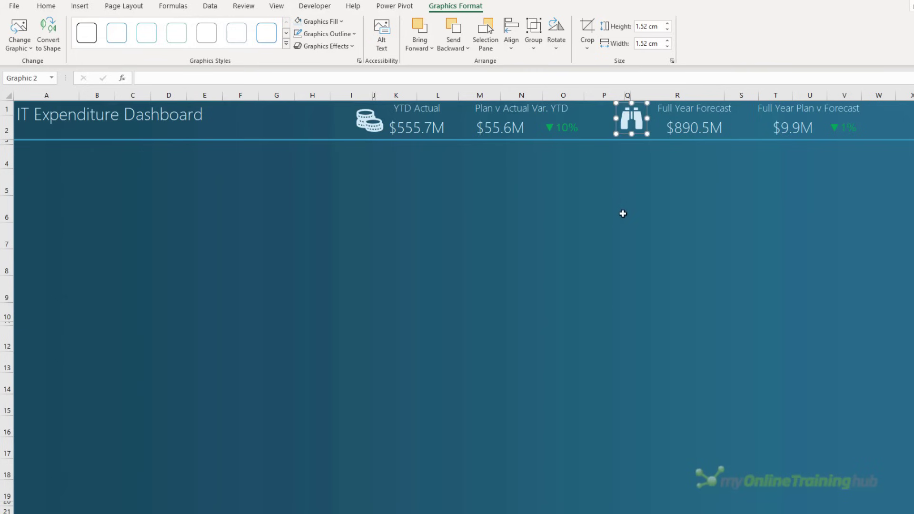
click(622, 213)
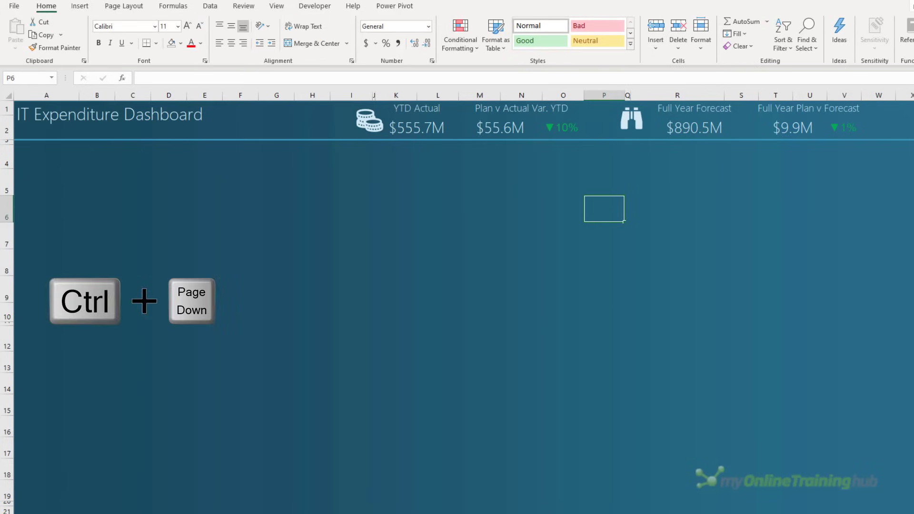
Move the Date slicer from the Analysis sheet to Dashboard cell A4 and narrow it to about 3.23 cm to fit column A.
key(ctrl+Page_Down)
click(183, 122)
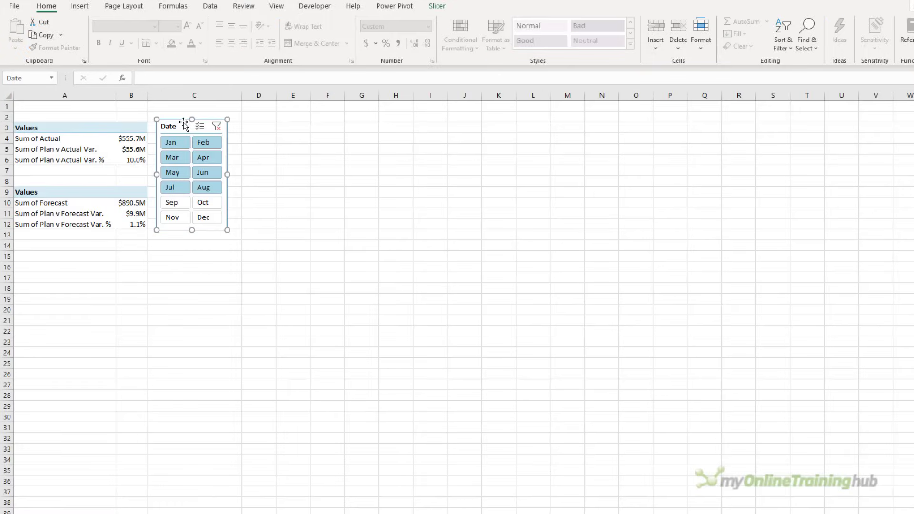
key(ctrl+x)
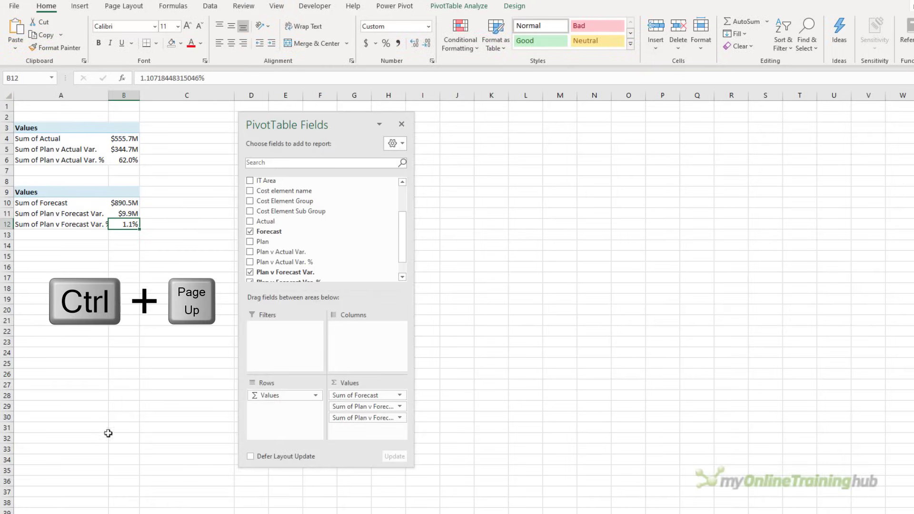
key(ctrl+Page_Up)
click(26, 152)
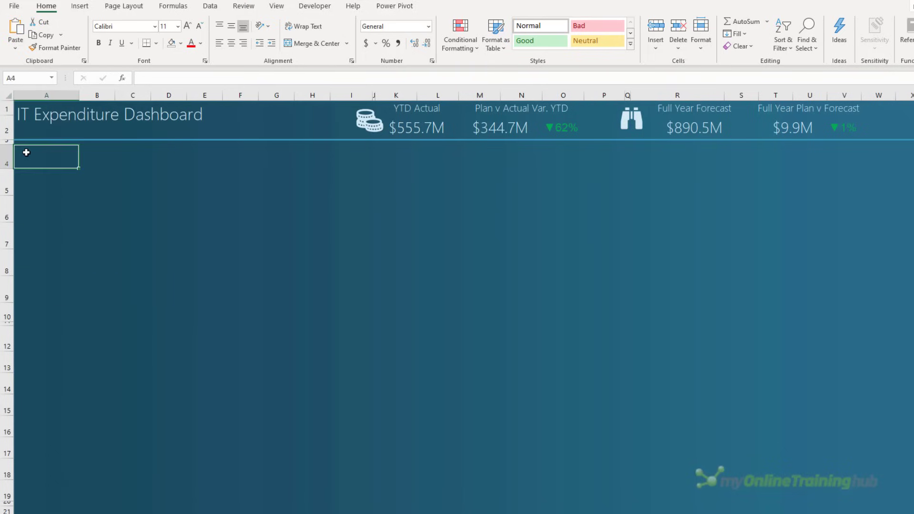
key(ctrl+v)
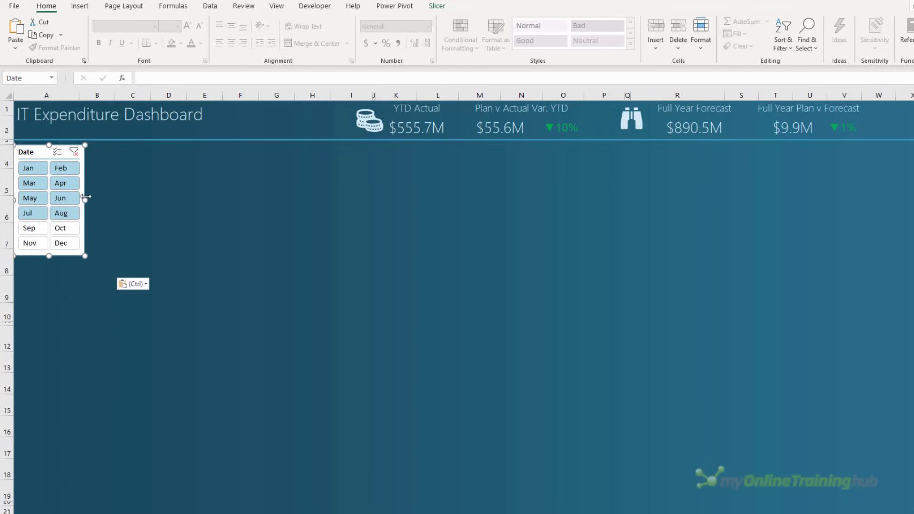
drag(86, 196, 79, 196)
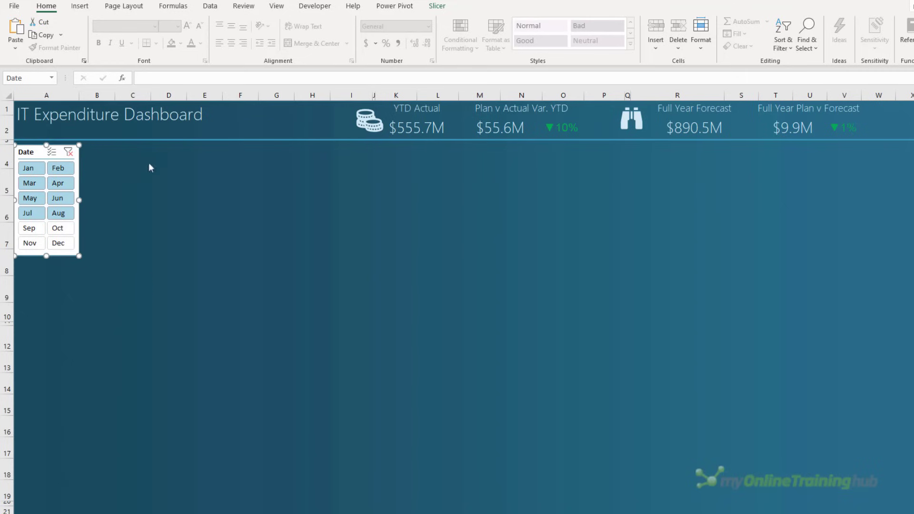
Apply the first dark blue slicer style to the Date slicer and duplicate that style for customising.
click(437, 14)
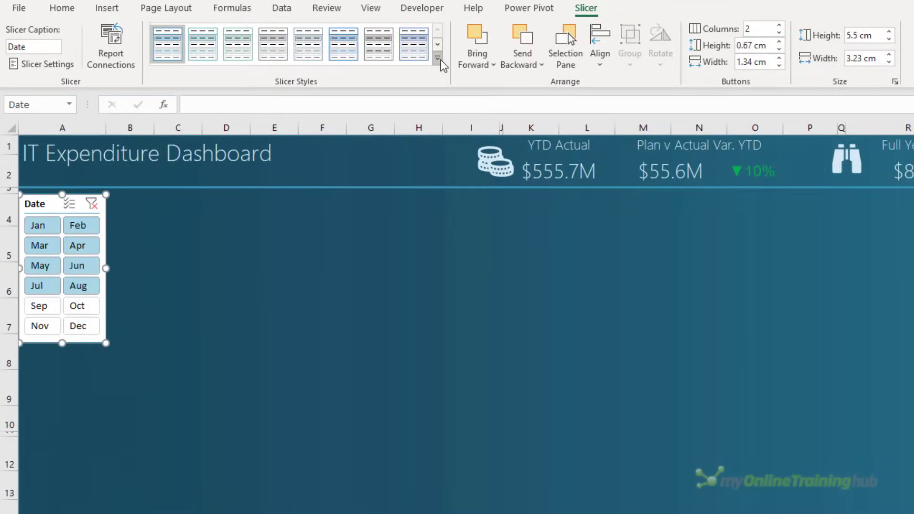
click(329, 44)
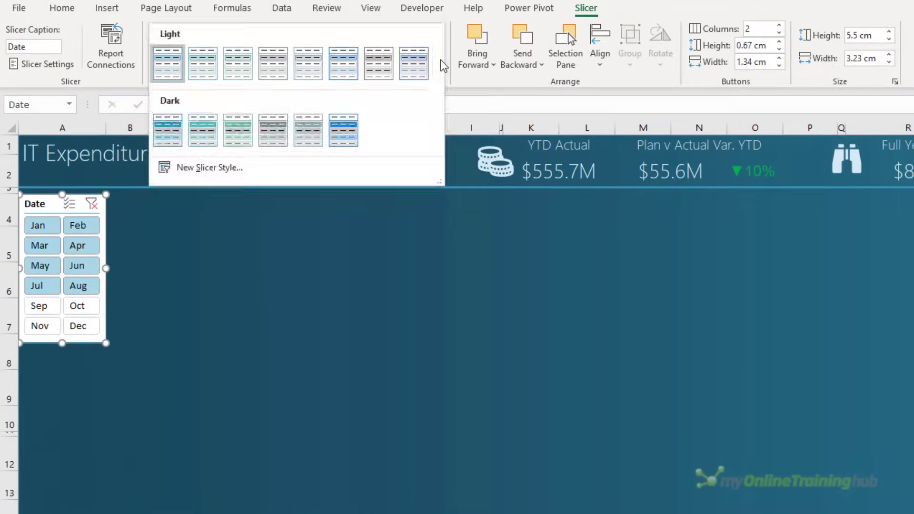
click(174, 132)
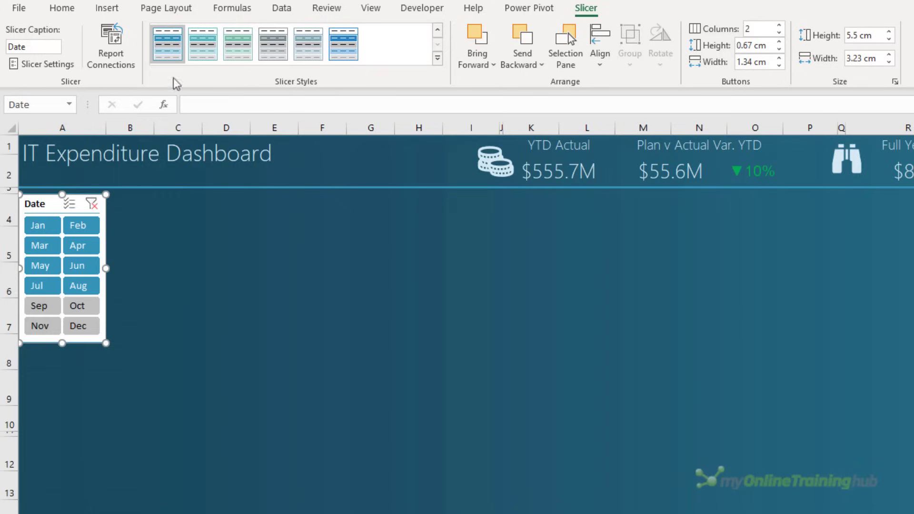
right_click(174, 56)
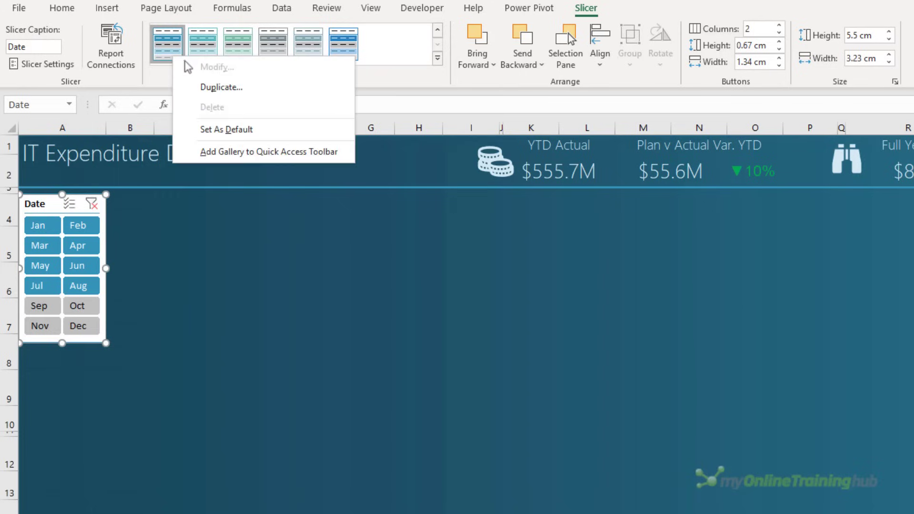
click(260, 91)
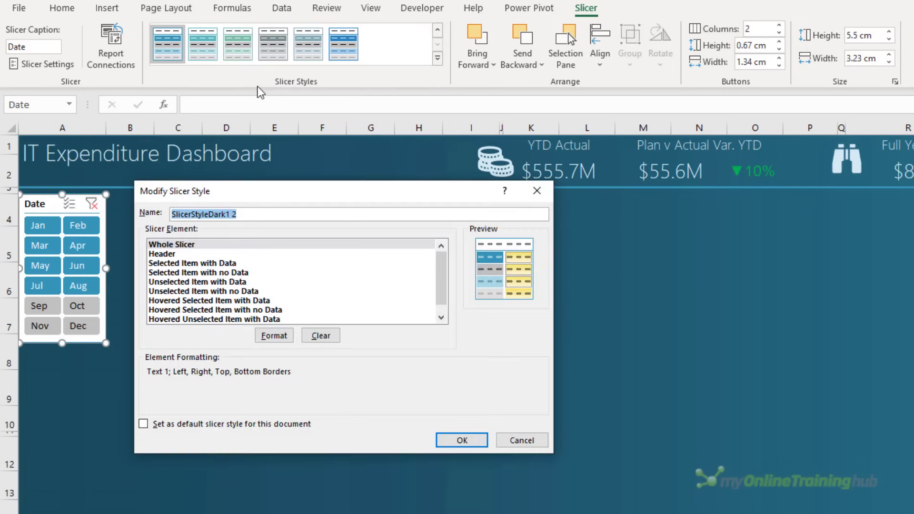
Format the duplicated style's Whole Slicer element with the darkest blue theme fill and no borders.
click(281, 336)
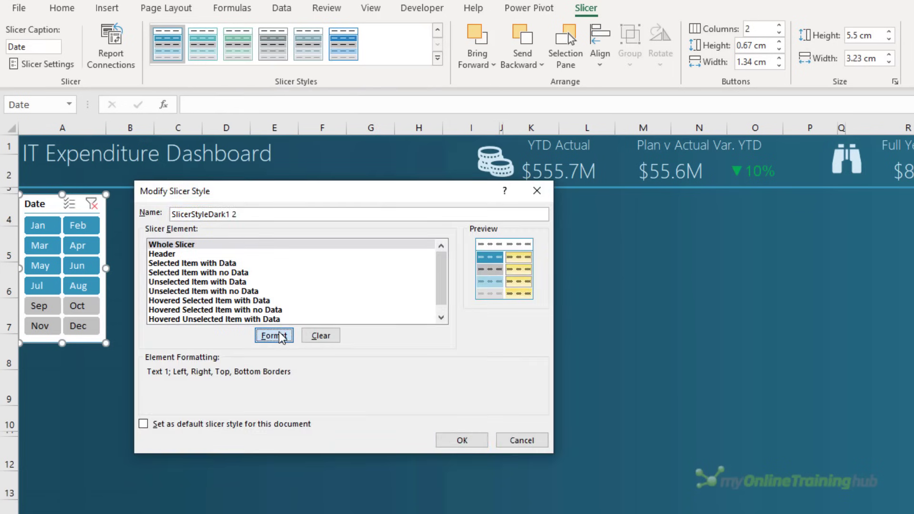
click(253, 159)
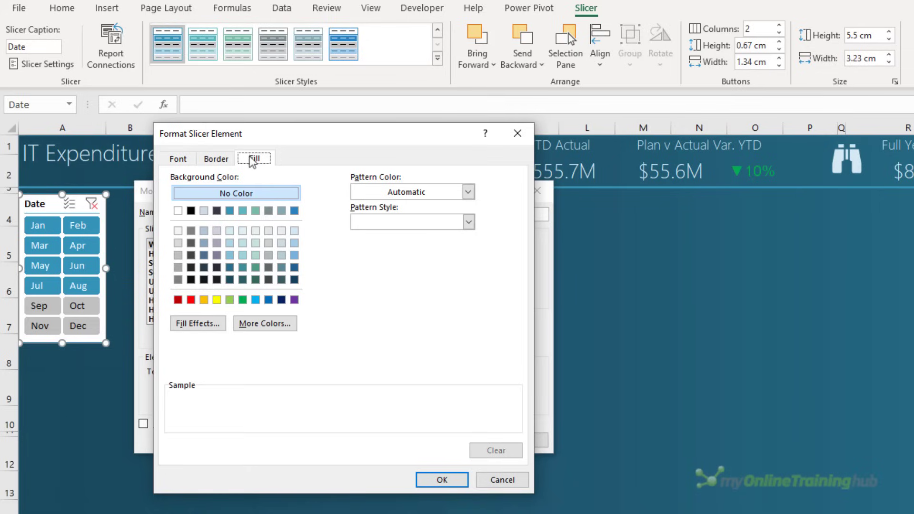
click(230, 280)
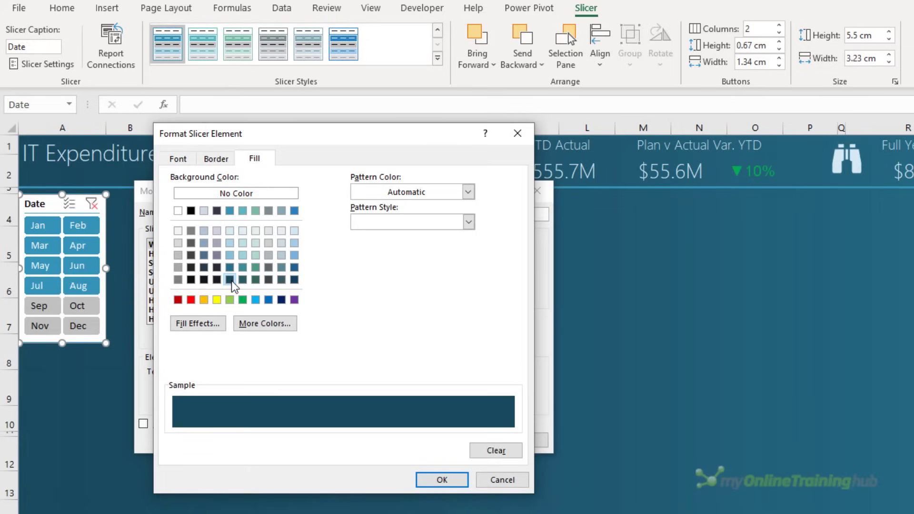
click(216, 159)
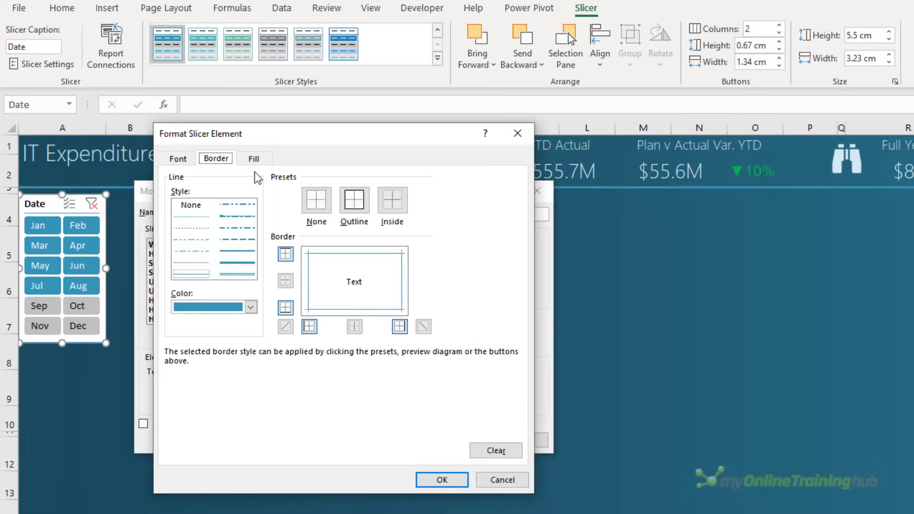
click(312, 203)
click(441, 480)
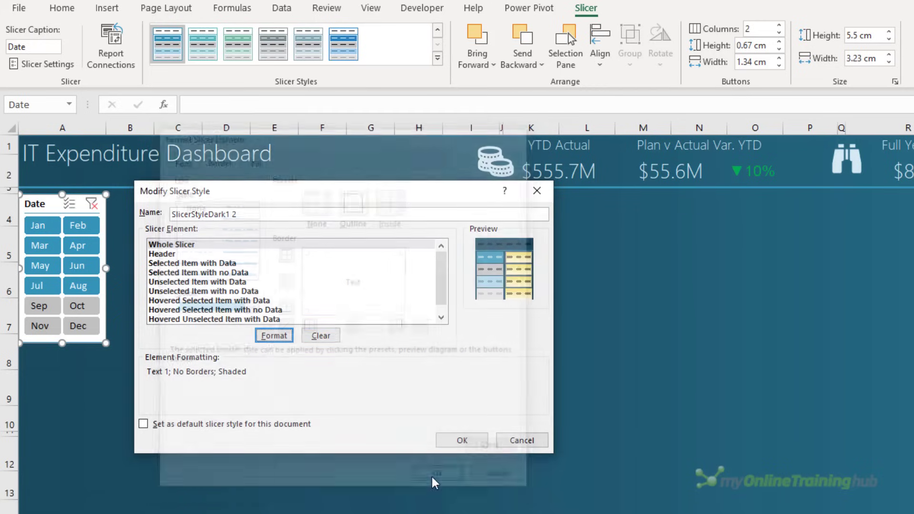
Set the style's Header font colour to the palest blue theme shade and save the custom slicer style.
click(190, 253)
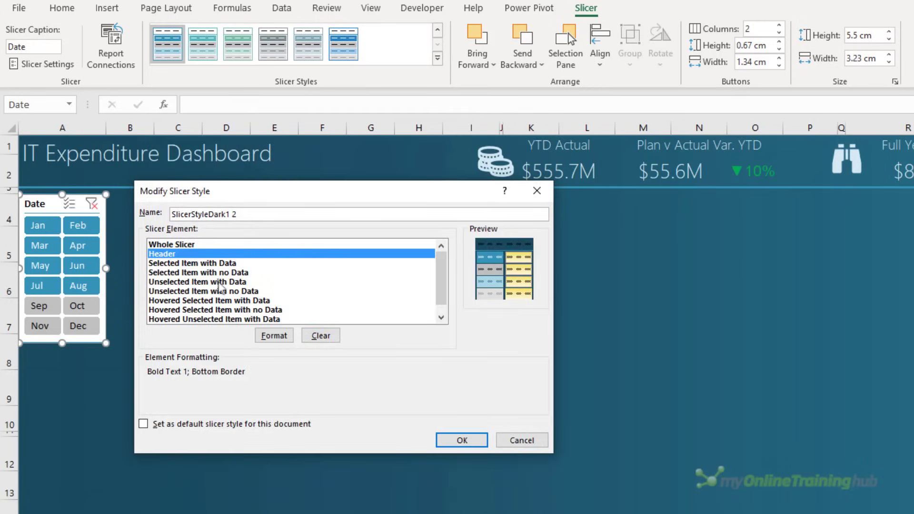
click(276, 336)
click(179, 160)
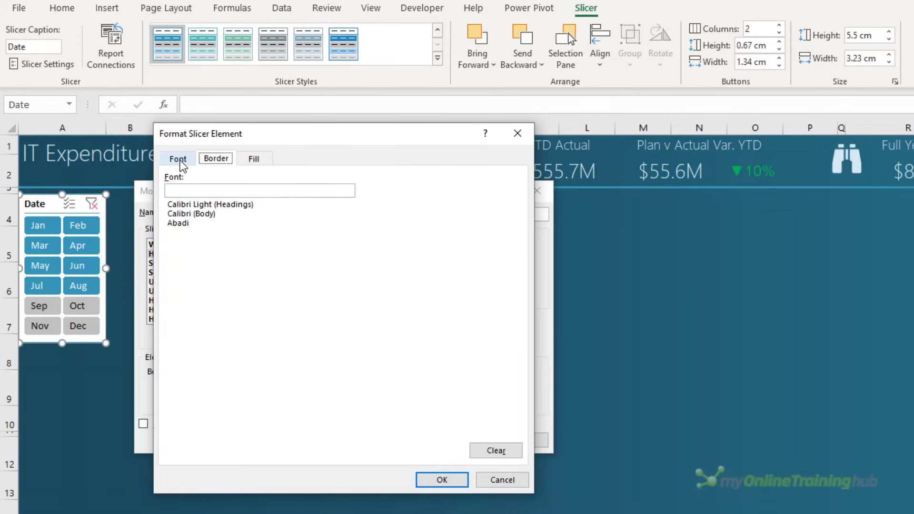
click(442, 278)
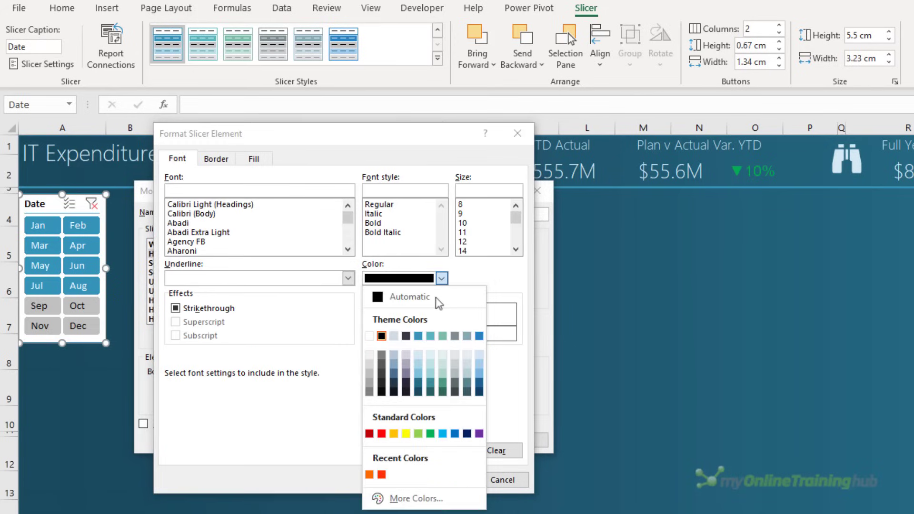
click(418, 356)
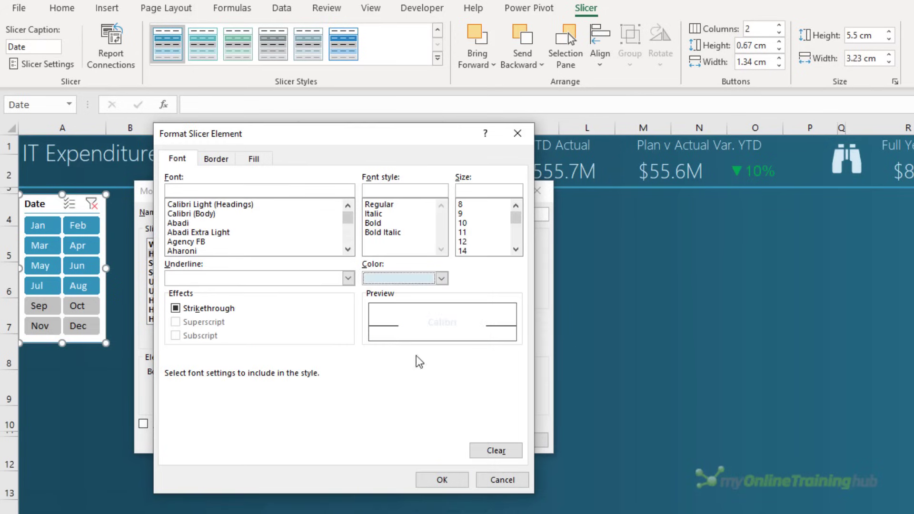
click(458, 480)
click(459, 441)
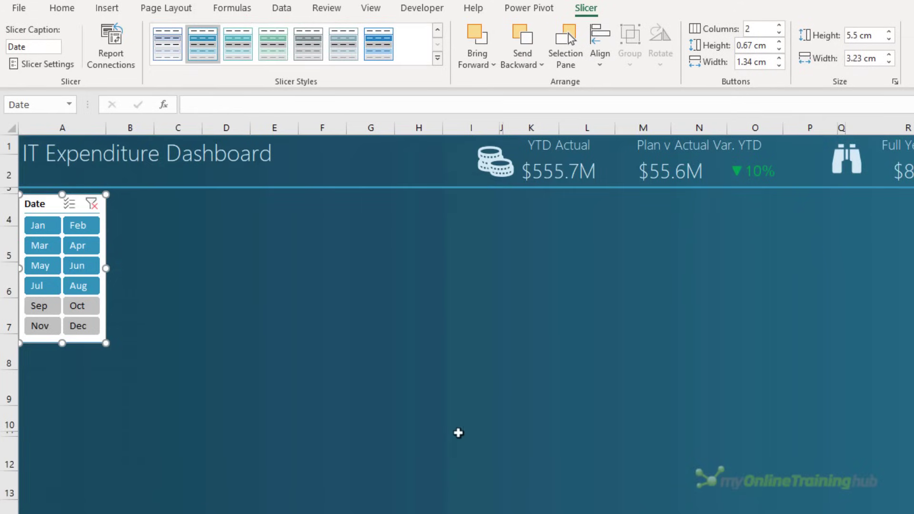
Apply the new custom slicer style to the Date slicer.
click(437, 58)
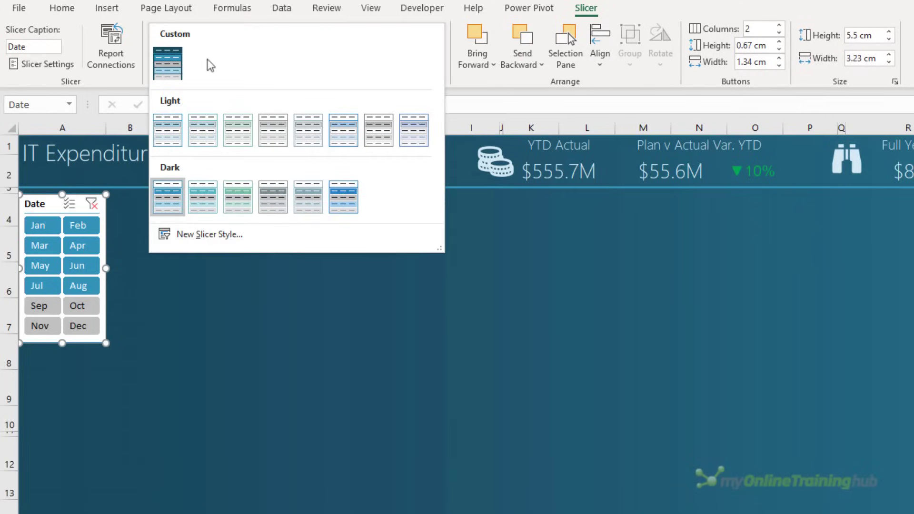
click(172, 64)
click(210, 280)
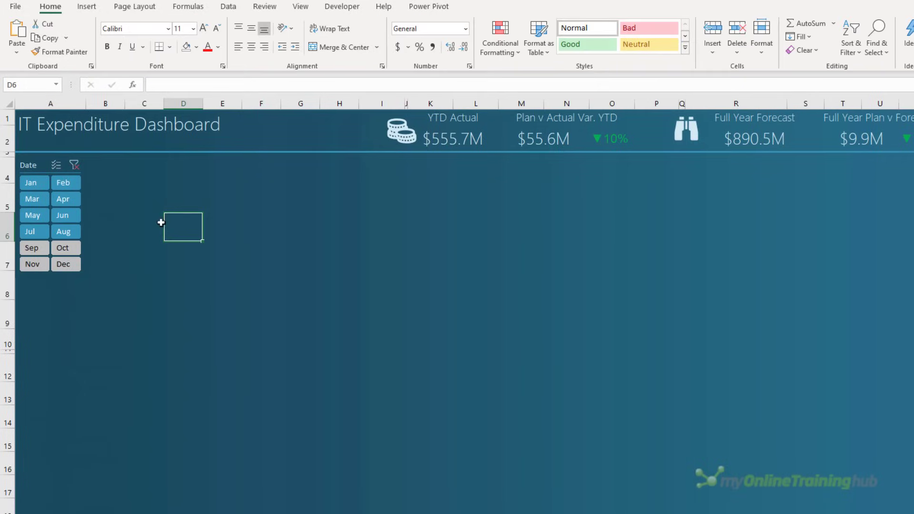
Change the Date slicer's header caption to Month in its slicer settings.
click(35, 162)
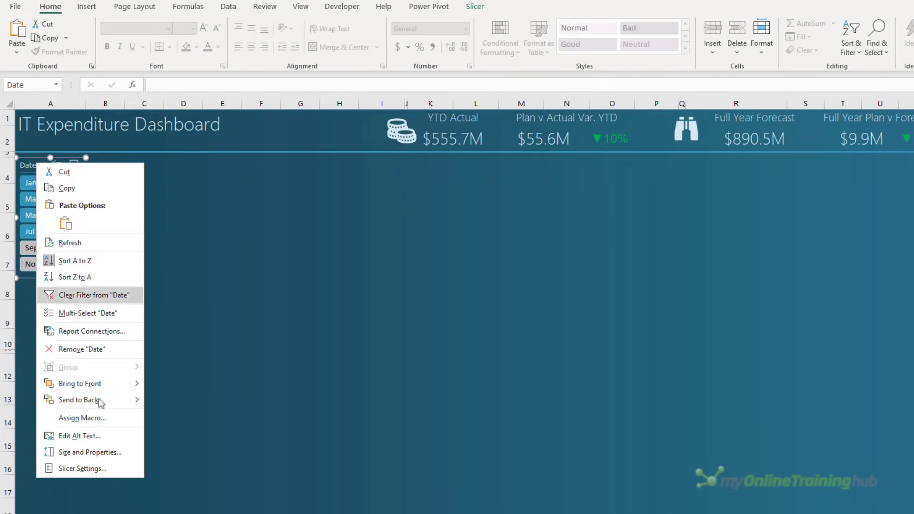
click(116, 465)
drag(107, 393, 244, 252)
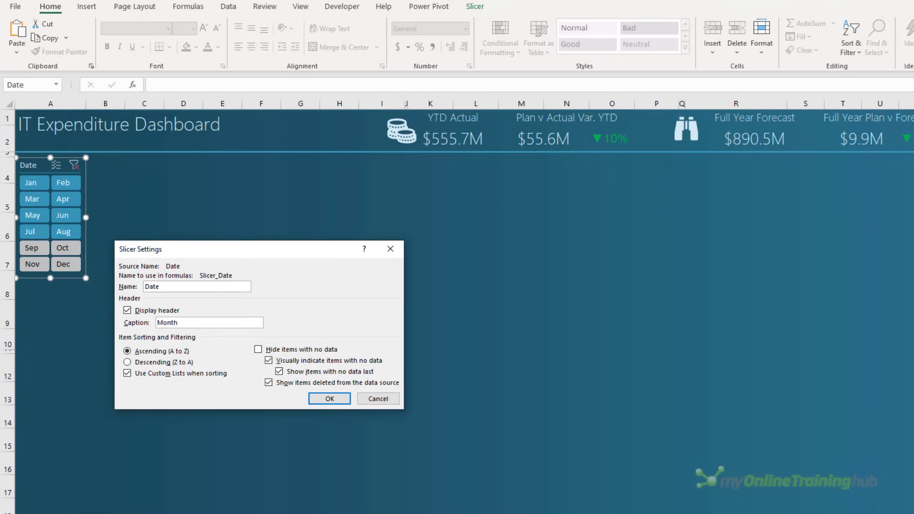
click(329, 398)
click(143, 238)
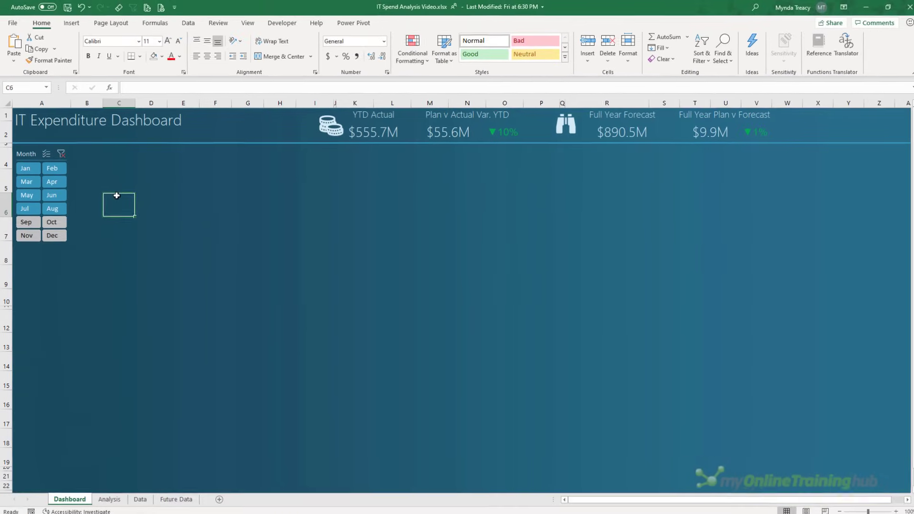
Switch to the IT Spend Analysis Practice1.xlsx workbook and examine the Actual vs Plan and Forecast chart on its finished dashboard.
key(alt+Tab)
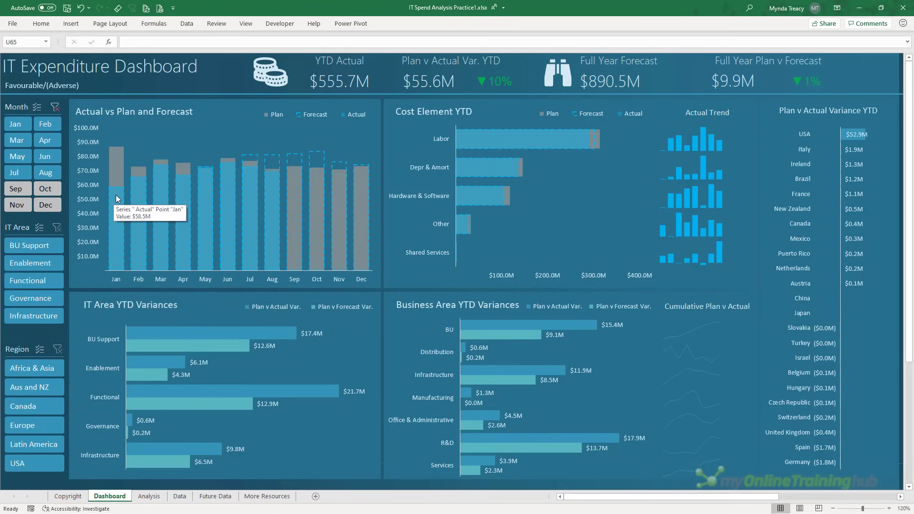
click(157, 111)
click(243, 105)
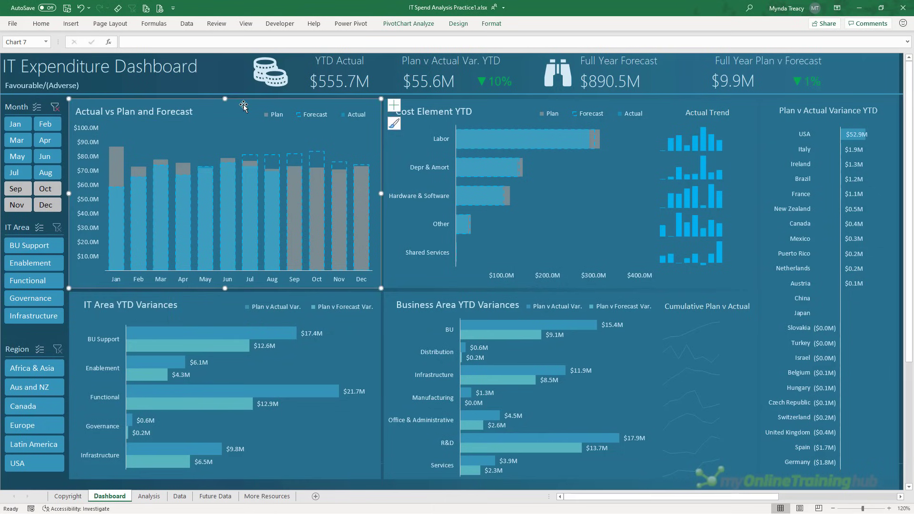
click(229, 87)
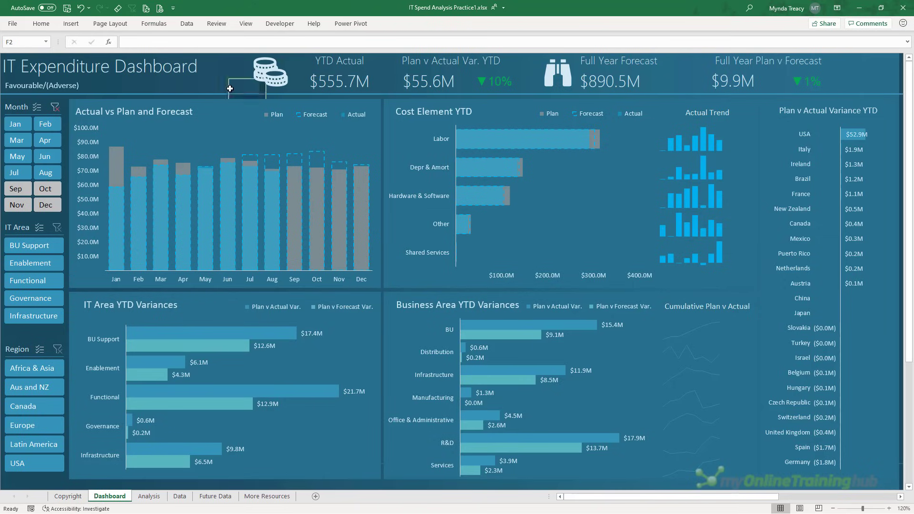
Switch back to the IT Spend Analysis Video.xlsx workbook and insert a PivotTable from the Data table at cell A16 of the Analysis sheet.
key(alt+Tab)
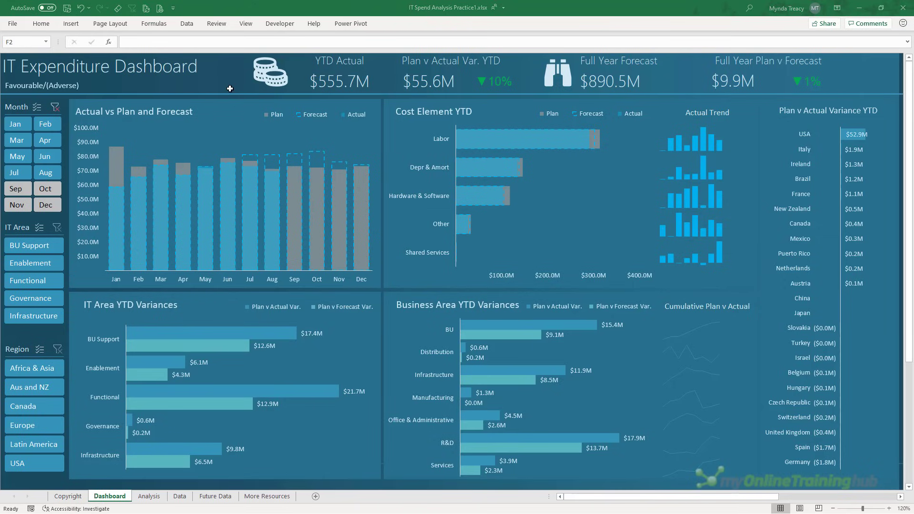
key(alt+Tab)
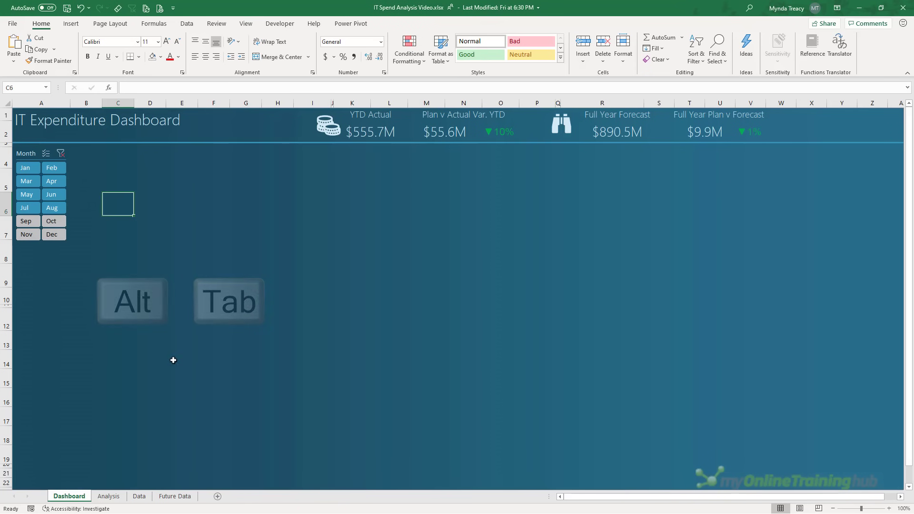
click(139, 497)
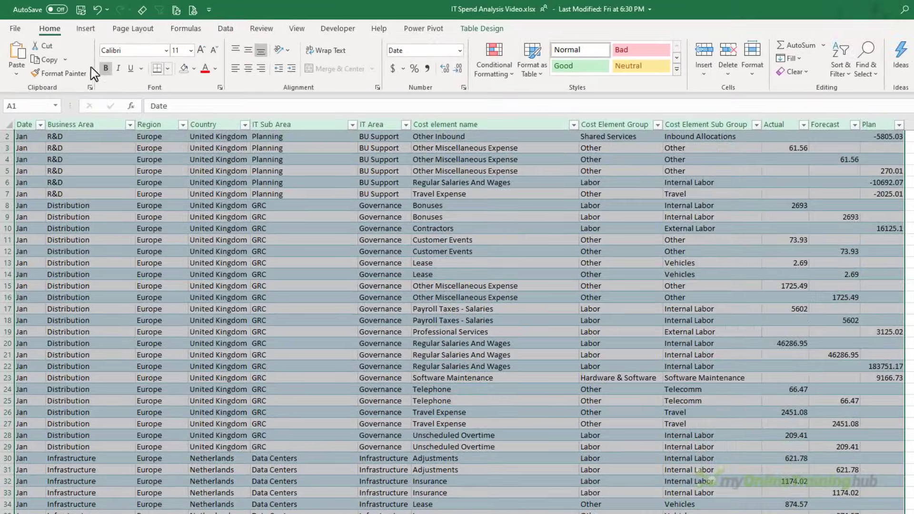
click(86, 29)
click(29, 58)
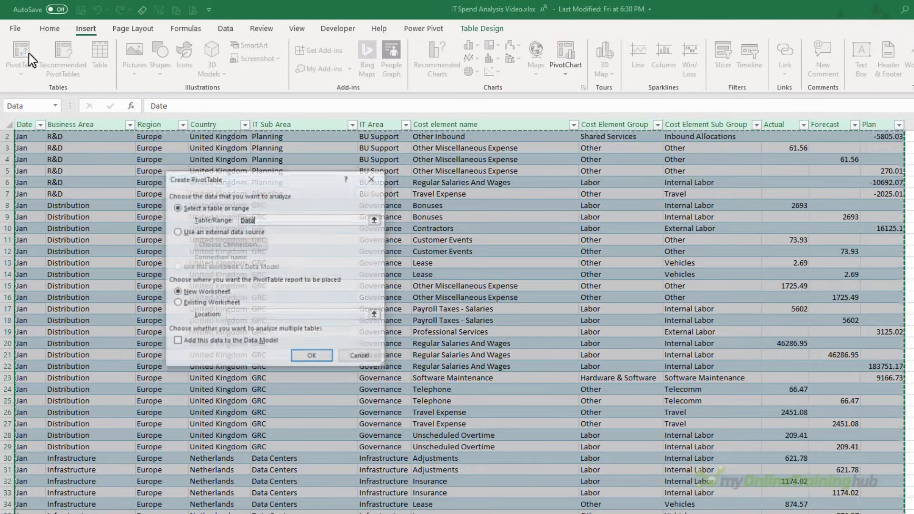
click(196, 304)
click(230, 315)
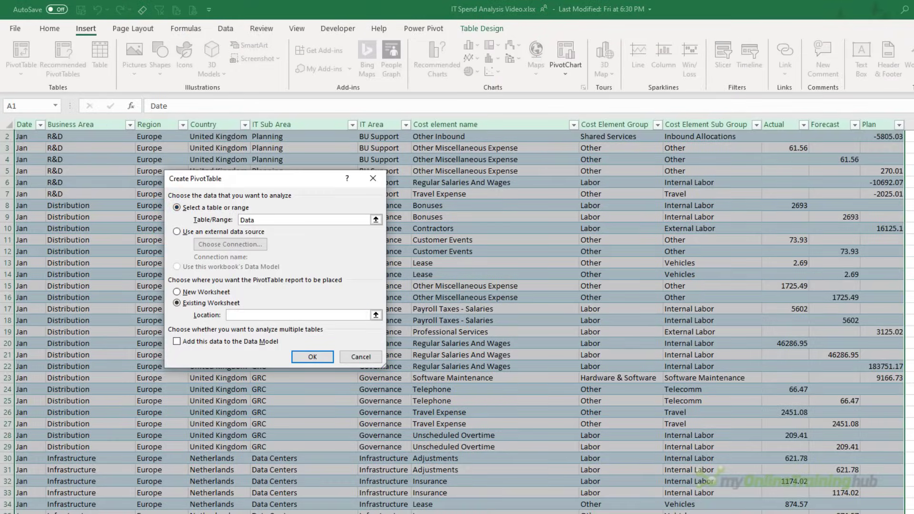
click(110, 513)
click(51, 313)
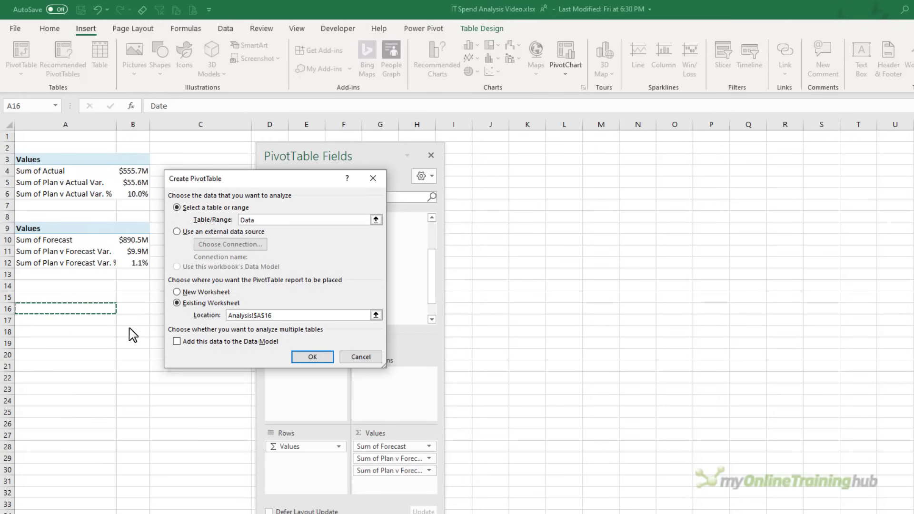
click(312, 357)
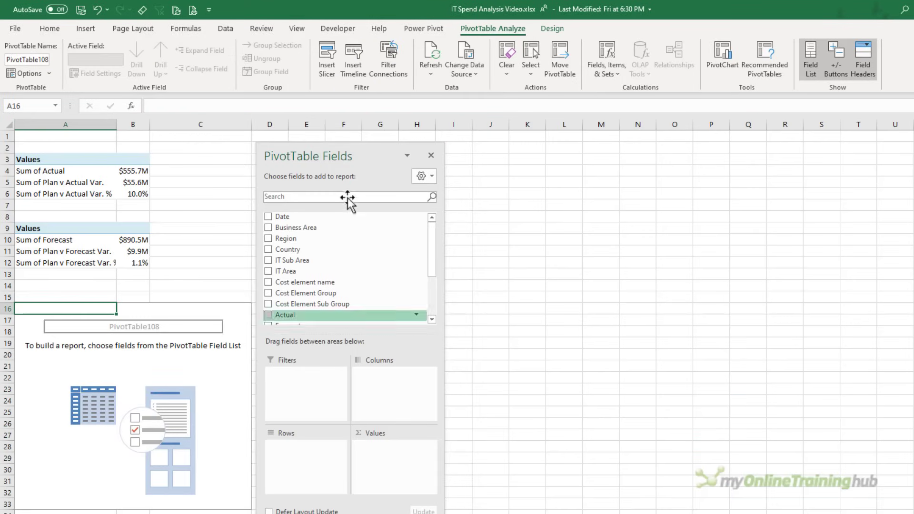
Add Plan, Forecast and Actual, in that order, to the new PivotTable's values and Date to its rows.
drag(361, 151, 385, 149)
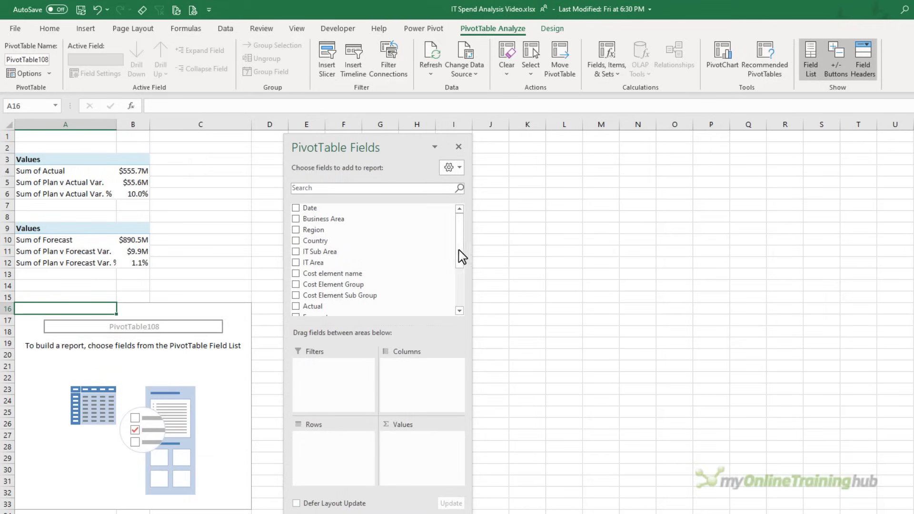
drag(462, 258, 460, 288)
click(296, 261)
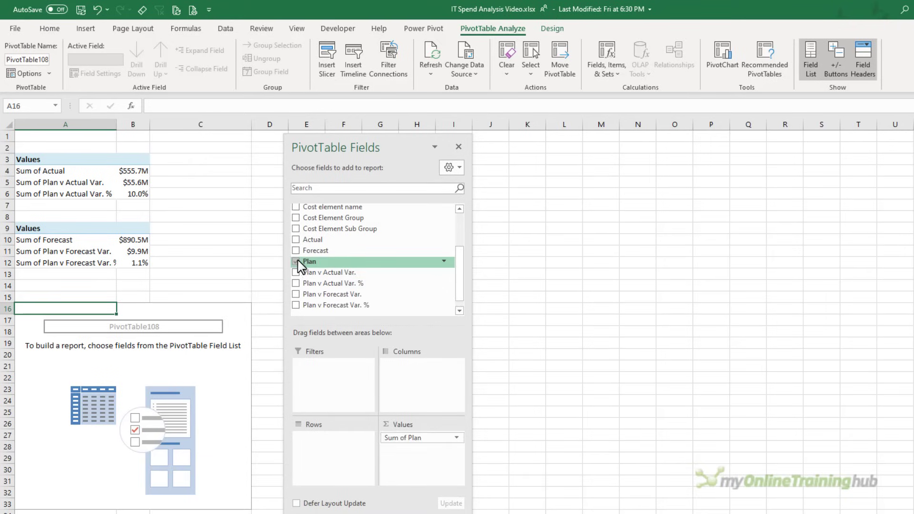
click(296, 251)
click(296, 240)
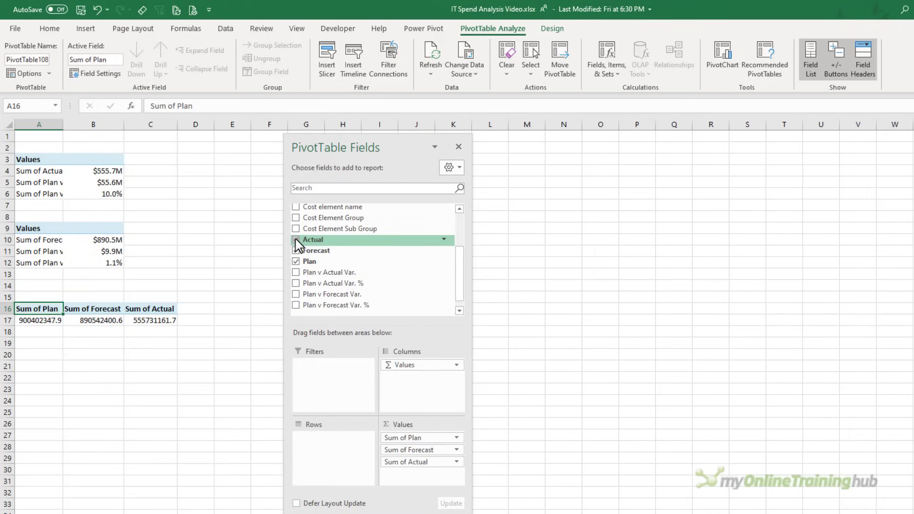
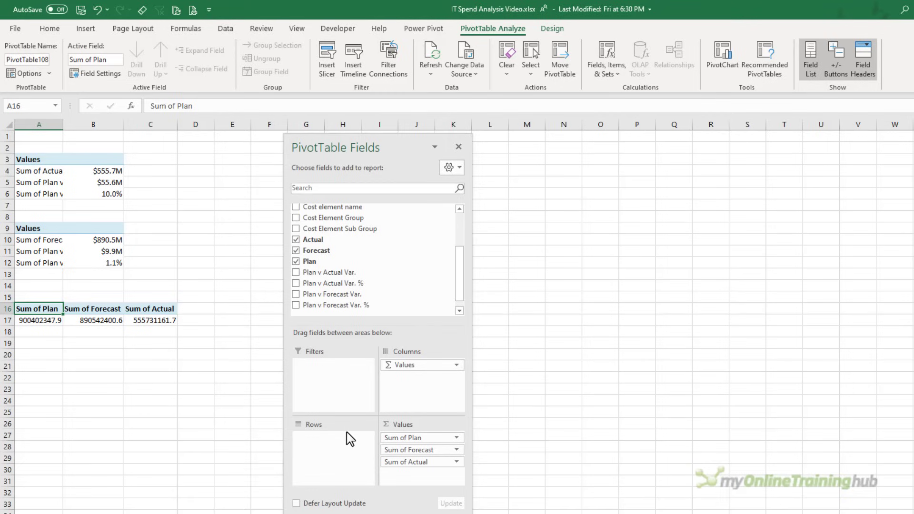
scroll(333, 262, up, 3)
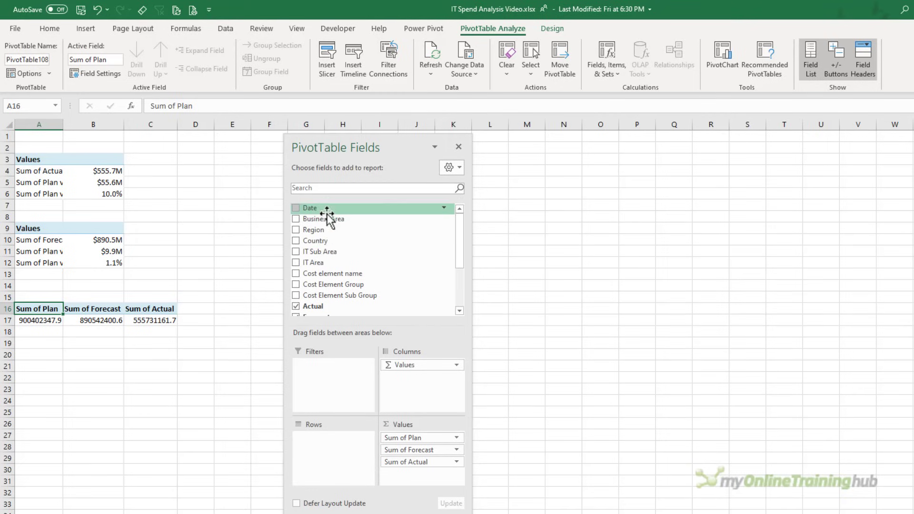
drag(327, 210, 319, 442)
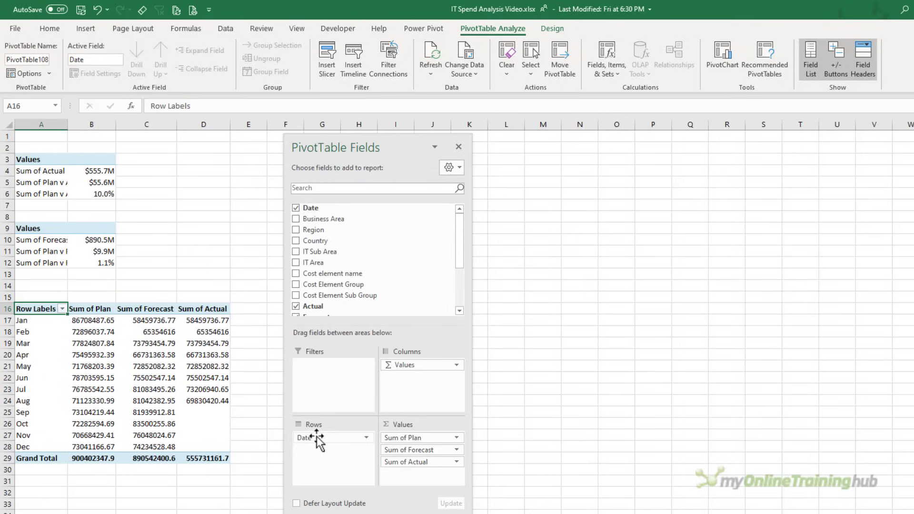
Format the Sum of Plan values with the last custom number format, showing dollars in millions to one decimal.
right_click(100, 328)
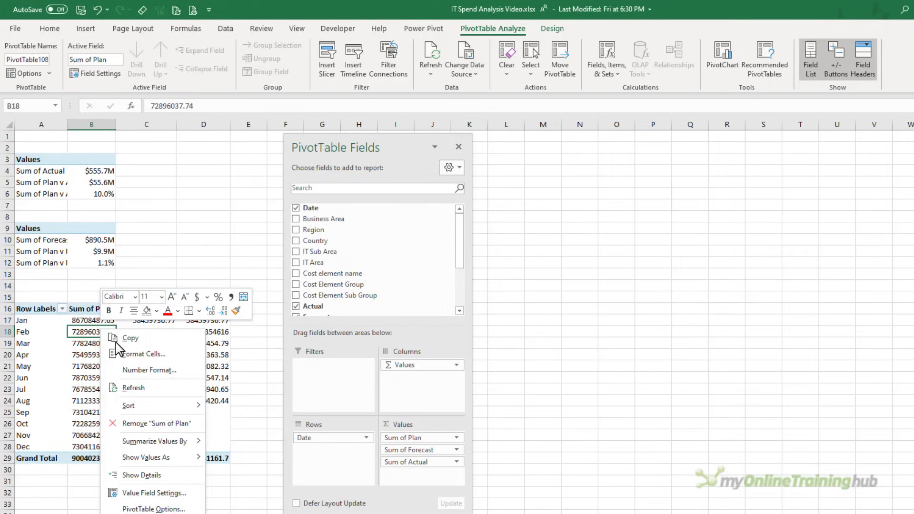
click(152, 370)
click(47, 361)
click(114, 371)
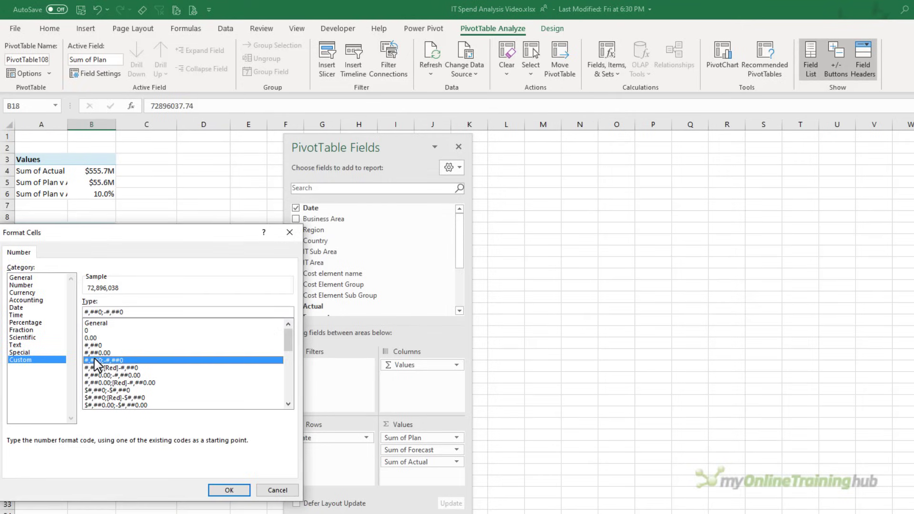
key(End)
key(Return)
Give the Sum of Forecast values the same custom number format in millions of dollars.
right_click(136, 344)
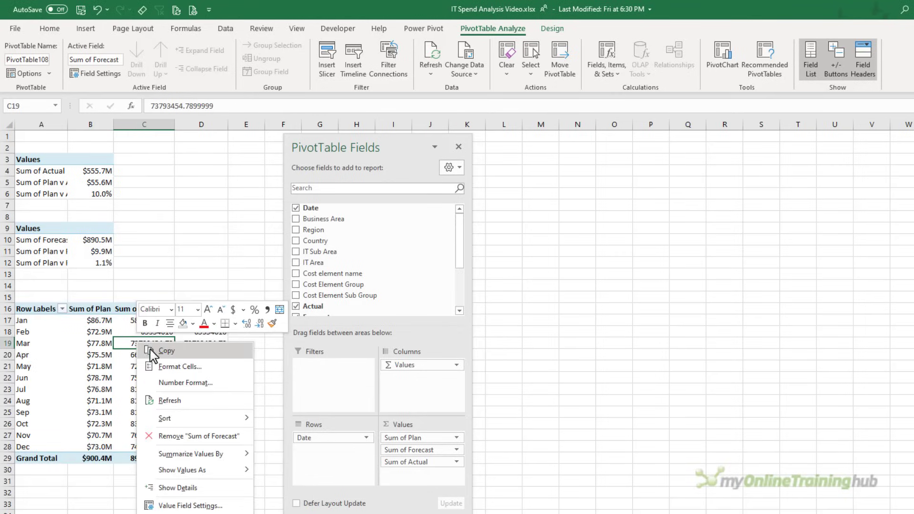
click(205, 381)
click(112, 370)
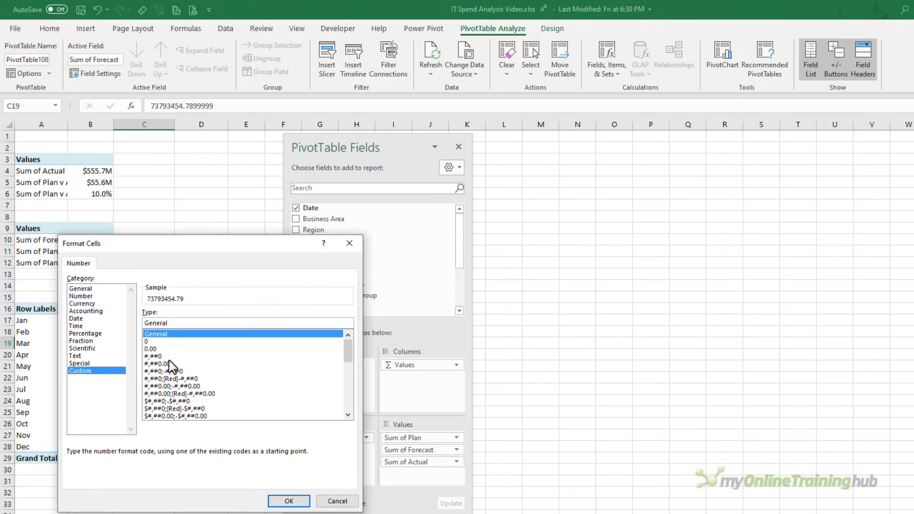
click(170, 369)
key(End)
key(Return)
Apply the same custom millions-of-dollars number format to the Sum of Actual values.
right_click(190, 346)
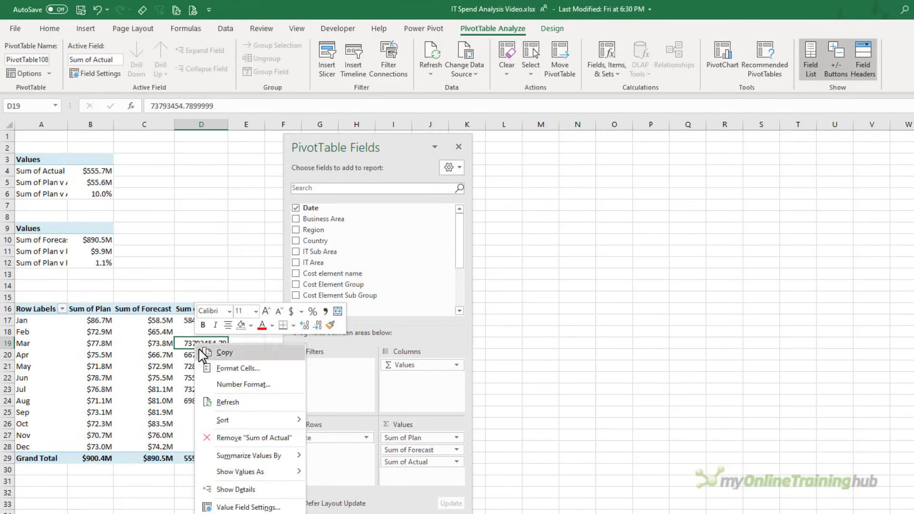
click(227, 382)
click(135, 370)
click(181, 374)
key(End)
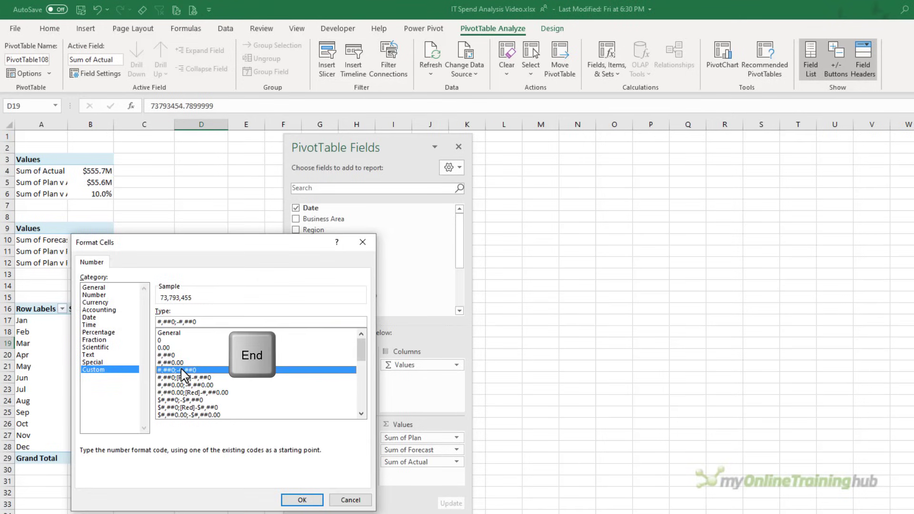
key(Return)
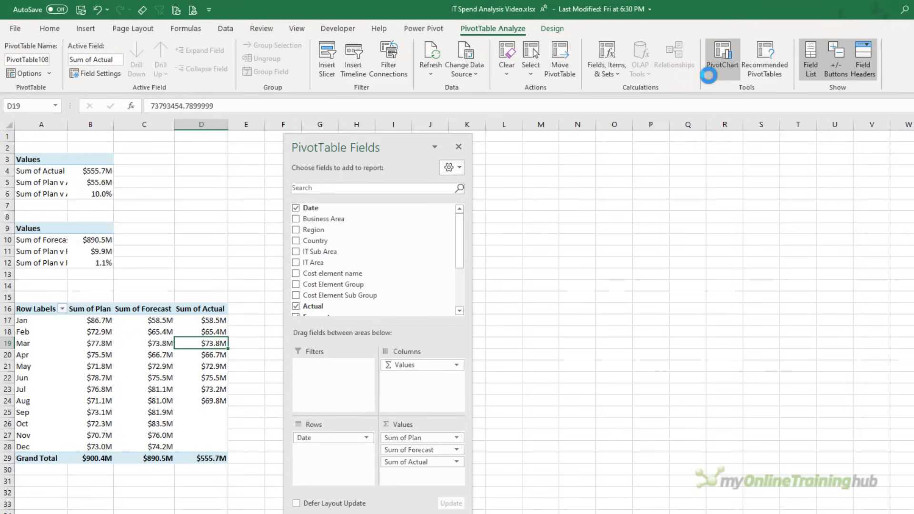
Insert a Clustered Column PivotChart from the monthly PivotTable and hide all field buttons on it.
click(715, 66)
click(661, 471)
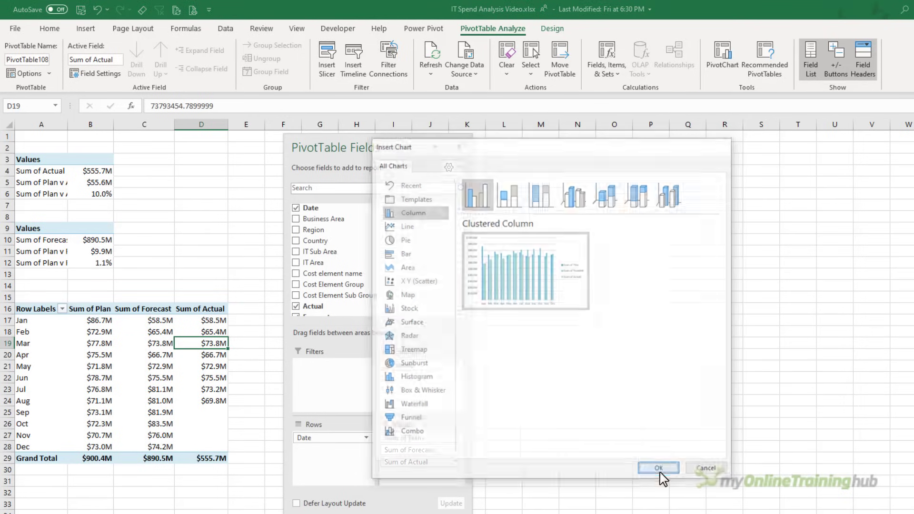
drag(588, 291, 284, 255)
drag(351, 140, 493, 141)
drag(386, 243, 412, 216)
right_click(193, 226)
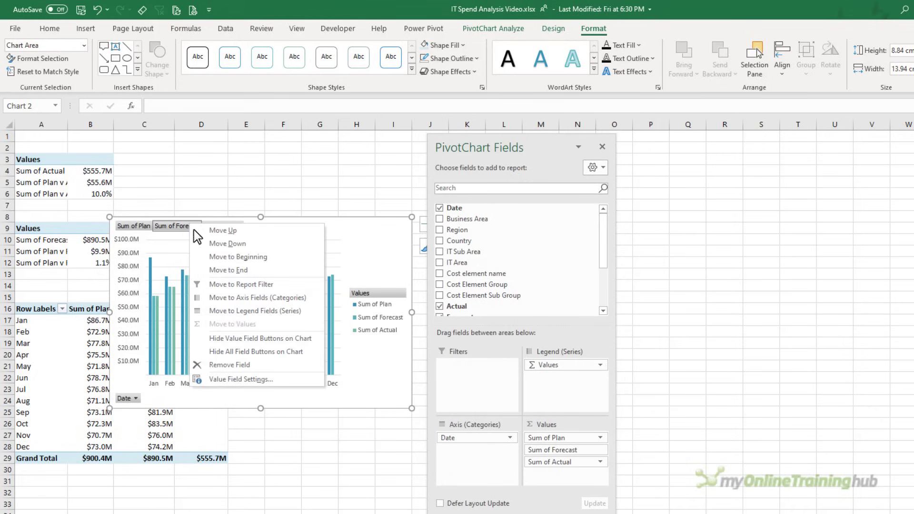
click(272, 353)
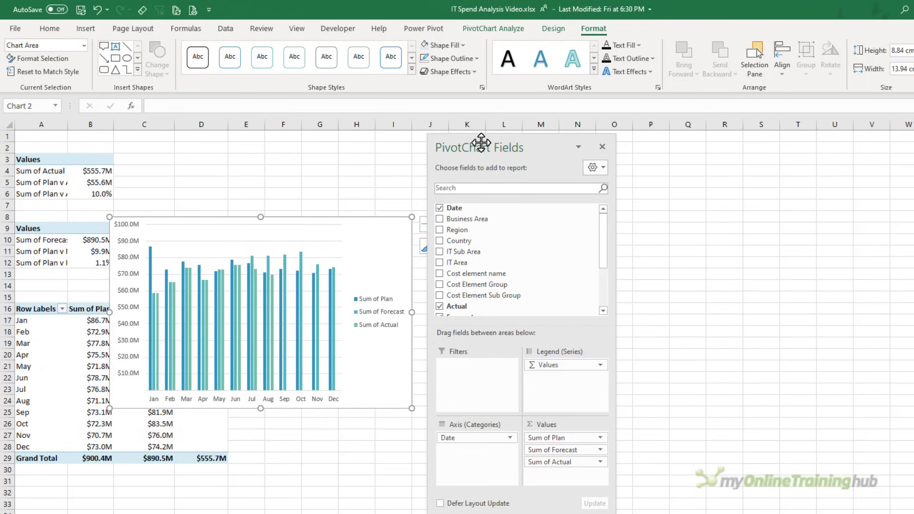
Add a chart title to the PivotChart and remove its gridlines.
drag(481, 142, 523, 141)
click(429, 224)
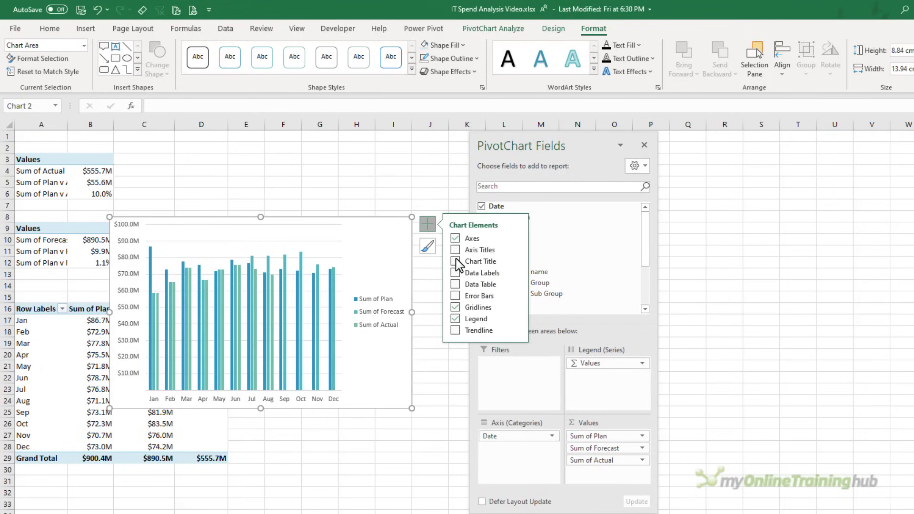
click(456, 262)
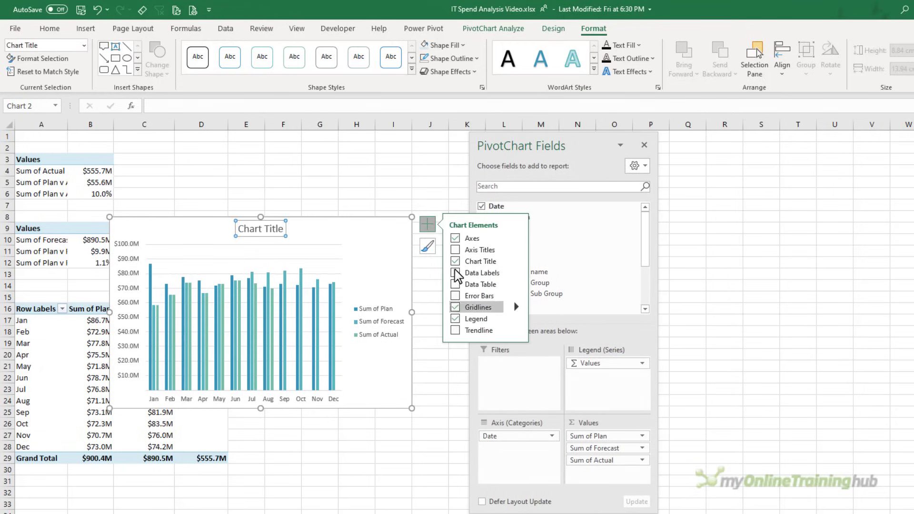
click(456, 309)
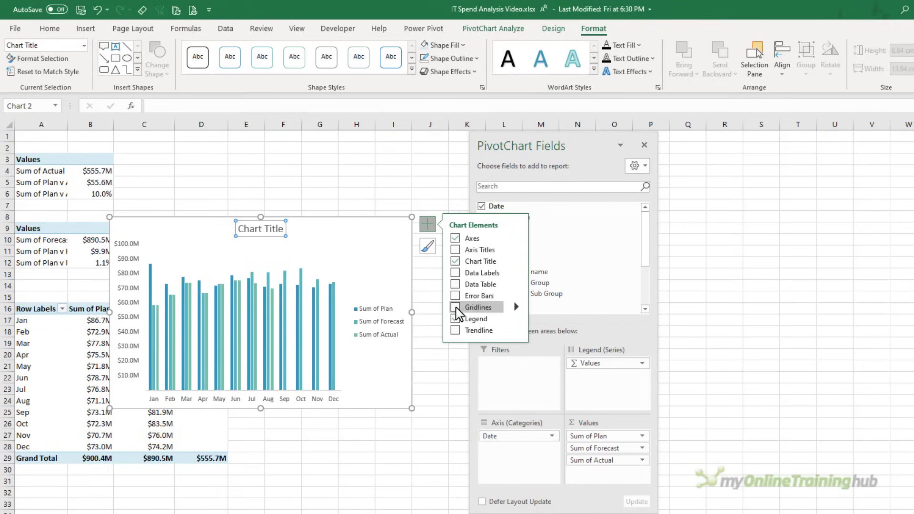
Place the chart's legend at the top and arrange the title at the upper left with the legend at the upper right.
click(516, 319)
click(542, 336)
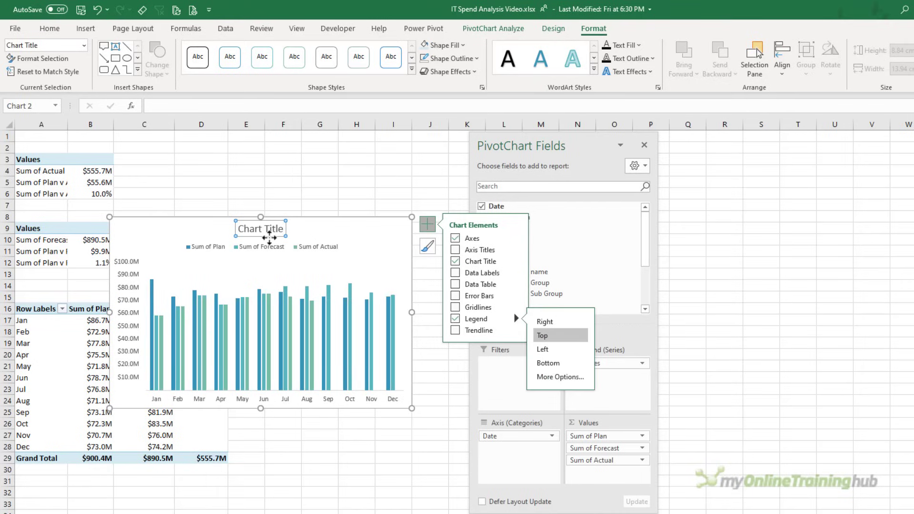
drag(261, 233, 148, 236)
click(217, 247)
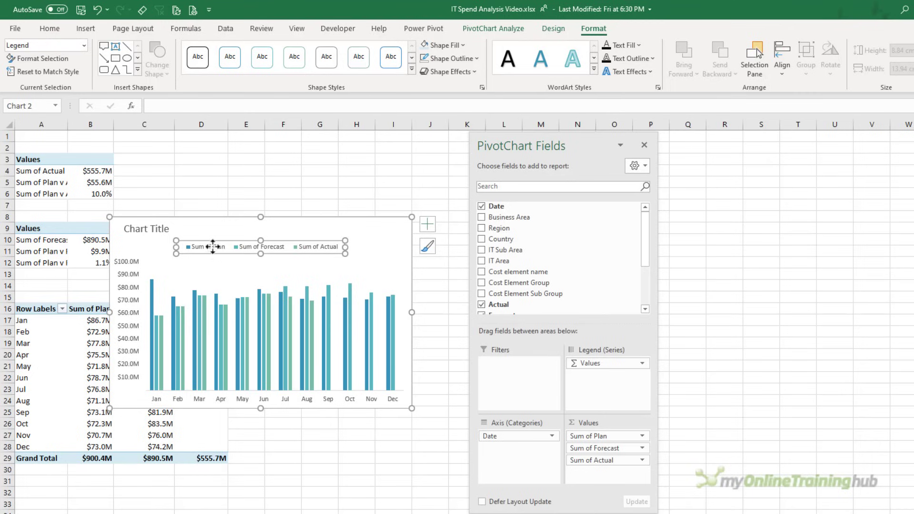
drag(228, 252, 274, 242)
Set the column series' overlap to 100% and gap width to 30%.
click(267, 283)
click(179, 304)
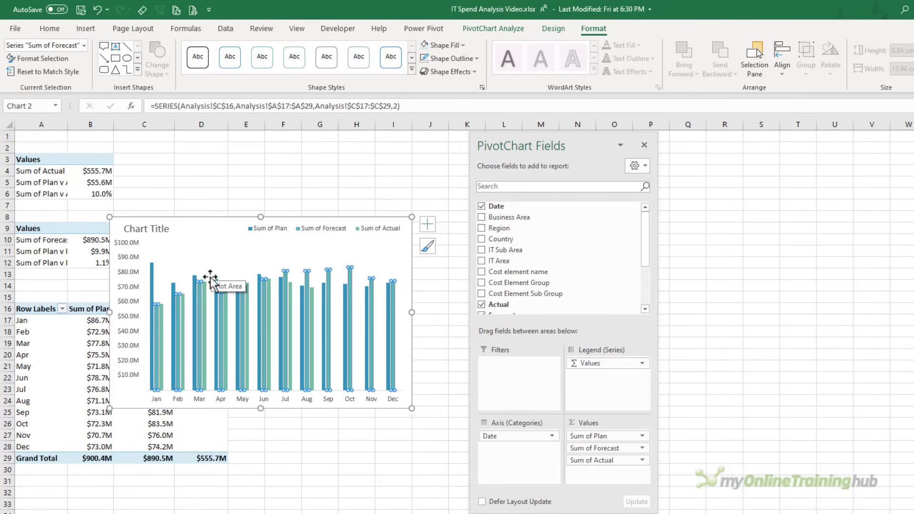
key(ctrl+1)
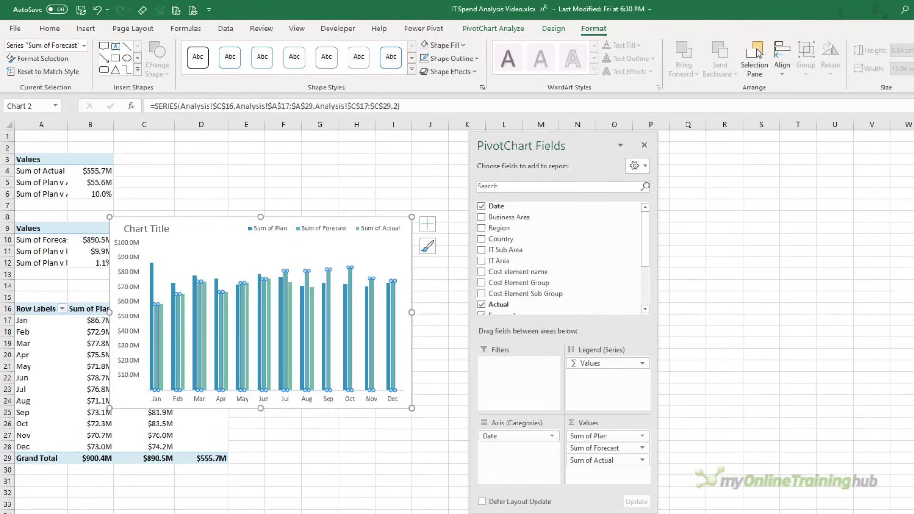
drag(897, 162, 562, 139)
drag(608, 410, 638, 506)
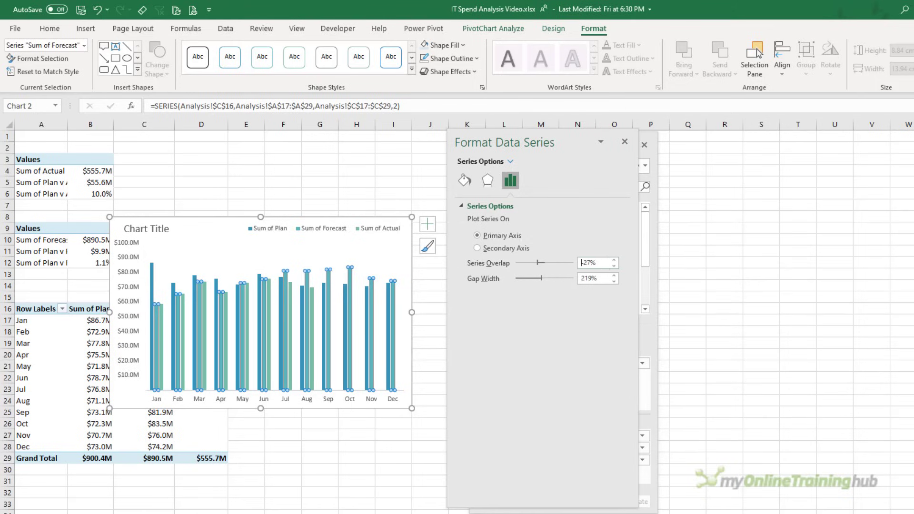
text(100)
key(Tab)
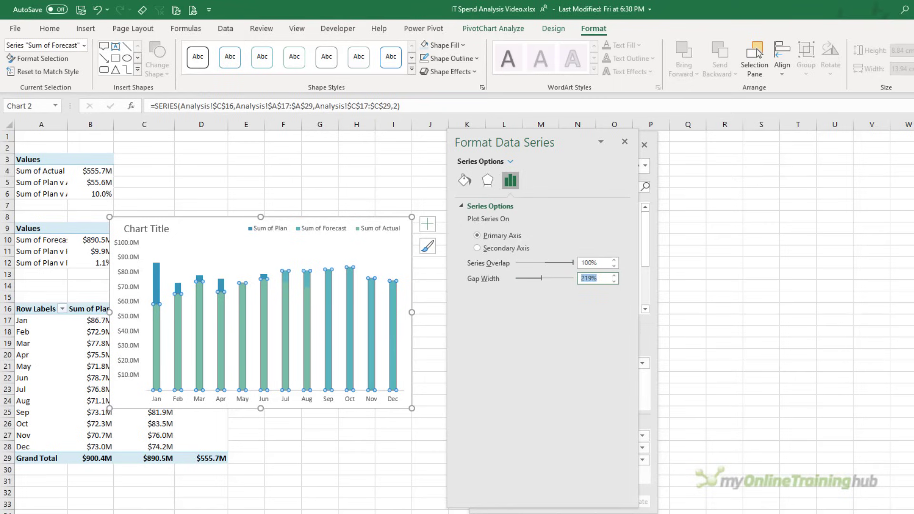
key(Tab)
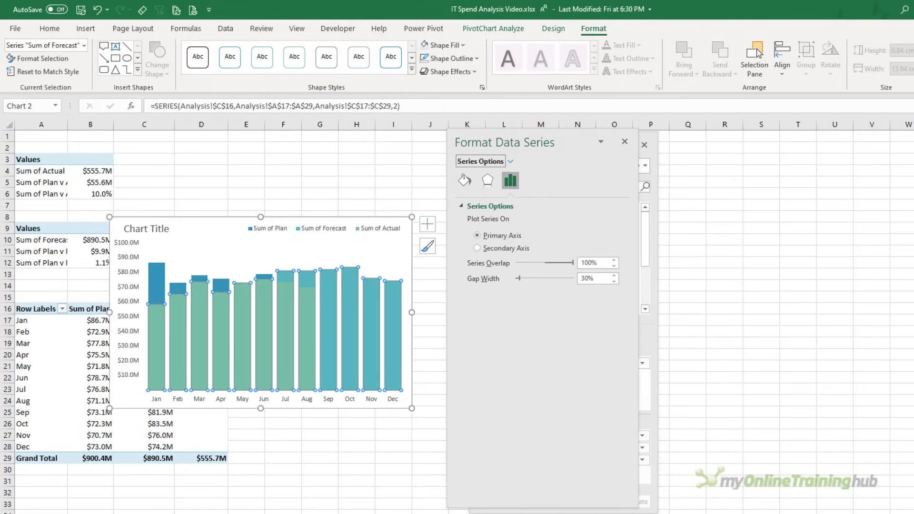
Fill the Sum of Plan column series with the gray theme color.
click(160, 287)
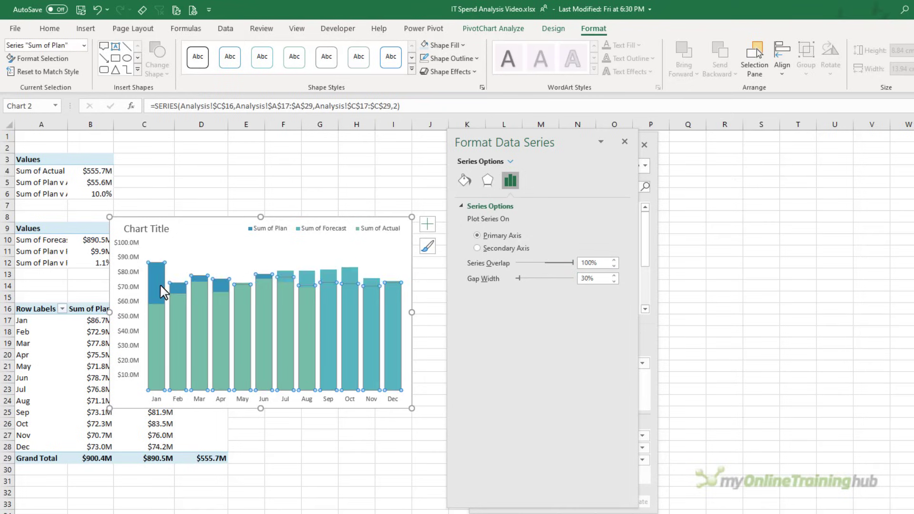
click(464, 180)
click(547, 208)
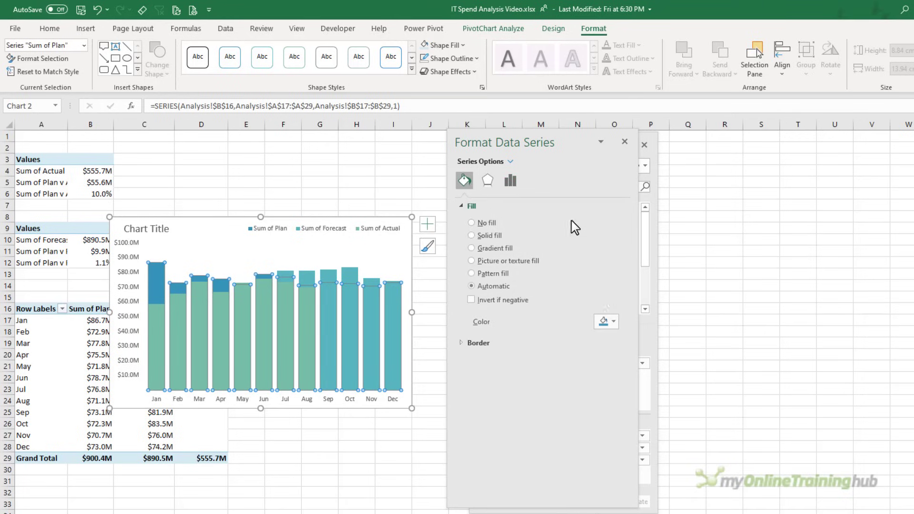
click(611, 324)
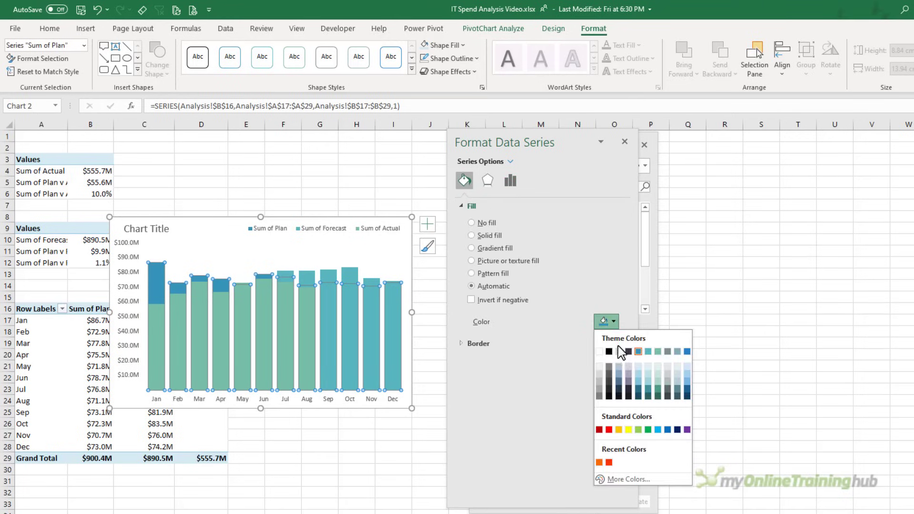
click(667, 352)
Give the Sum of Actual column series a solid light blue fill with 50% transparency.
click(178, 316)
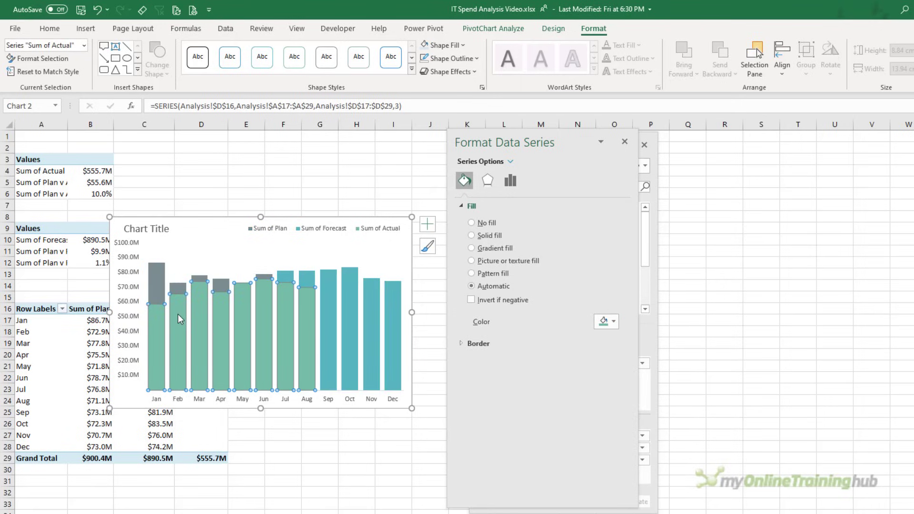
click(604, 323)
click(657, 430)
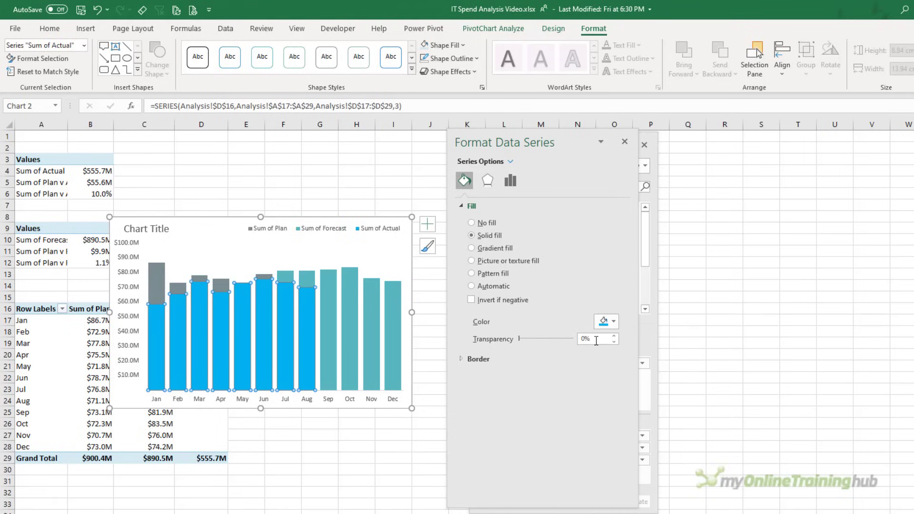
click(581, 340)
text(5)
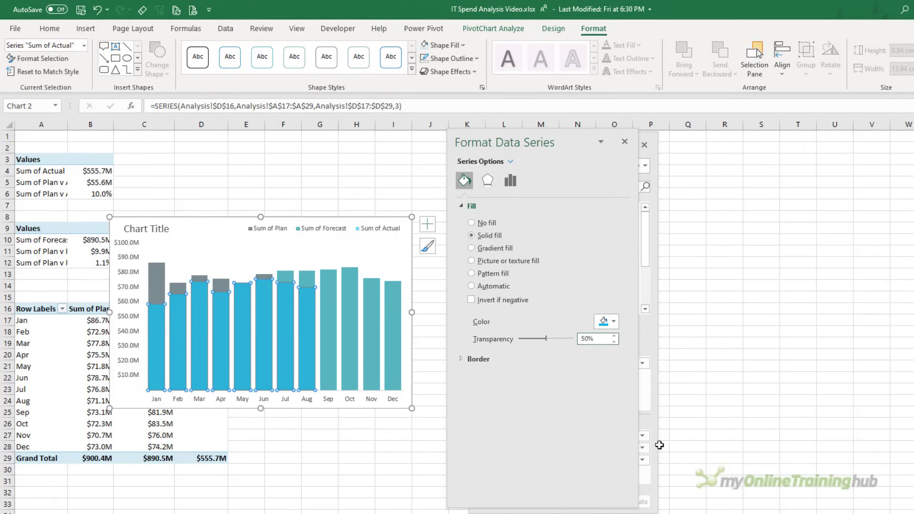
key(Tab)
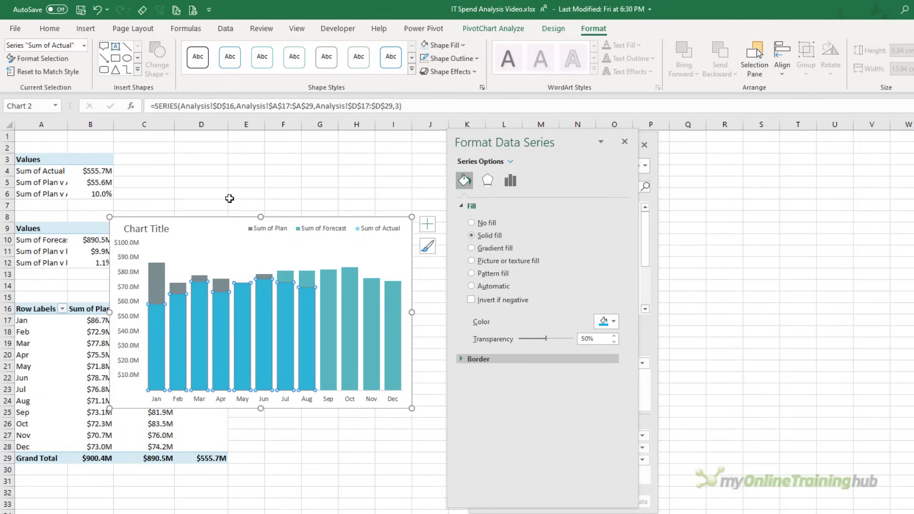
Format the Sum of Forecast series with no fill and a 1.25 pt dashed light blue border.
click(332, 285)
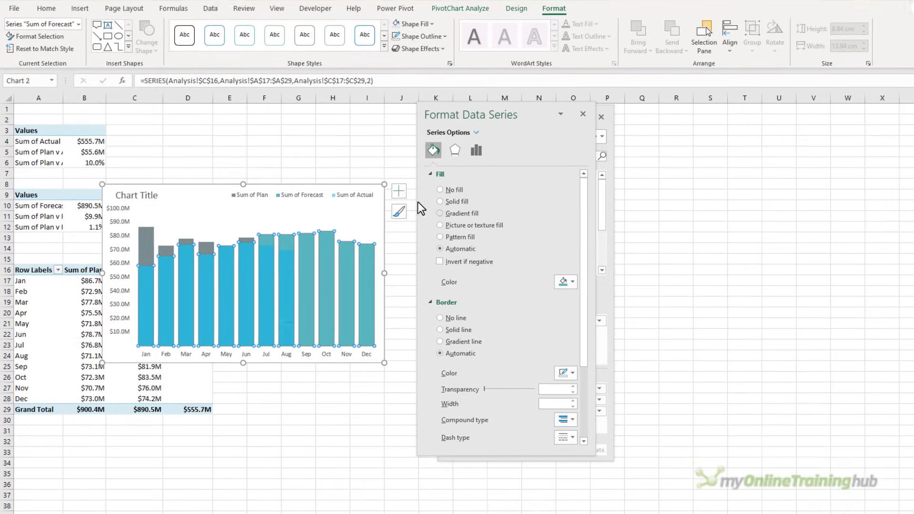
click(459, 210)
click(569, 351)
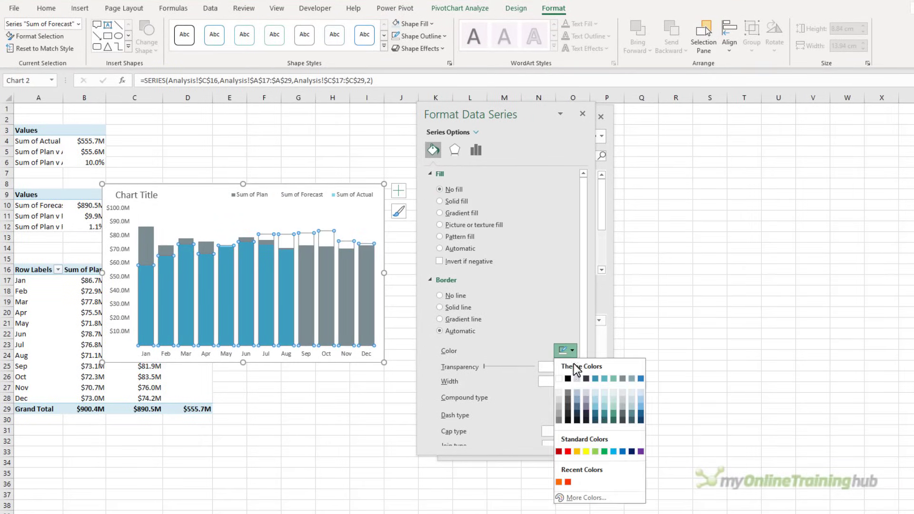
click(616, 452)
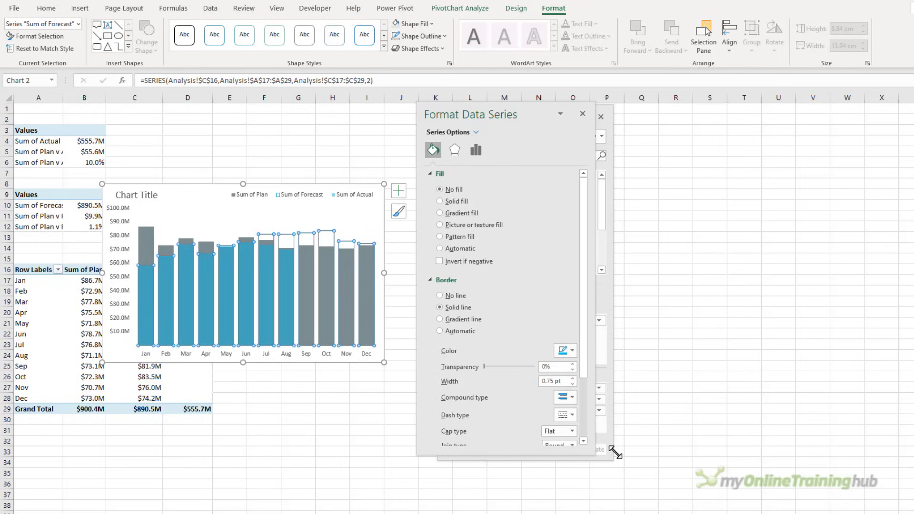
click(573, 378)
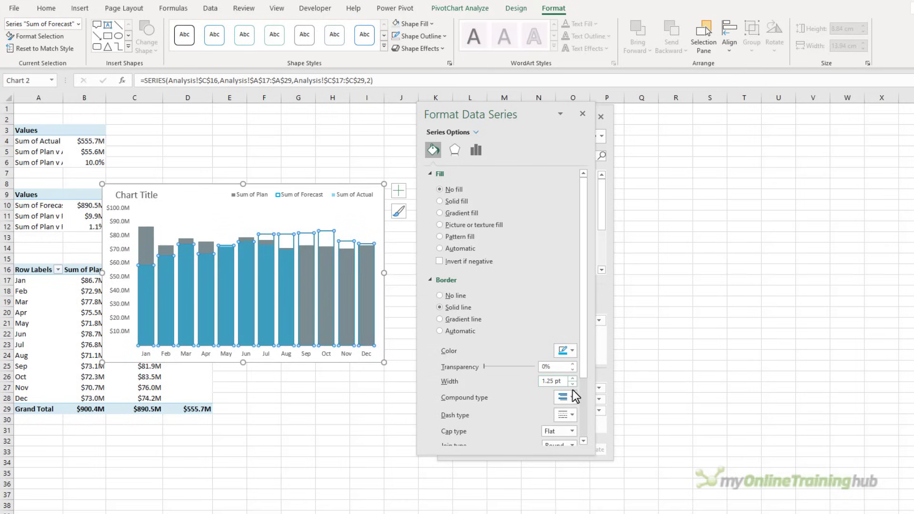
click(571, 414)
click(570, 452)
Change the chart title to "Actual vs Plan and Forecast".
click(125, 195)
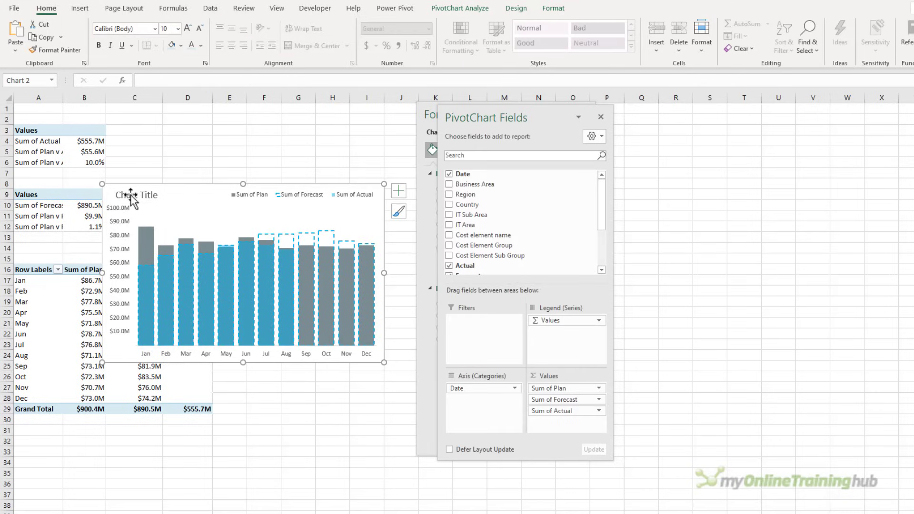
triple_click(126, 195)
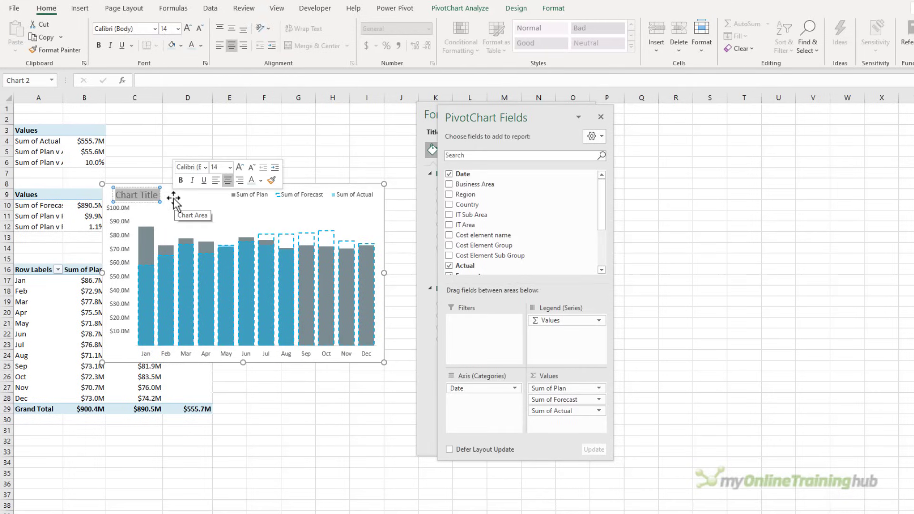
text(Actua)
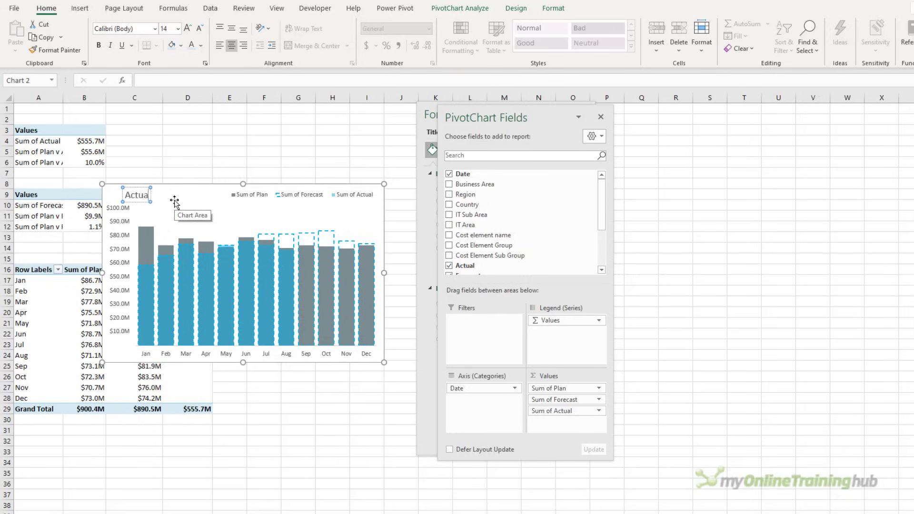
text(l vs Plan and Forecast)
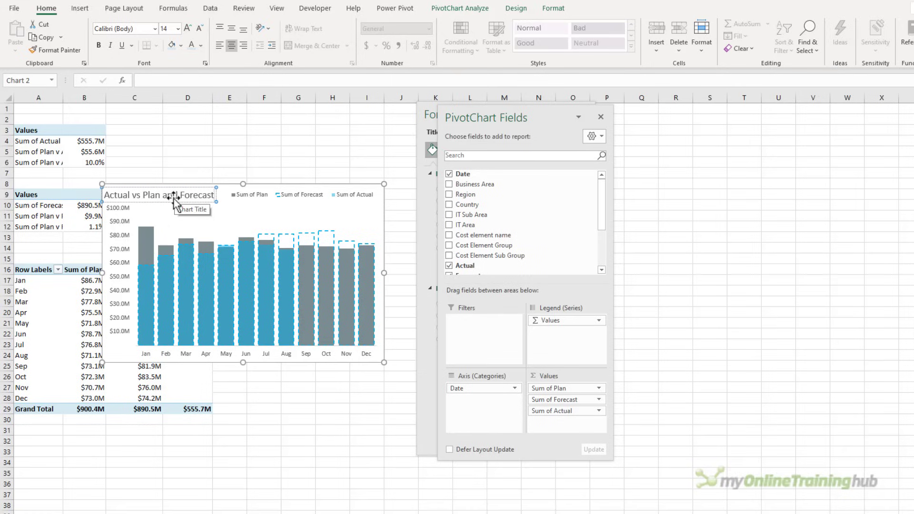
click(222, 185)
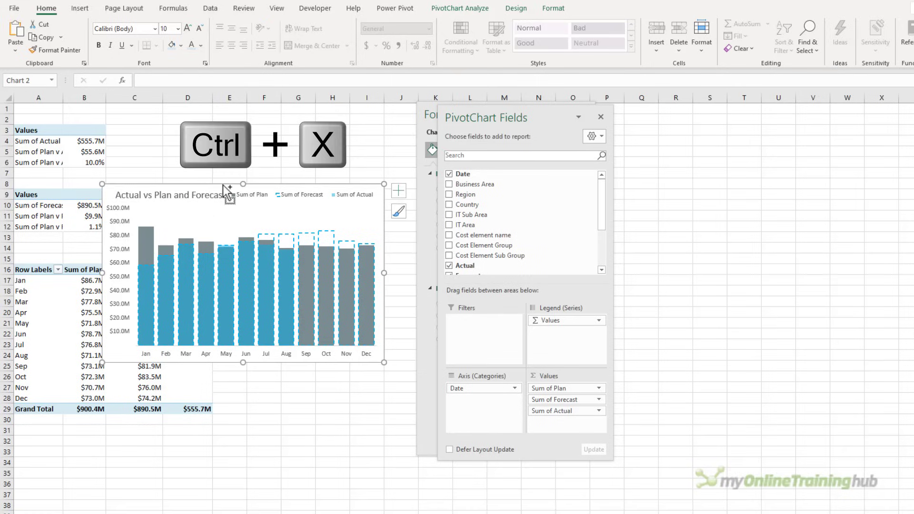
Move the chart from the Analysis sheet to the Dashboard sheet beside the Month slicer and resize it to snap to the cell grid.
key(ctrl+x)
key(ctrl+Page_Up)
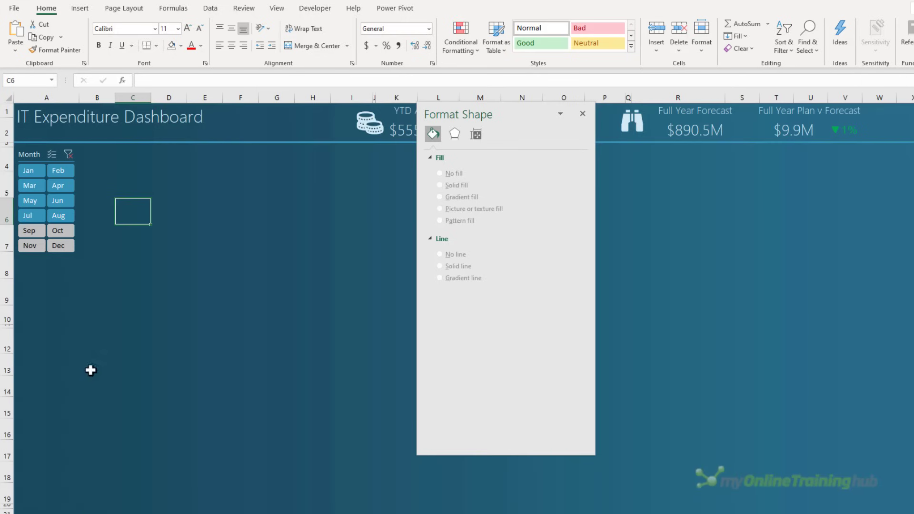
click(94, 154)
key(ctrl+v)
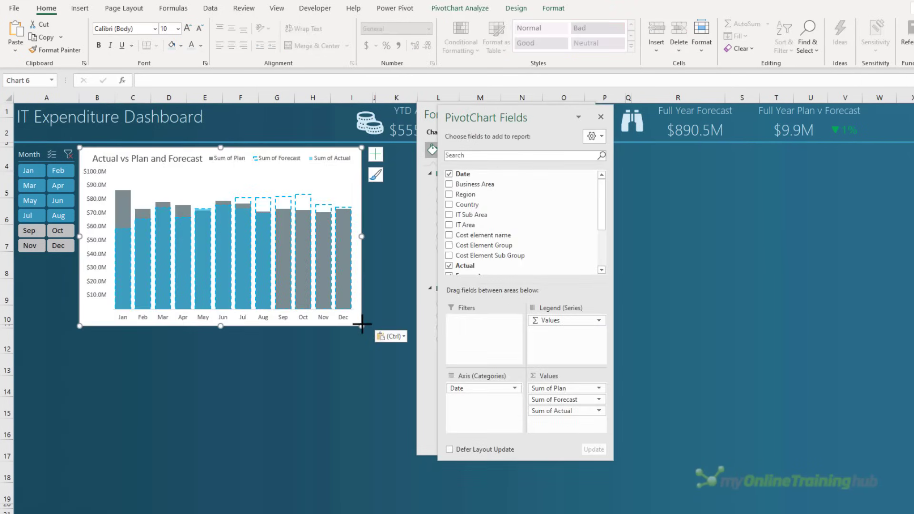
key(alt)
drag(362, 326, 364, 317)
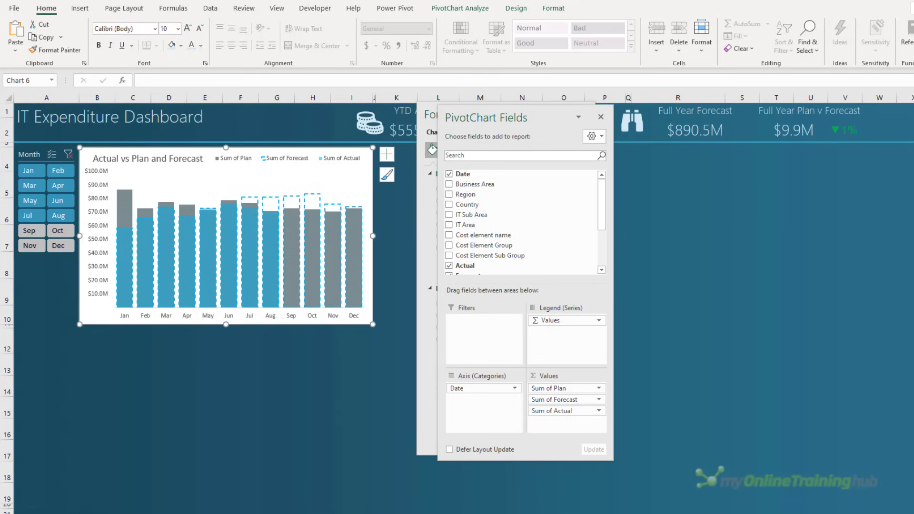
View the Cost Element YTD chart in the finished dashboard workbook, and return to the working file.
key(alt+Tab)
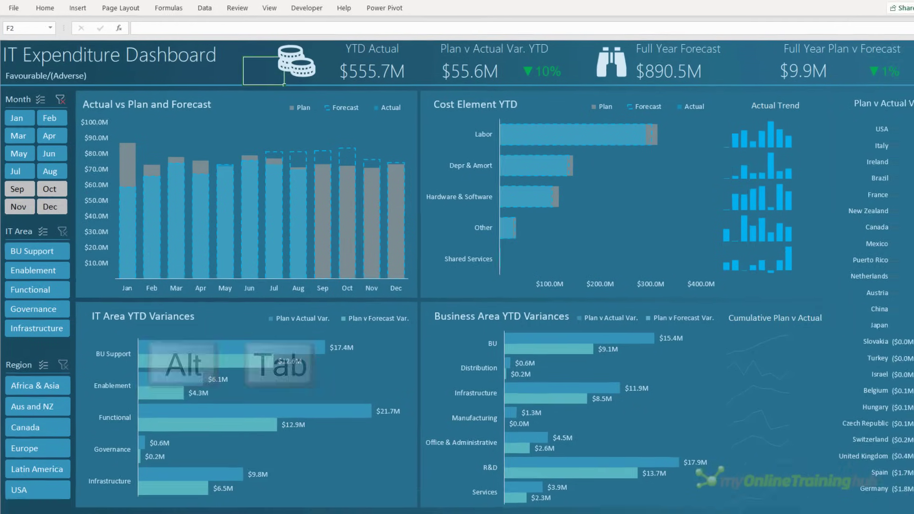
click(443, 299)
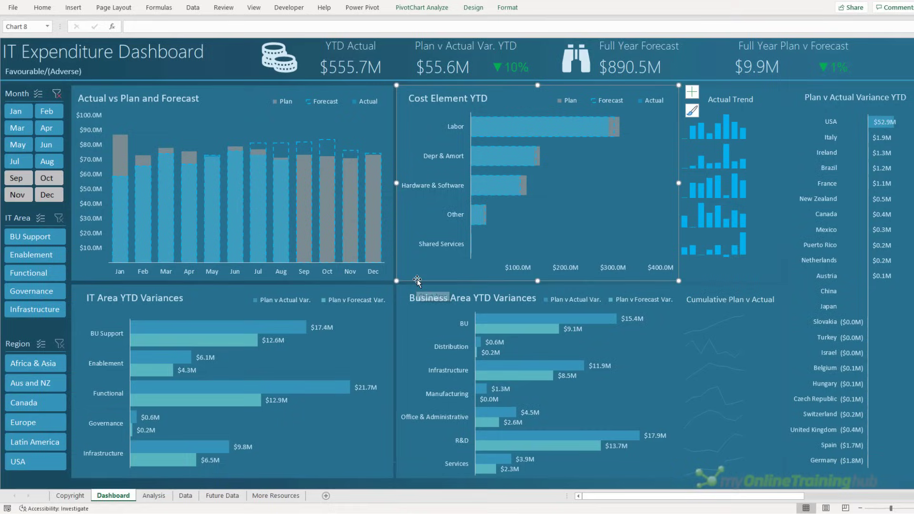
key(alt+Tab)
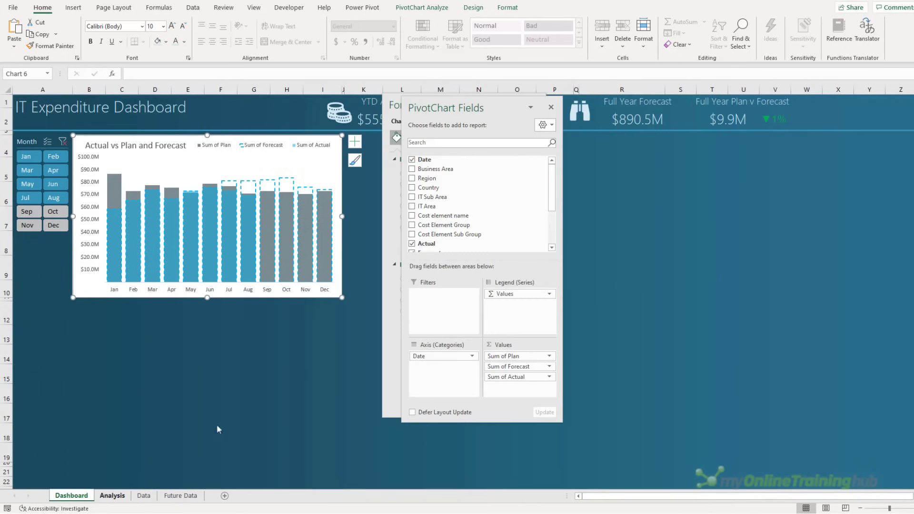
Copy the monthly PivotTable on the Analysis sheet to cell A32 and replace the copy's Date row field with Cost Element Group.
click(114, 495)
drag(41, 246, 180, 373)
key(ctrl+c)
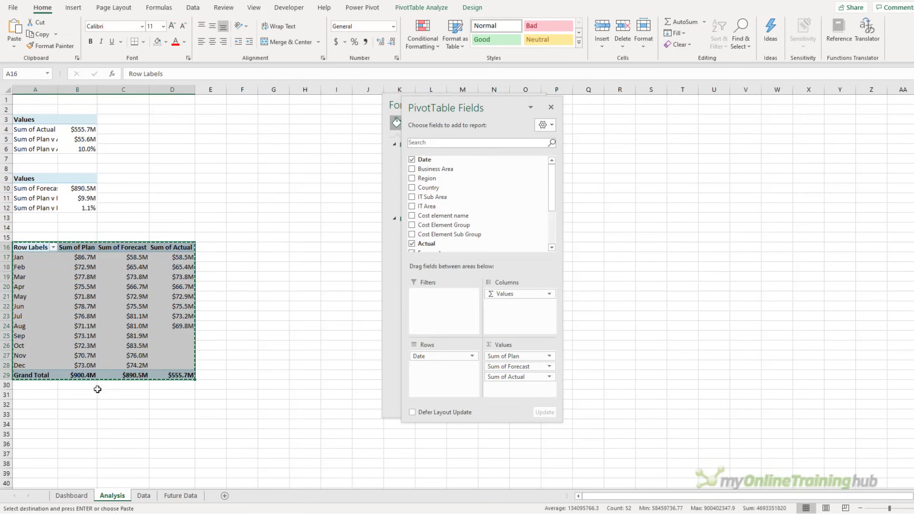
click(41, 396)
key(ctrl+v)
scroll(162, 310, down, 7)
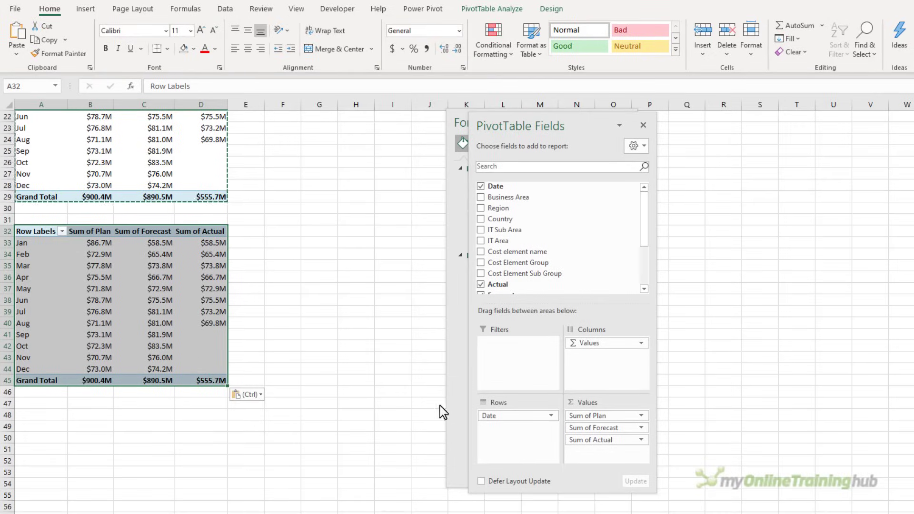
drag(490, 416, 398, 326)
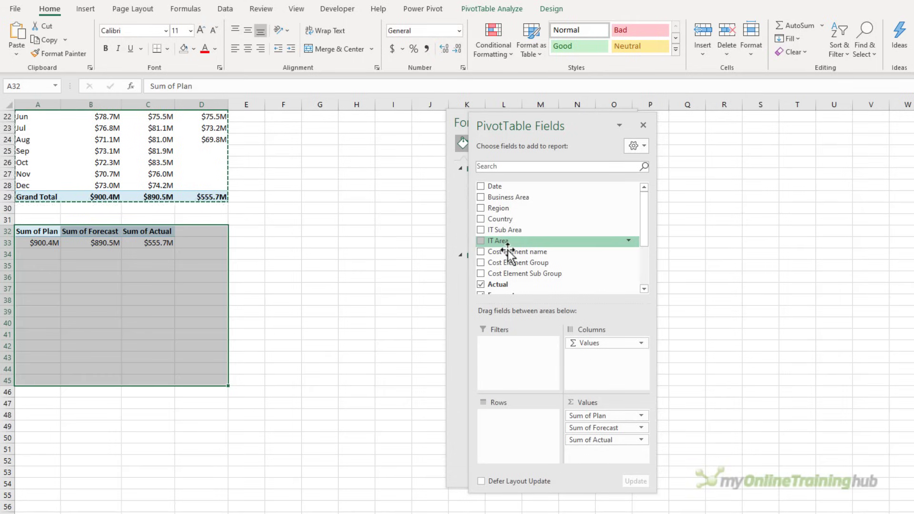
click(481, 262)
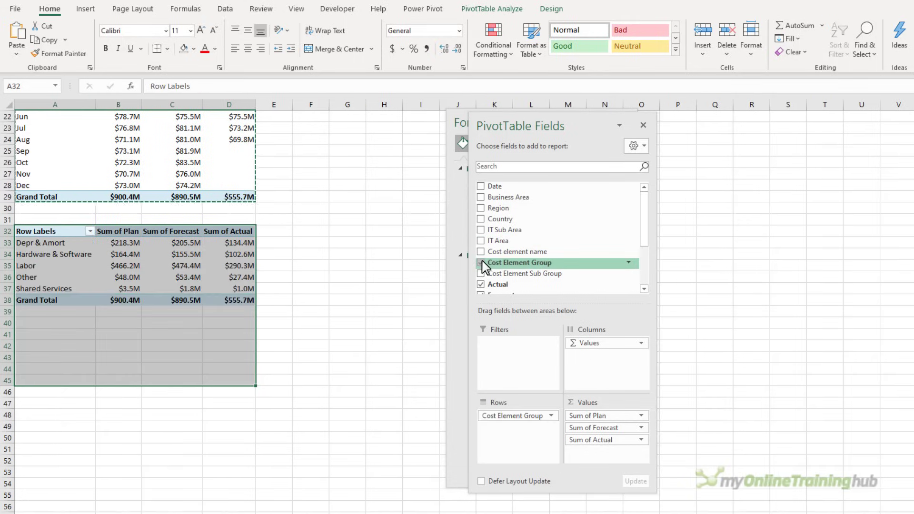
Set the Cost Element Group field to show items with no data.
click(57, 233)
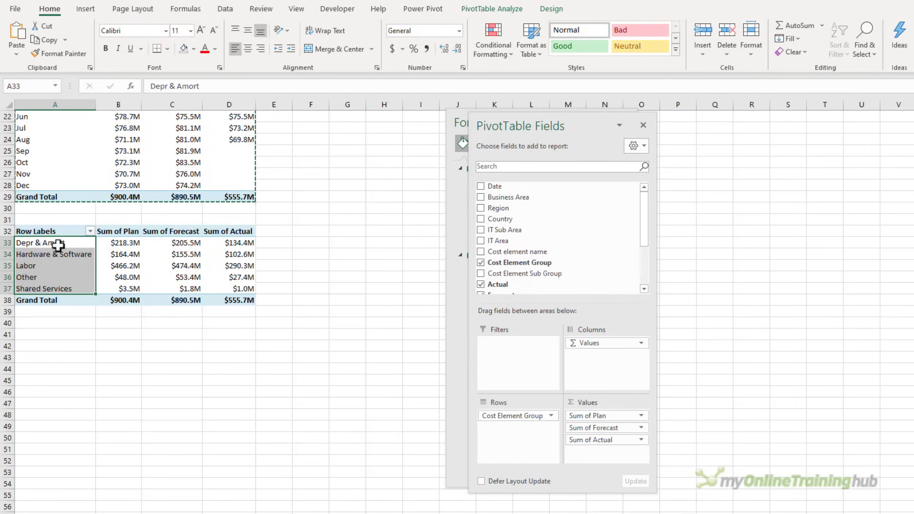
right_click(58, 245)
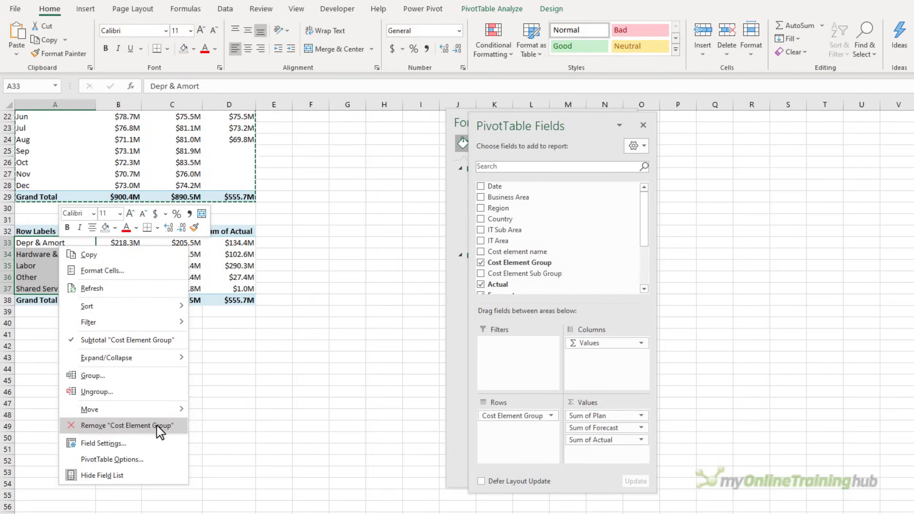
click(160, 443)
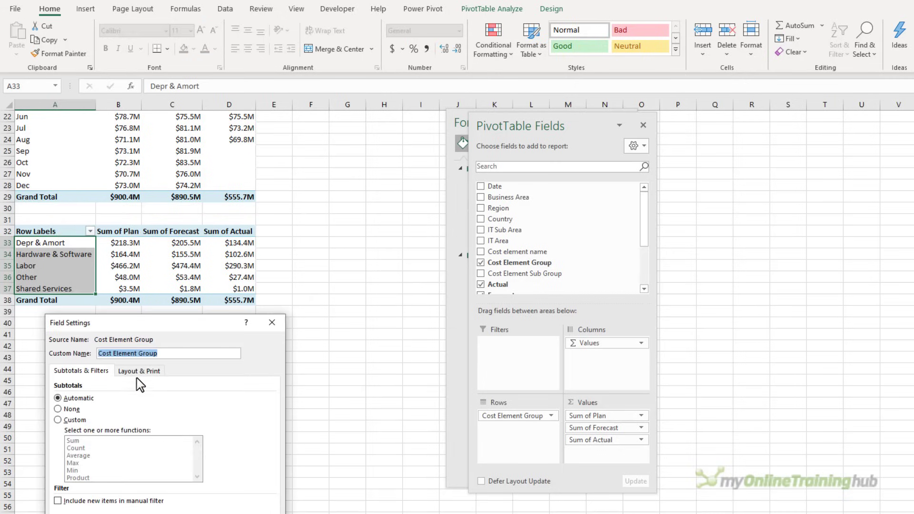
click(137, 373)
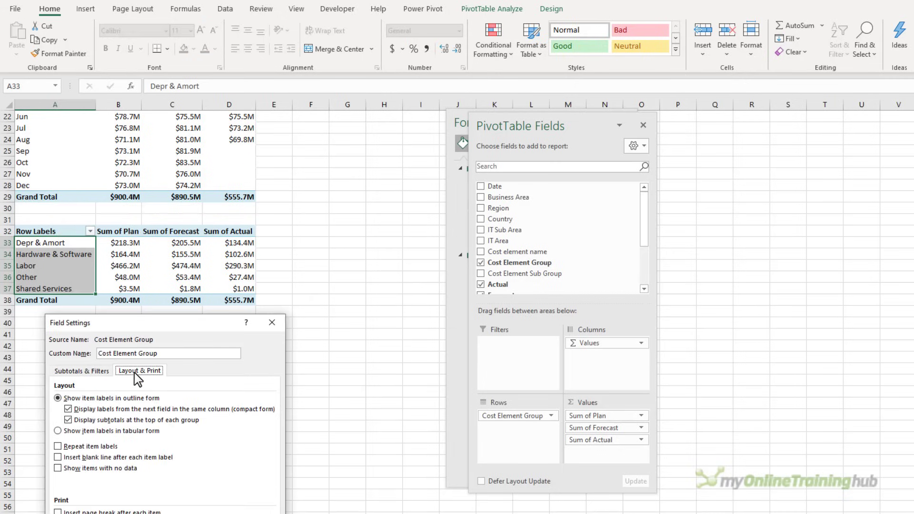
click(57, 469)
key(Return)
drag(121, 288, 242, 288)
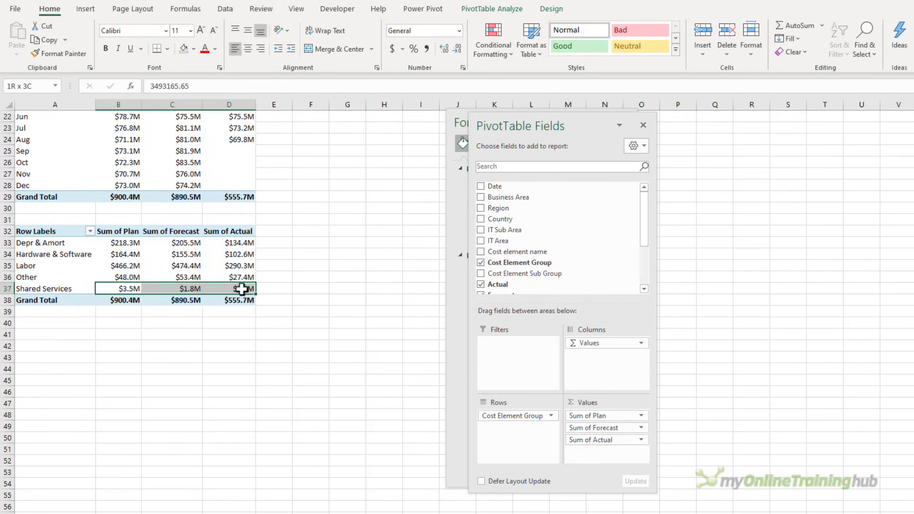
click(68, 242)
key(shift+Down)
key(shift+Down)
key(shift+Down)
key(shift+Down)
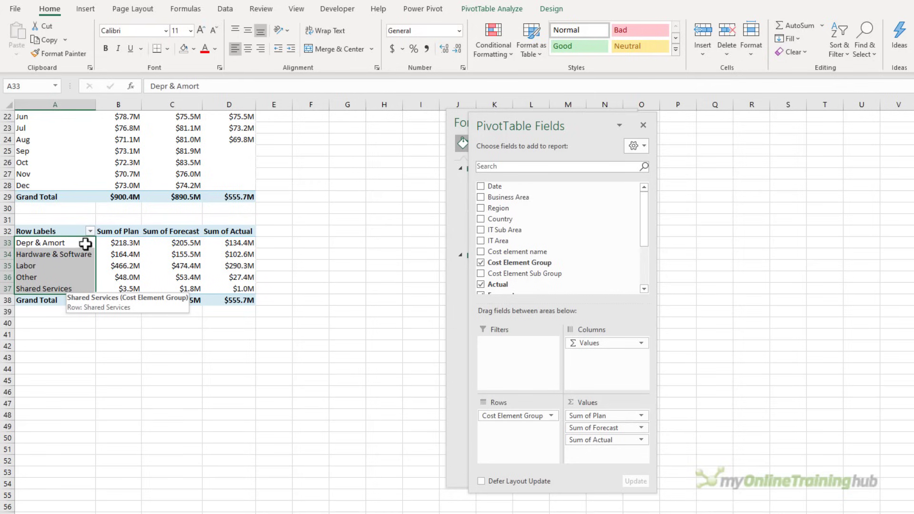
Sort the cost element PivotTable by Sum of Actual from largest to smallest.
click(215, 241)
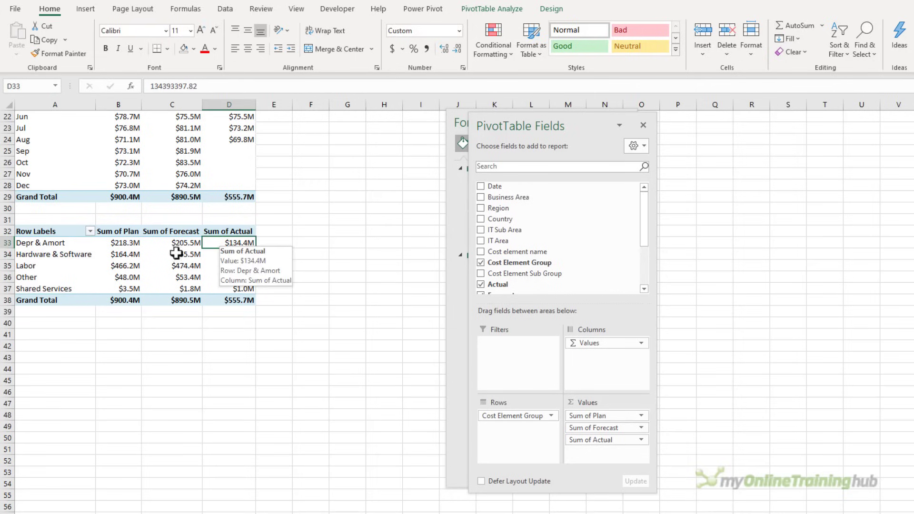
right_click(215, 242)
mouse_move(305, 316)
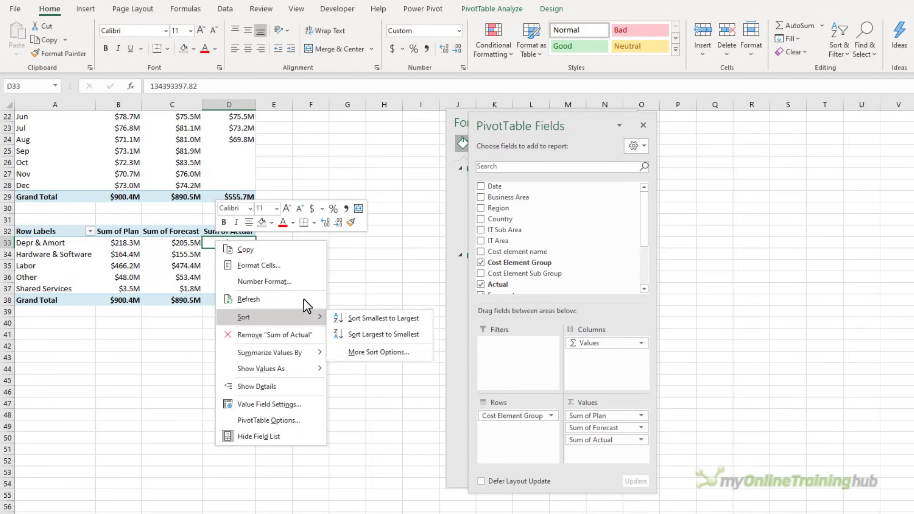
click(379, 335)
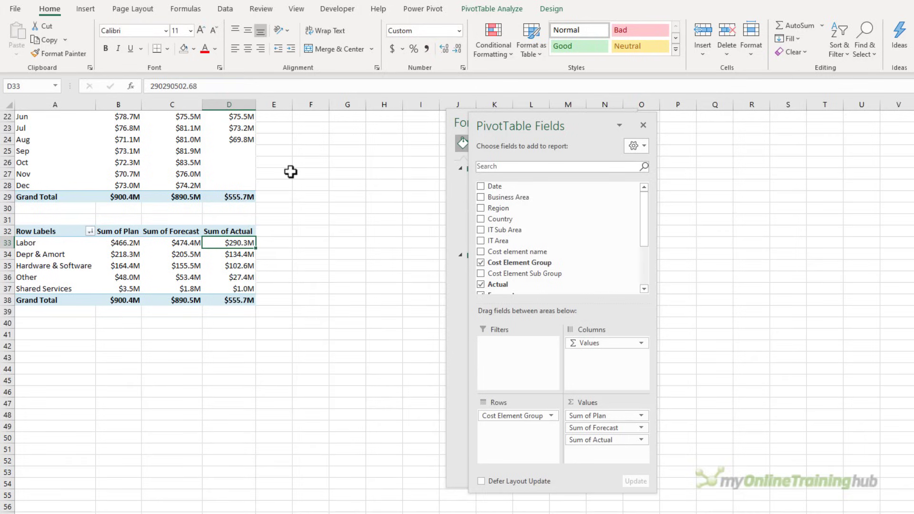
Name the cost element PivotTable CostElementB.
click(469, 8)
click(42, 40)
text(CostE)
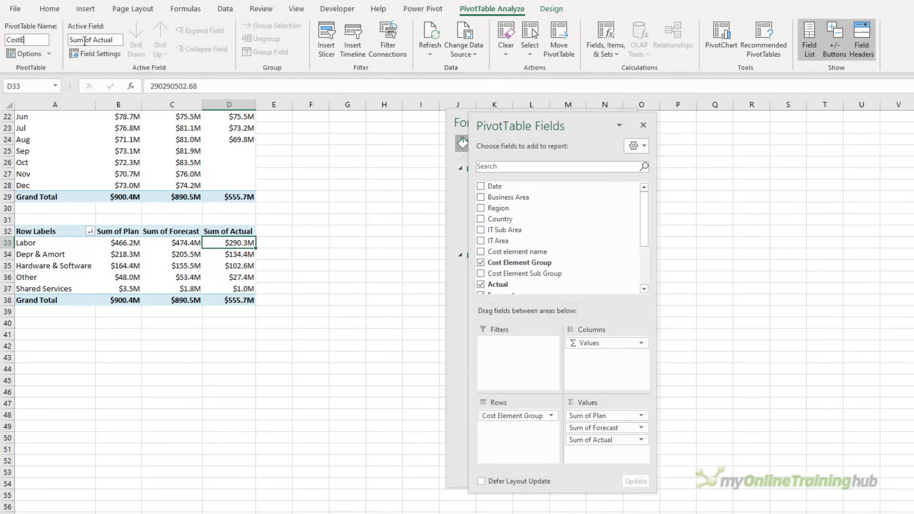
text(lementB)
Name the monthly PivotTable ColumnChar.
scroll(107, 175, up, 3)
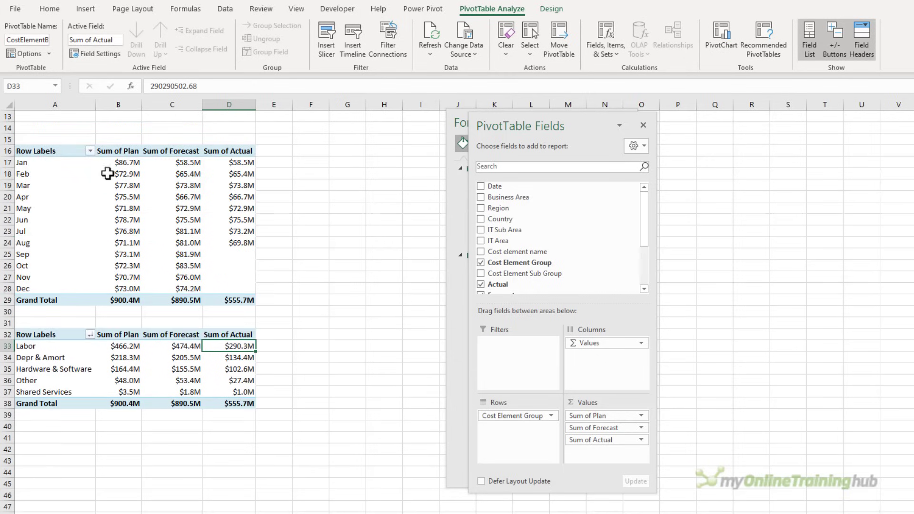
click(108, 183)
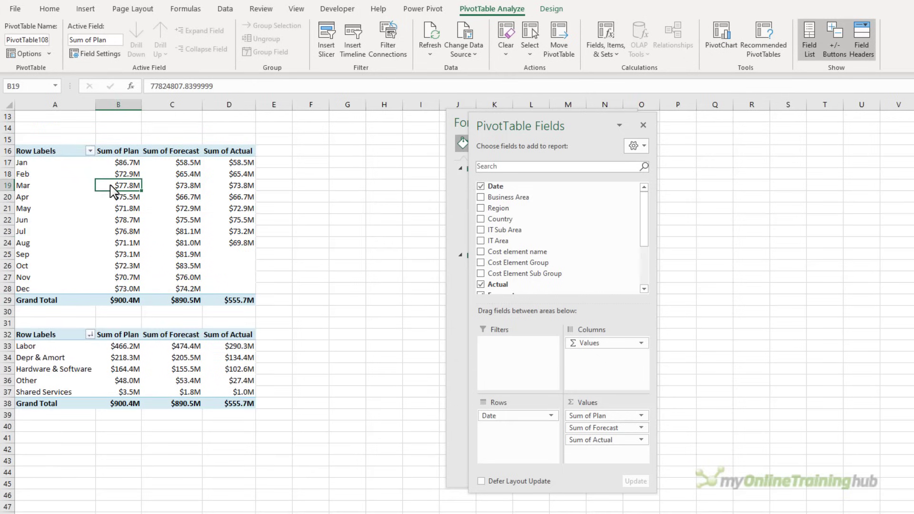
click(45, 39)
text(ColumnChar)
Insert a Clustered Bar PivotChart from the cost element PivotTable, place it beside the row labels, and hide all its field buttons.
scroll(107, 98, down, 3)
click(169, 242)
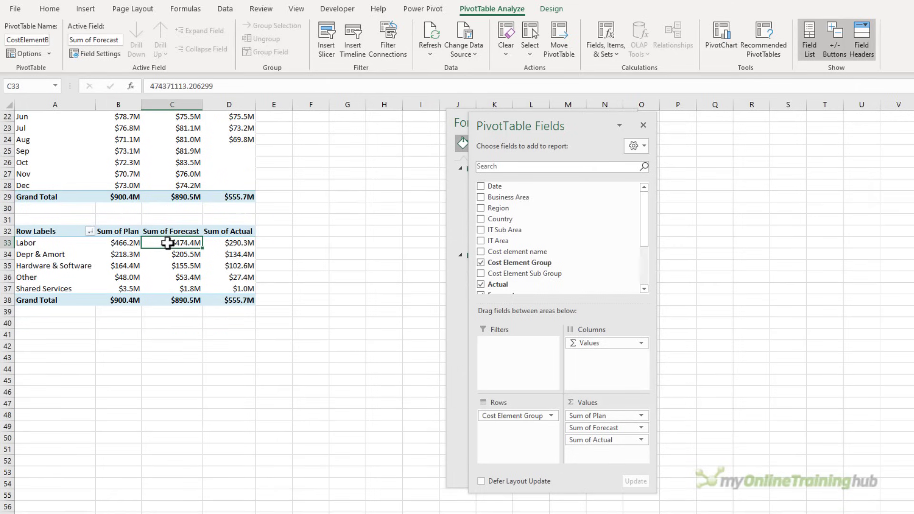
click(721, 38)
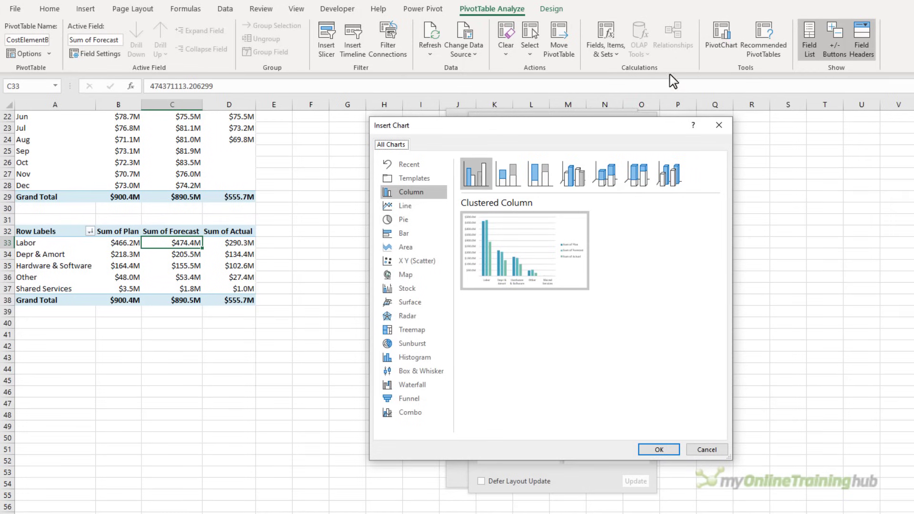
click(434, 233)
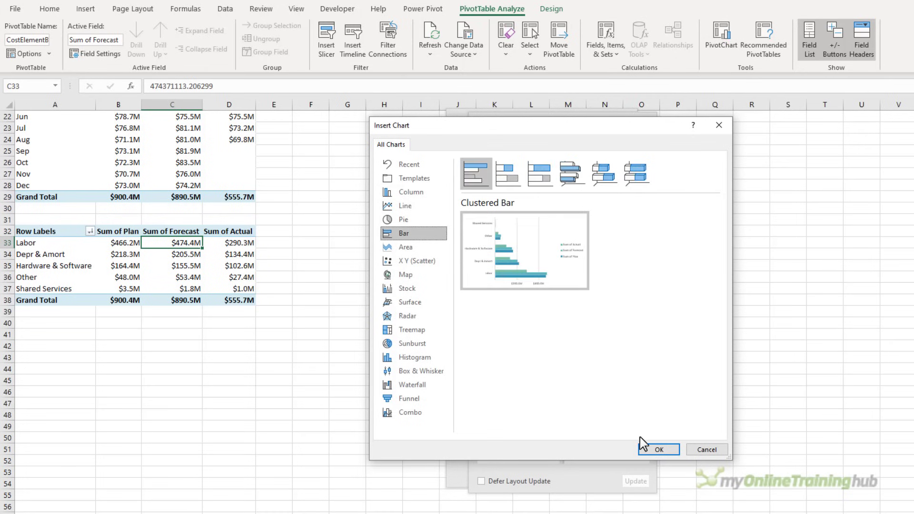
click(656, 450)
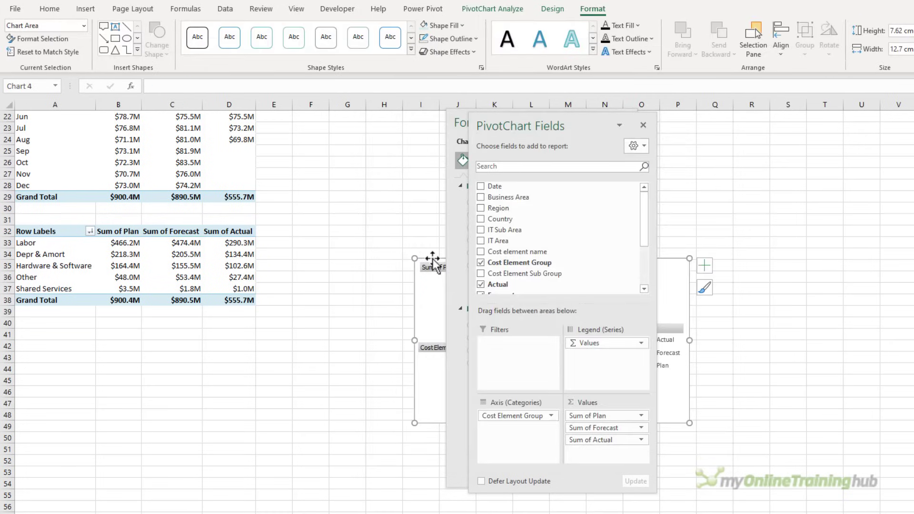
drag(423, 251, 102, 177)
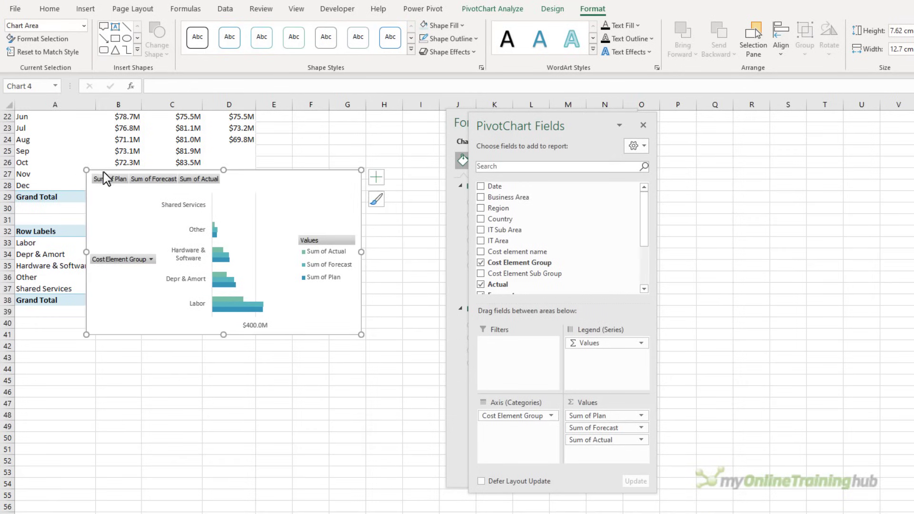
right_click(104, 182)
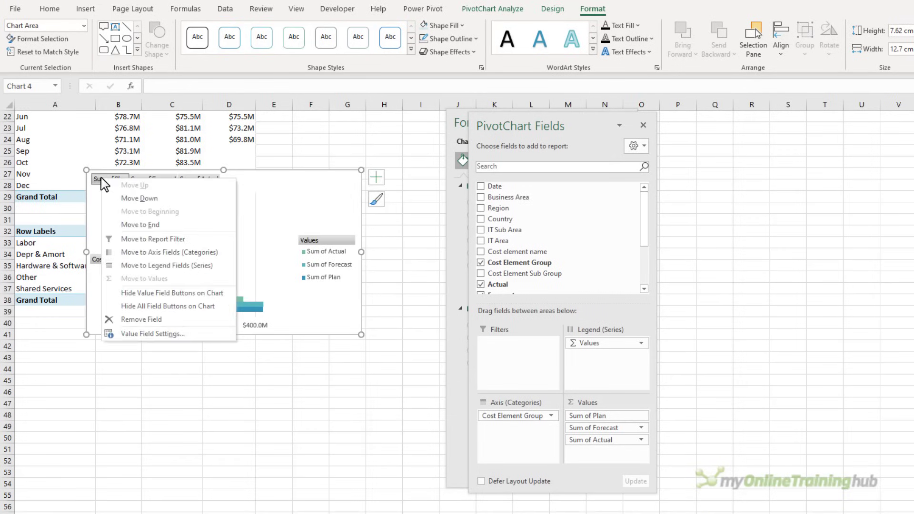
click(218, 307)
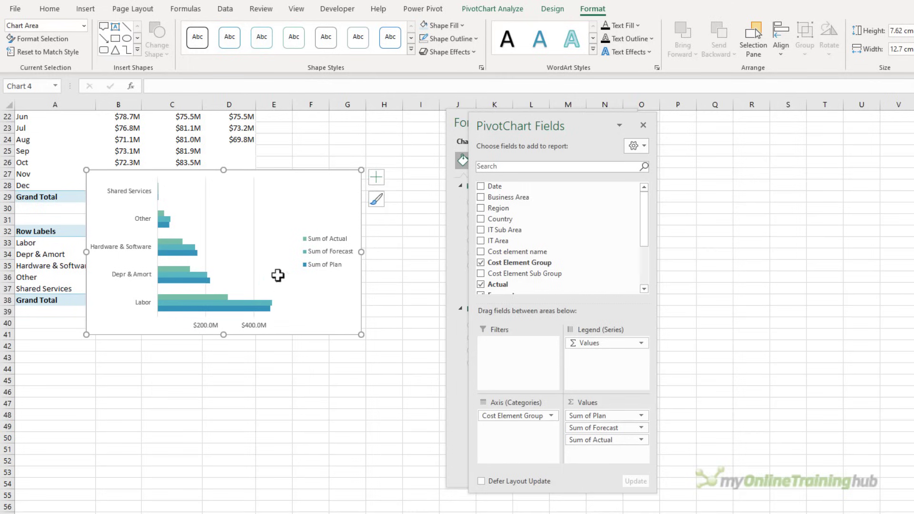
Add a chart title to the bar chart, remove its gridlines and set the legend position to Top.
click(376, 178)
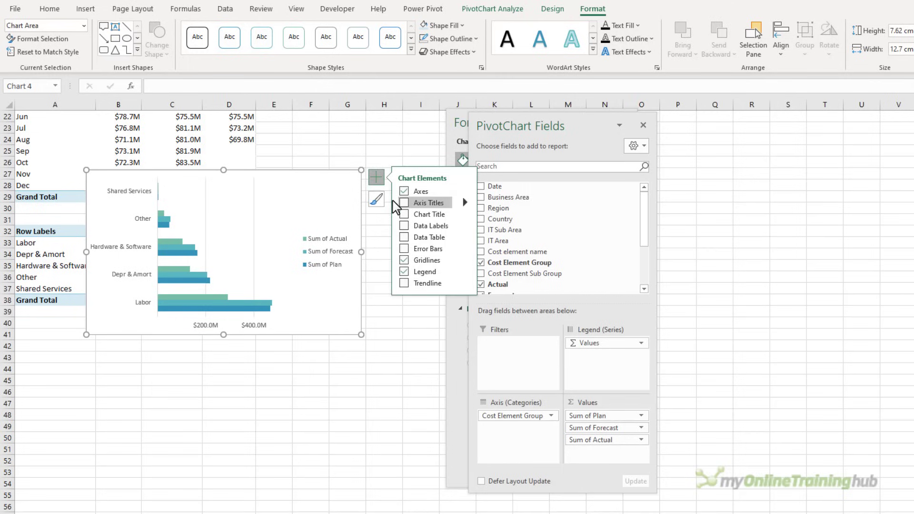
click(404, 214)
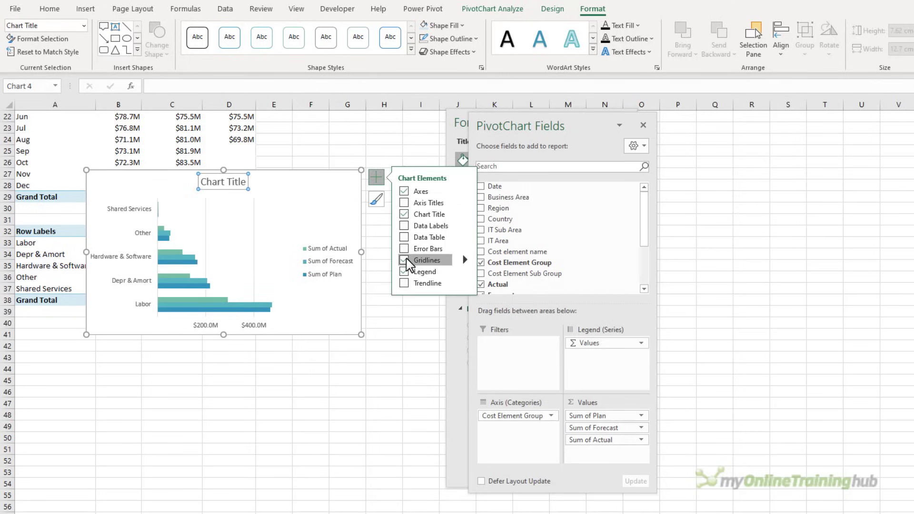
click(427, 261)
click(465, 274)
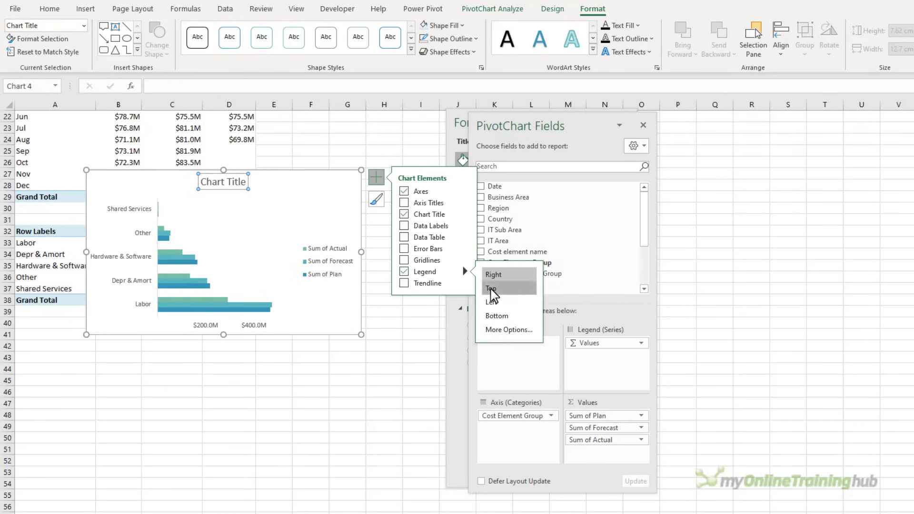
click(493, 289)
Move the bar chart's title to its upper-left corner and the legend to its upper-right corner.
click(222, 188)
drag(222, 188, 117, 185)
click(162, 202)
drag(178, 206, 249, 196)
click(240, 231)
Set the bar chart's vertical category axis to show categories in reverse order.
click(135, 217)
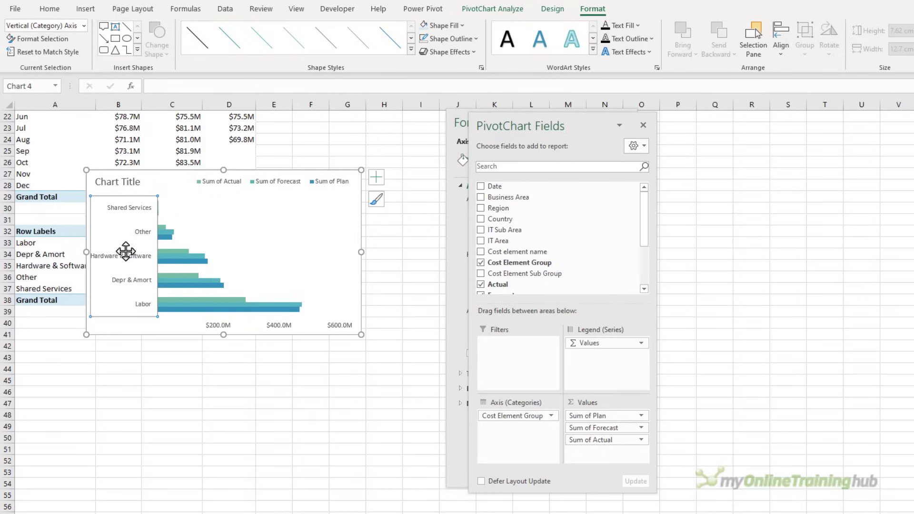
click(459, 117)
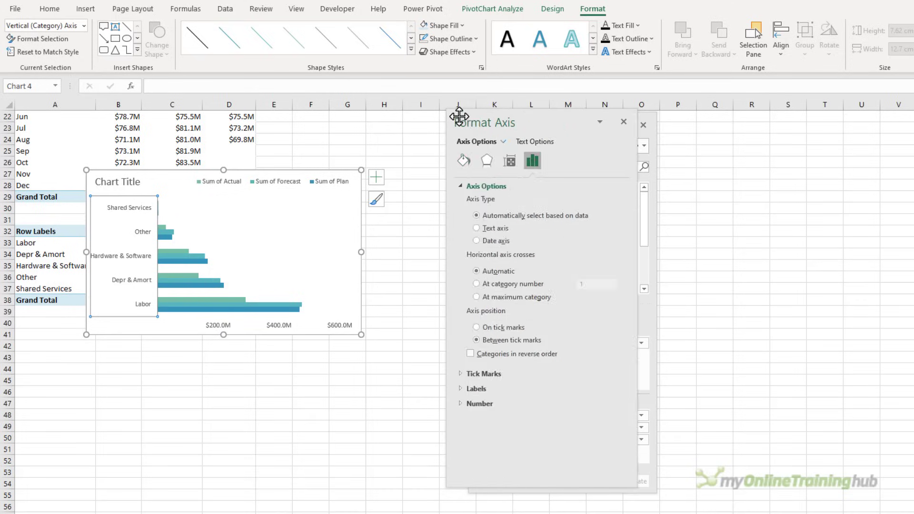
click(470, 353)
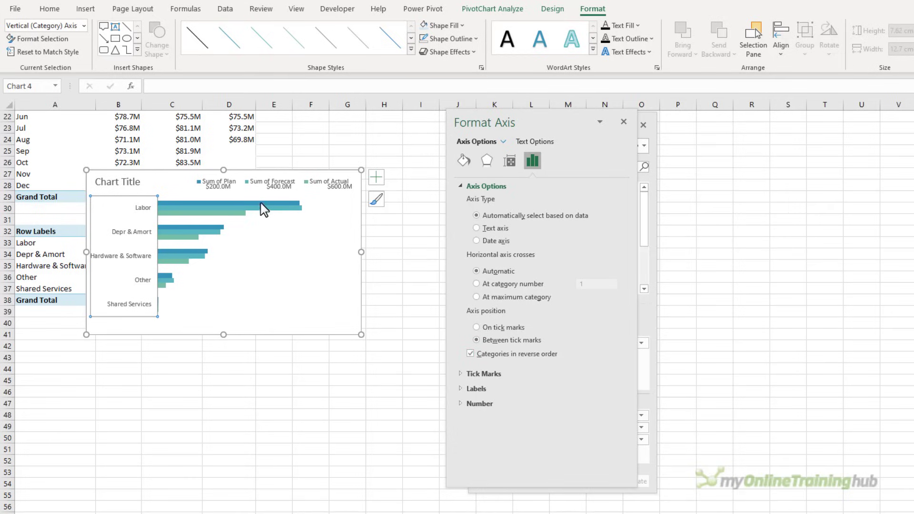
Set the label position of the bar chart's horizontal value axis to High.
click(283, 190)
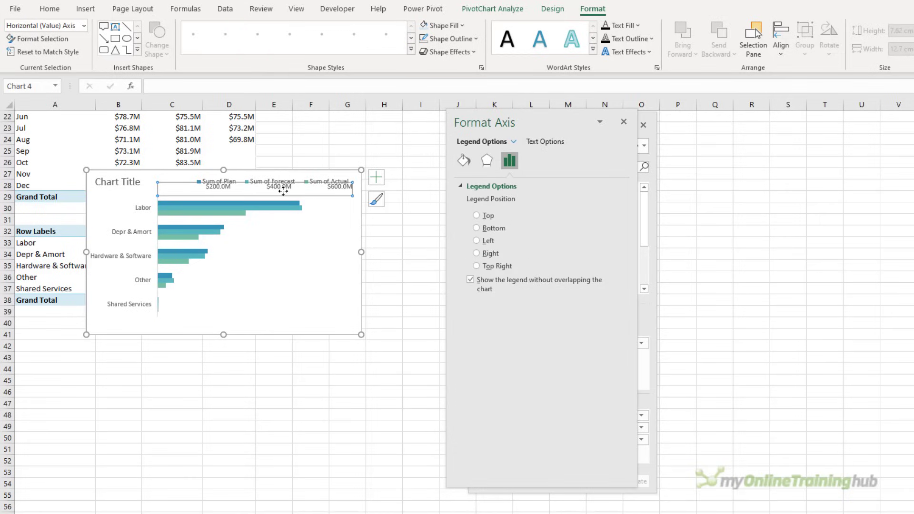
click(283, 191)
click(283, 192)
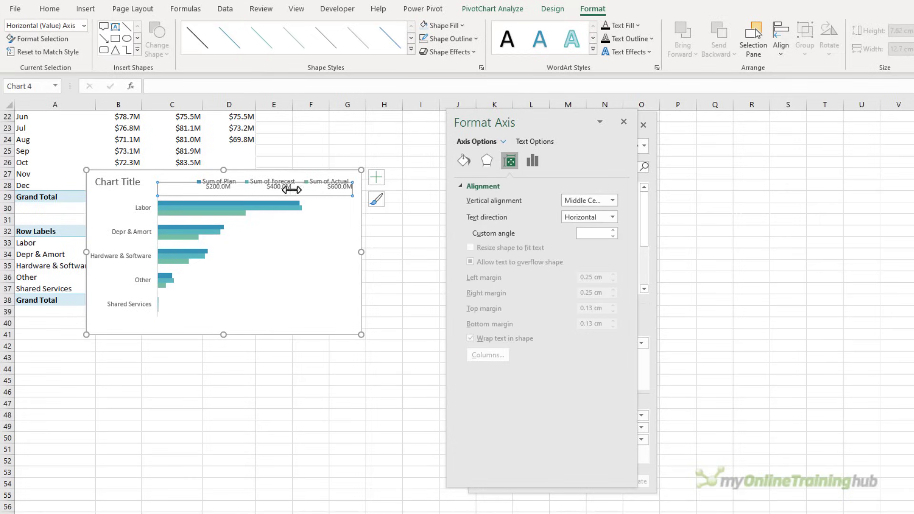
click(532, 160)
click(510, 436)
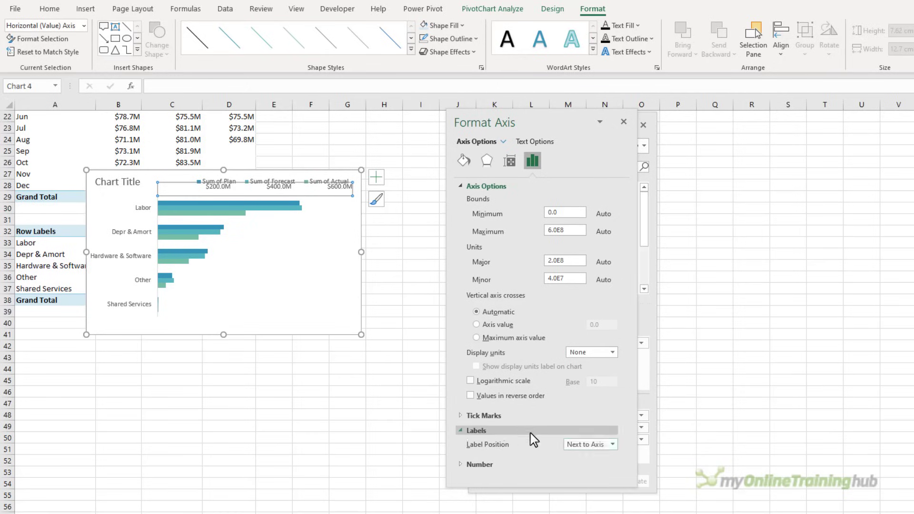
click(612, 444)
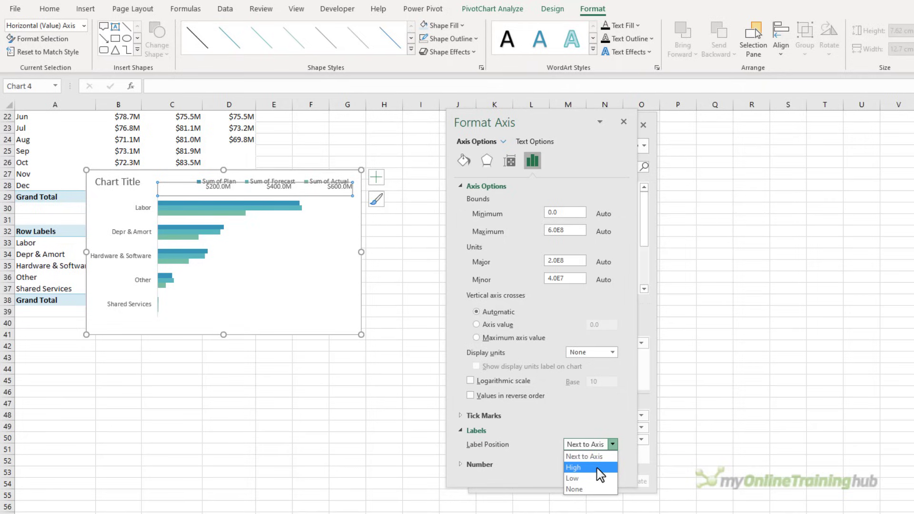
click(600, 469)
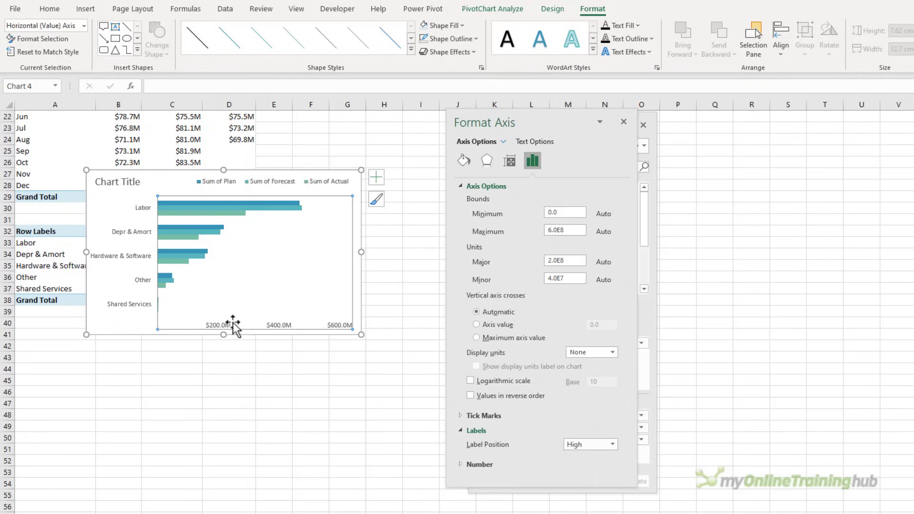
Select the bar chart's Sum of Forecast series for formatting.
click(211, 209)
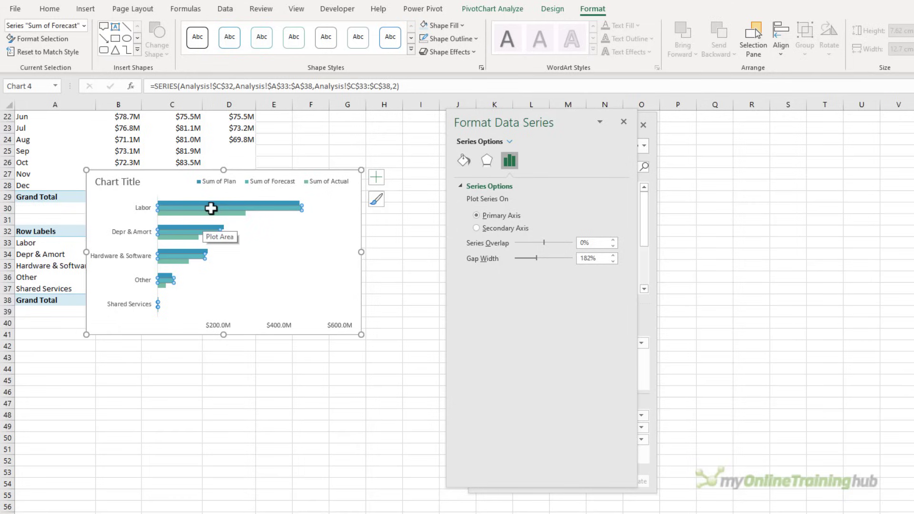
Set the bar chart's series overlap to 100% and gap width to 30%.
click(580, 242)
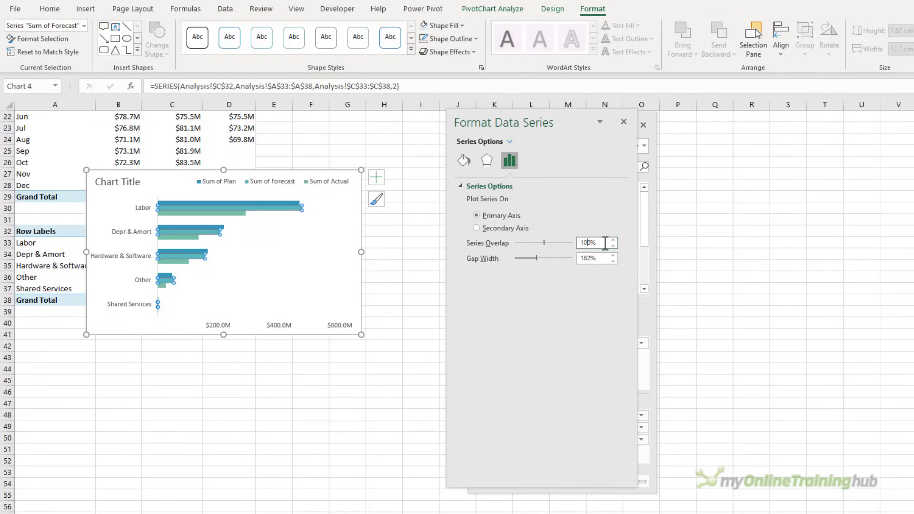
text(10)
key(Tab)
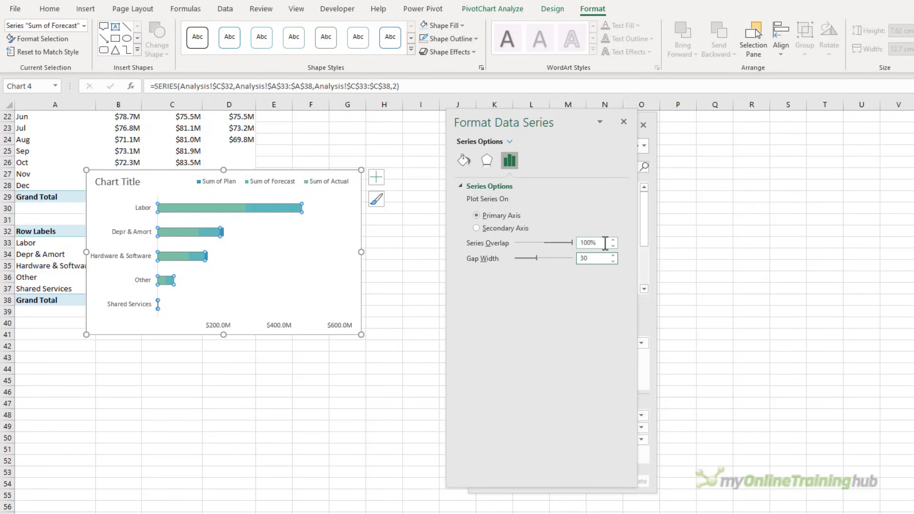
key(Tab)
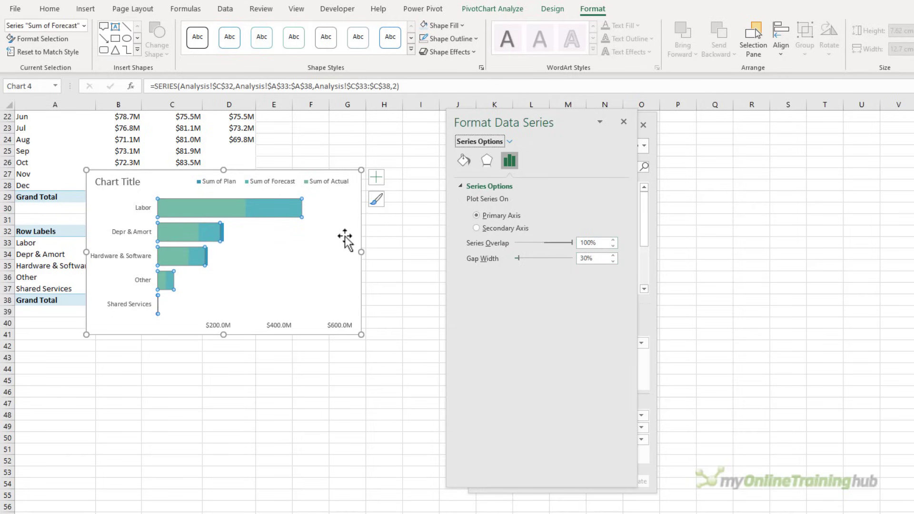
Fill the Sum of Plan series bars with the solid gray theme color.
click(223, 233)
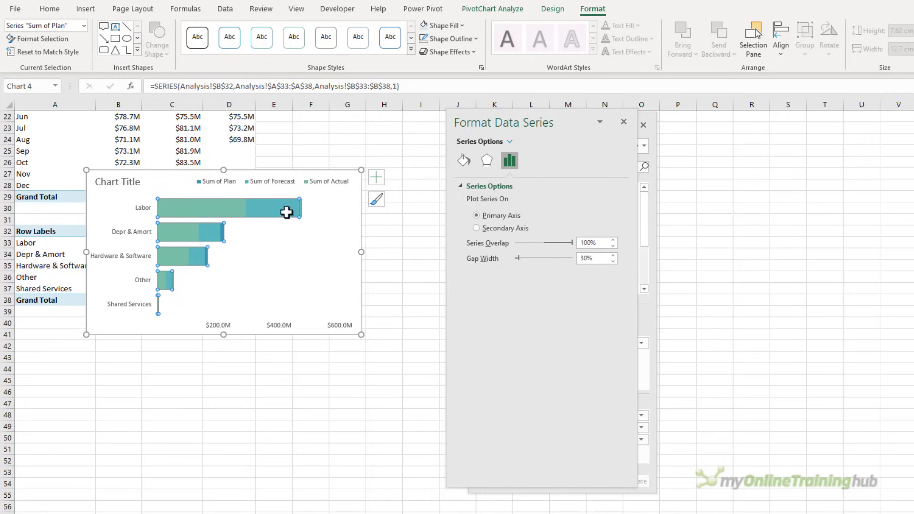
click(463, 160)
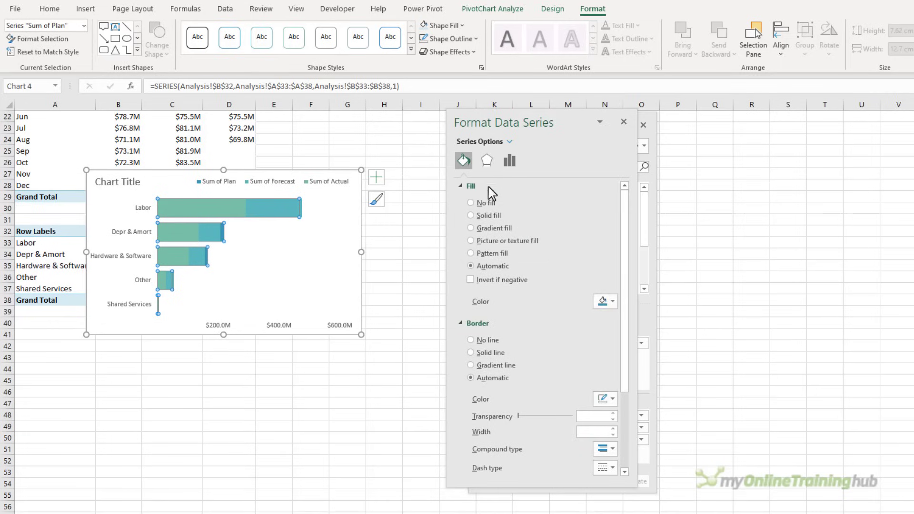
click(608, 304)
click(667, 331)
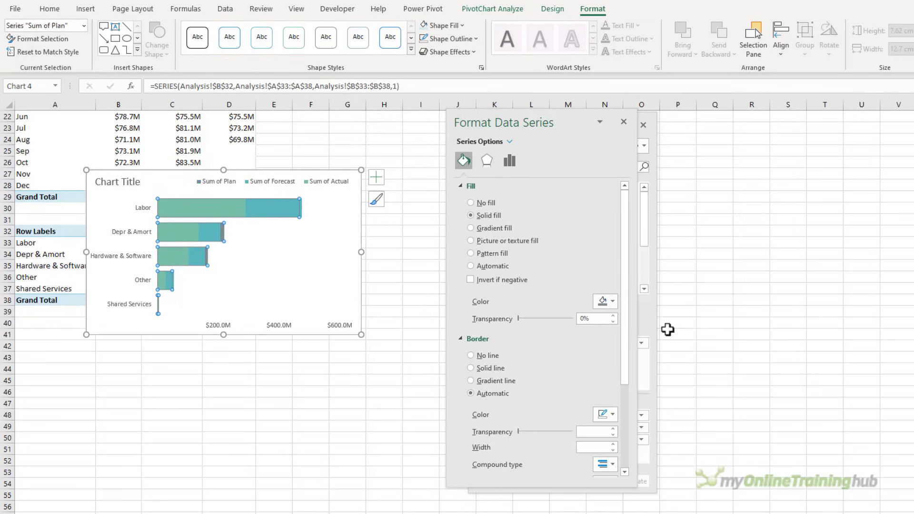
Fill the Sum of Actual series bars with standard light blue and make the fill partly transparent.
click(220, 206)
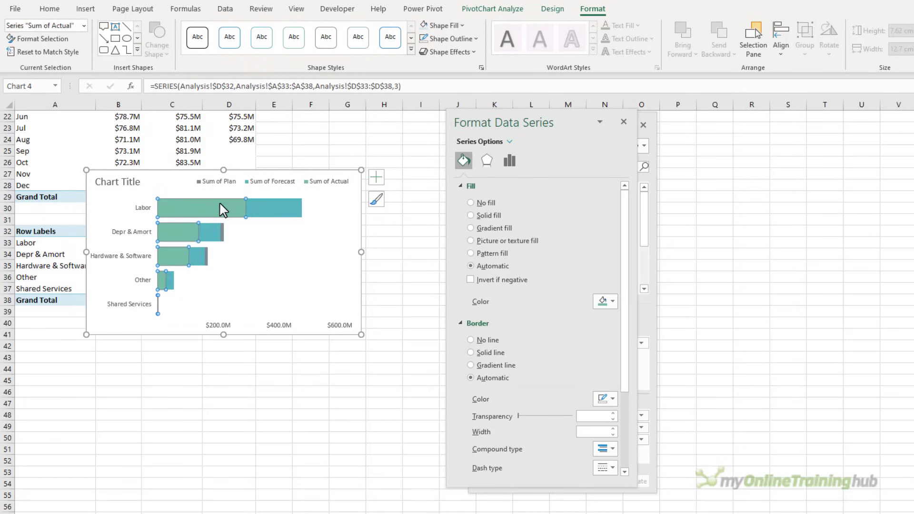
click(610, 303)
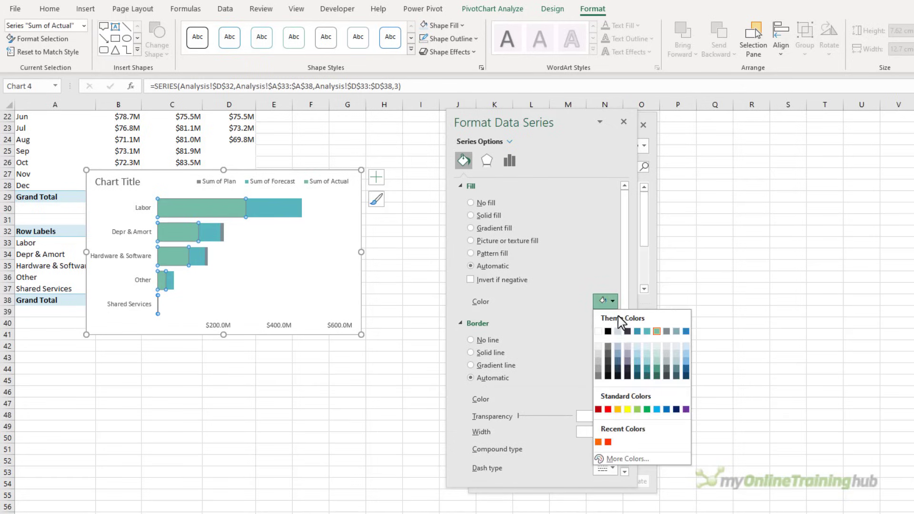
click(656, 409)
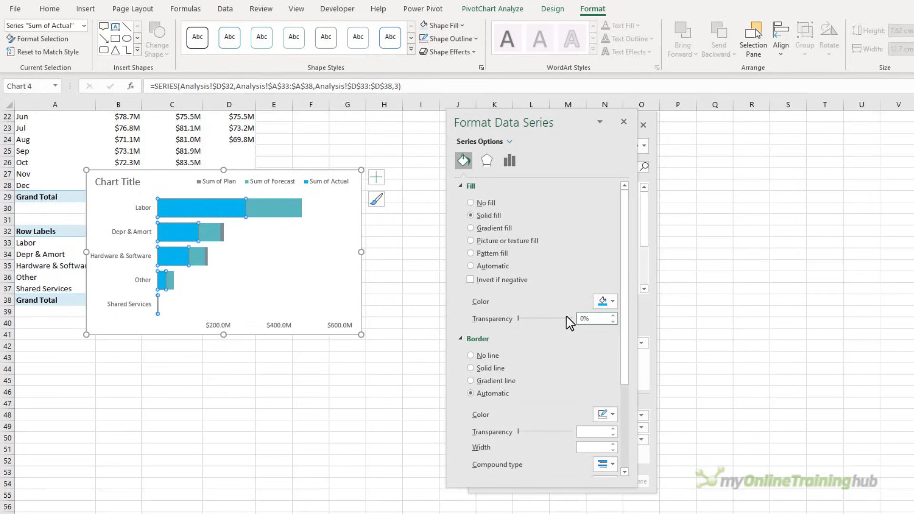
text(5)
key(Tab)
Give the Sum of Forecast series no fill and a dashed light blue border 1.25 pt wide.
click(278, 211)
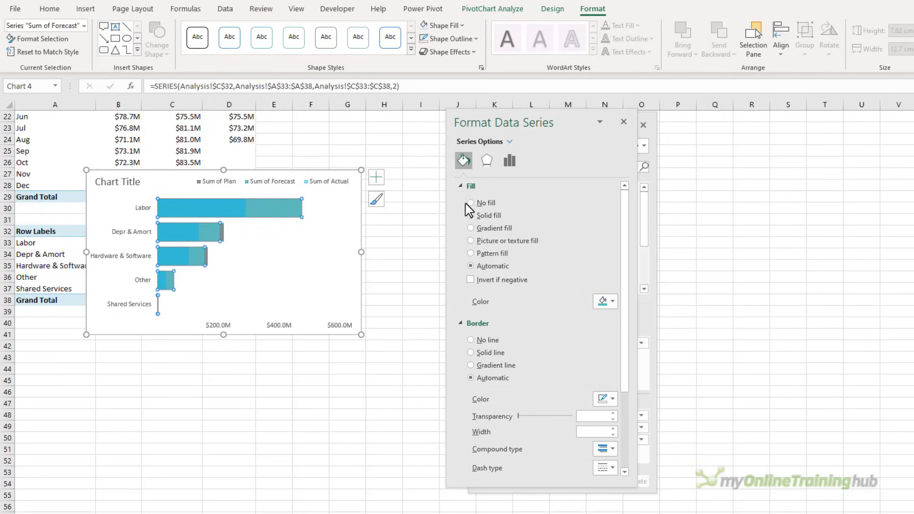
click(487, 203)
click(609, 376)
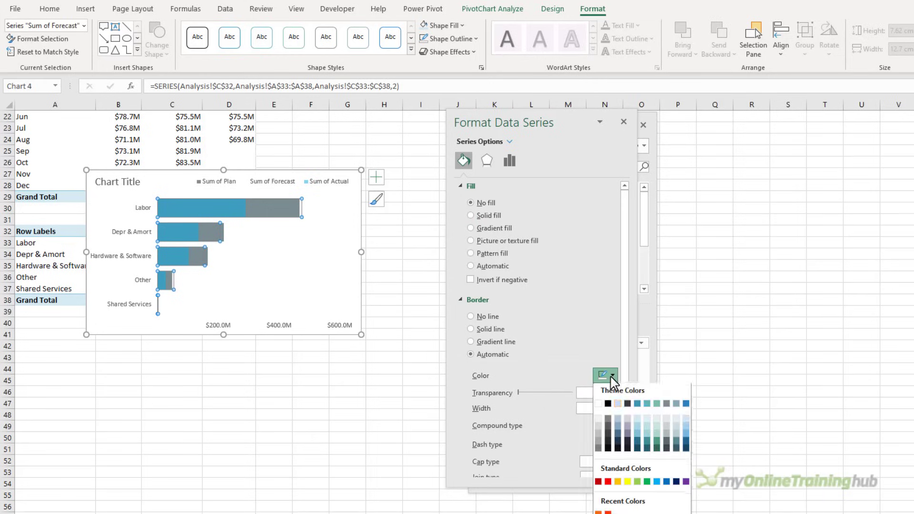
click(657, 484)
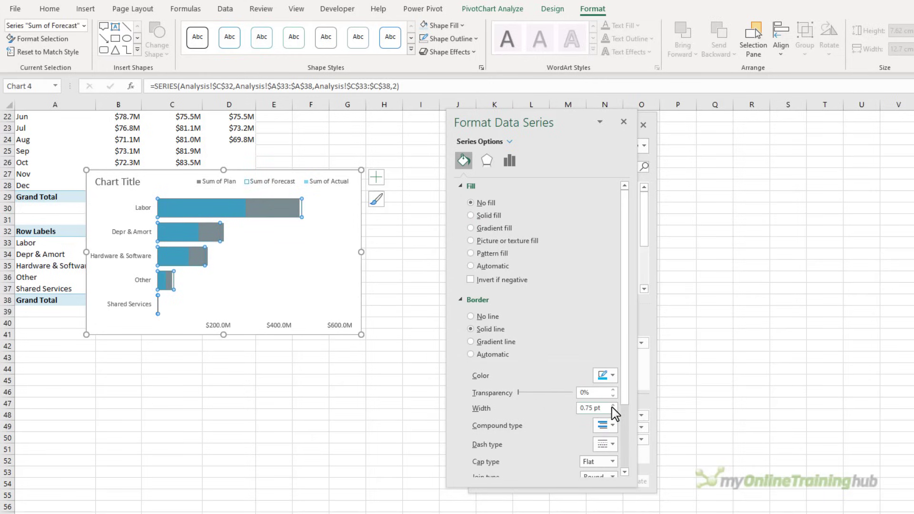
click(613, 406)
click(610, 444)
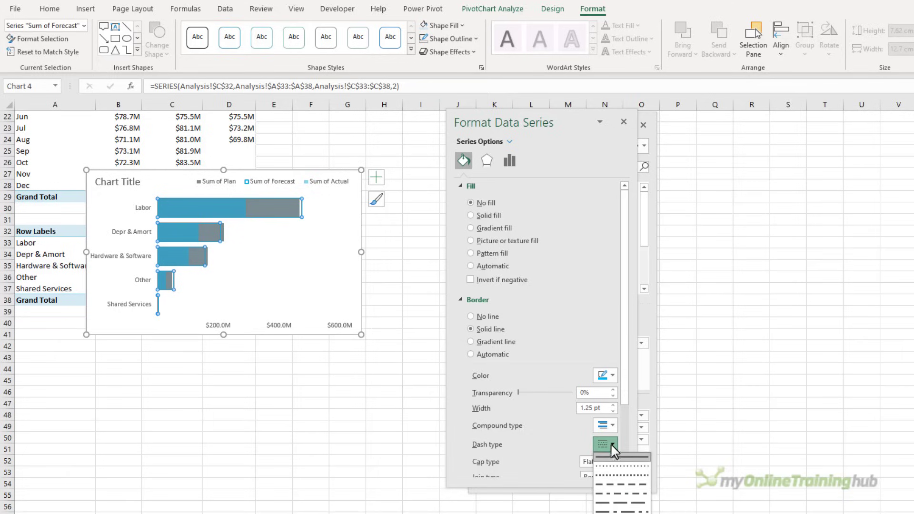
click(615, 486)
Change the bar chart's title to "Cost Element YTD".
click(117, 182)
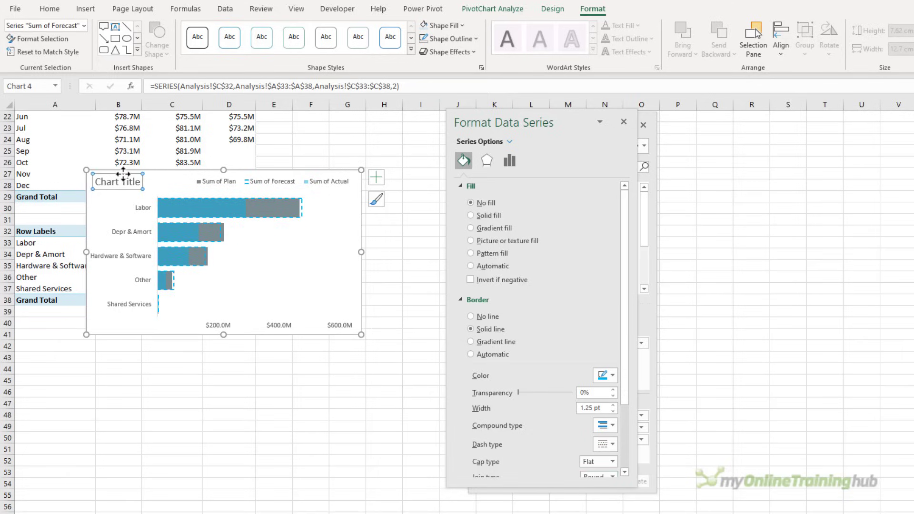
click(116, 181)
triple_click(116, 181)
text(Cost Eleme)
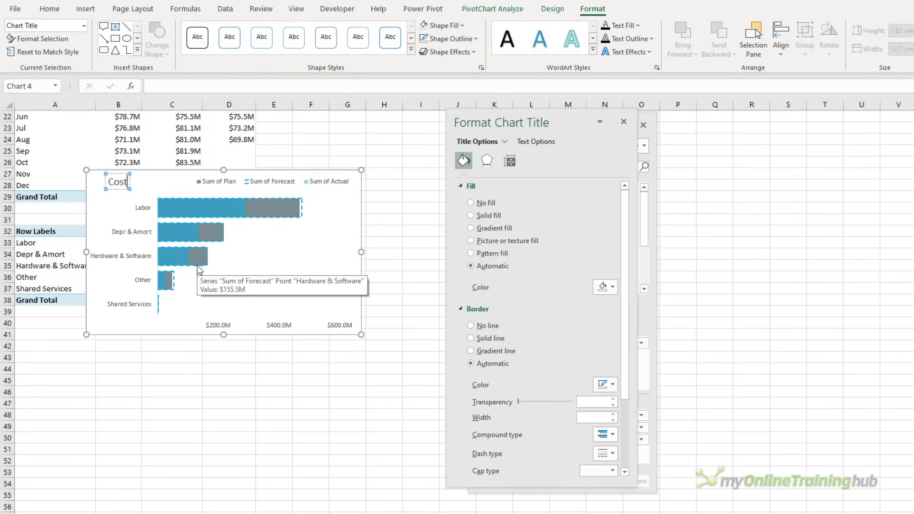
text(nt YTD)
Move the Cost Element YTD chart from the Analysis sheet to cell K4 on the Dashboard sheet.
click(188, 174)
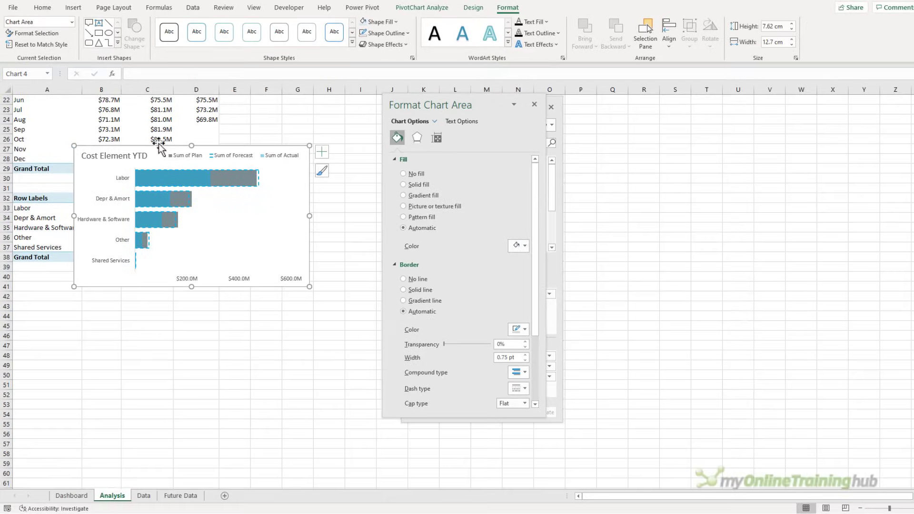
key(ctrl+x)
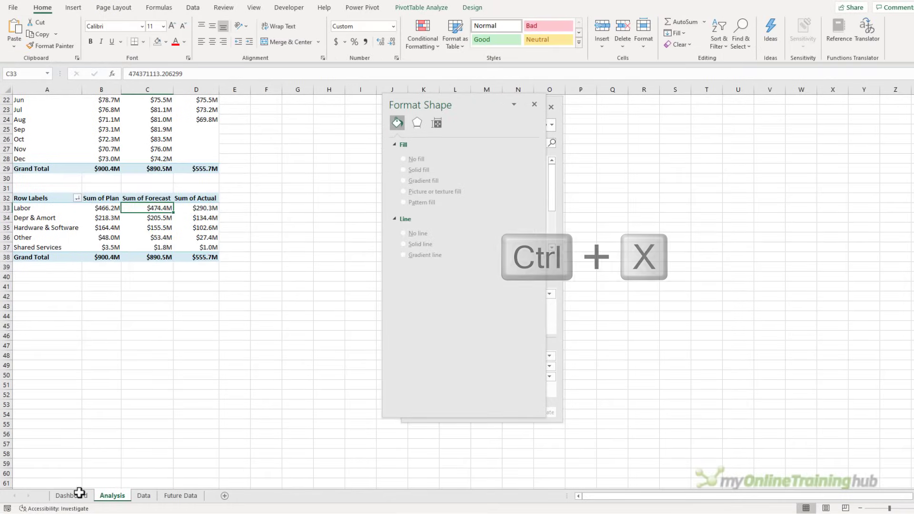
click(76, 496)
click(364, 139)
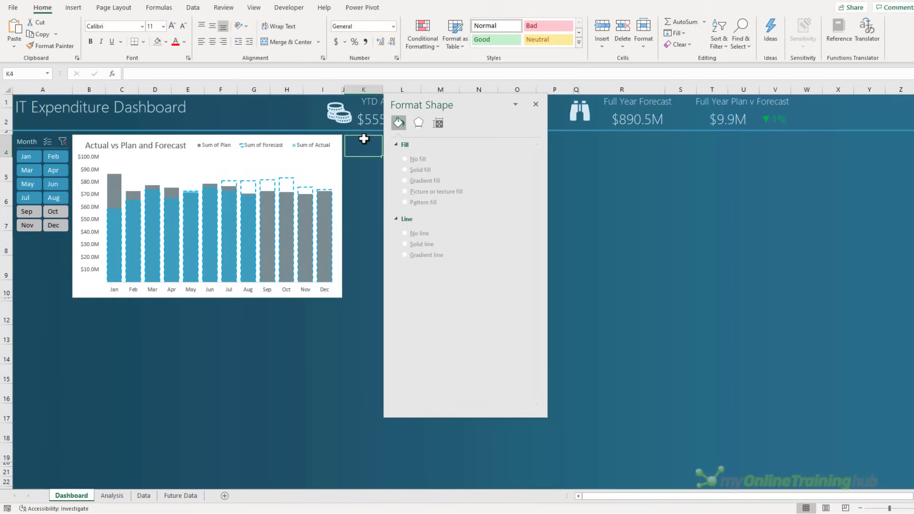
key(ctrl+v)
Close the chart formatting pane and resize the Cost Element YTD chart to match the neighbouring chart's height.
click(536, 104)
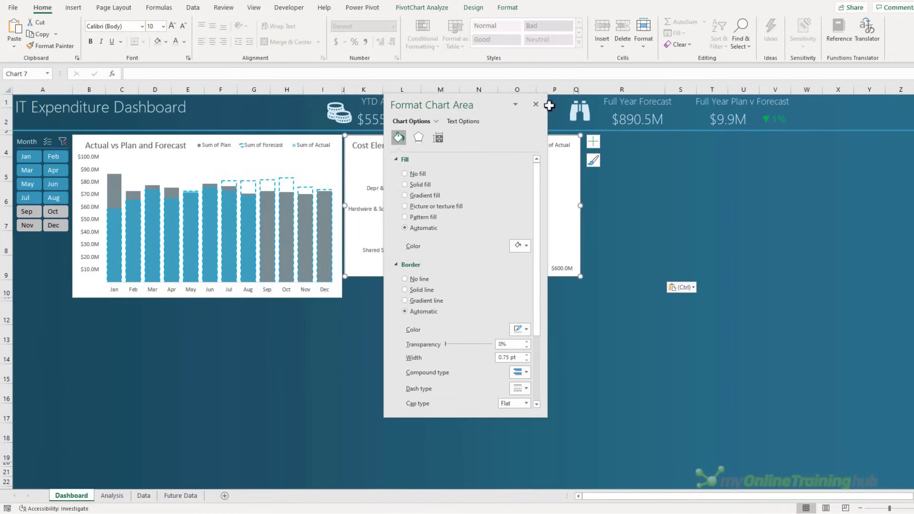
click(538, 104)
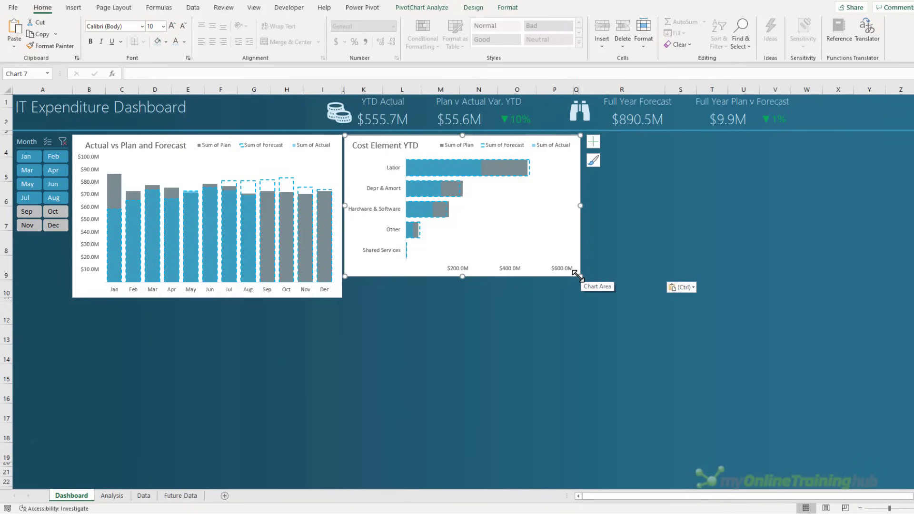
drag(579, 276, 573, 295)
key(Escape)
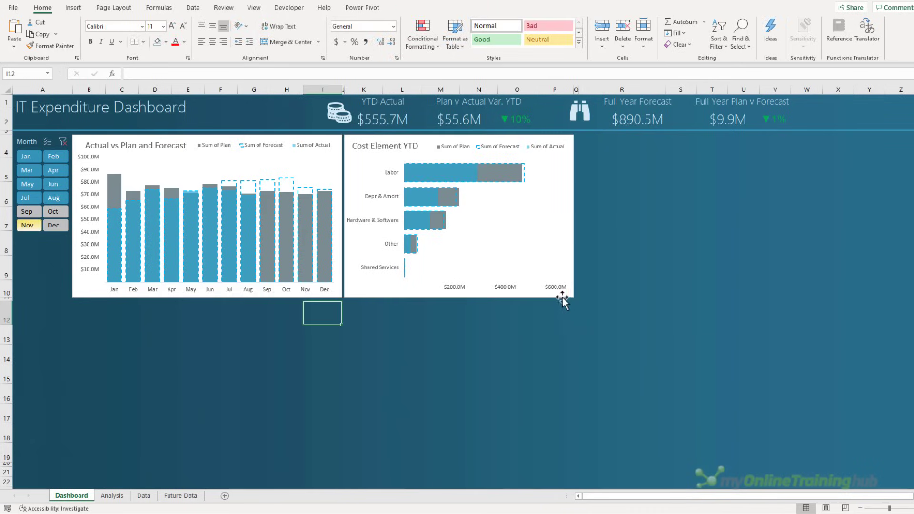
Examine the IT Area YTD Variances chart in the completed dashboard workbook, then return to the working file.
key(alt+Tab)
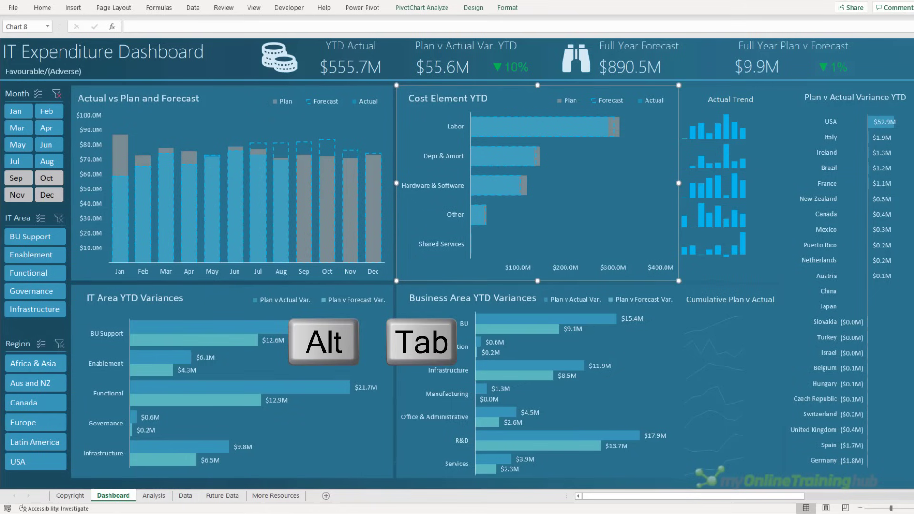
click(226, 296)
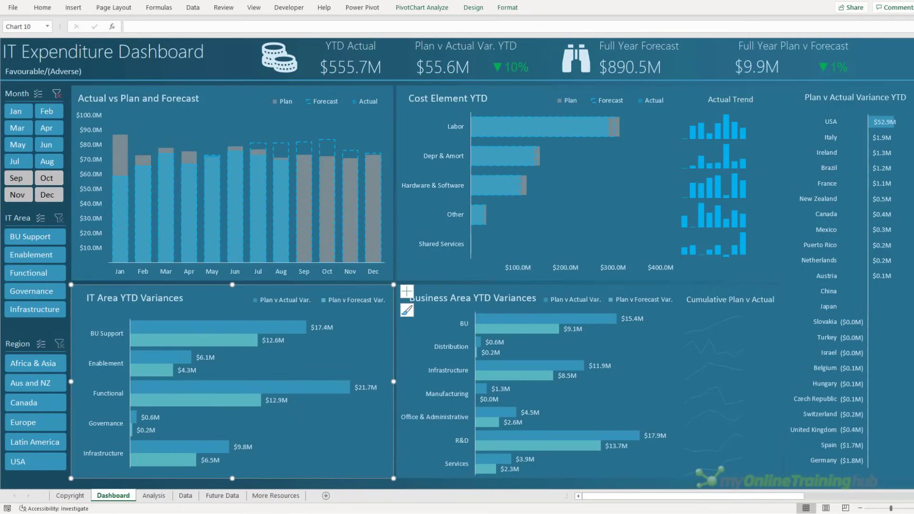
key(alt+Tab)
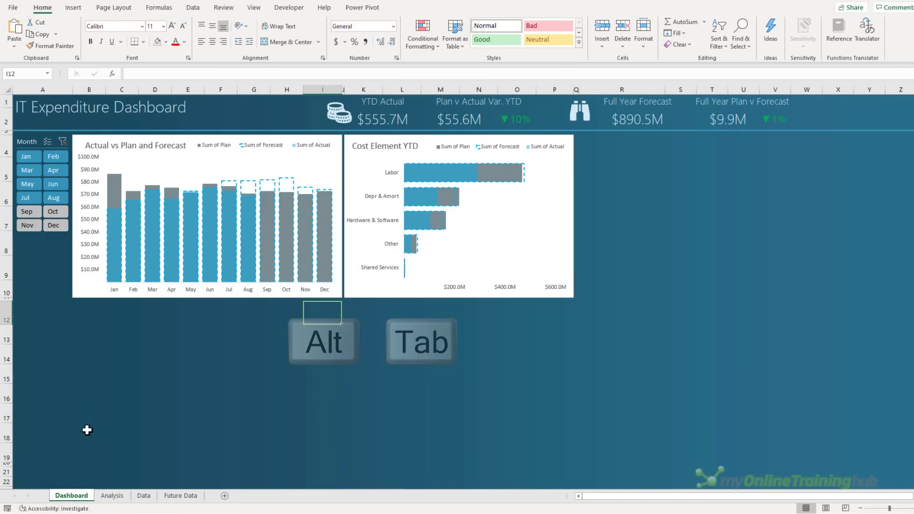
Insert a PivotTable from the Data table into the existing Analysis sheet at cell A42.
click(138, 495)
click(73, 7)
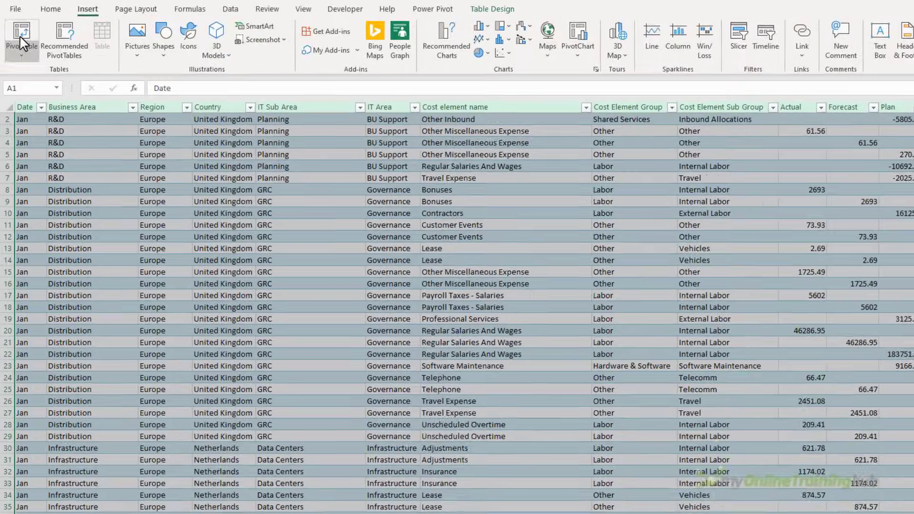
click(18, 30)
click(220, 292)
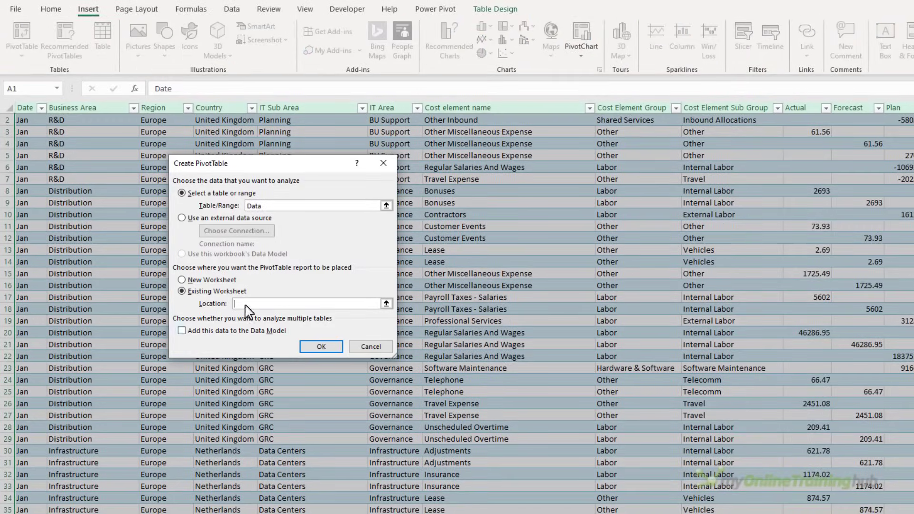
click(115, 513)
click(65, 353)
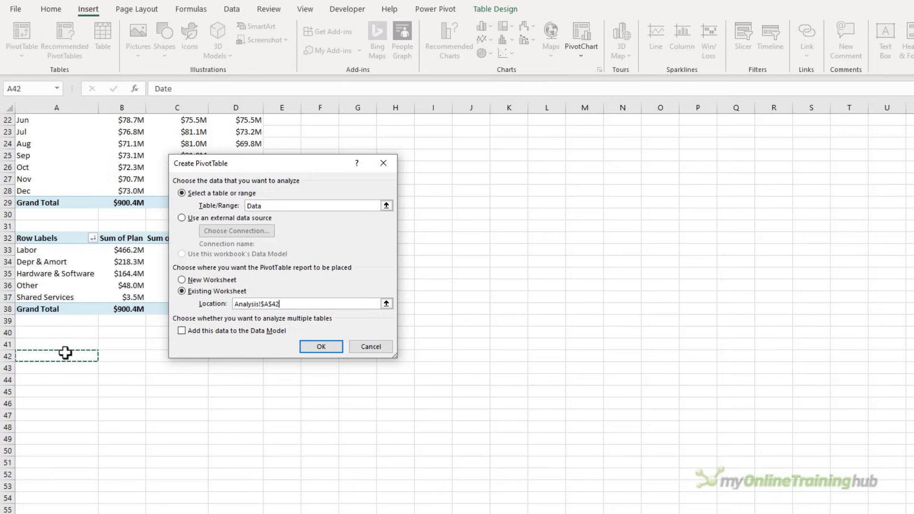
click(321, 344)
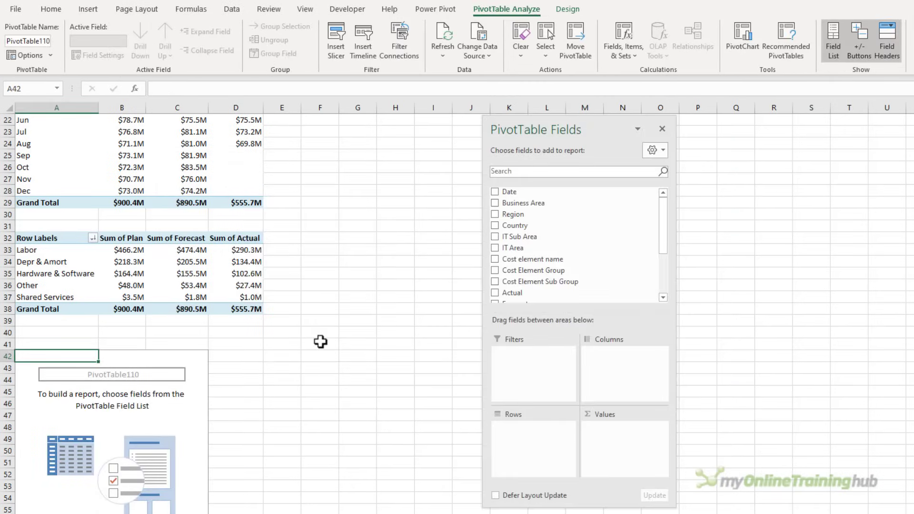
Add IT Area as PivotTable rows, with Plan v Actual Var. and Plan v Forecast Var. as values.
click(494, 248)
scroll(540, 259, down, 1)
scroll(541, 260, down, 2)
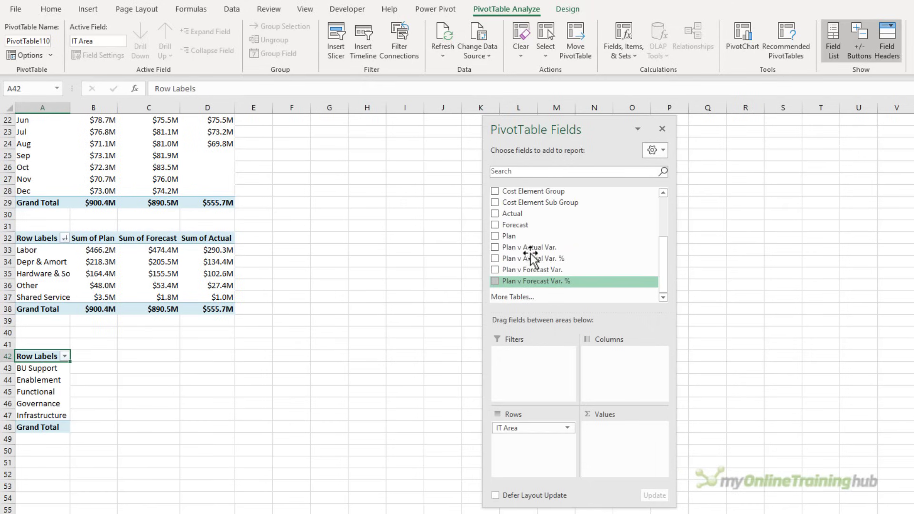
click(495, 248)
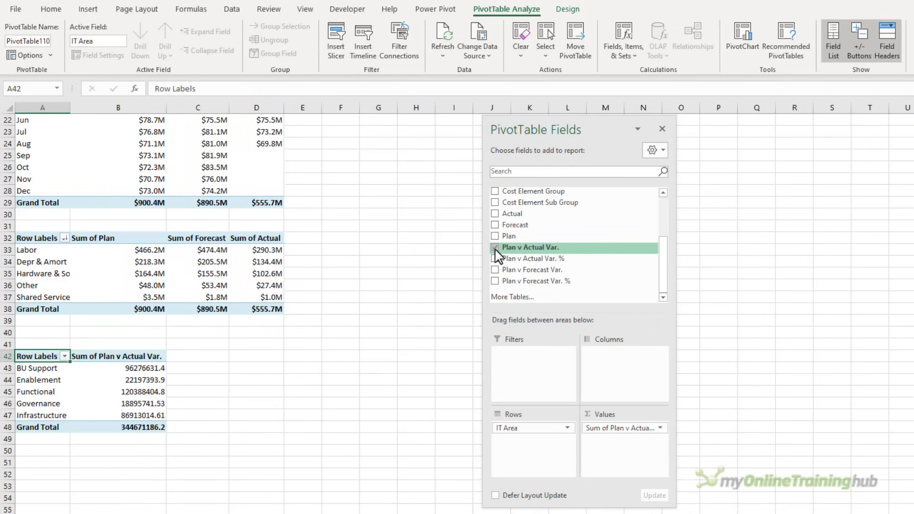
click(495, 270)
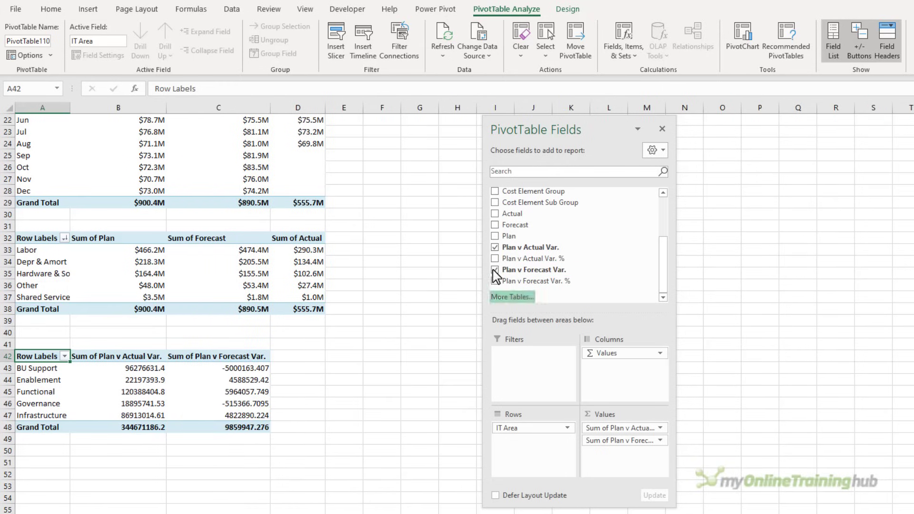
Apply the custom dollar-millions number format with one decimal to the Sum of Plan v Actual Var. values.
right_click(132, 373)
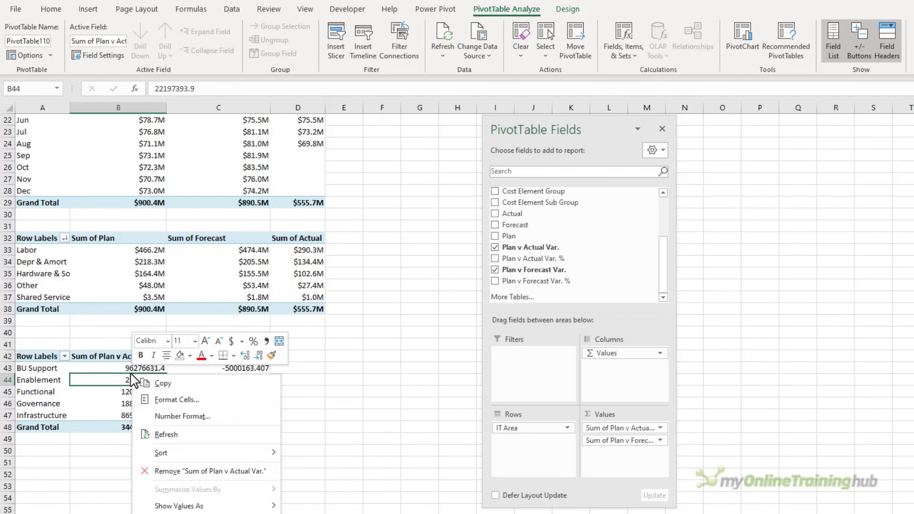
click(181, 414)
click(86, 405)
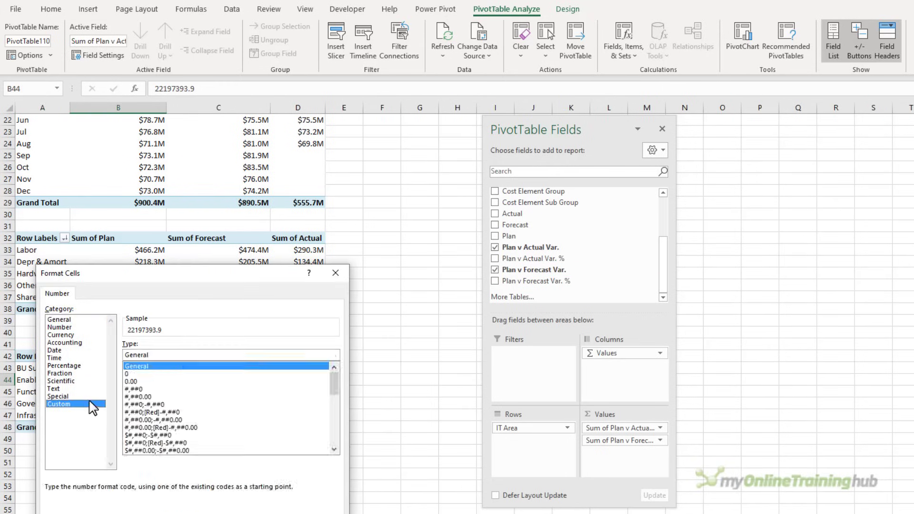
click(154, 398)
key(End)
key(Return)
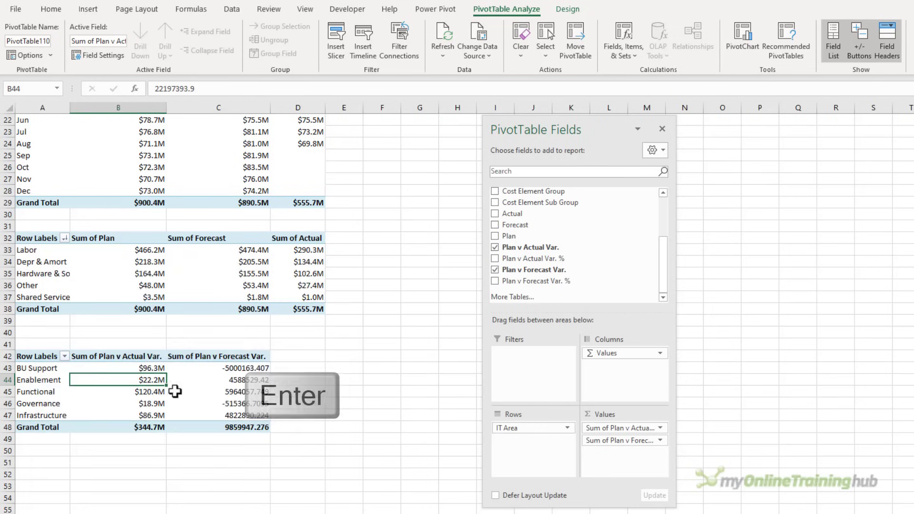
Apply the custom dollar-millions number format with one decimal to the Sum of Plan v Forecast Var. values.
right_click(214, 379)
click(246, 428)
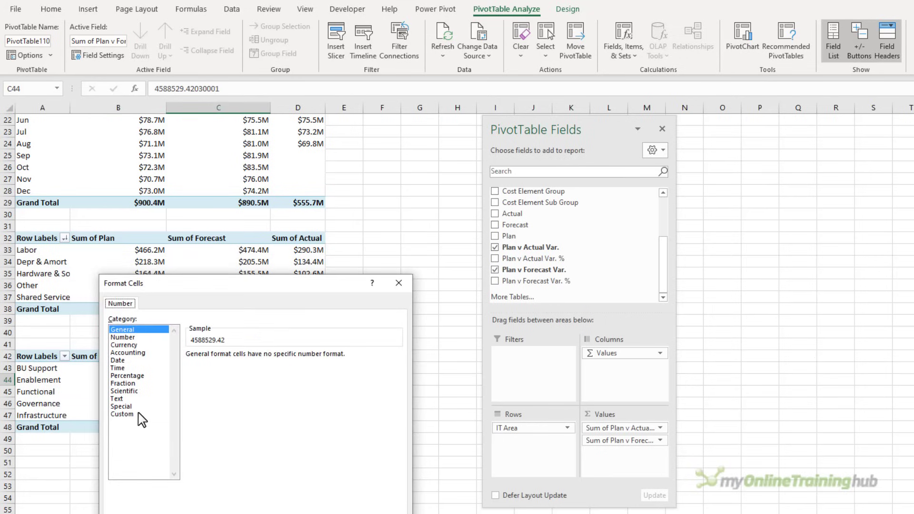
click(122, 414)
click(206, 407)
key(End)
key(Return)
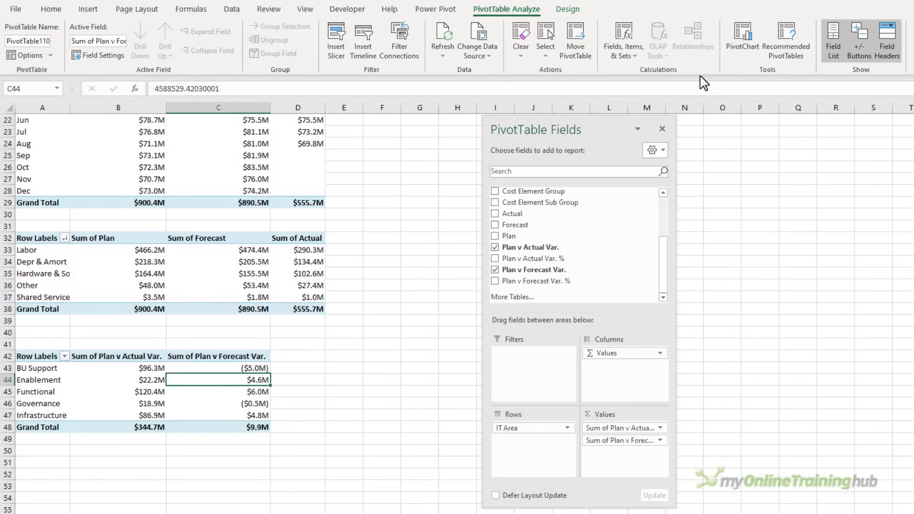
Insert a clustered bar PivotChart from the IT Area PivotTable and hide all its field buttons.
click(743, 38)
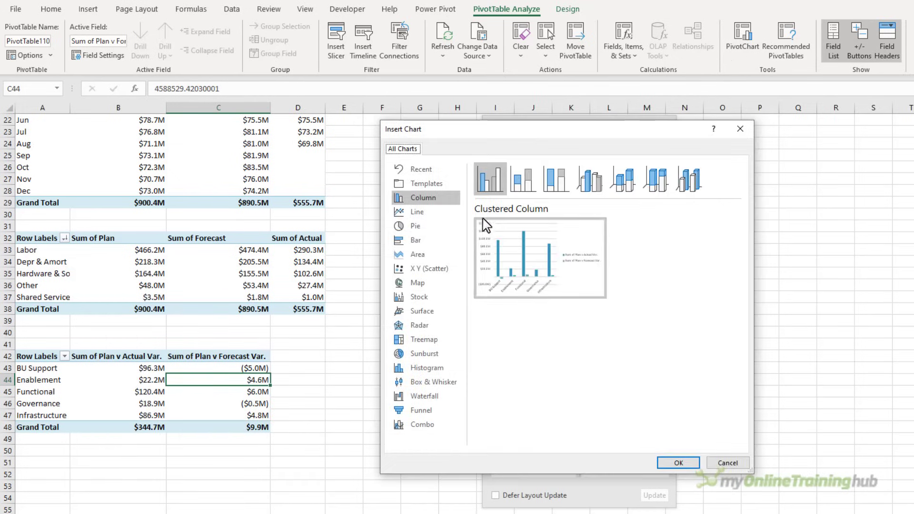
click(454, 242)
click(671, 463)
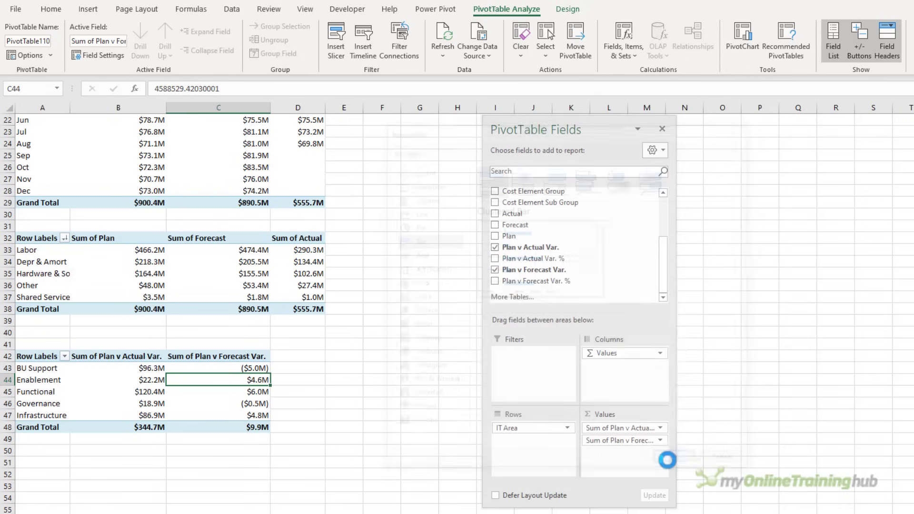
drag(454, 267, 187, 230)
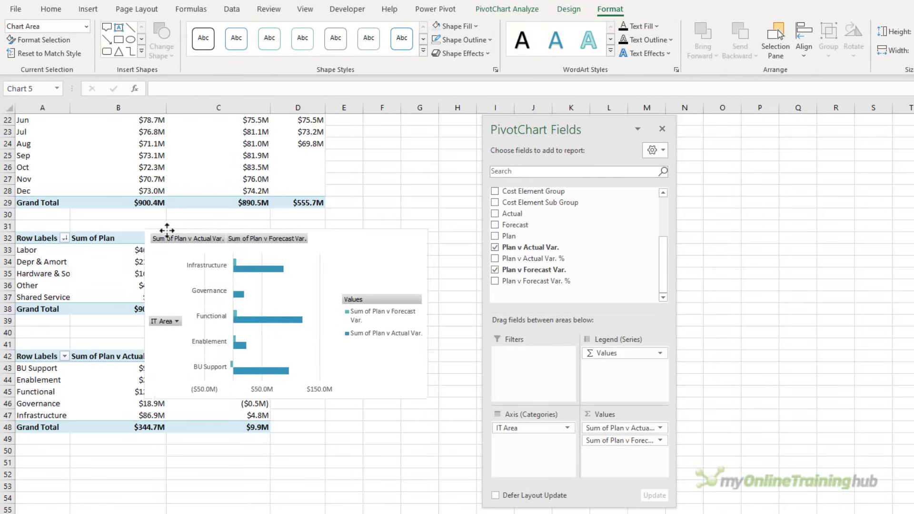
right_click(147, 238)
click(203, 369)
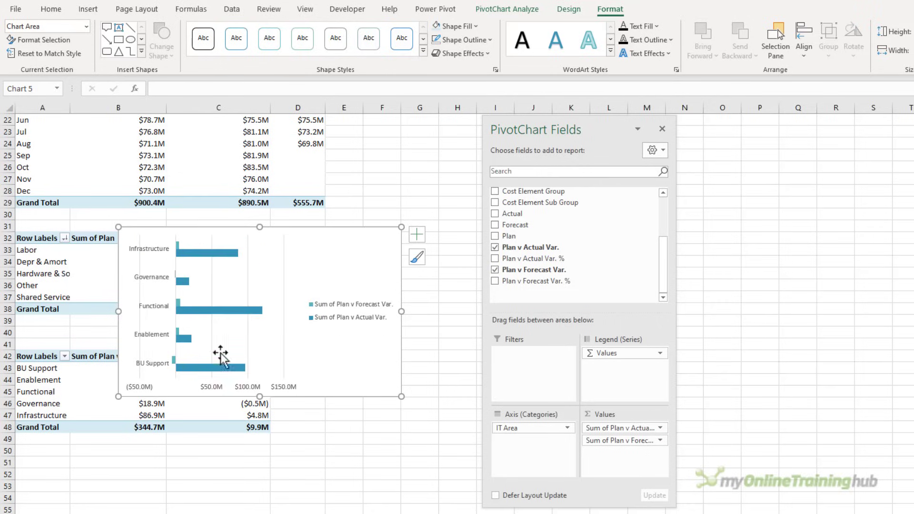
Add a chart title to the IT Area PivotChart and remove its primary horizontal axis and gridlines.
click(417, 234)
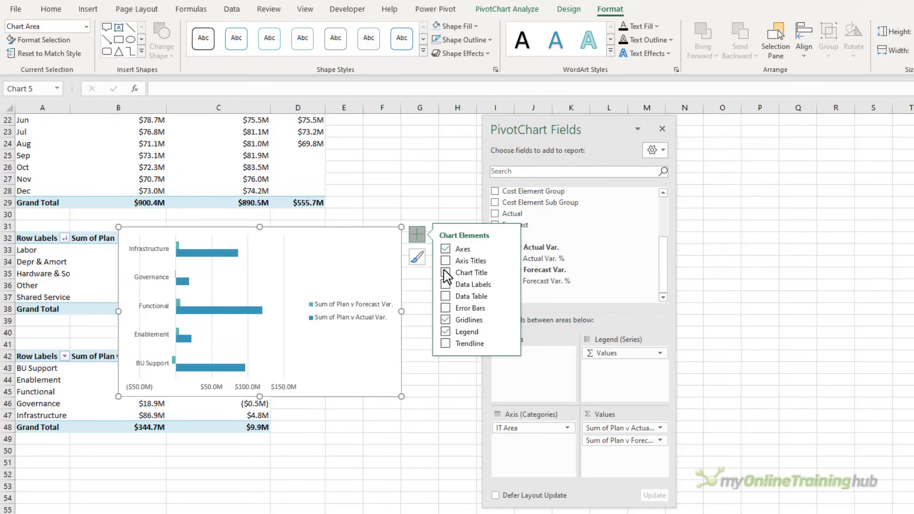
click(446, 273)
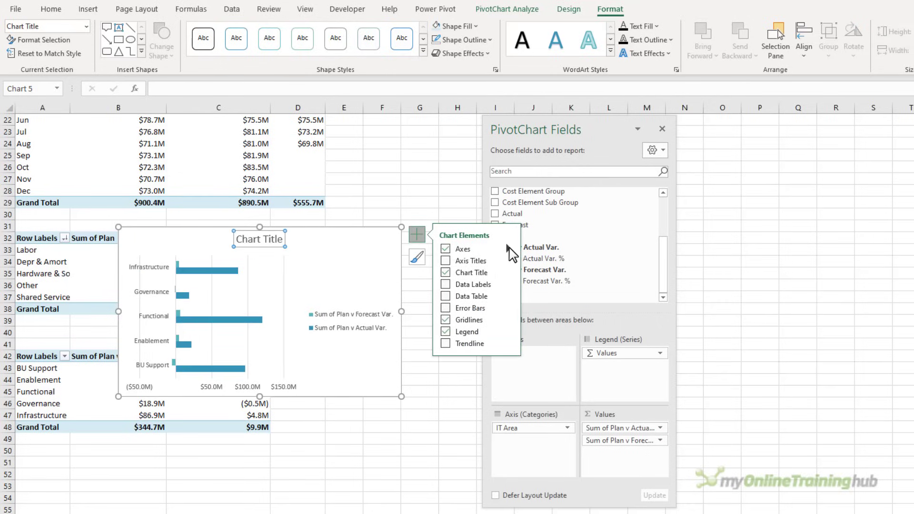
mouse_move(508, 245)
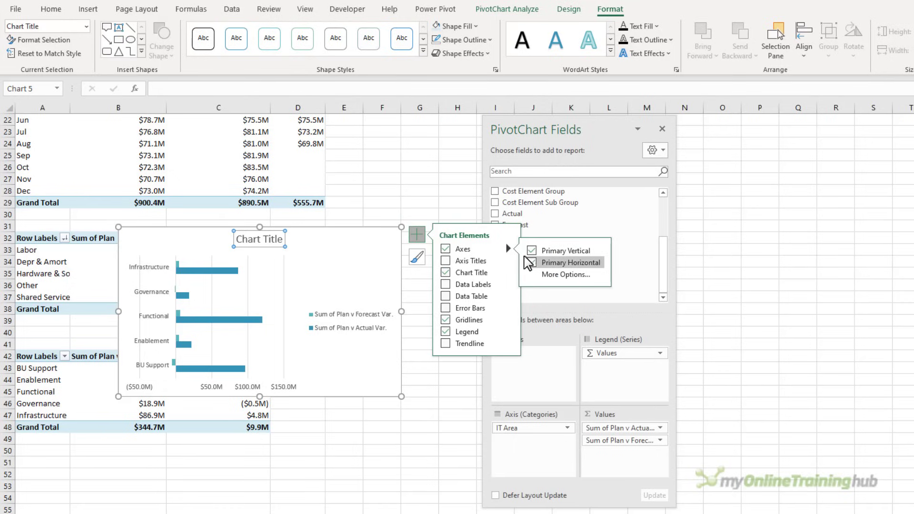
click(532, 263)
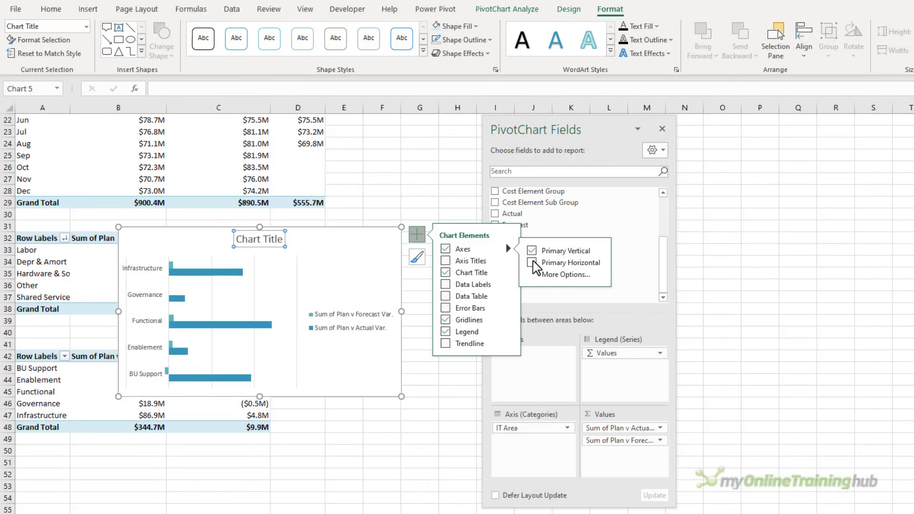
click(476, 320)
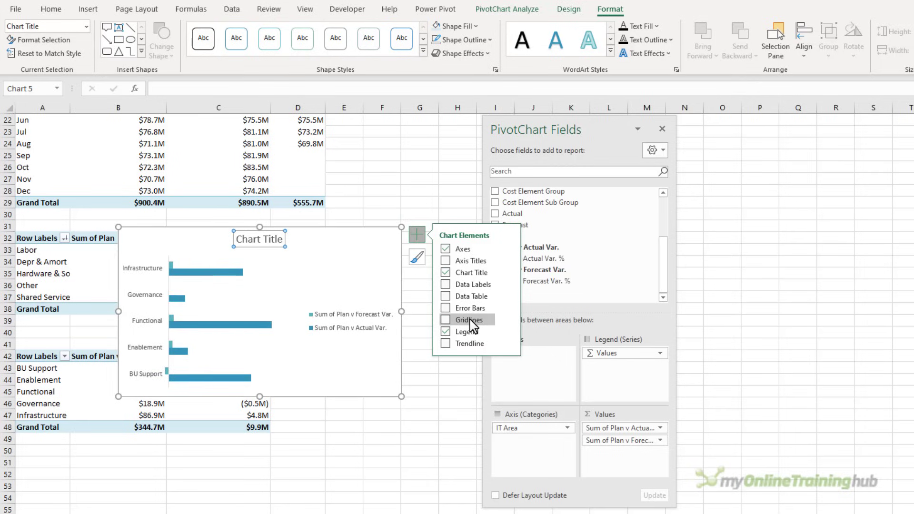
Add data labels to the IT Area PivotChart and place its legend at the top.
click(445, 288)
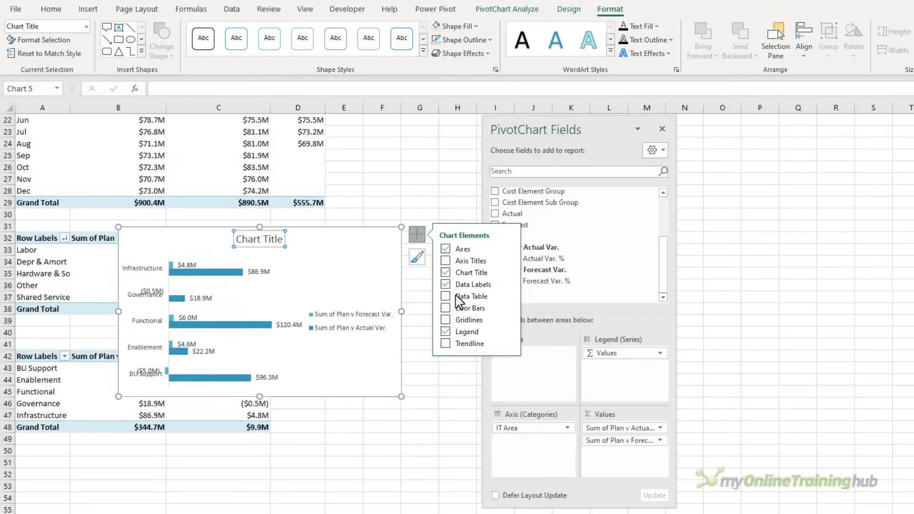
click(514, 332)
click(529, 349)
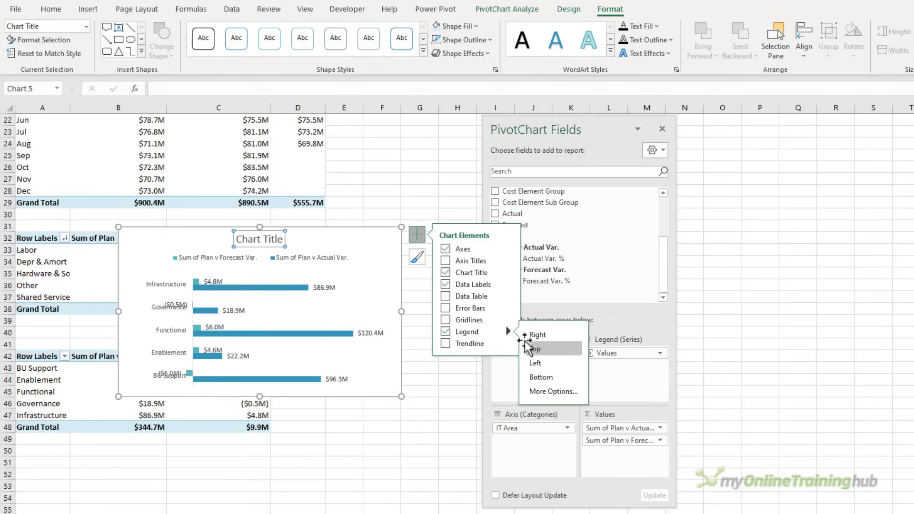
Arrange the chart title at the upper left with the legend beside it, and enlarge the plot area beneath them.
drag(260, 246, 152, 245)
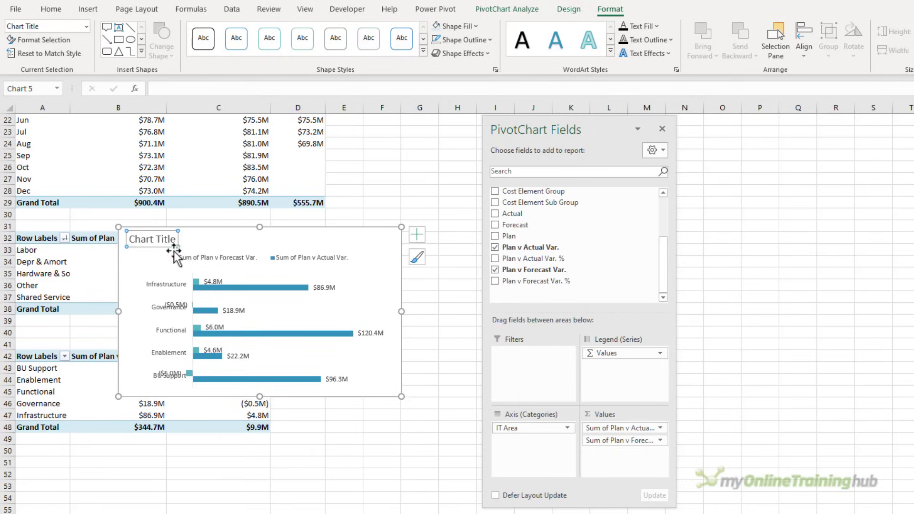
click(208, 257)
drag(208, 257, 260, 251)
click(260, 286)
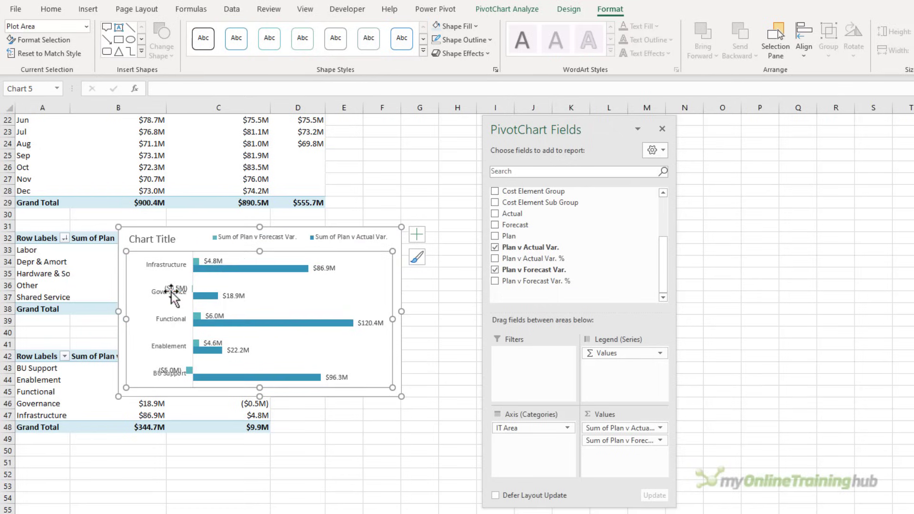
Set the vertical category axis label position to Low and show the categories in reverse order.
click(170, 296)
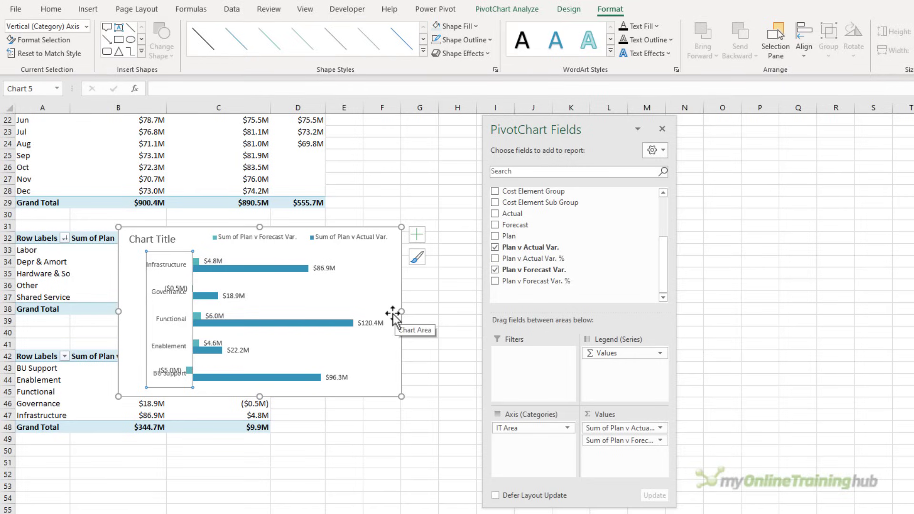
key(ctrl+1)
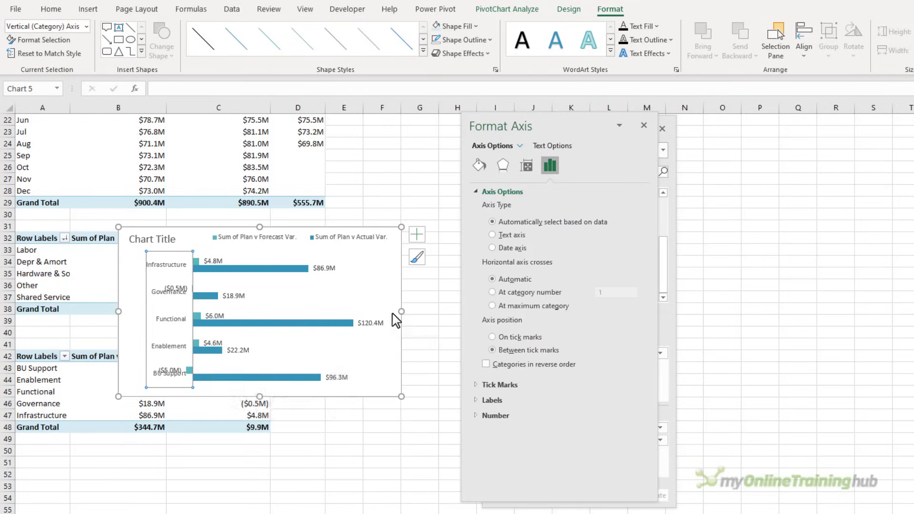
click(536, 403)
click(624, 476)
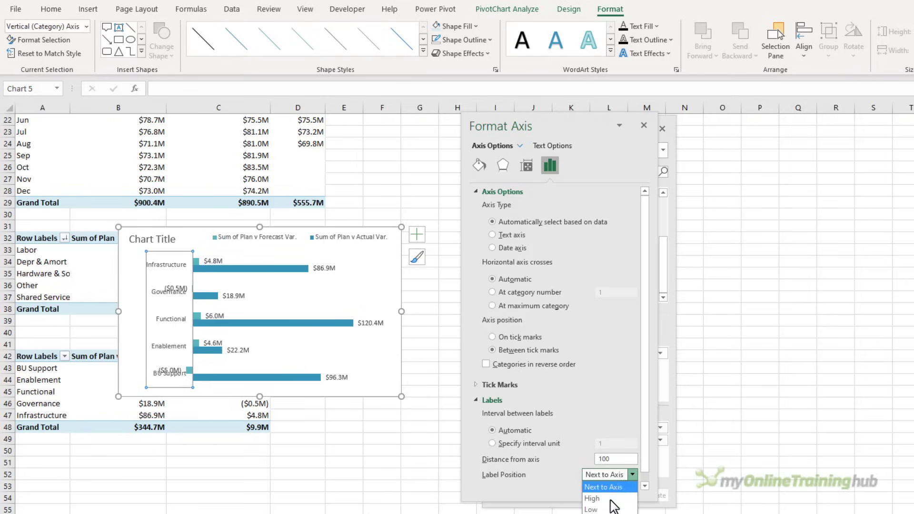
click(608, 506)
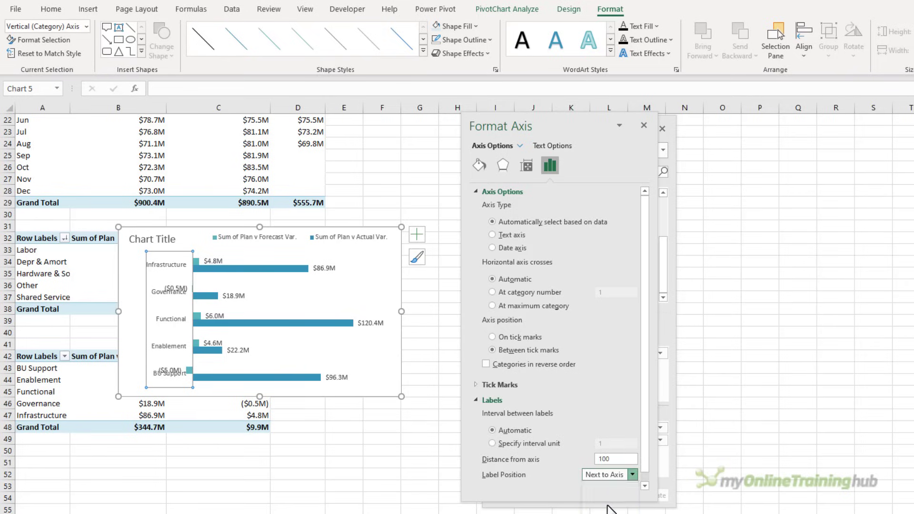
click(486, 364)
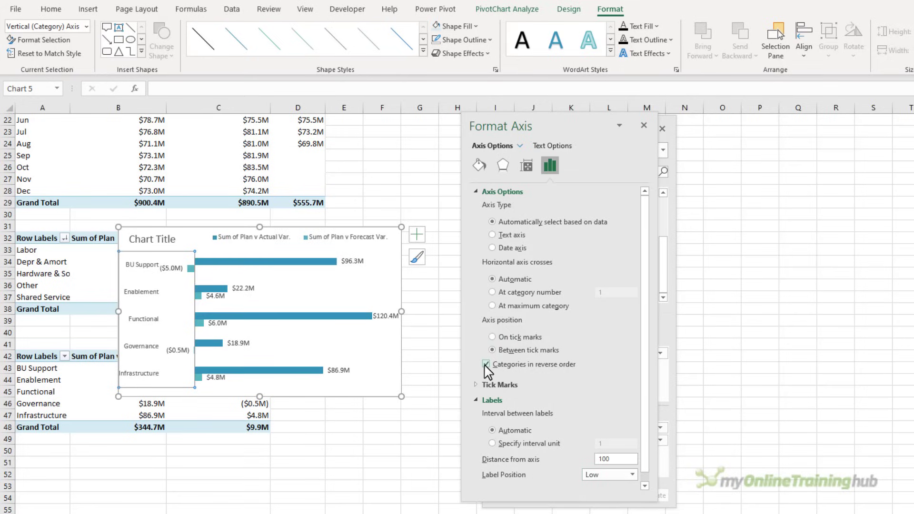
Set the gap width of the IT Area chart's bars to 30%.
click(281, 261)
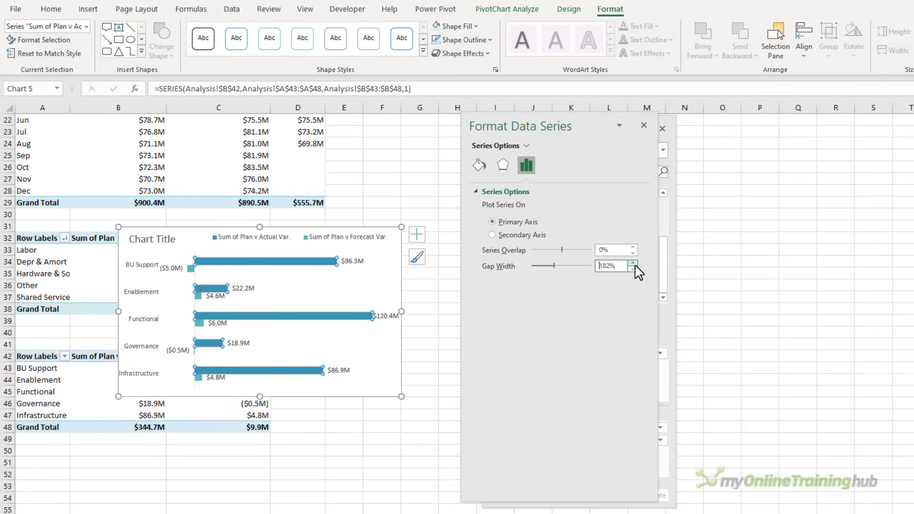
text(30)
key(Return)
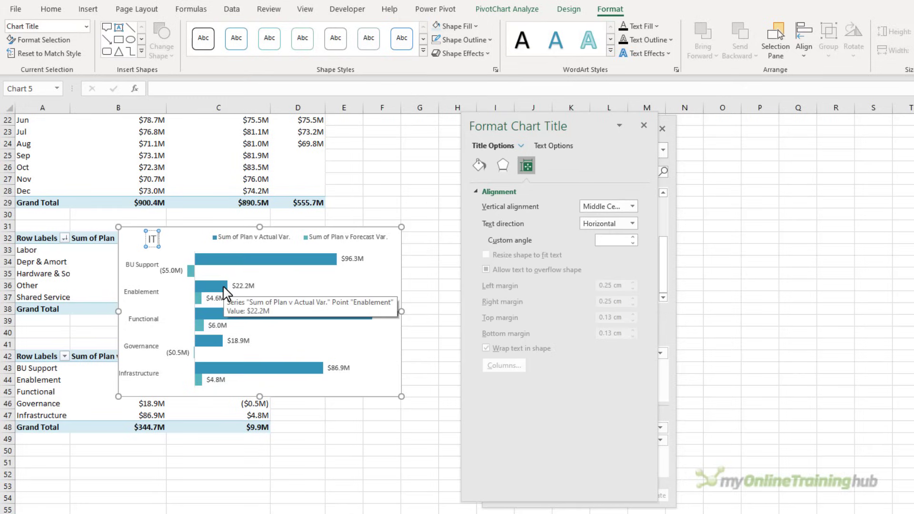
Title the chart "IT Area YTD Variances" and narrow the legend to make room for the title.
text(IT Area)
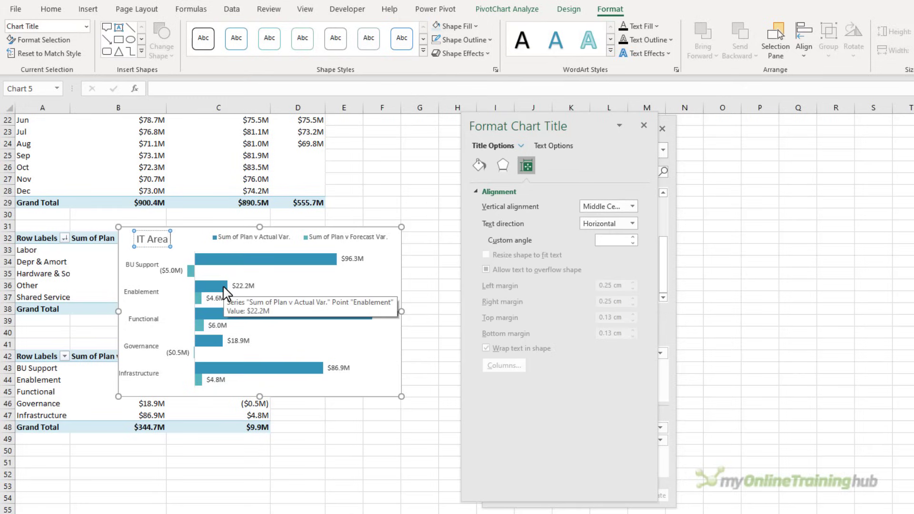
text( YTD Variances)
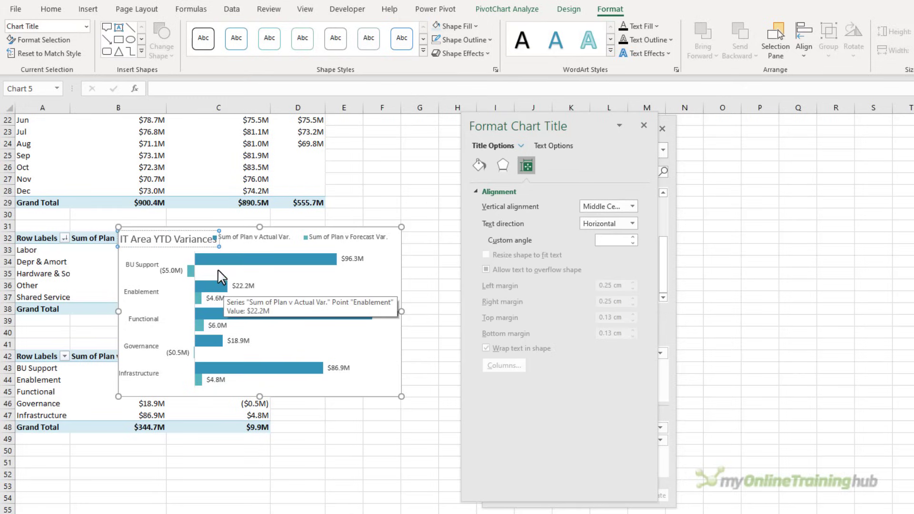
click(248, 238)
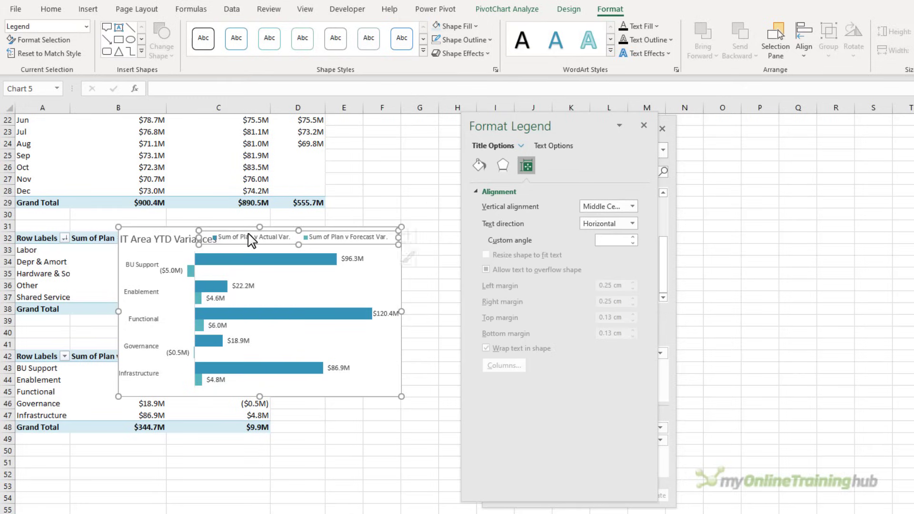
drag(200, 237, 218, 237)
click(194, 231)
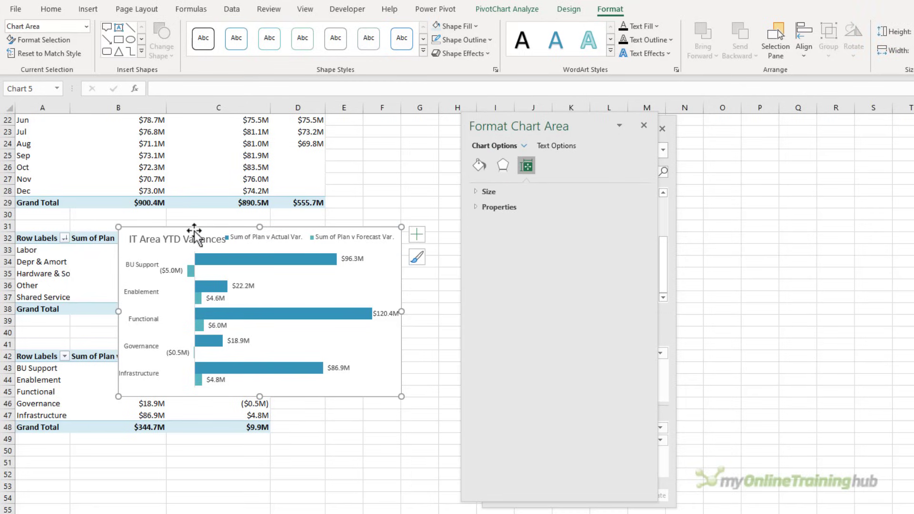
Rename the IT Area PivotTable as ITAreaBar.
click(67, 368)
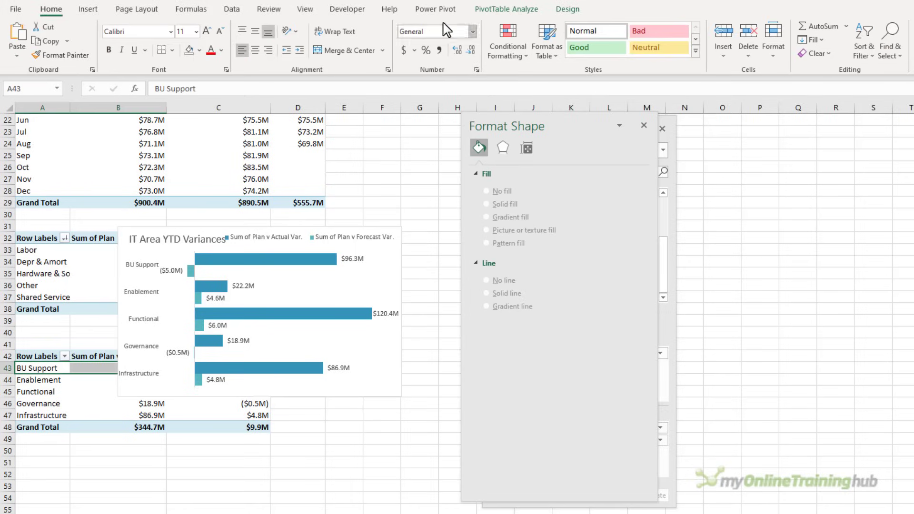
click(484, 10)
click(43, 42)
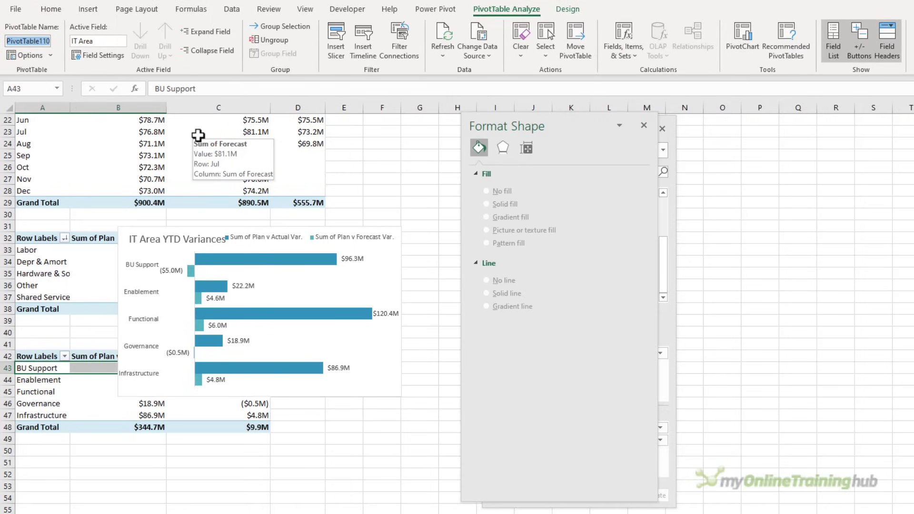
text(ITAreaB)
key(Return)
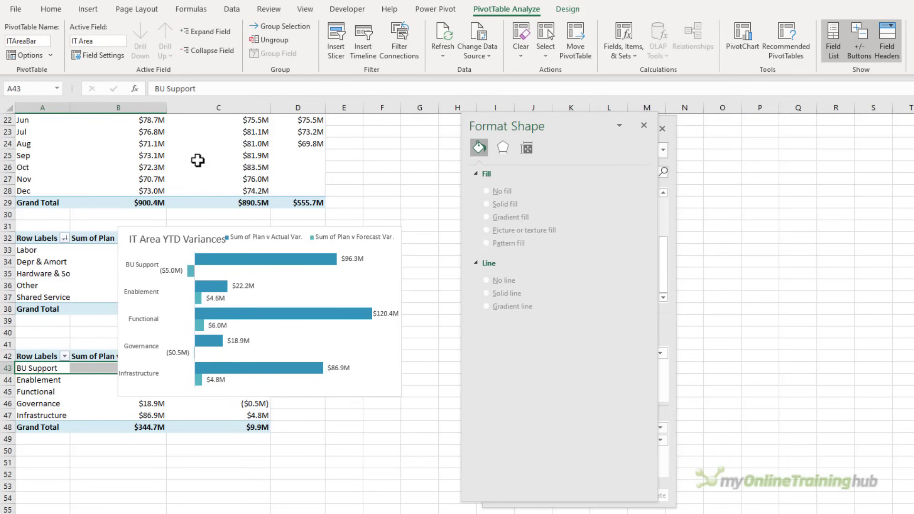
Move the IT Area YTD Variances chart to the Dashboard sheet below Actual vs Plan and Forecast, and resize it to that chart's width.
click(197, 230)
key(ctrl+x)
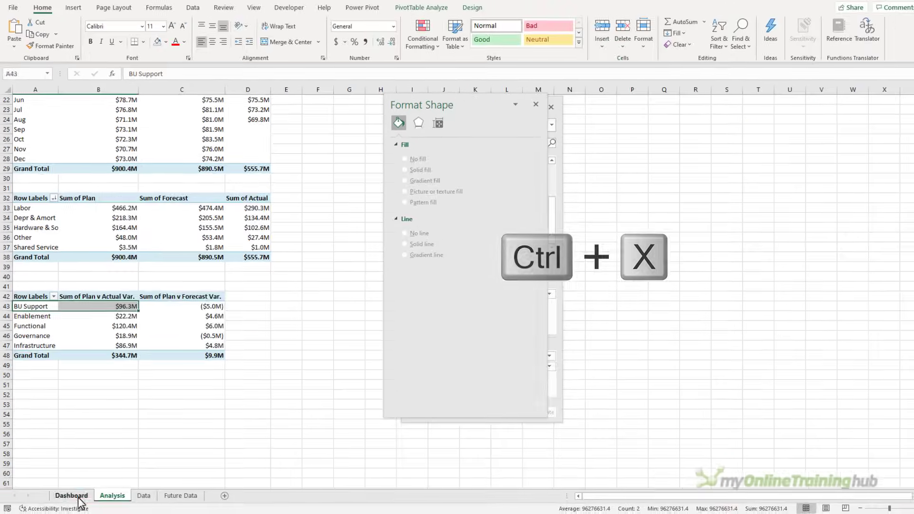
click(72, 496)
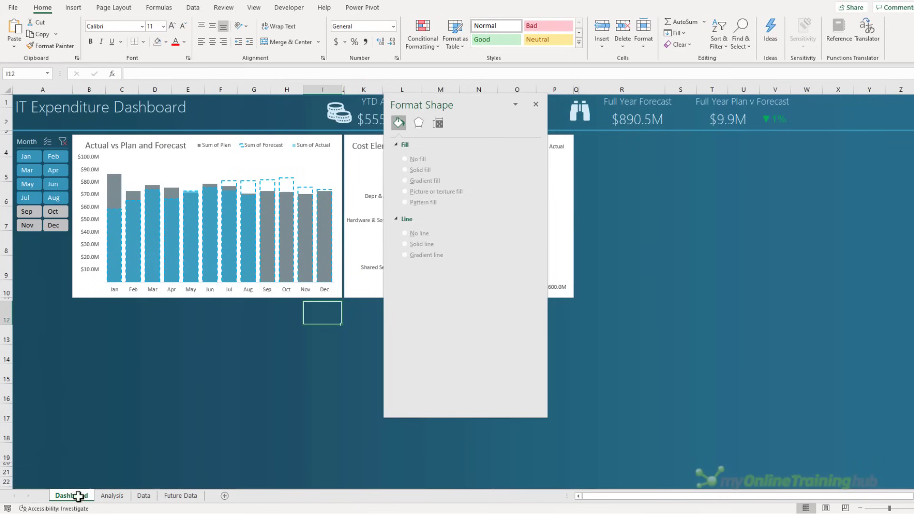
key(ctrl+v)
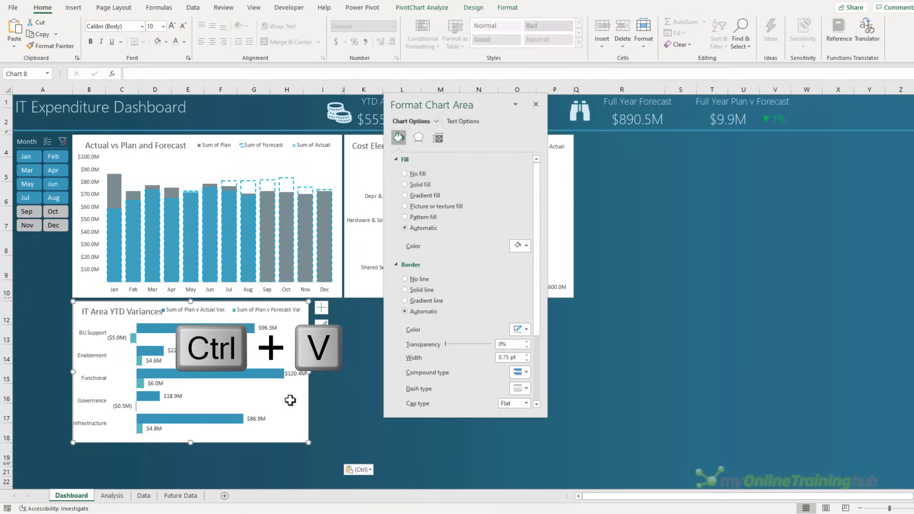
drag(319, 448, 327, 454)
click(351, 421)
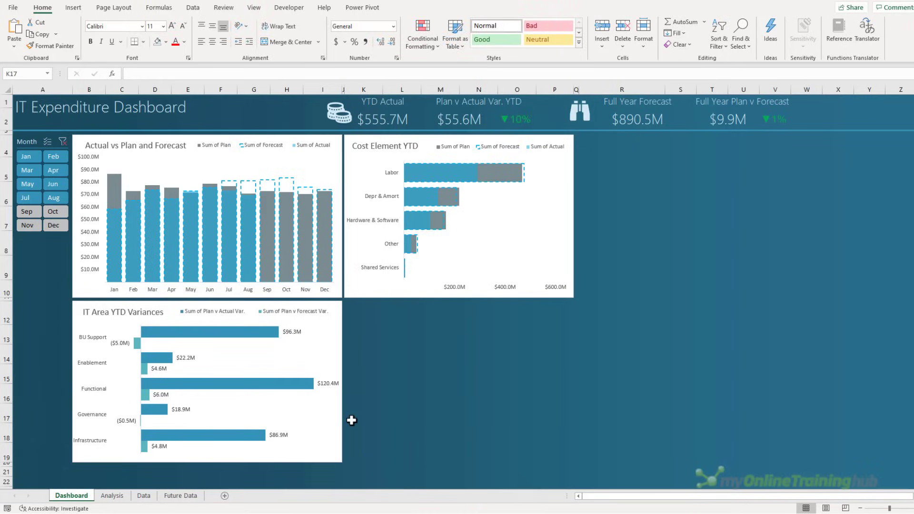
Switch to the completed dashboard workbook and examine the Business Area YTD Variances chart.
key(alt+Tab)
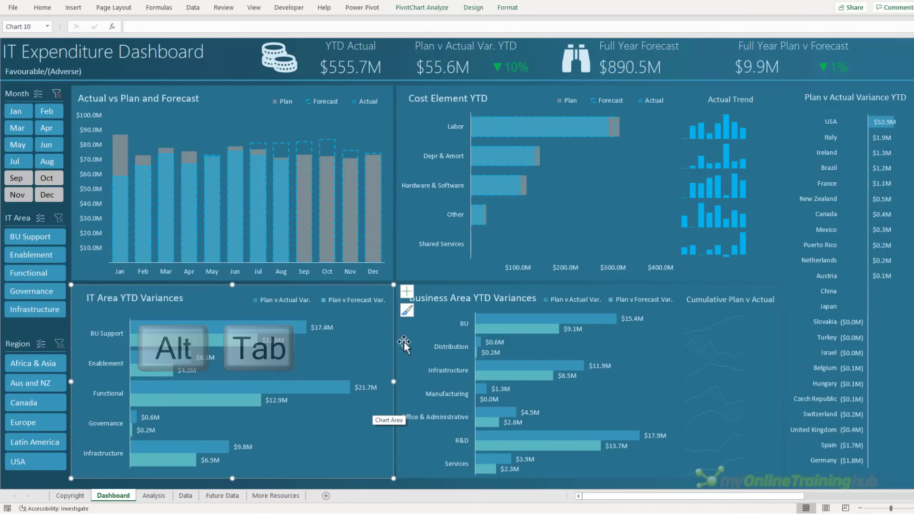
click(415, 379)
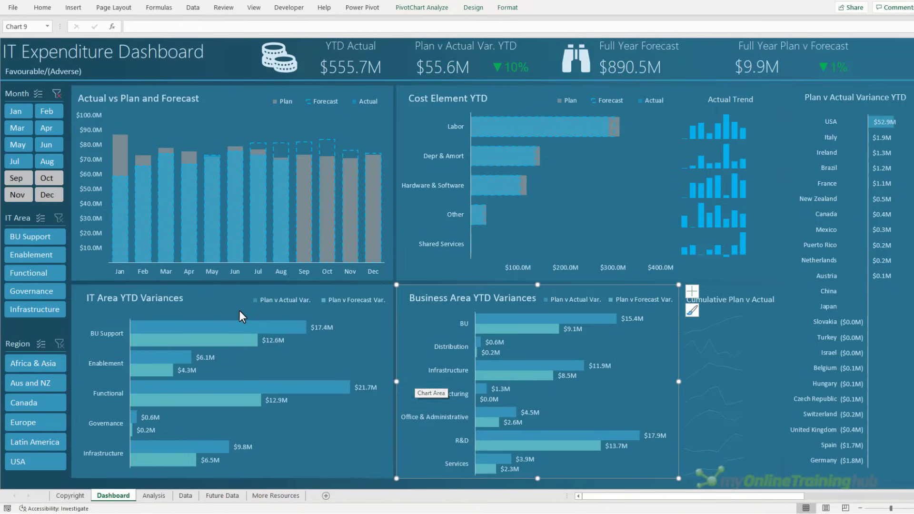
Return to the workbook being built and copy the IT Area variance PivotTable to A51 on the Analysis sheet.
key(alt+Tab)
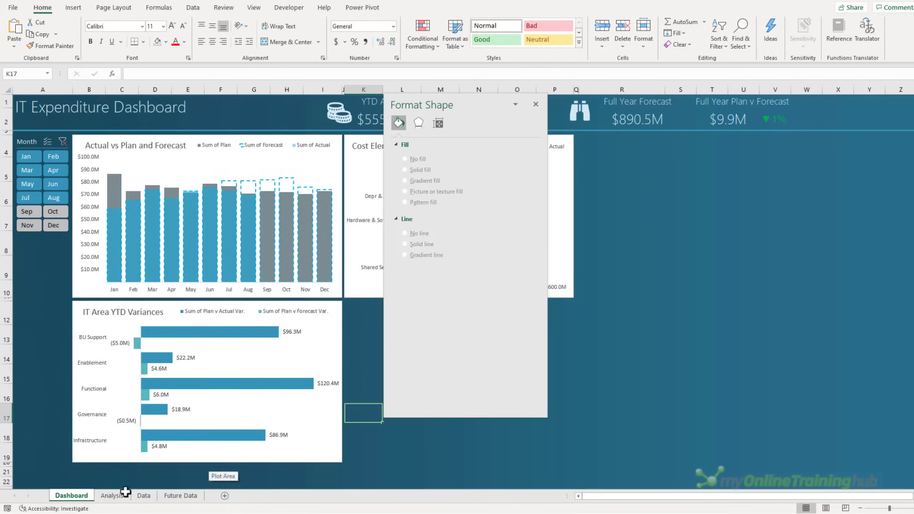
click(120, 496)
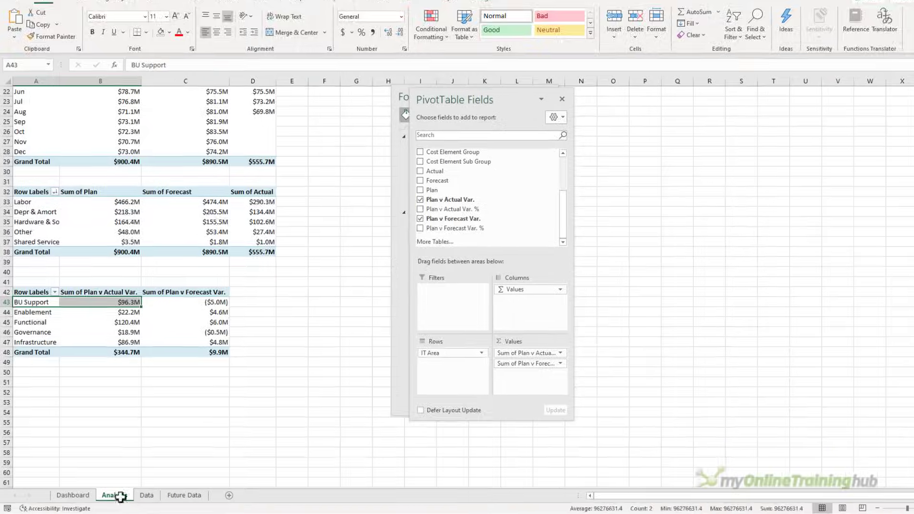
drag(47, 296, 209, 353)
key(ctrl+c)
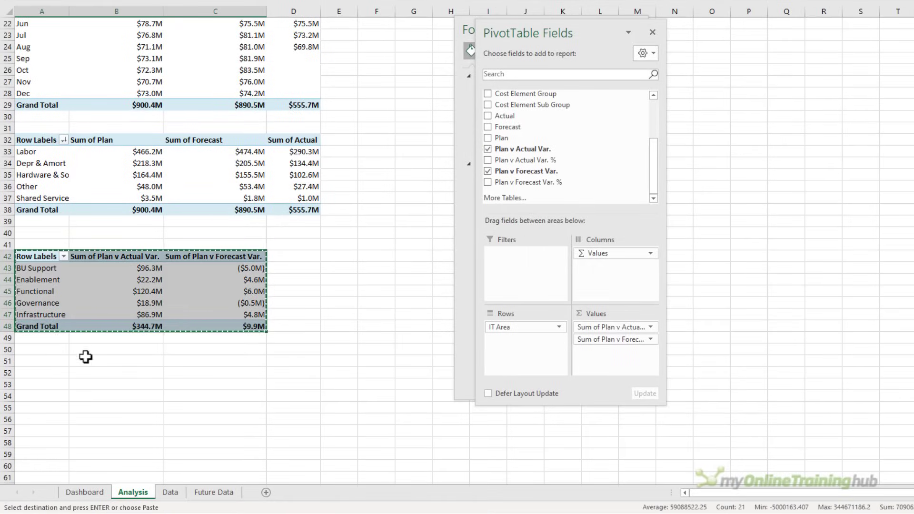
click(53, 362)
key(ctrl+v)
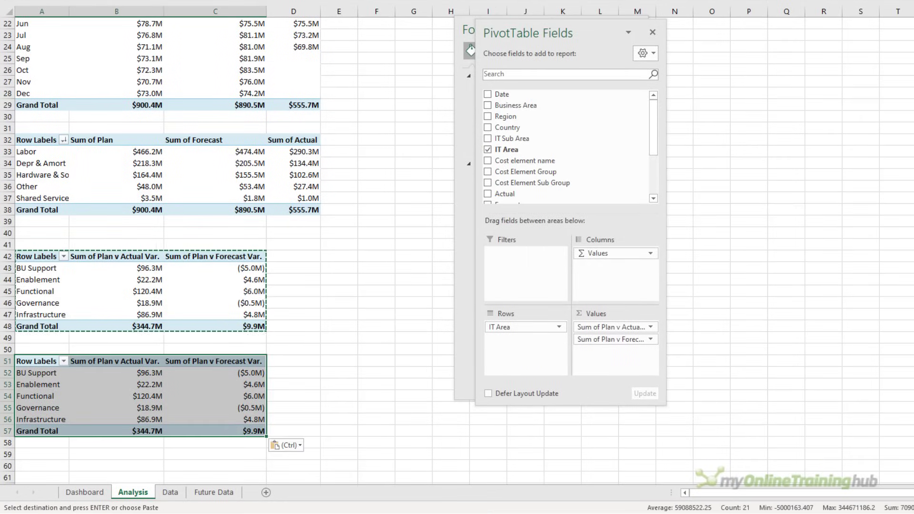
Replace IT Area with Business Area in the copied PivotTable's rows and set the field to show items with no data.
drag(548, 327, 365, 286)
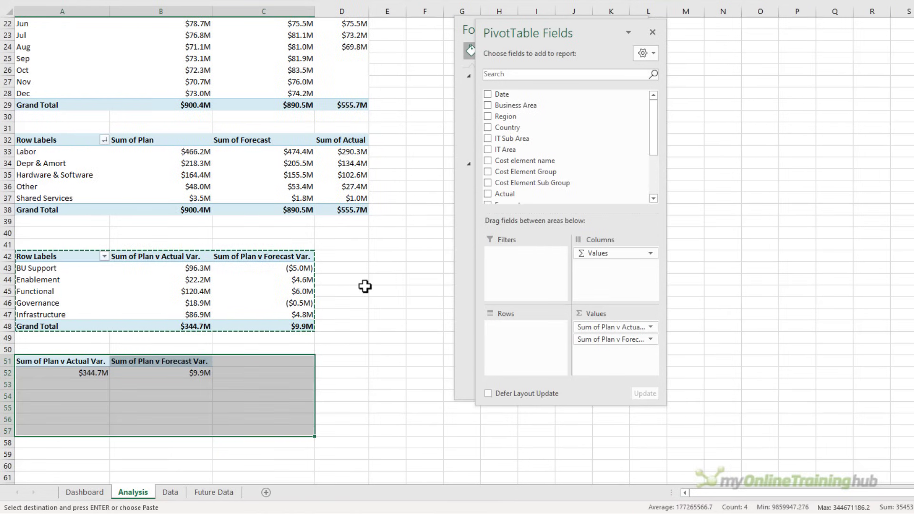
click(487, 105)
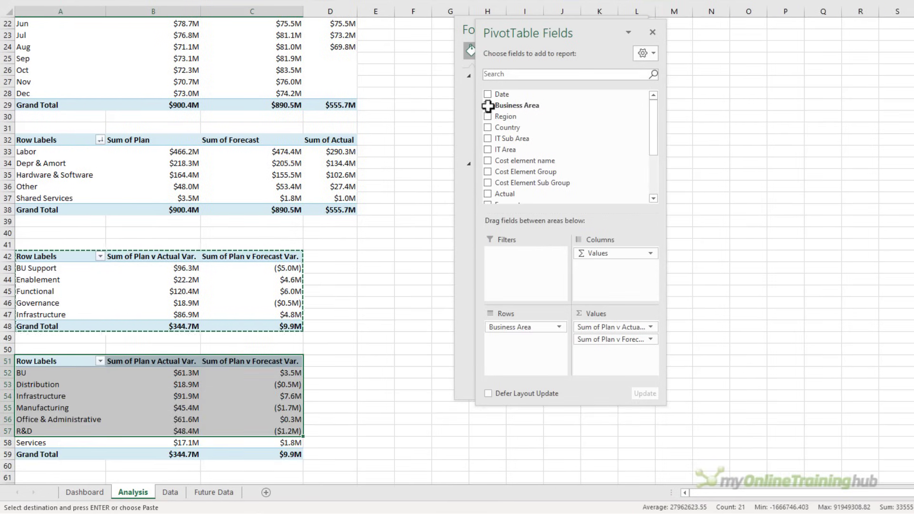
click(78, 372)
right_click(78, 371)
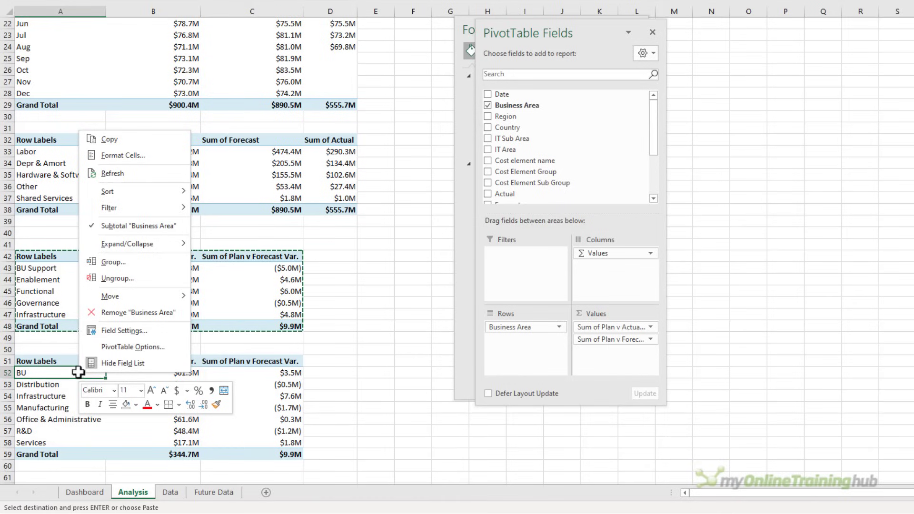
click(141, 331)
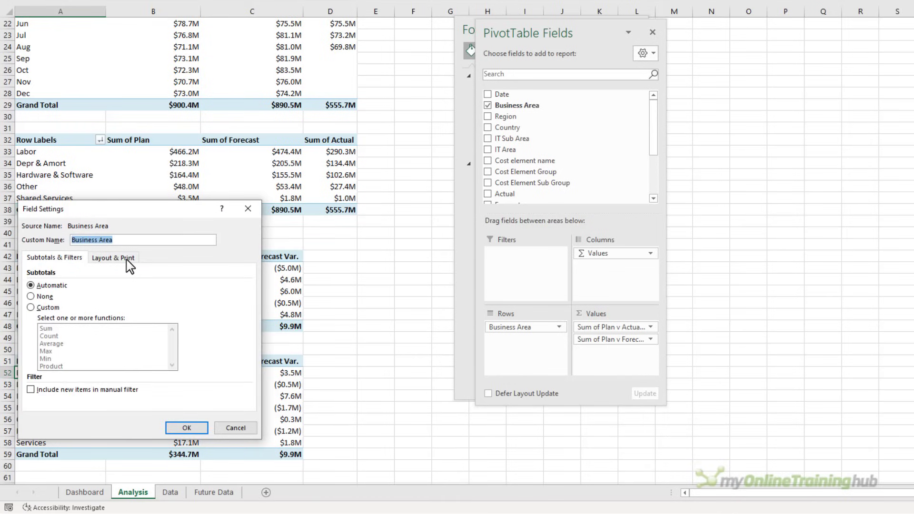
click(127, 260)
click(40, 358)
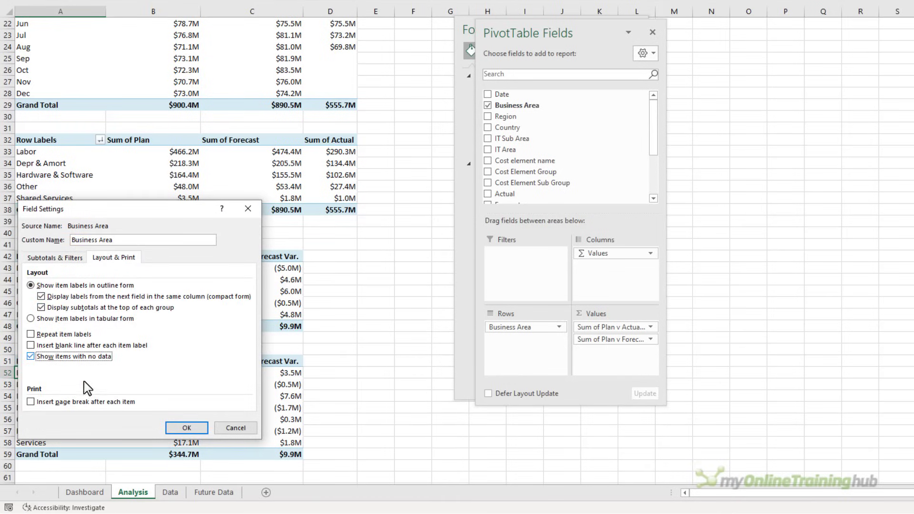
click(185, 428)
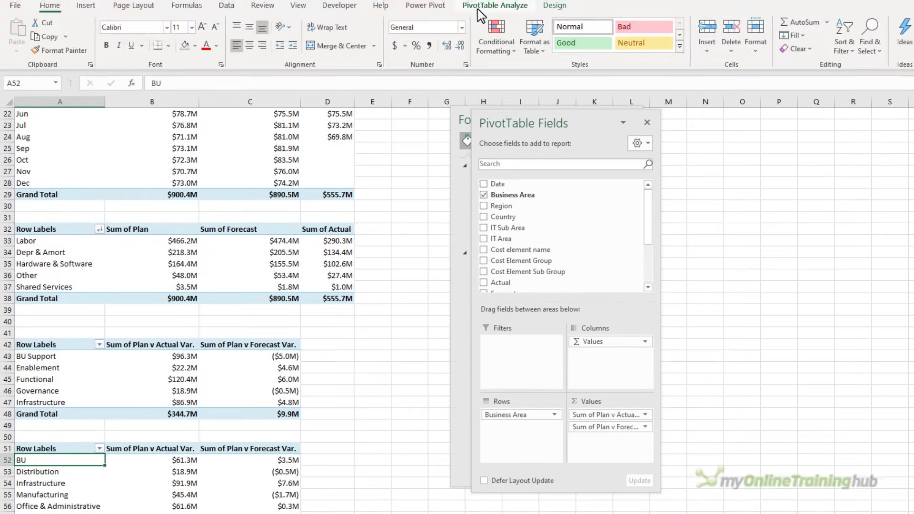
Rename the Business Area PivotTable as BusAreaBar.
click(482, 9)
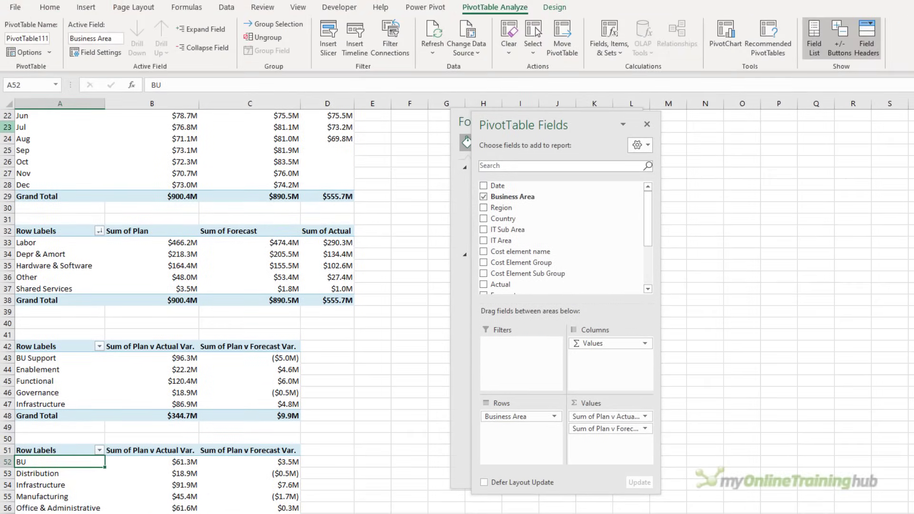
click(27, 38)
text(BusArea)
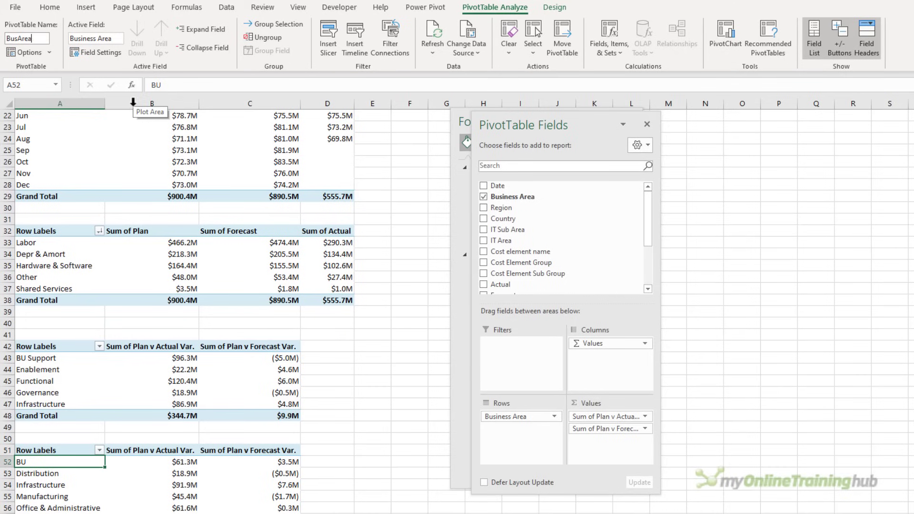
text(Bar)
Insert a Clustered Bar PivotChart from the Business Area PivotTable, move it above that table, and hide all its field buttons.
click(728, 38)
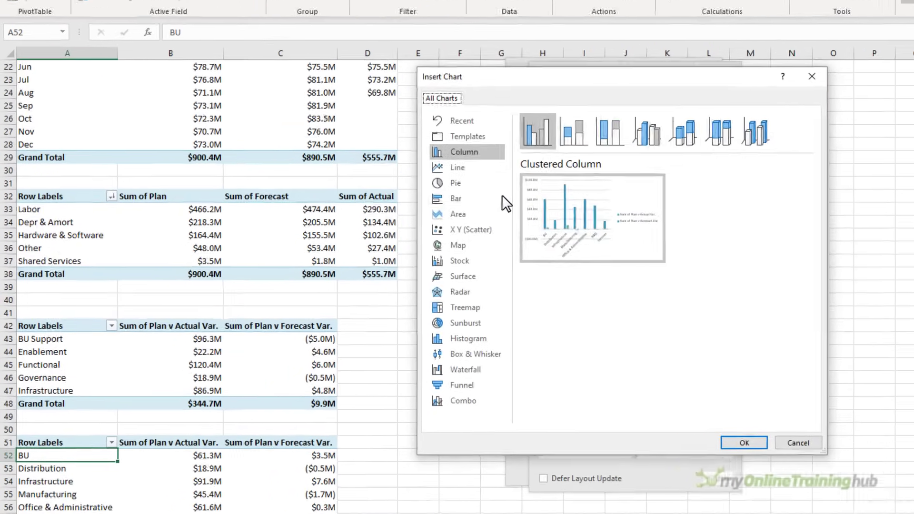
click(409, 233)
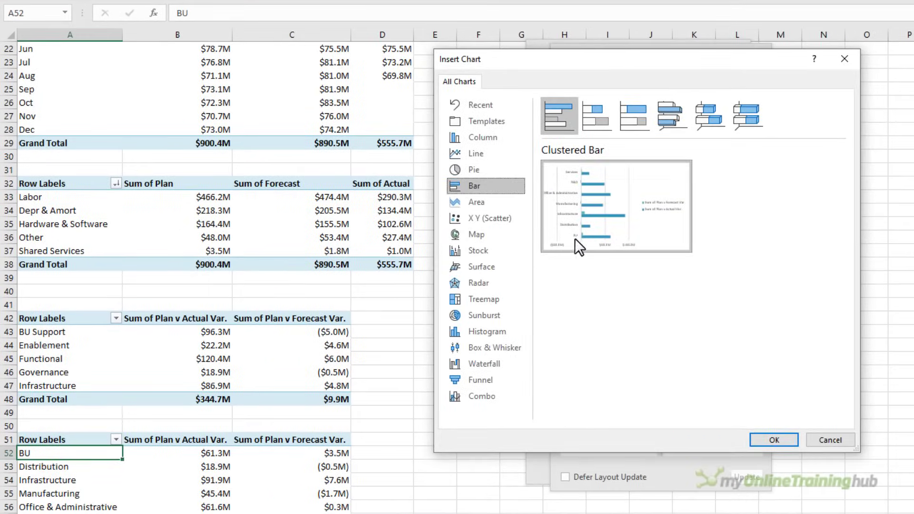
click(762, 435)
drag(561, 213, 154, 211)
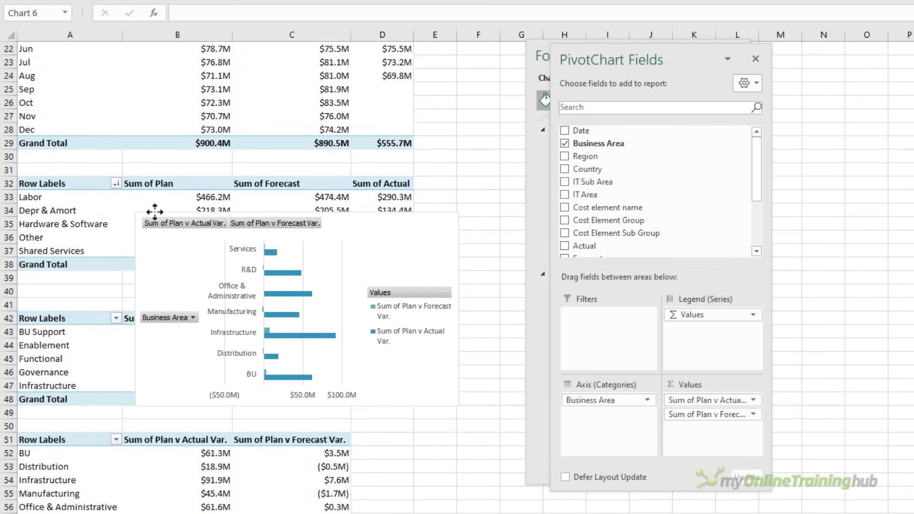
right_click(151, 222)
click(199, 372)
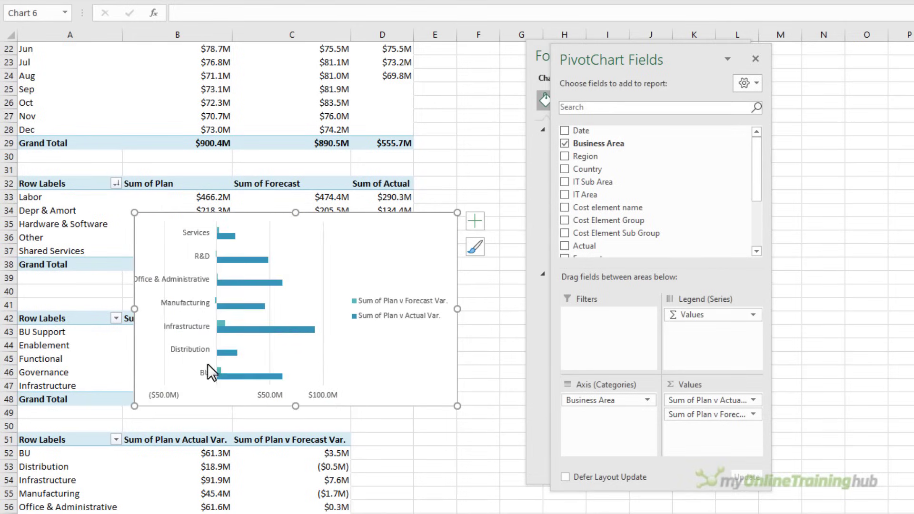
Remove the chart's primary horizontal axis and gridlines, add a chart title and data labels, and place the legend at the top.
click(458, 218)
click(433, 218)
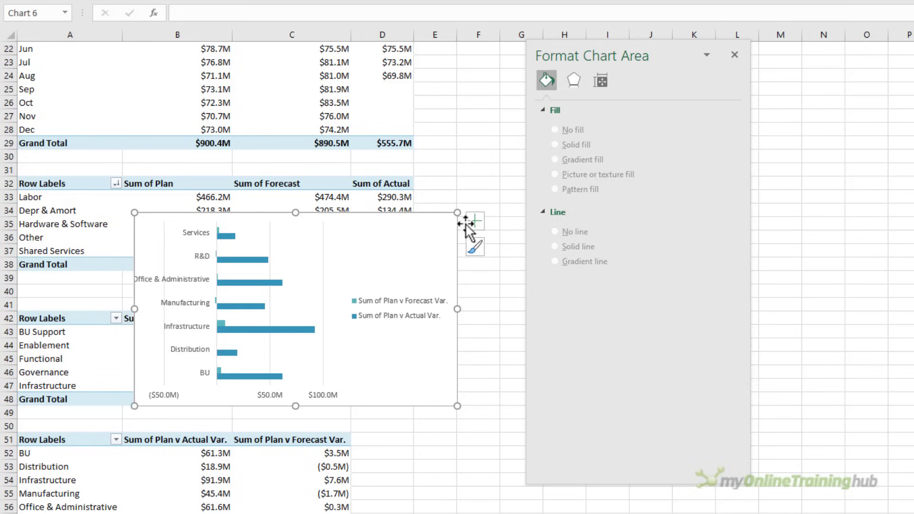
click(475, 221)
click(579, 237)
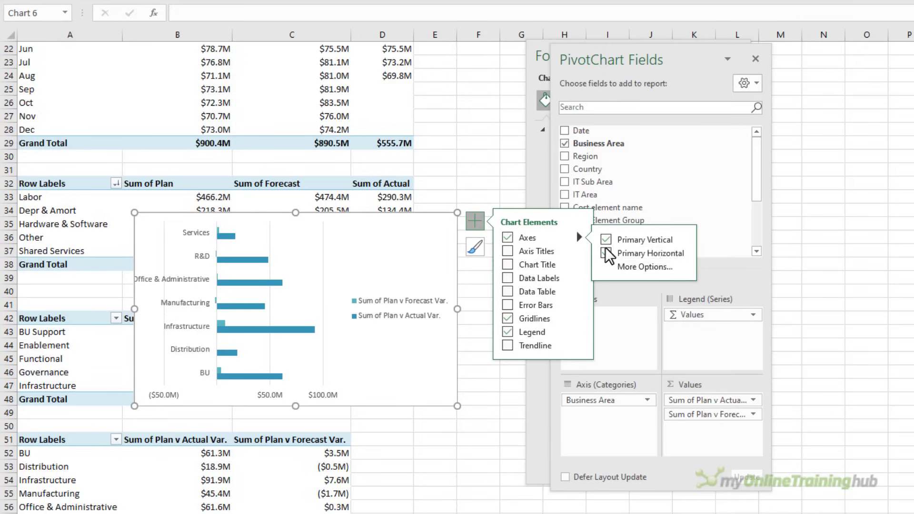
click(608, 252)
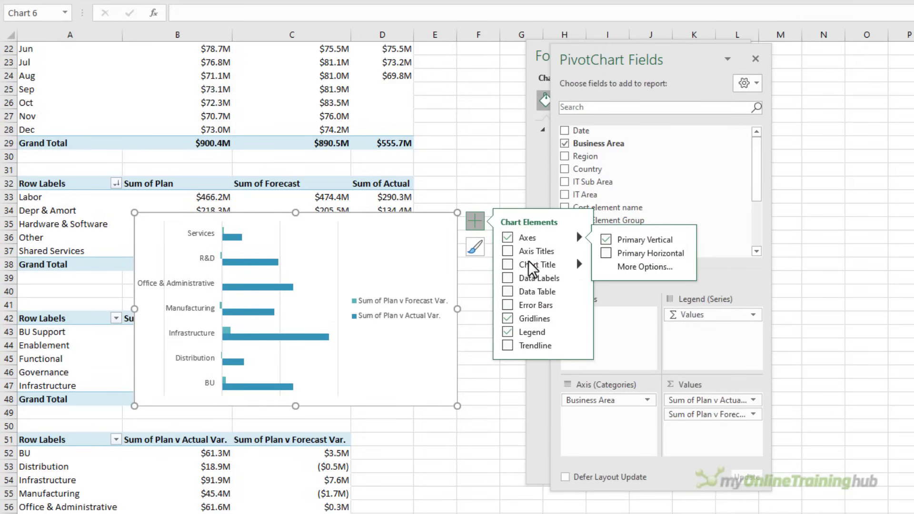
click(507, 265)
click(508, 278)
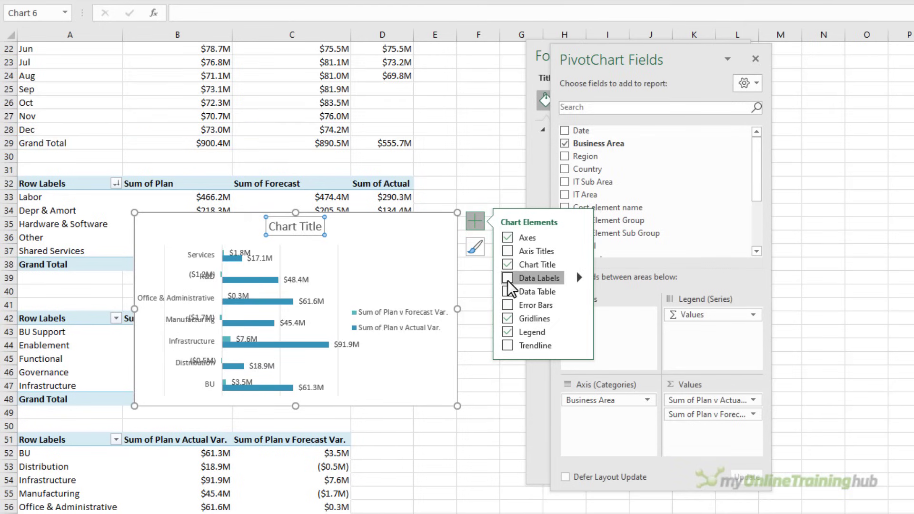
click(507, 318)
click(579, 330)
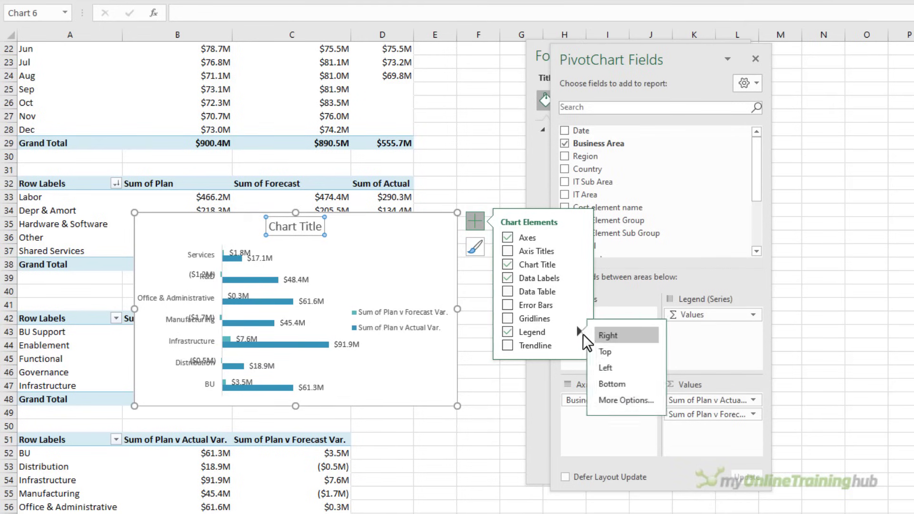
click(609, 352)
Move the chart title to the upper-left corner with the legend beside it, and enlarge the plot area to fill the freed space.
click(305, 231)
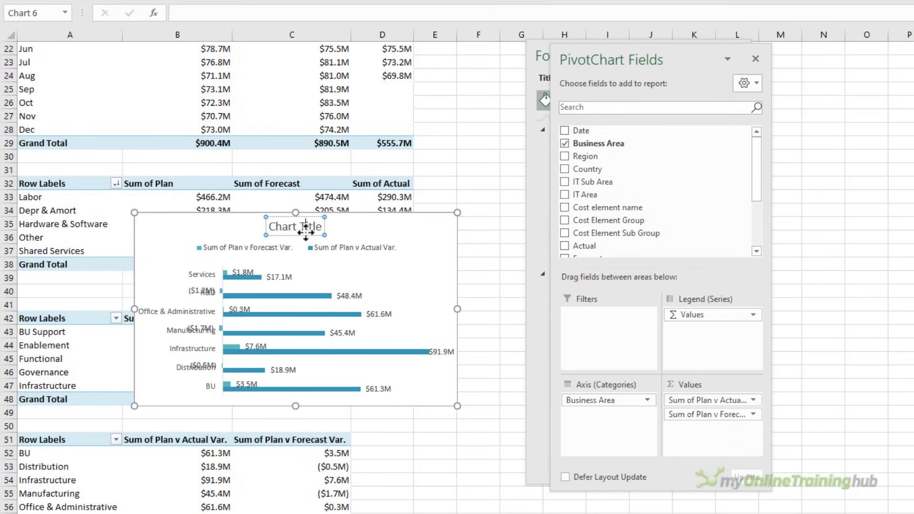
drag(191, 227, 172, 227)
click(227, 252)
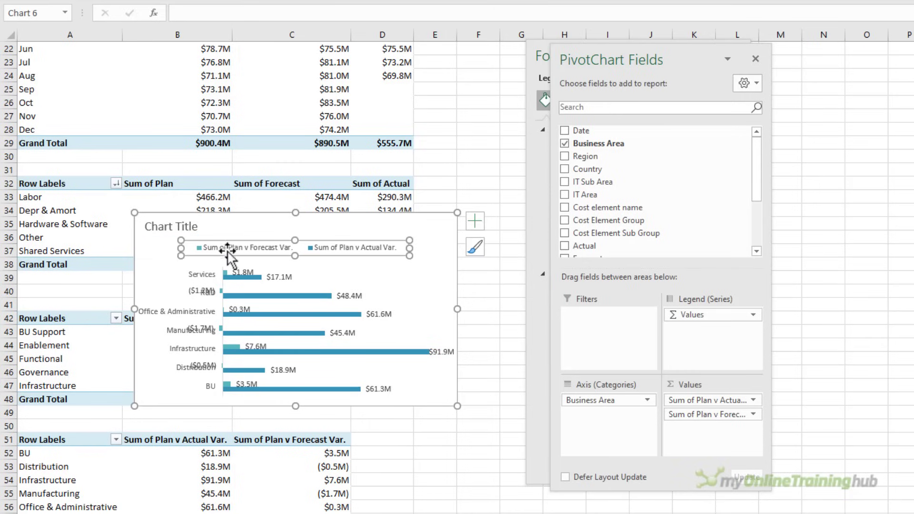
drag(244, 252, 313, 237)
click(309, 279)
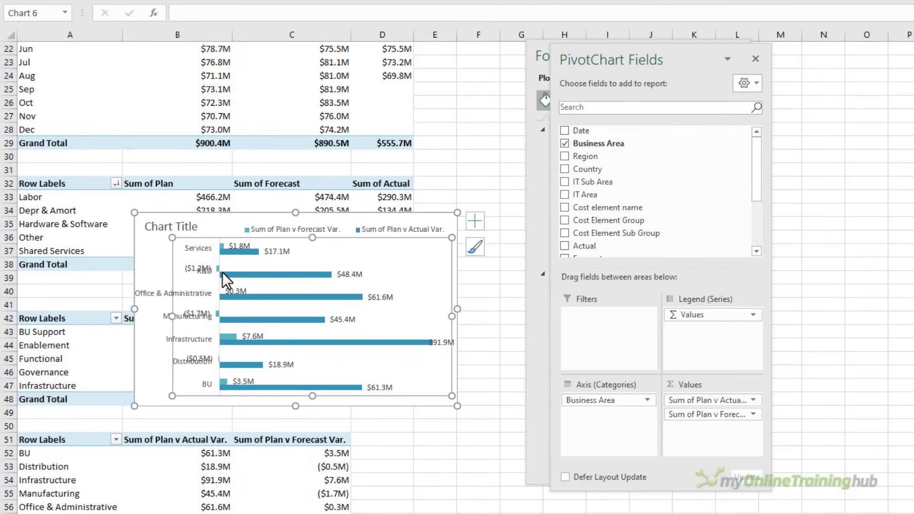
Put the Business Area axis categories in reverse order and set their label position to Low.
click(170, 299)
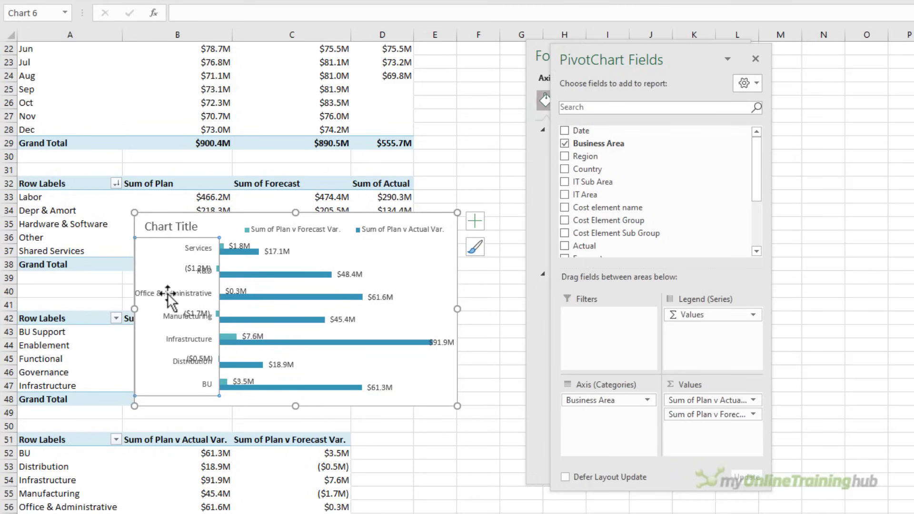
click(474, 221)
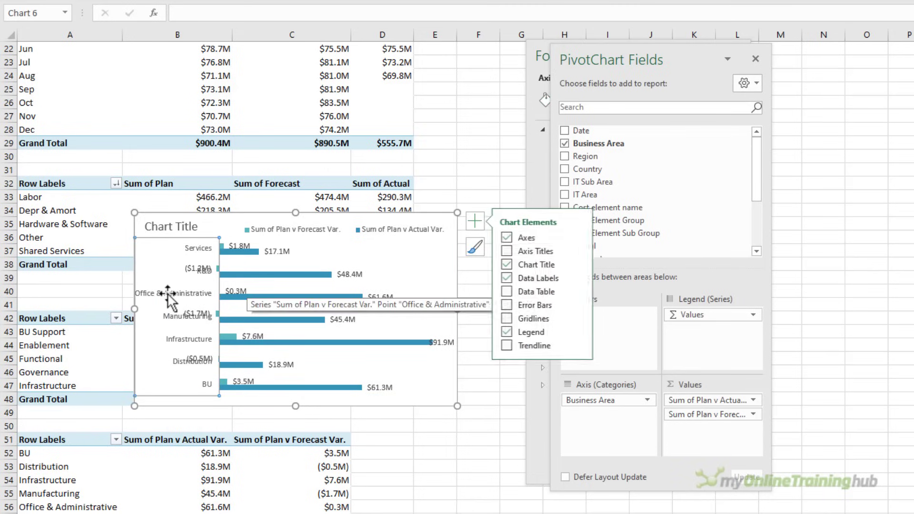
click(543, 48)
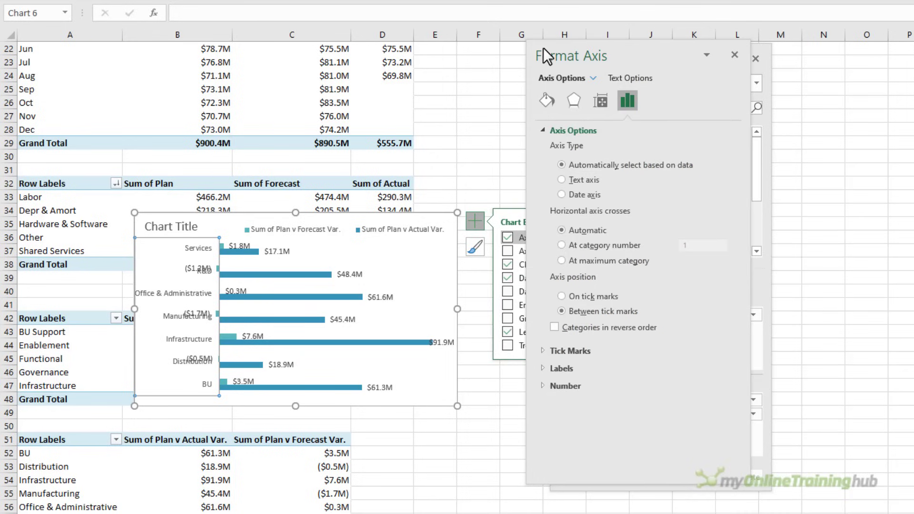
click(564, 328)
click(564, 368)
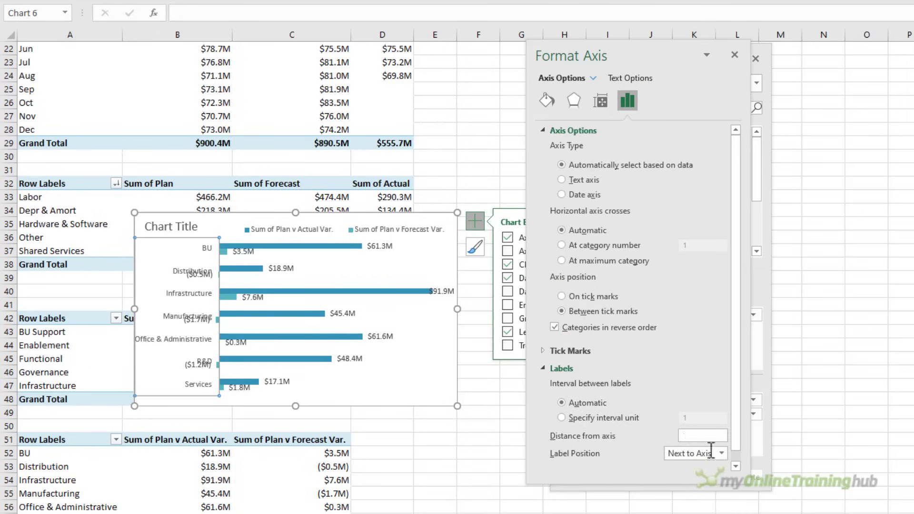
click(717, 453)
click(698, 489)
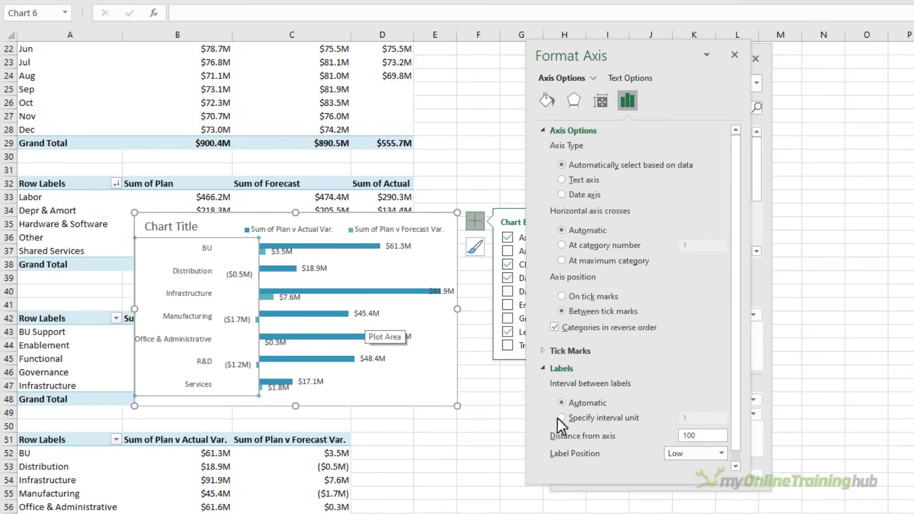
Title the chart "Business Area YTD Variances" and align the title at the chart's upper-left corner.
click(169, 225)
key(ctrl+a)
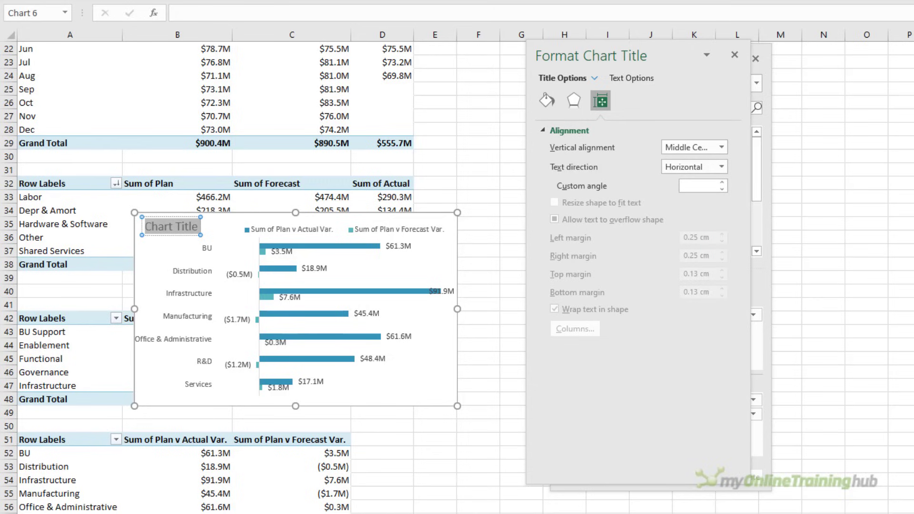
text(Business Area YTD Variances)
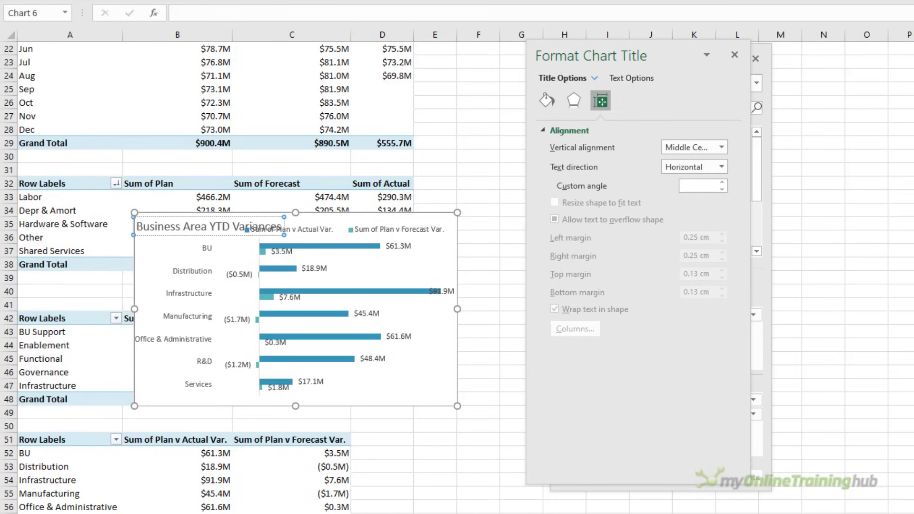
click(370, 214)
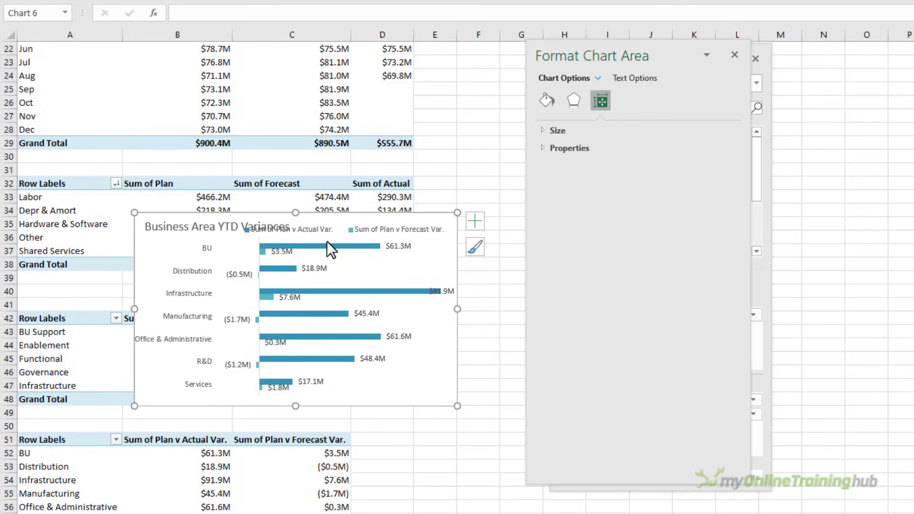
Set the gap width of the Business Area chart's bars to 30%.
click(328, 242)
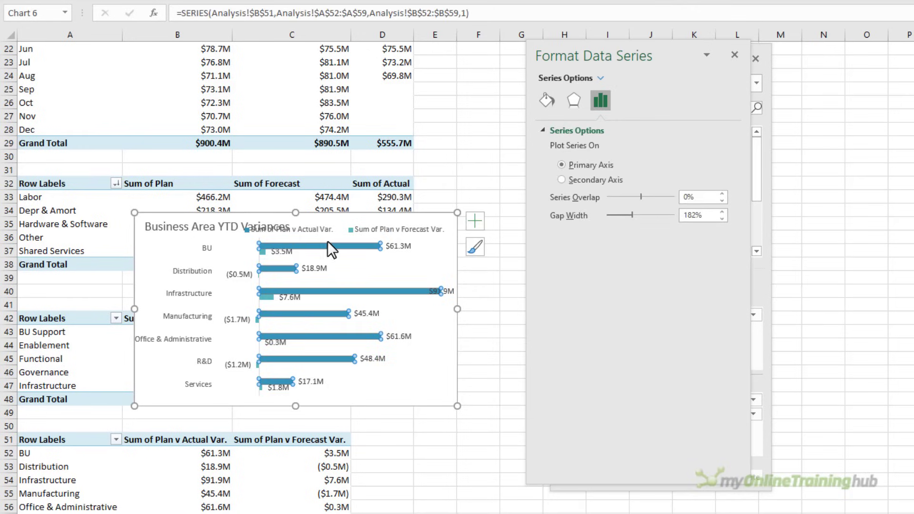
click(704, 217)
text(30)
key(Return)
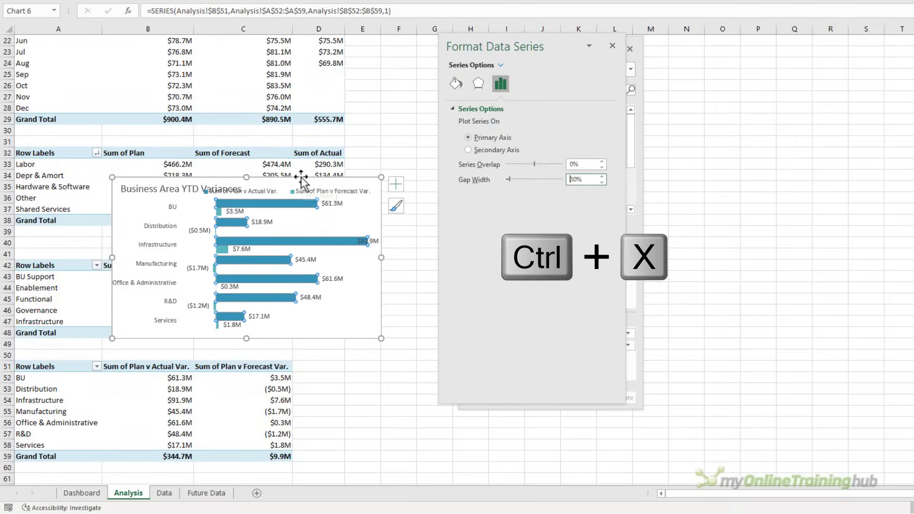
Move the Business Area YTD Variances chart from the Analysis sheet to the Dashboard, below the Cost Element YTD chart, and close the formatting panes.
click(301, 180)
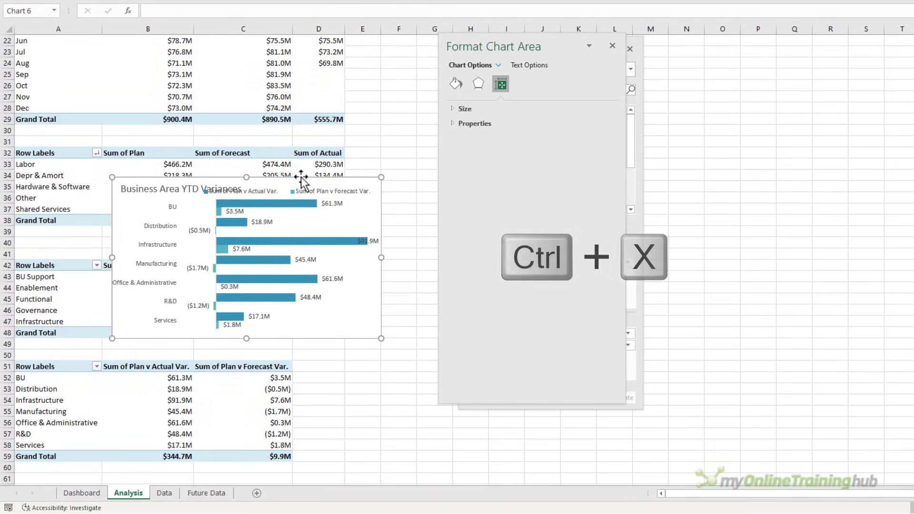
key(ctrl+x)
click(82, 493)
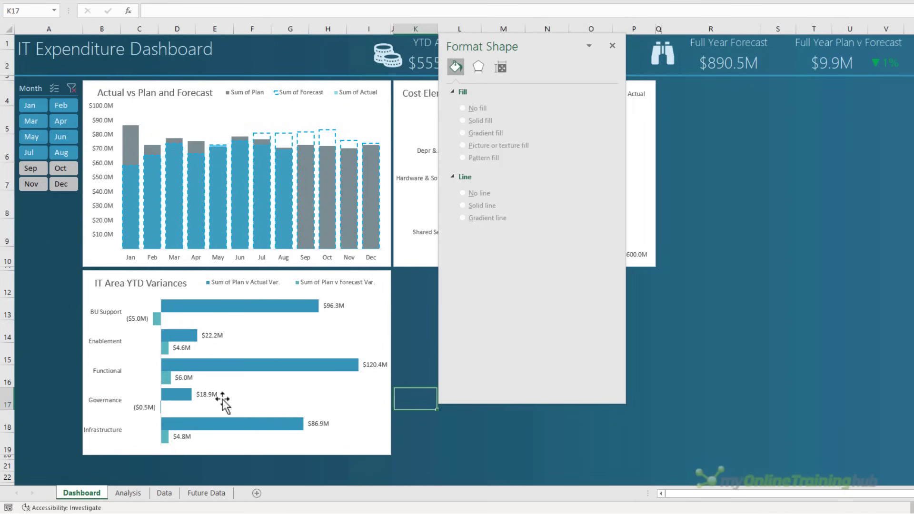
key(ctrl+v)
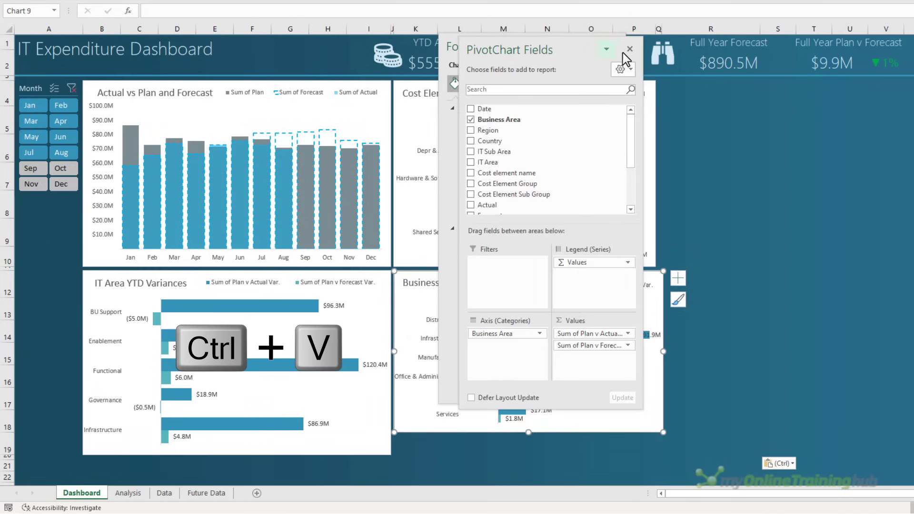
click(626, 56)
click(612, 46)
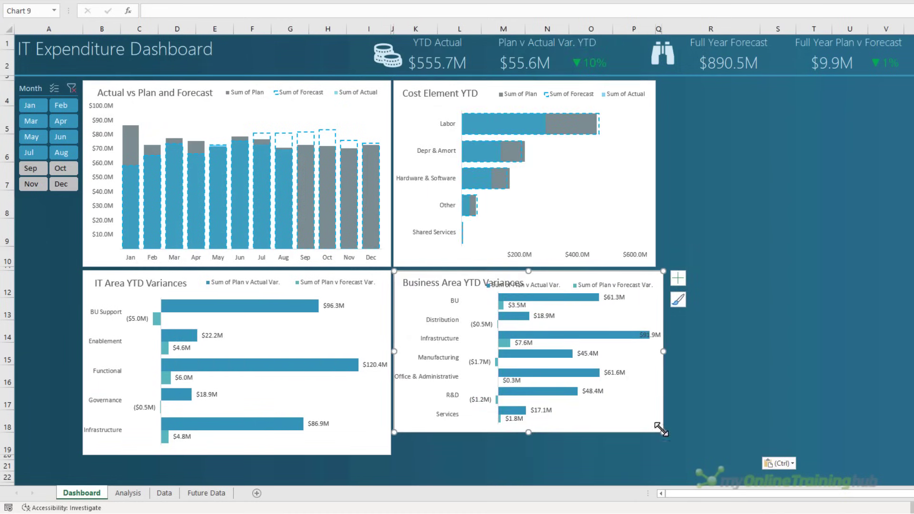
Resize the Business Area chart to match the Cost Element chart's width and the IT Area chart's height, and move its legend level with the title.
drag(662, 430, 649, 453)
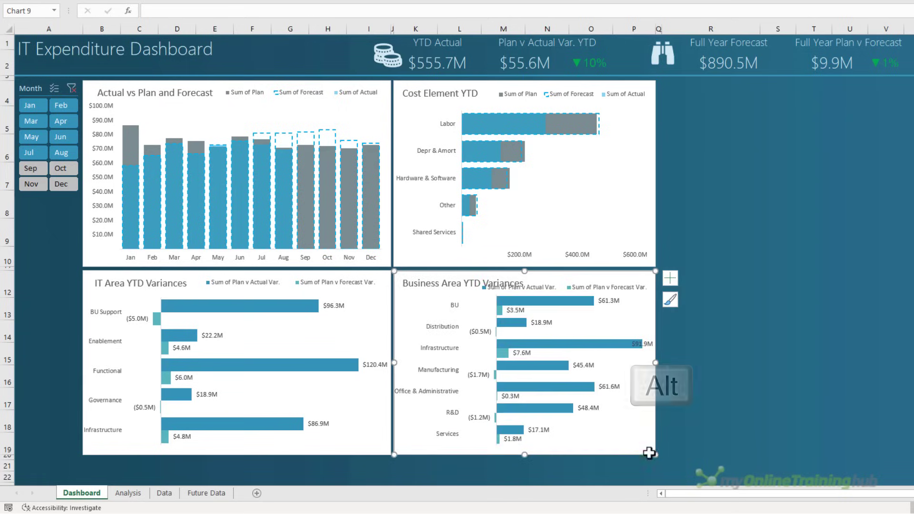
click(600, 289)
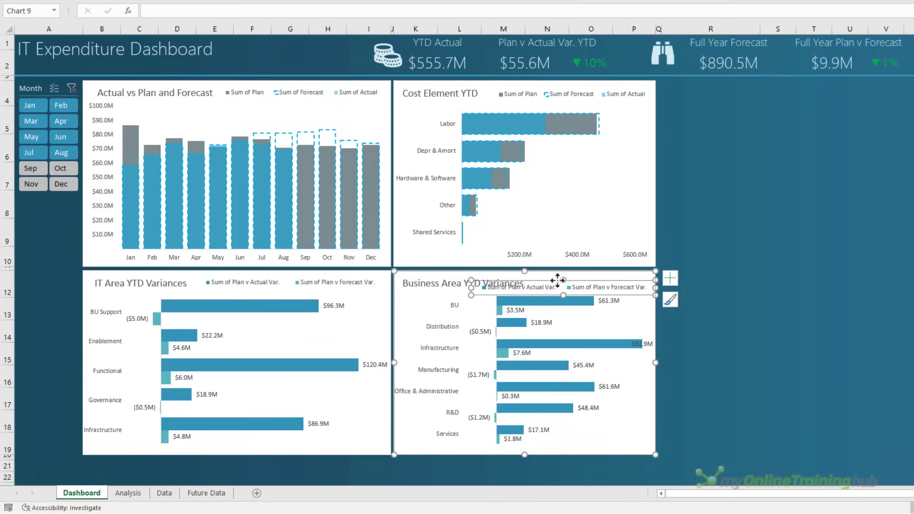
drag(557, 280, 556, 275)
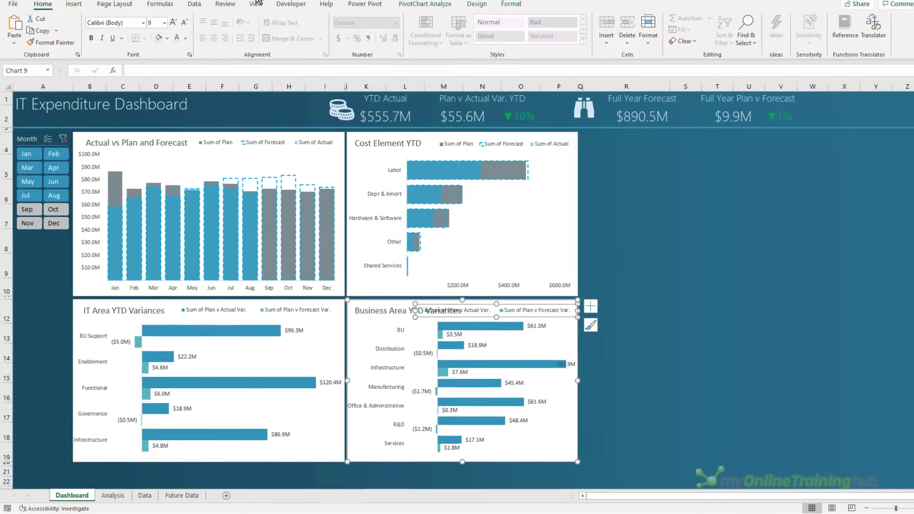
Examine the Plan v Actual Variance YTD country chart in the finished dashboard workbook, and return to the working file.
key(alt+Tab)
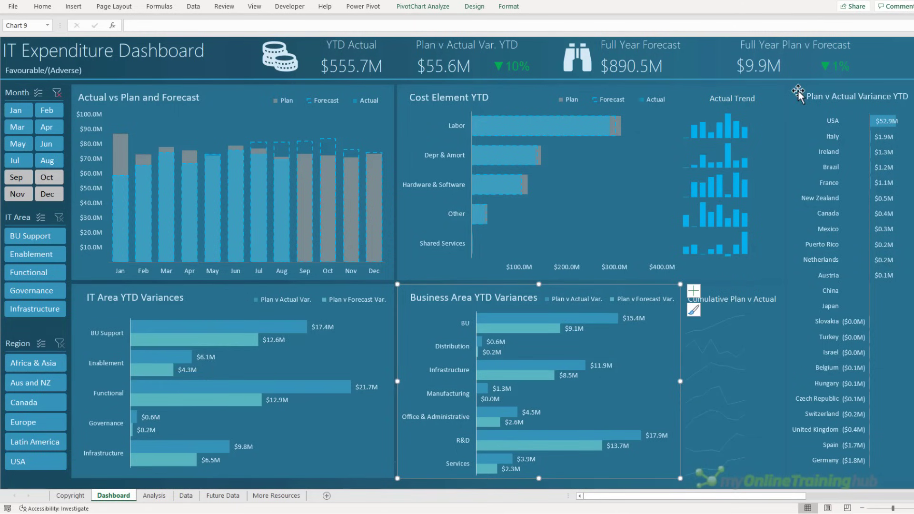
click(798, 90)
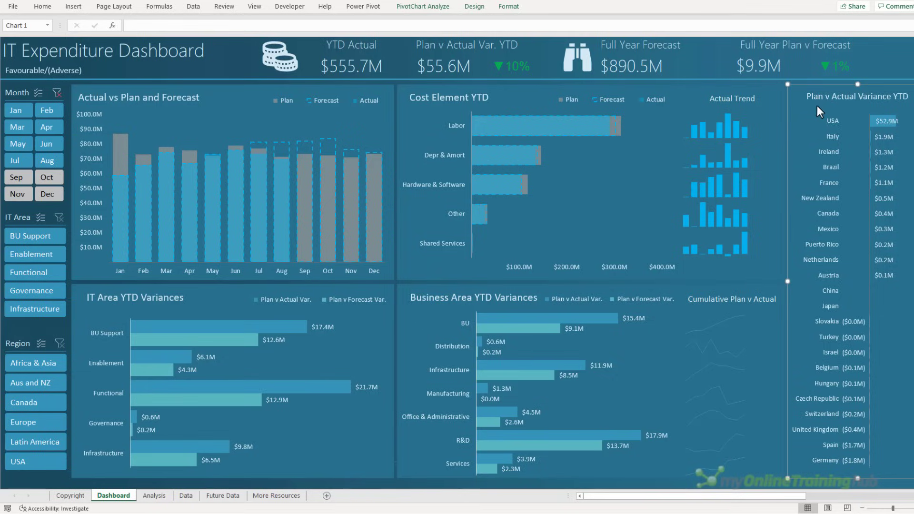
key(alt+Tab)
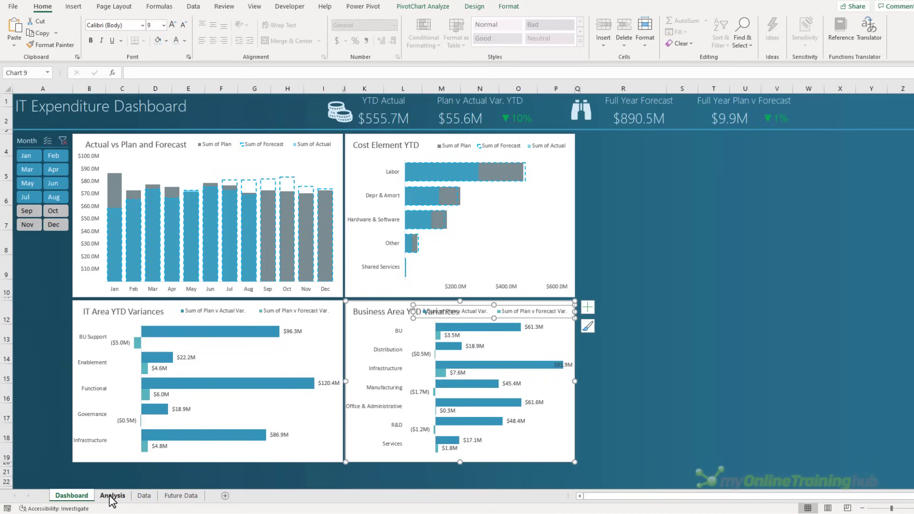
Insert a PivotTable from the Data table on the existing Analysis worksheet at cell A62.
click(142, 496)
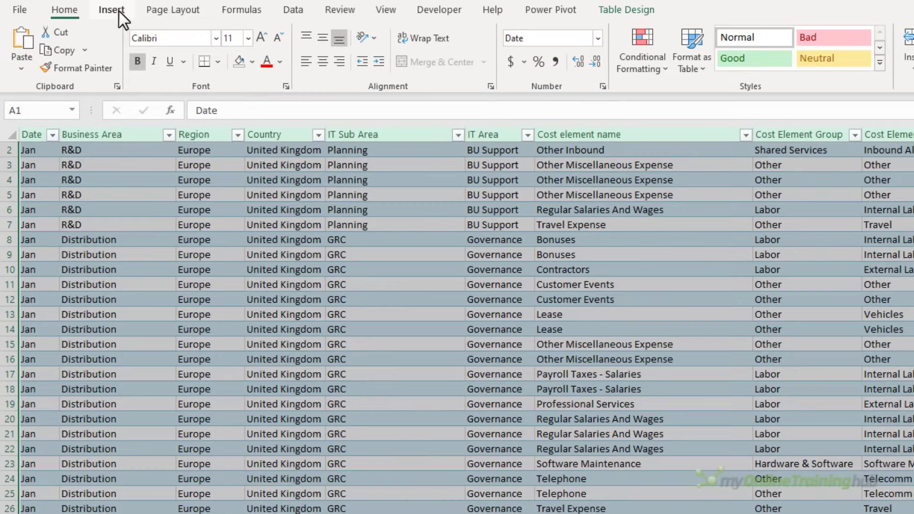
click(119, 11)
click(27, 48)
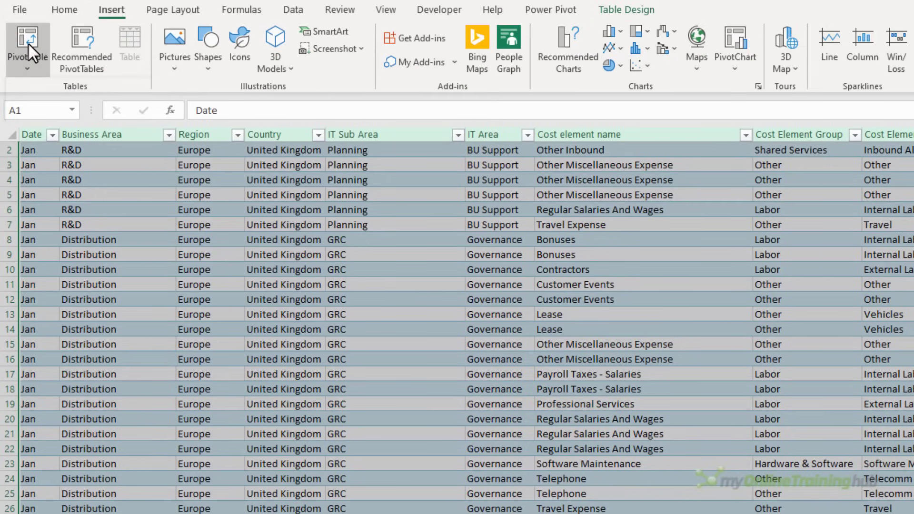
click(267, 367)
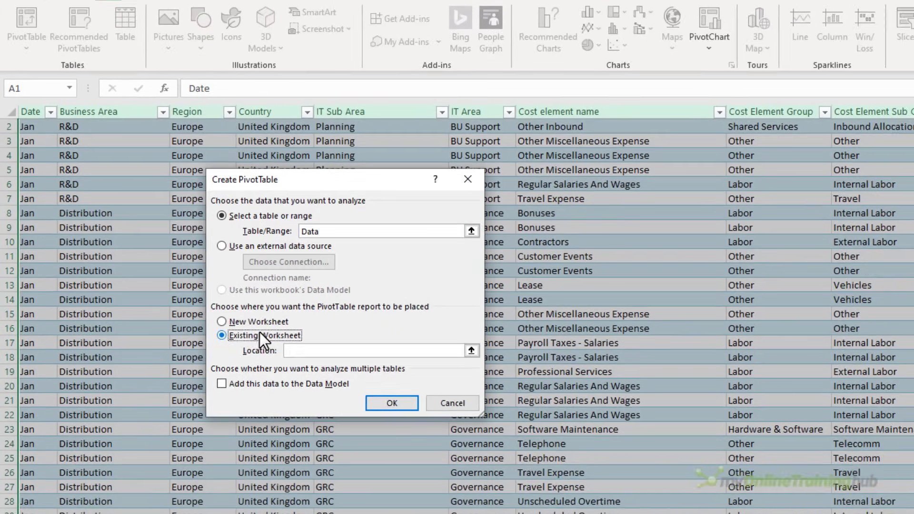
click(307, 381)
click(137, 504)
scroll(65, 333, down, 10)
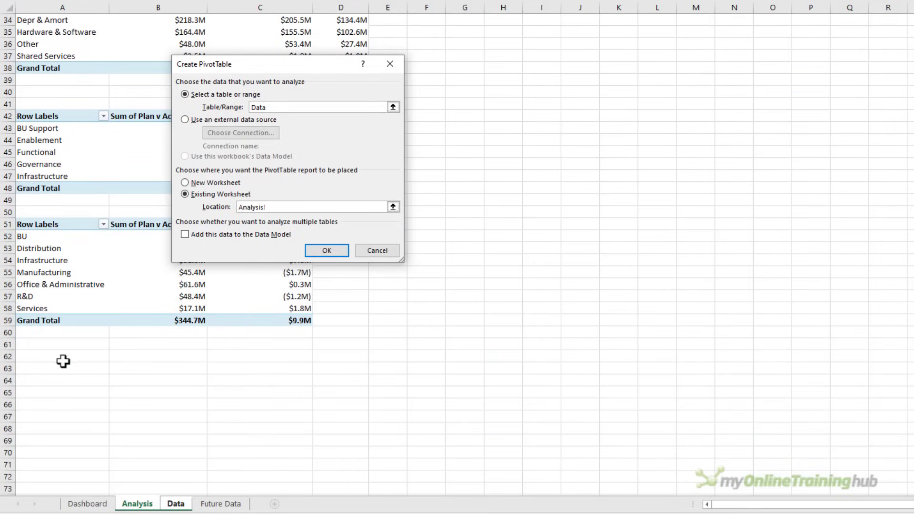
click(63, 357)
click(326, 250)
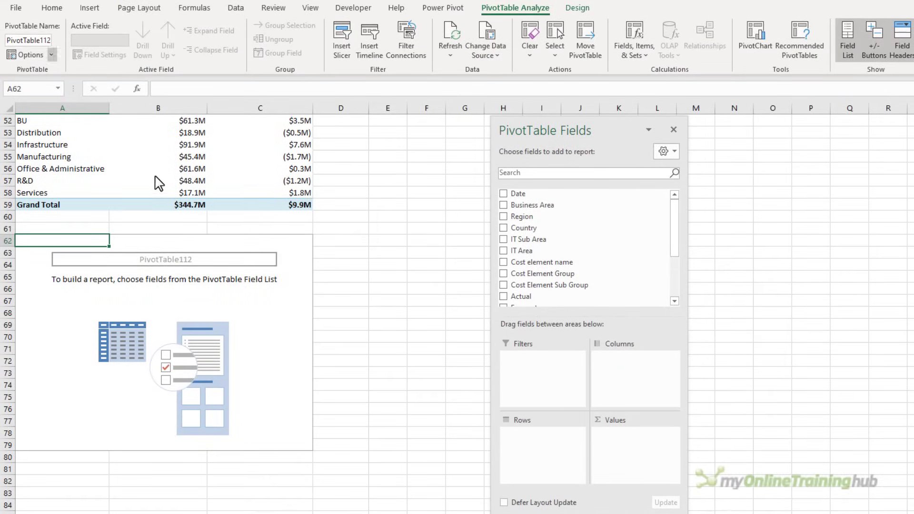
Name the new PivotTable CountryBar.
click(29, 22)
text(C)
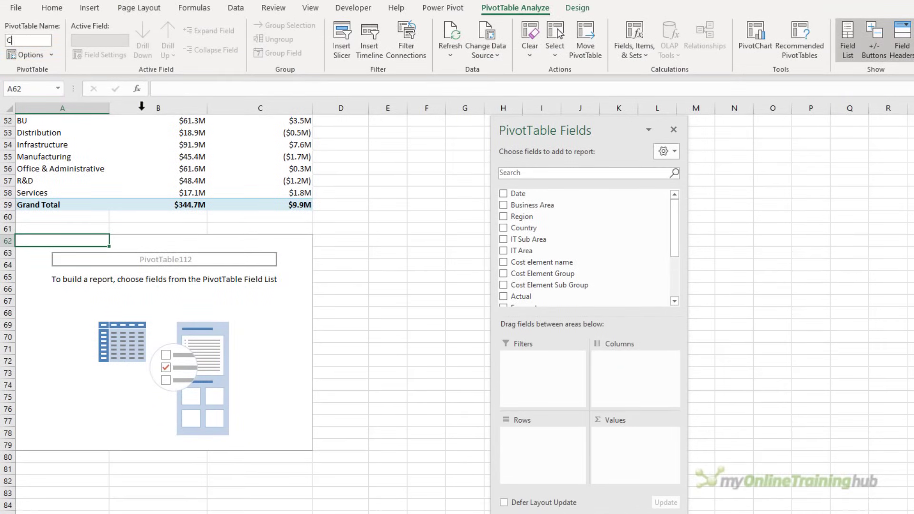
text(ountryBar)
key(Return)
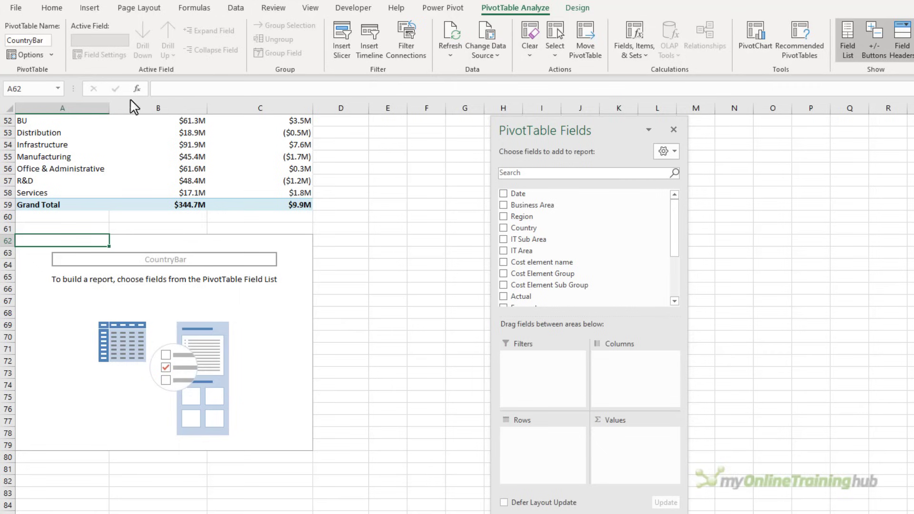
Add Country to the PivotTable's rows and Plan v Actual Var. to its values.
click(503, 227)
scroll(544, 252, down, 3)
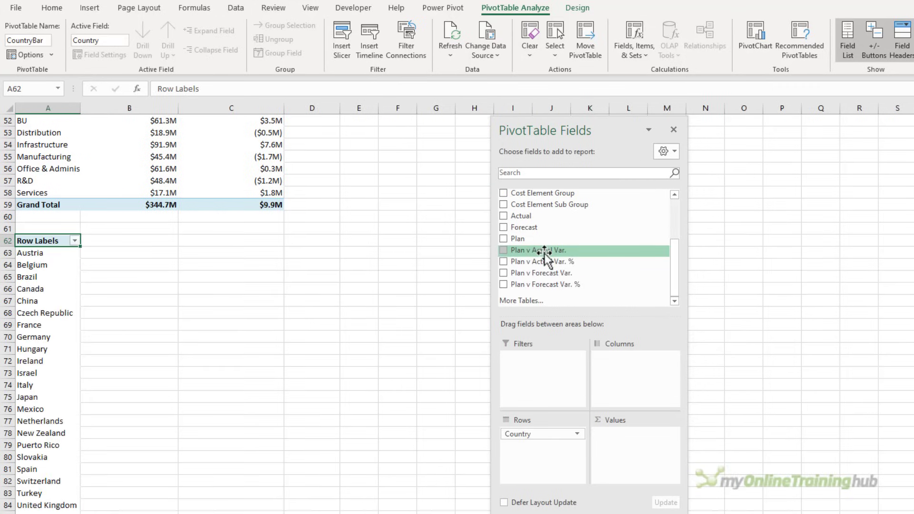
click(503, 250)
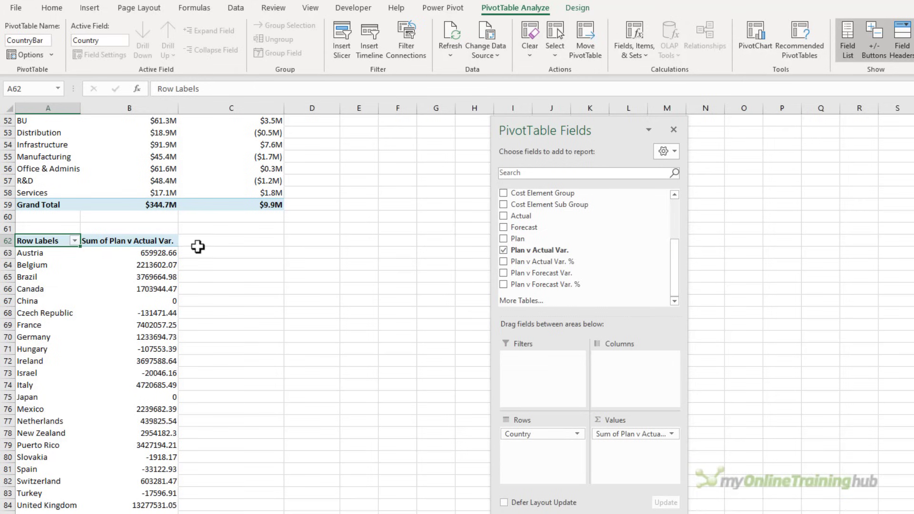
Apply the last custom number format in the list, dollars in millions, to the CountryBar variance values and sort them smallest to largest.
right_click(144, 245)
right_click(133, 257)
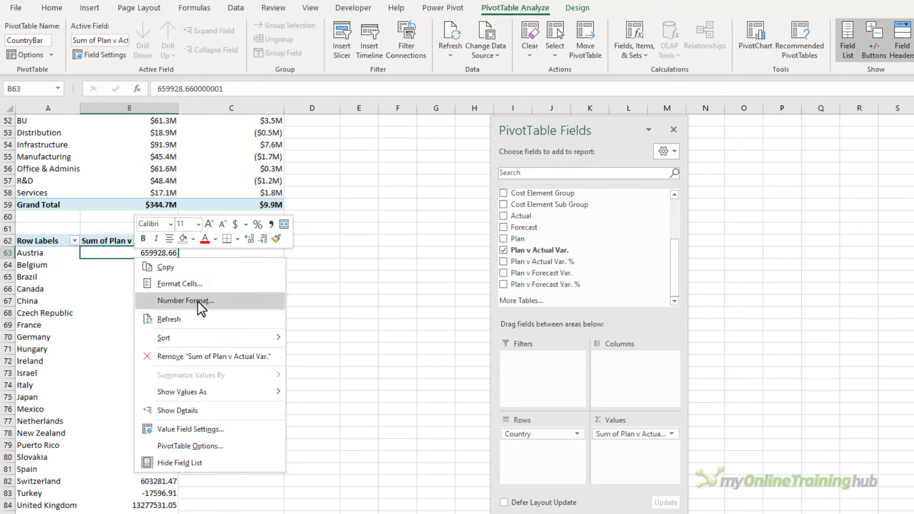
click(199, 302)
click(62, 290)
click(172, 314)
key(End)
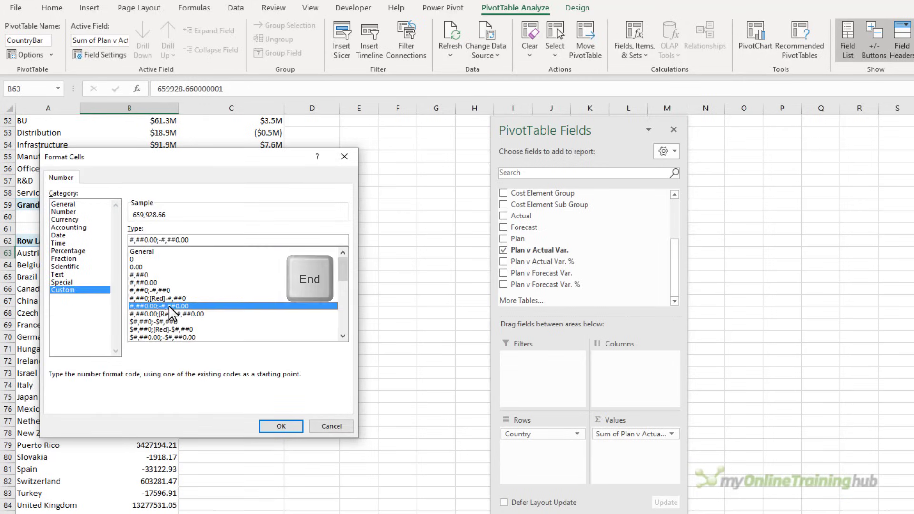
key(Return)
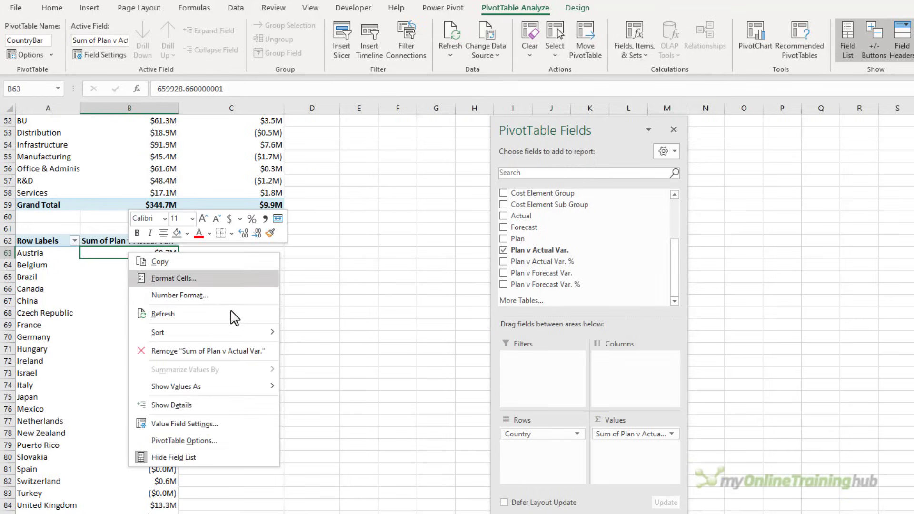
mouse_move(249, 329)
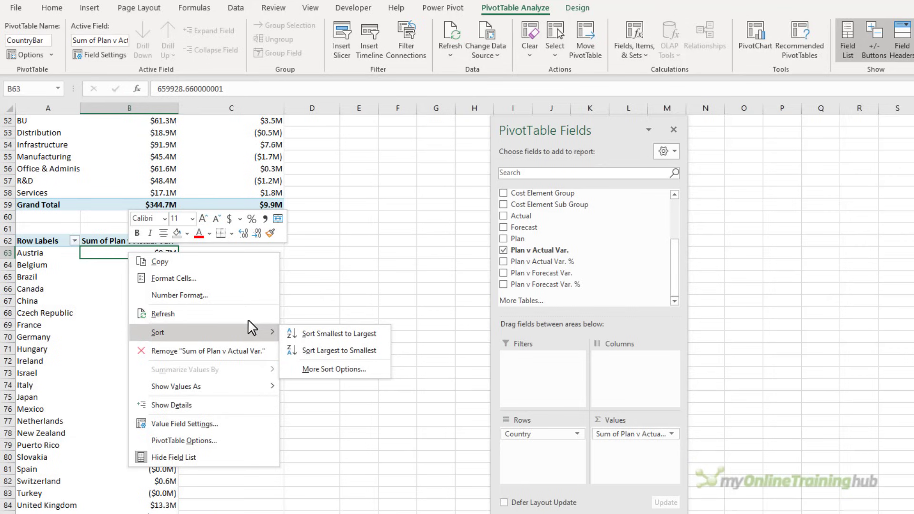
click(322, 336)
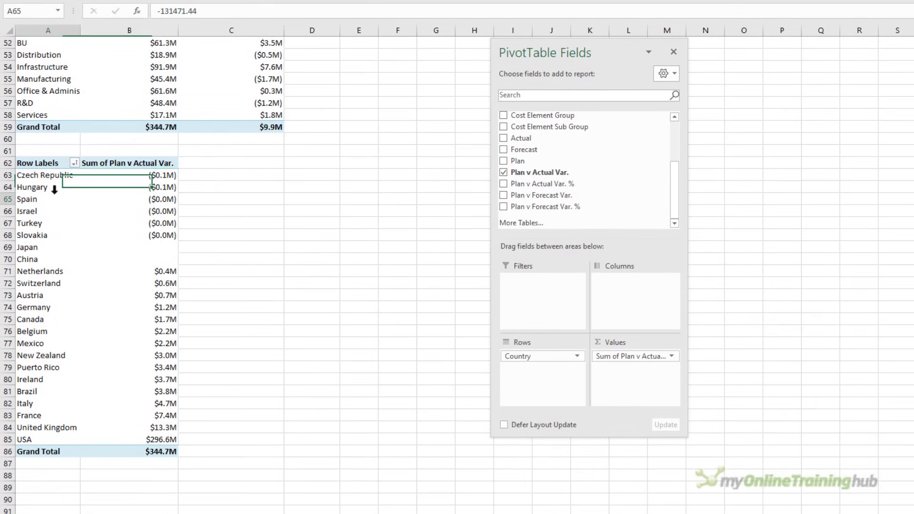
Set the Country field of the CountryBar PivotTable to show items with no data.
right_click(54, 271)
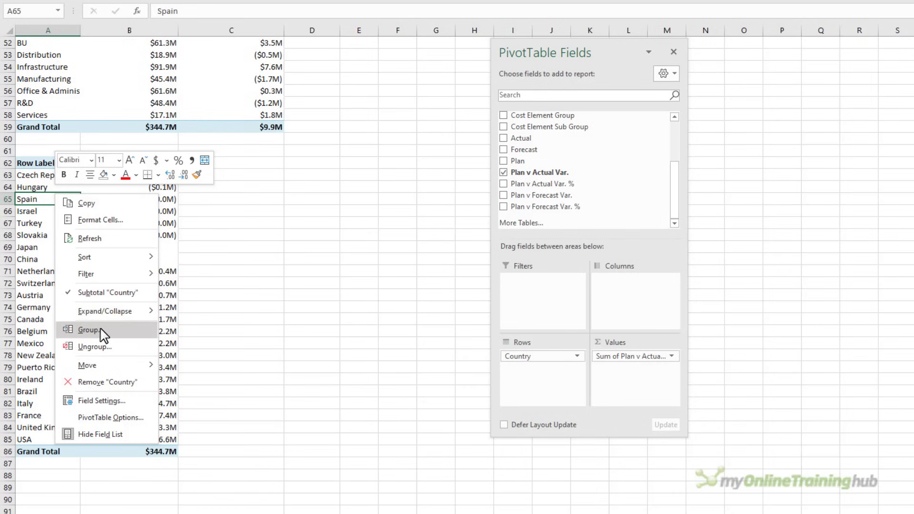
click(140, 403)
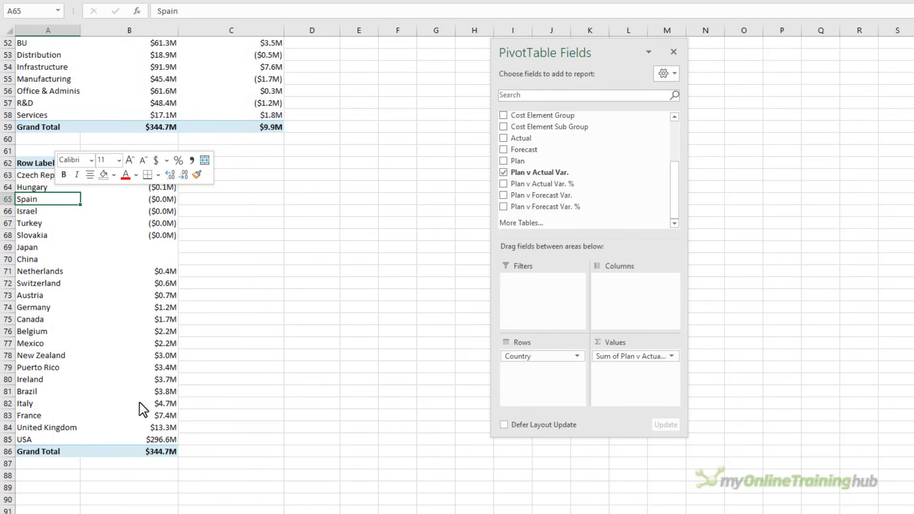
click(109, 331)
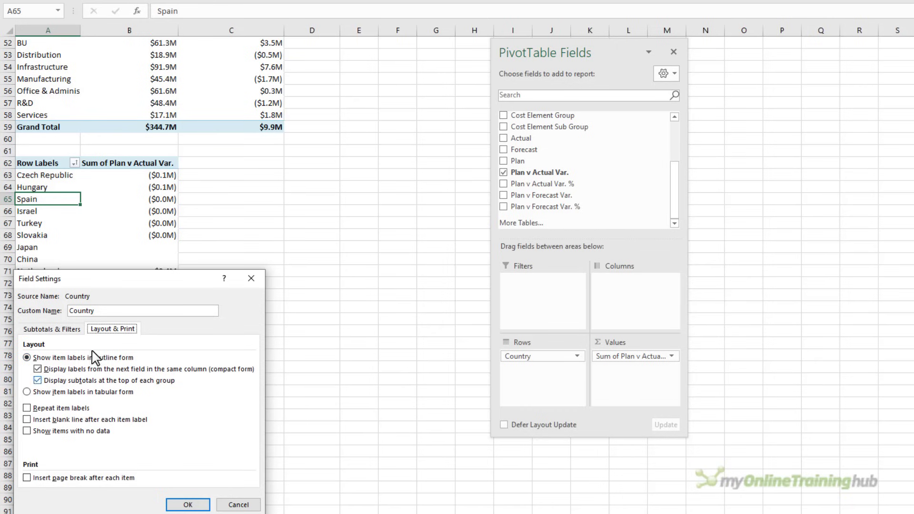
click(43, 431)
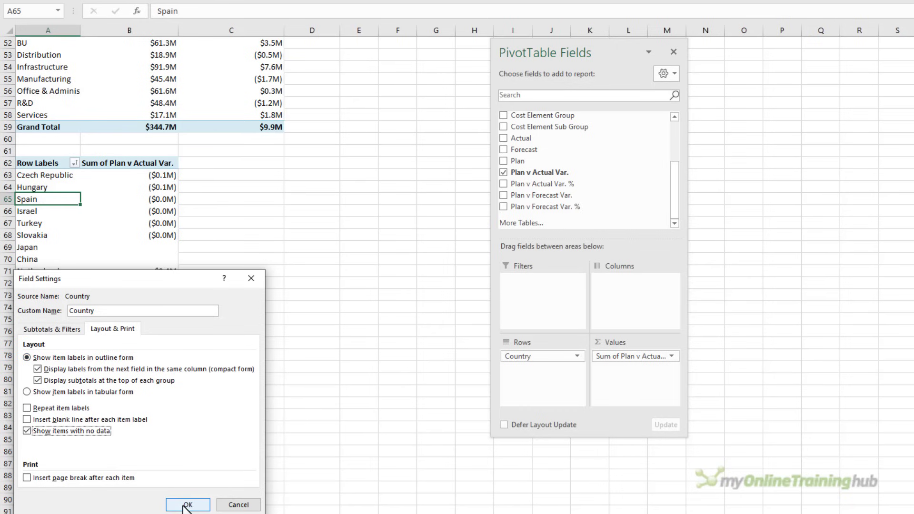
click(187, 505)
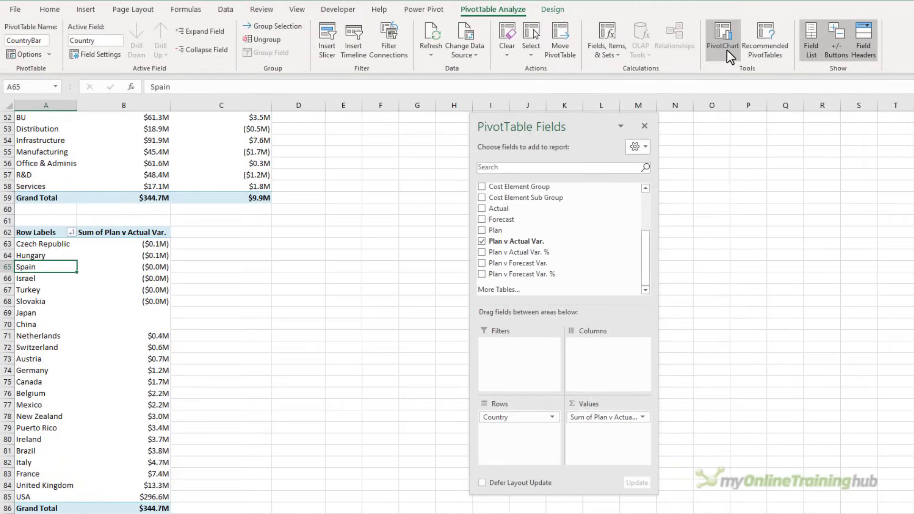
Insert a Clustered Bar PivotChart from the CountryBar PivotTable and position it beside the row labels.
click(722, 39)
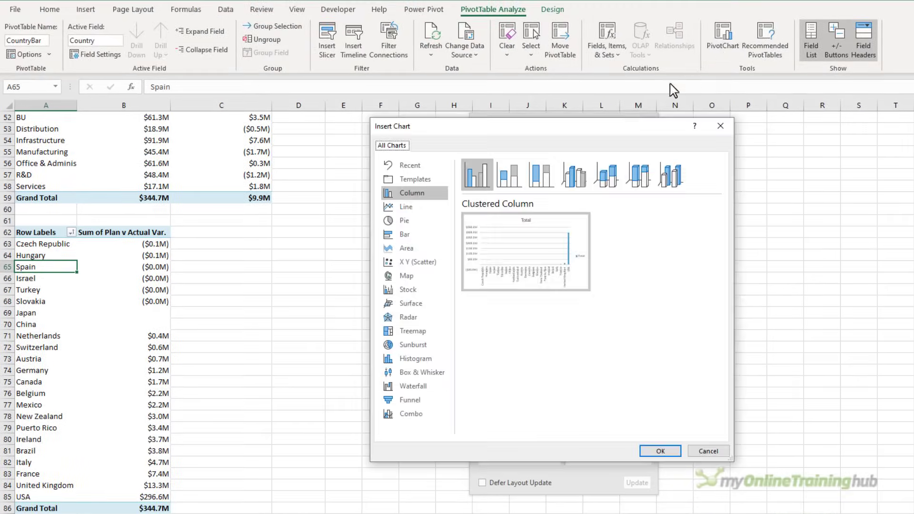
click(410, 234)
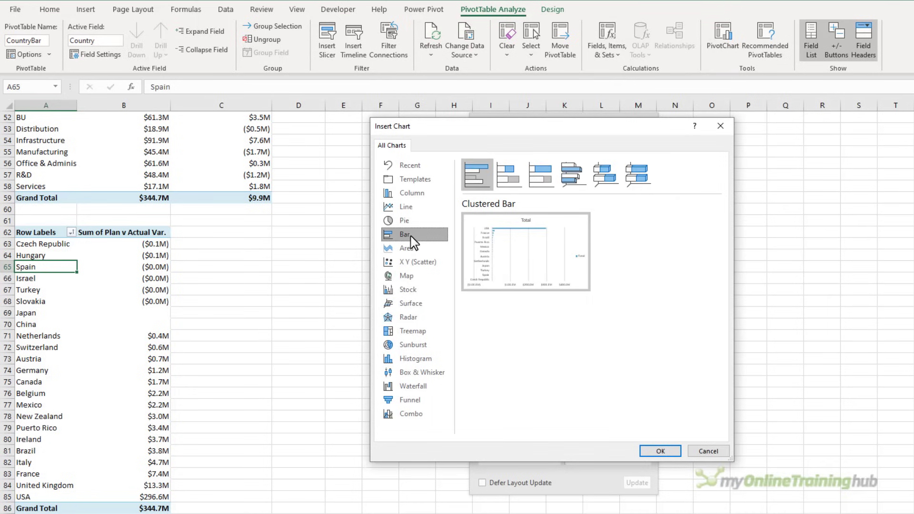
click(659, 451)
drag(427, 261, 132, 198)
Hide all field buttons on the country bar chart and remove its primary horizontal axis.
right_click(142, 284)
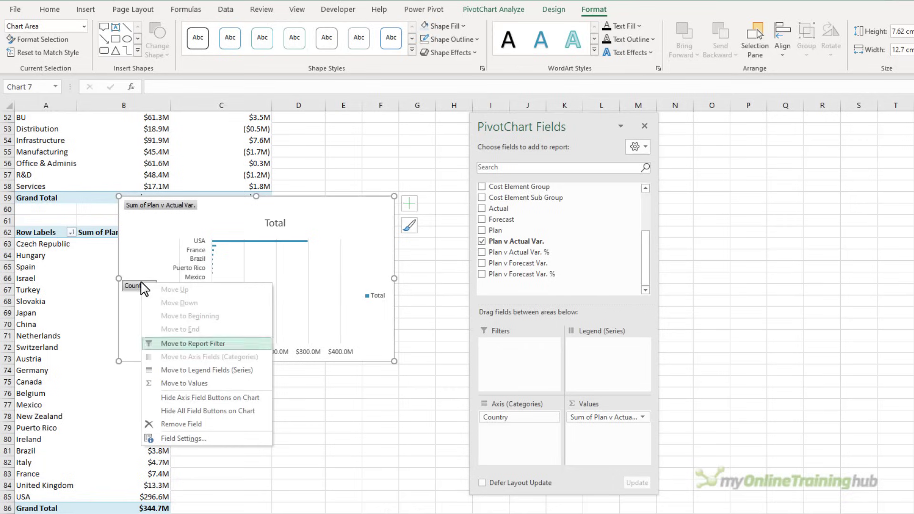
click(193, 412)
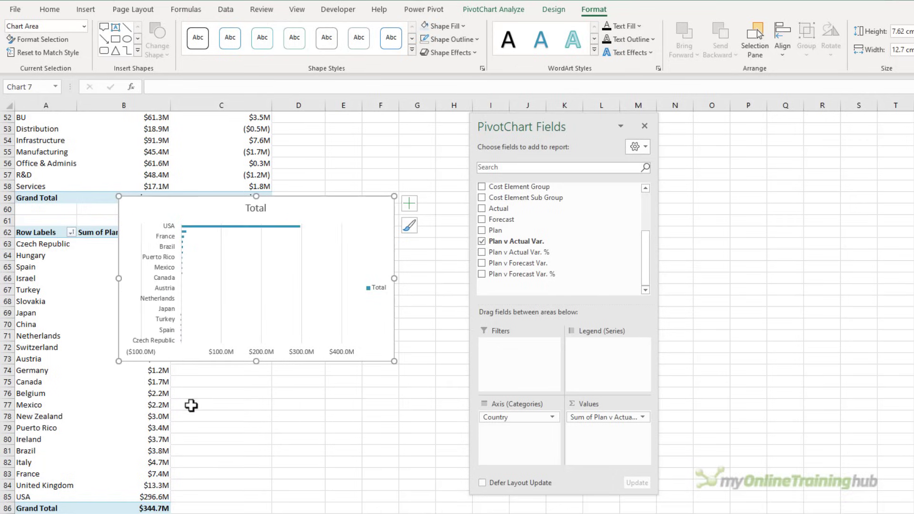
click(409, 205)
click(498, 217)
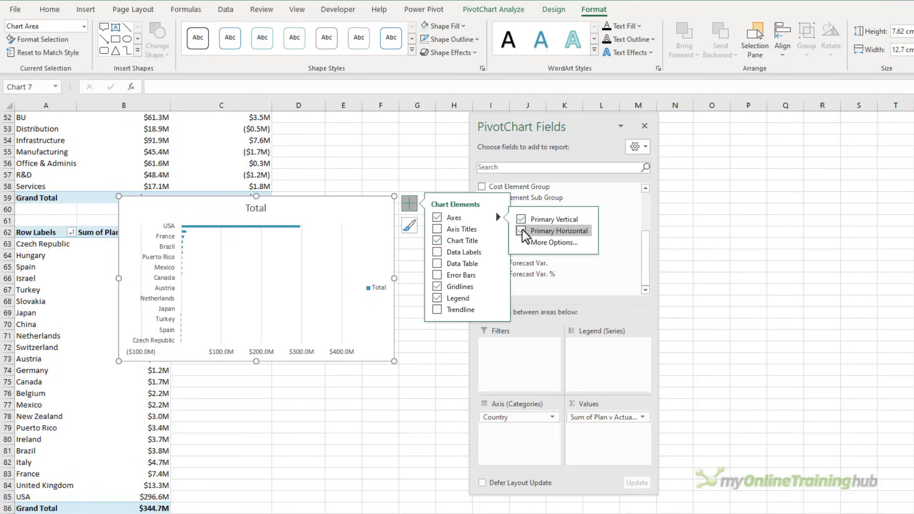
click(522, 231)
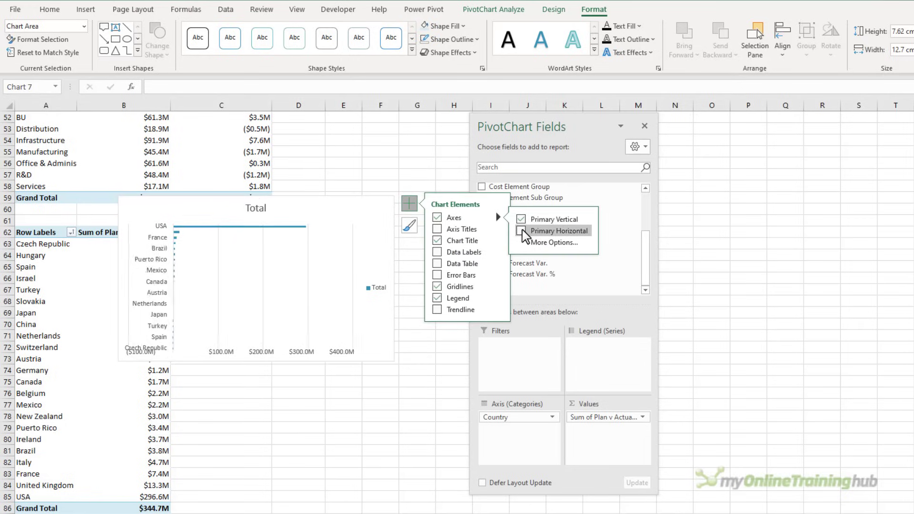
Remove the country bar chart's gridlines and legend, then resize it to about 16.4 cm high by 8.9 cm wide and reposition it beside the PivotTable.
click(456, 286)
click(456, 298)
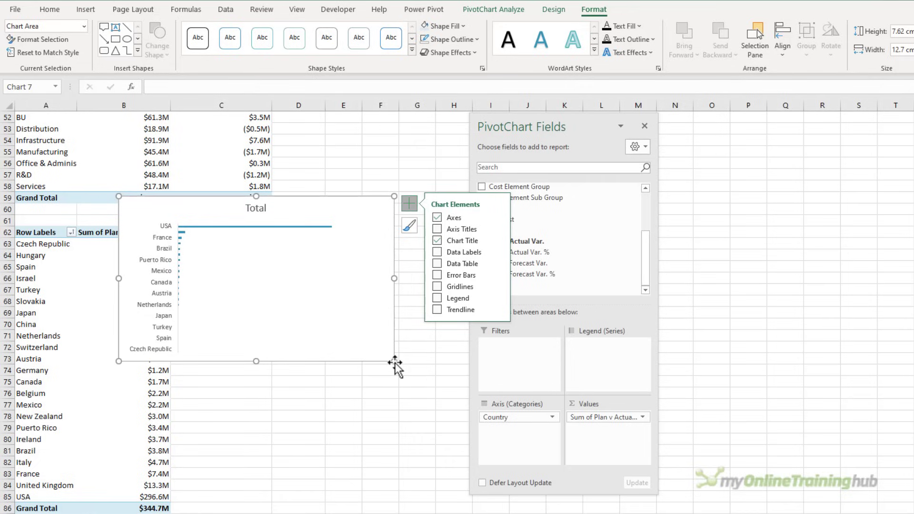
drag(394, 362, 312, 513)
drag(197, 200, 355, 130)
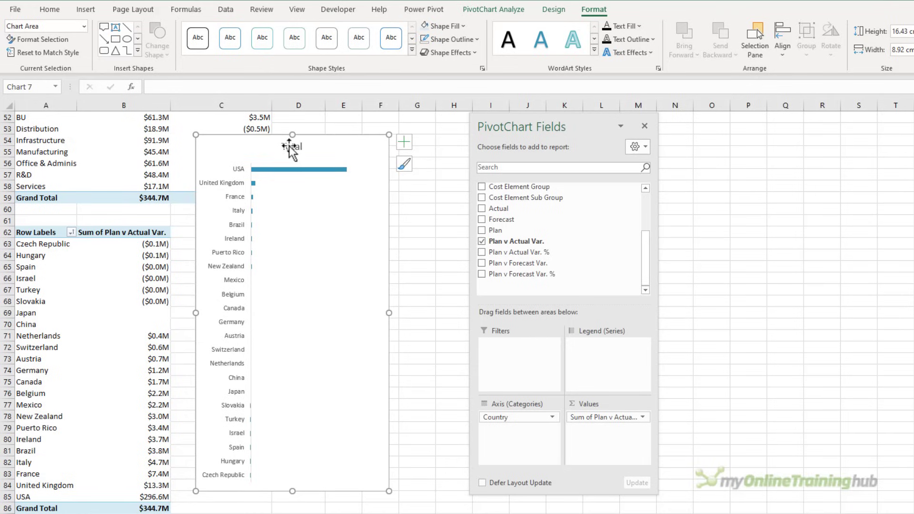
Change the country bar chart's title to "Plan v Actual Variance YTD".
double_click(290, 148)
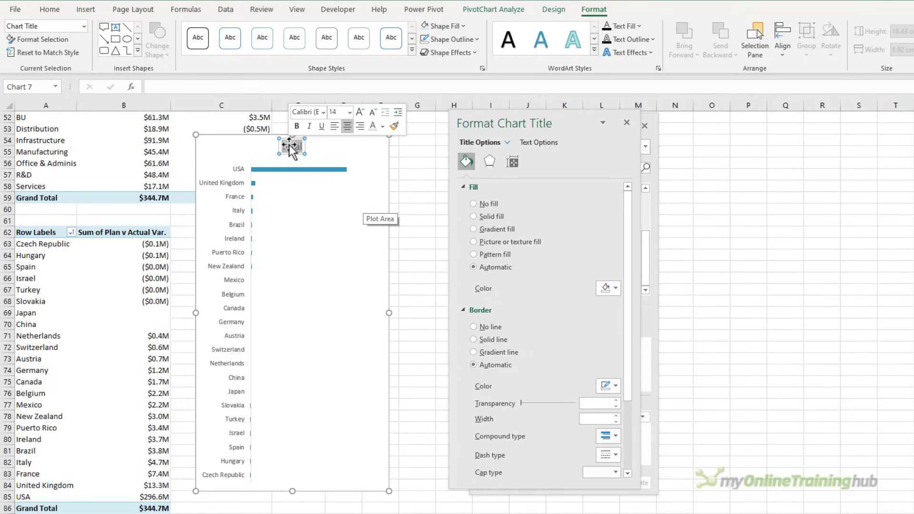
text(Plan v Actual Variance YTD)
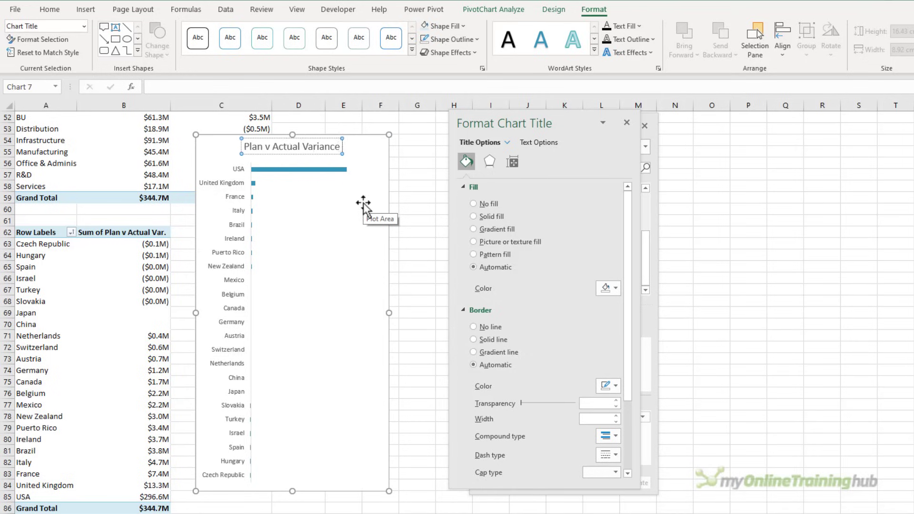
click(363, 204)
Add data labels to the country bars and position them at Inside Base.
click(403, 143)
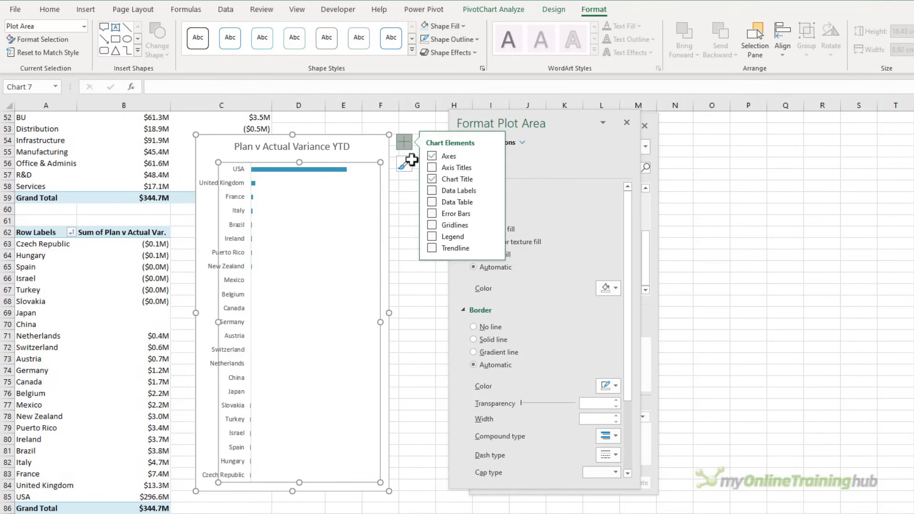
click(434, 191)
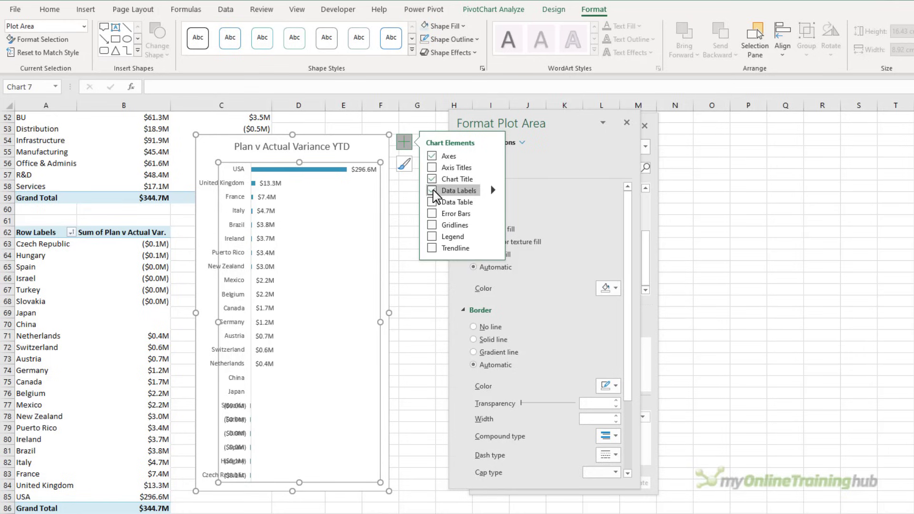
click(493, 190)
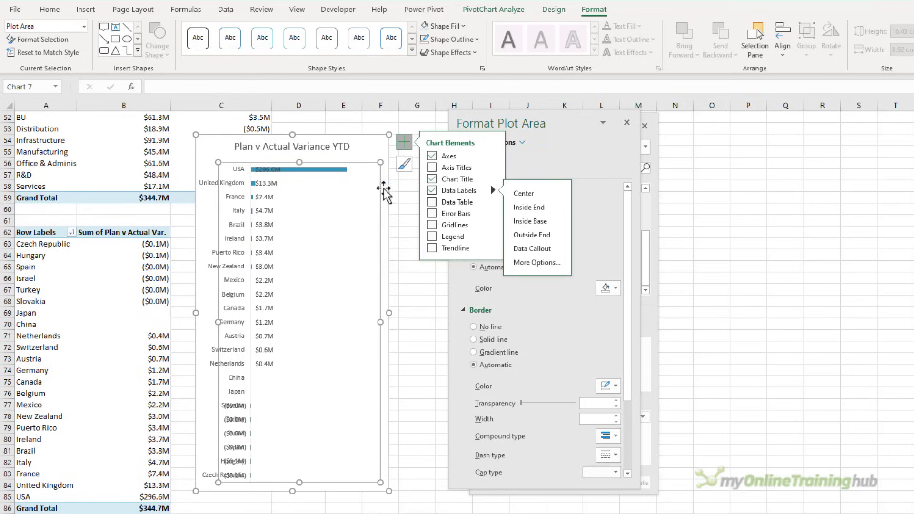
Reduce the gap width of the country bar series to thicken the bars.
click(321, 170)
click(322, 170)
click(510, 161)
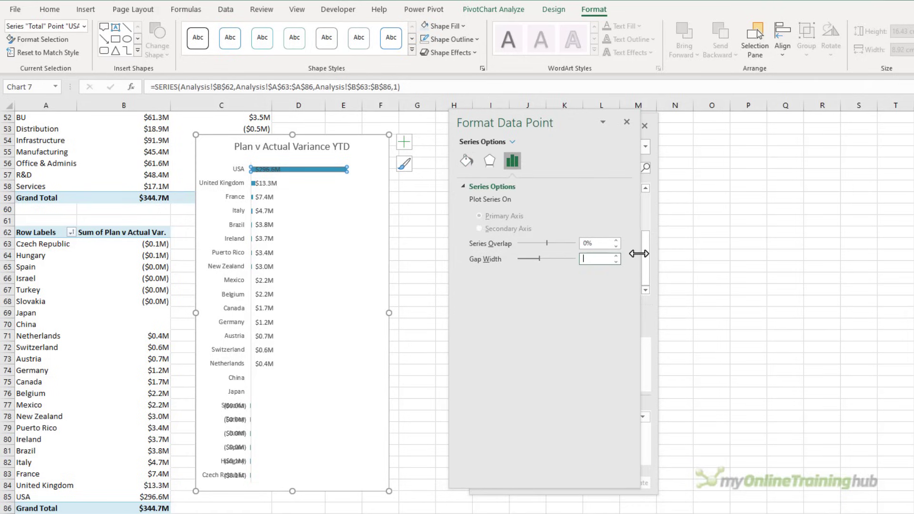
Set the label position of the chart's vertical country axis to Low.
click(227, 271)
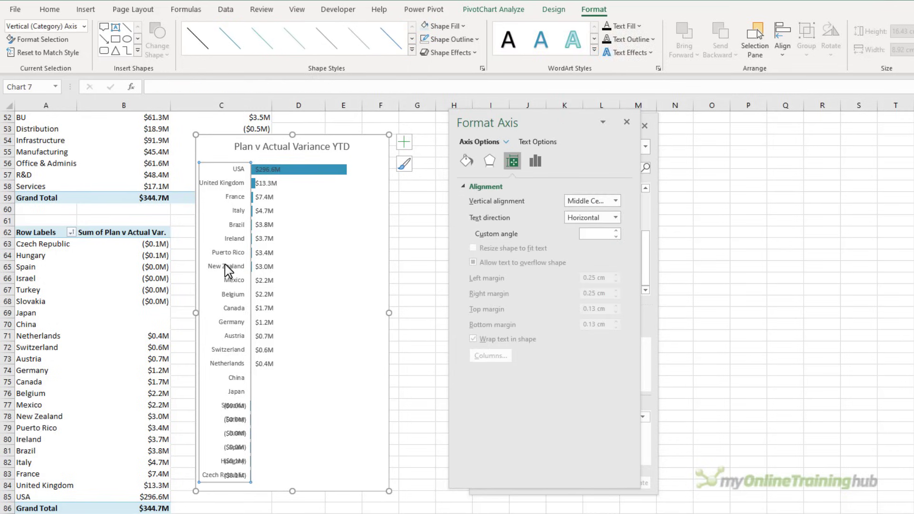
click(538, 163)
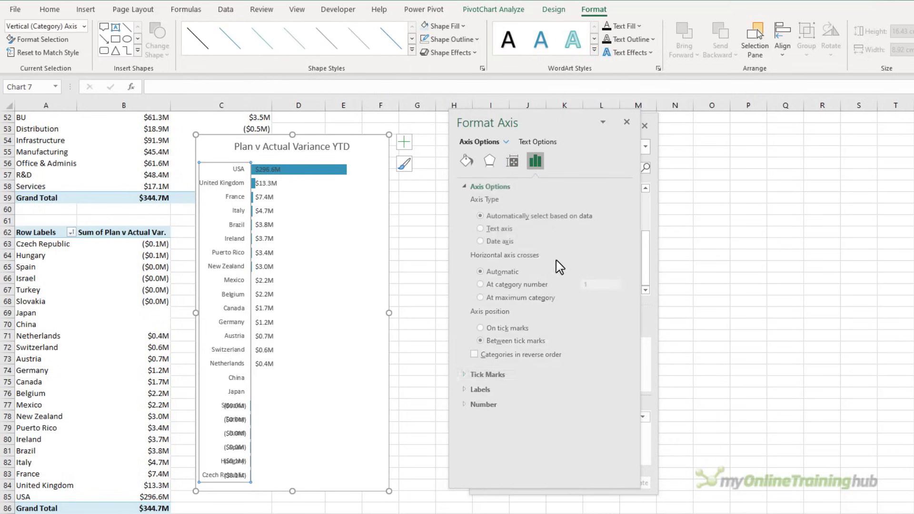
click(581, 389)
click(616, 462)
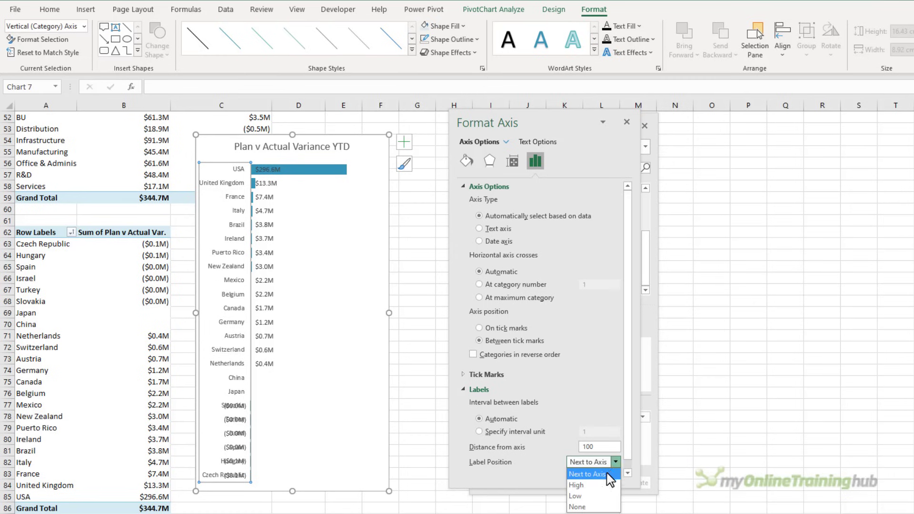
click(587, 493)
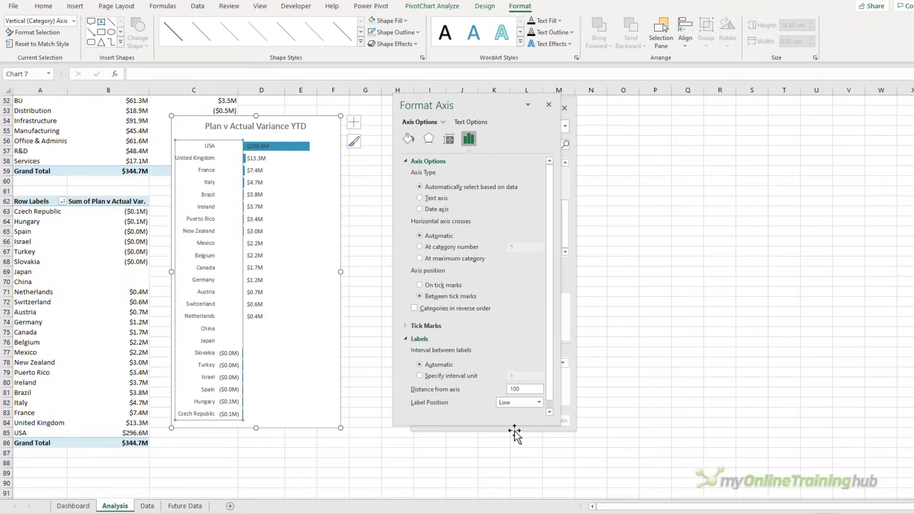
Move the country variance chart from the Analysis sheet to cell R4 on the Dashboard sheet.
click(227, 116)
key(ctrl+x)
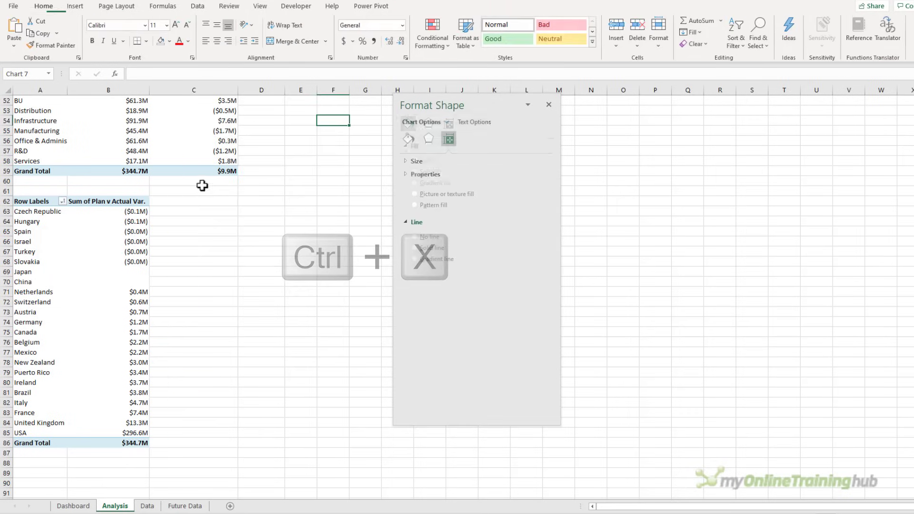
click(73, 506)
click(611, 145)
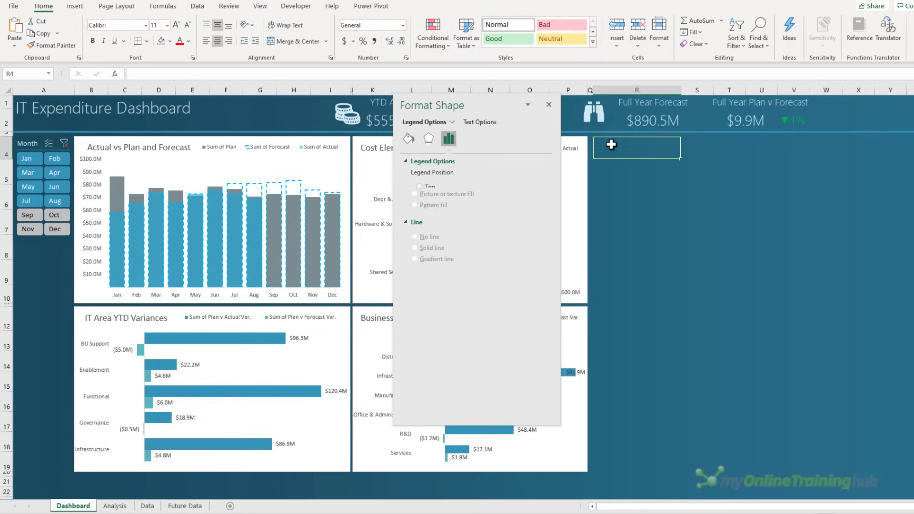
key(ctrl+v)
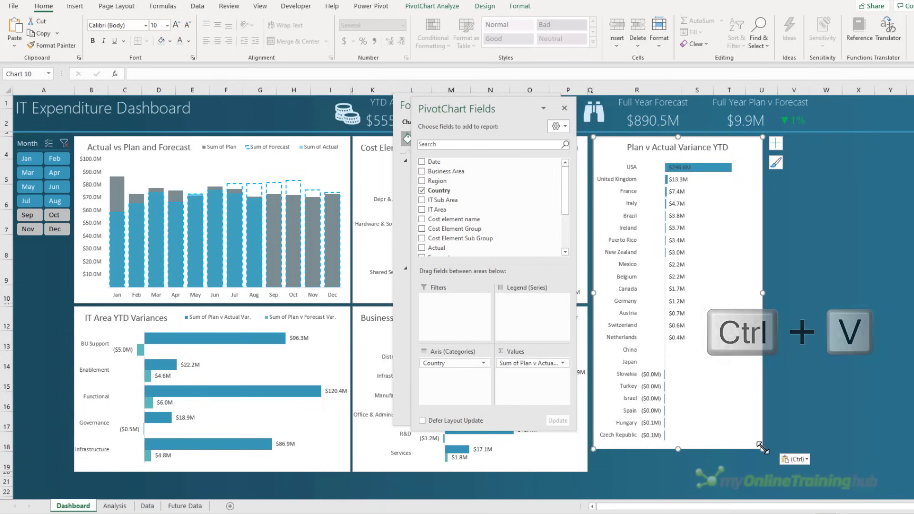
Resize the country variance chart, snapped to the cell grid, to span columns S to V and rows 4 to 19.
drag(763, 447, 810, 472)
key(alt)
drag(594, 304, 688, 304)
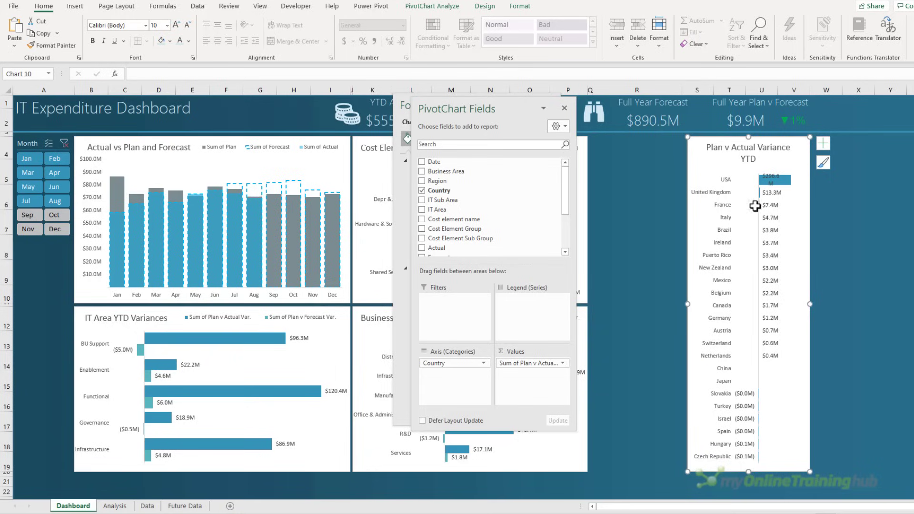
Widen the USA bar's data label so its value fits on one line, and close the formatting pane.
click(774, 180)
click(775, 178)
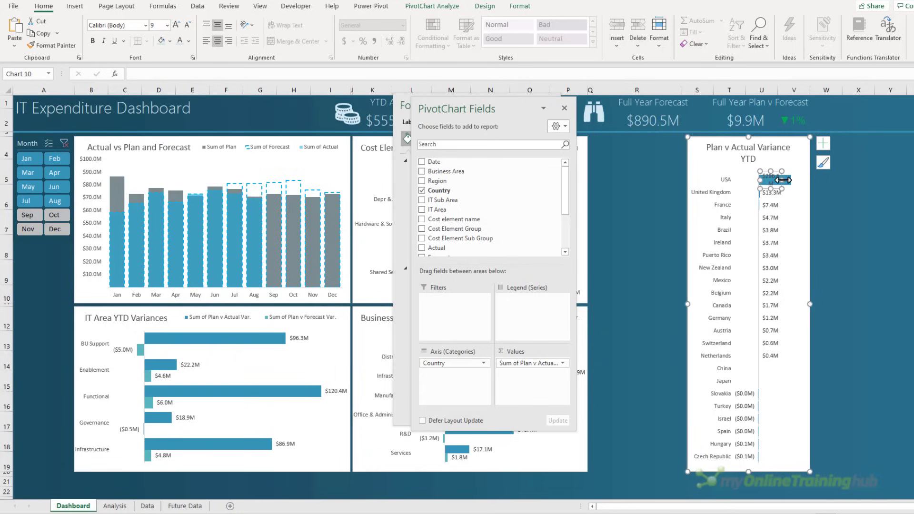
drag(783, 180, 794, 180)
click(661, 200)
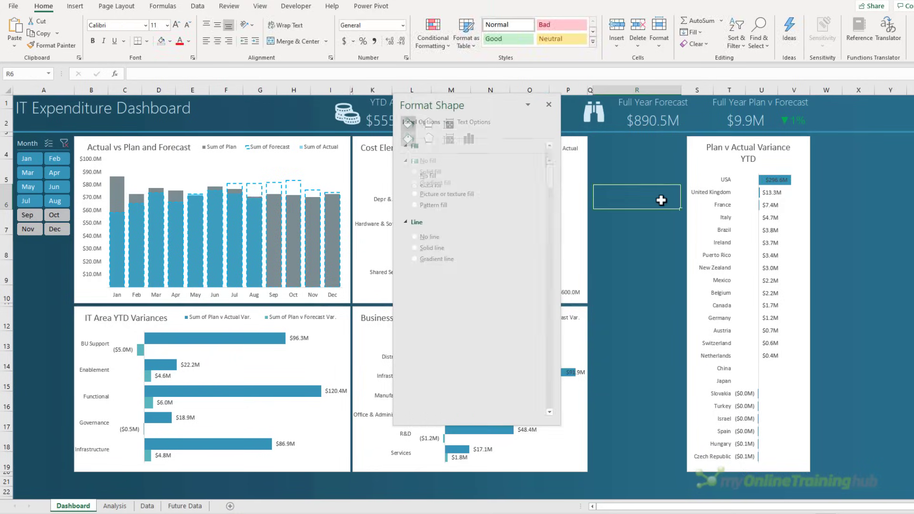
click(552, 108)
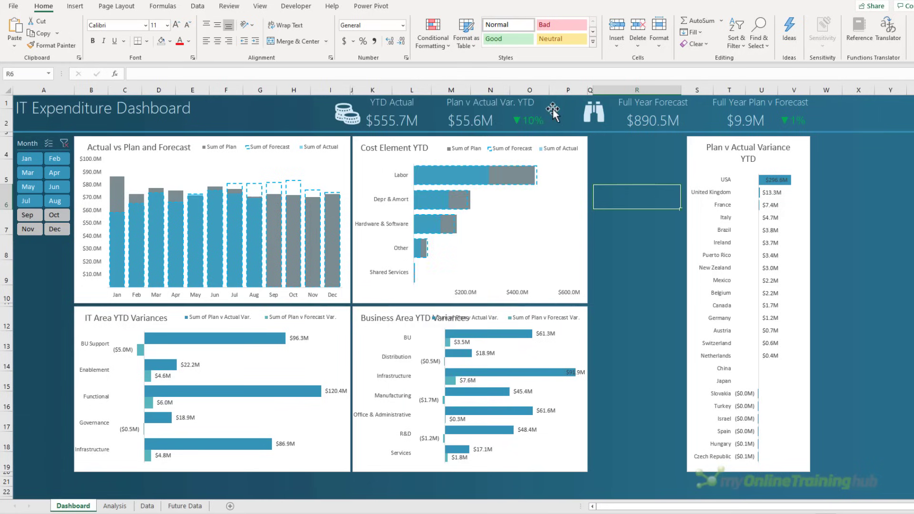
Switch to the completed dashboard workbook and examine its Actual Trend and Cumulative Plan v Actual sparklines.
key(alt+Tab)
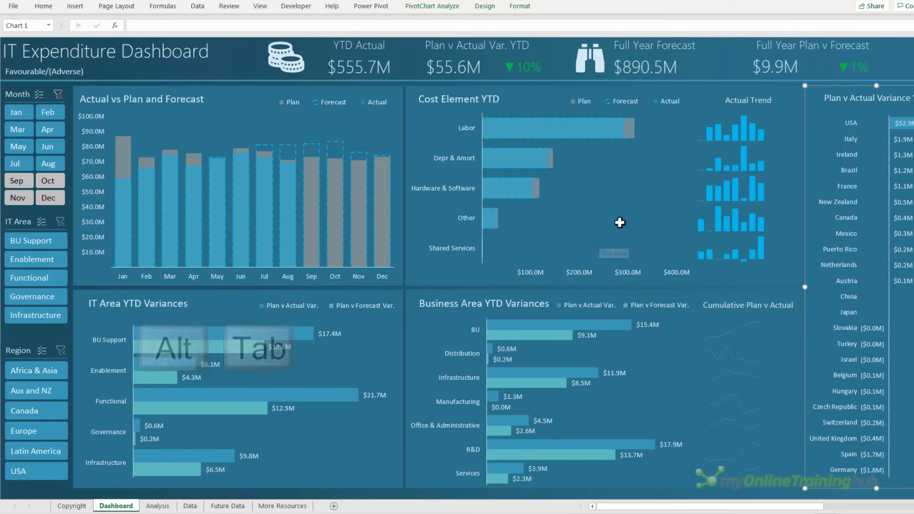
drag(718, 119, 723, 258)
drag(730, 327, 736, 470)
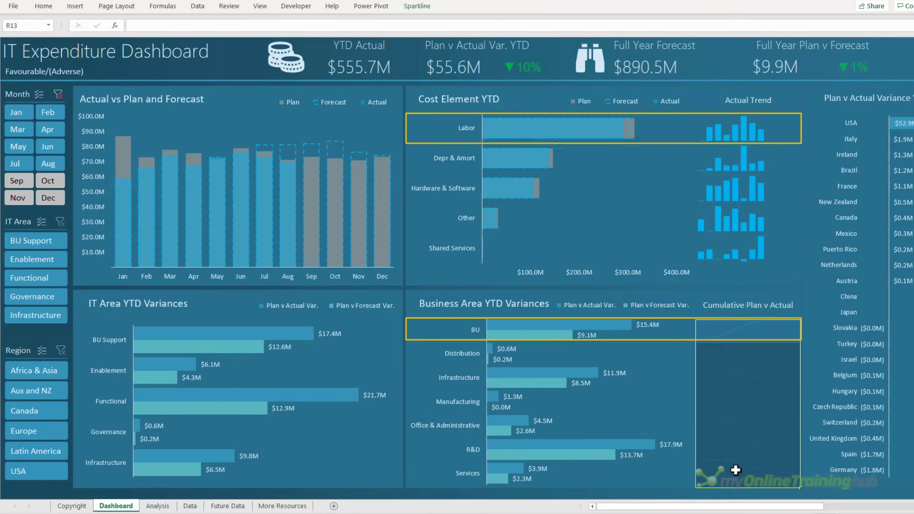
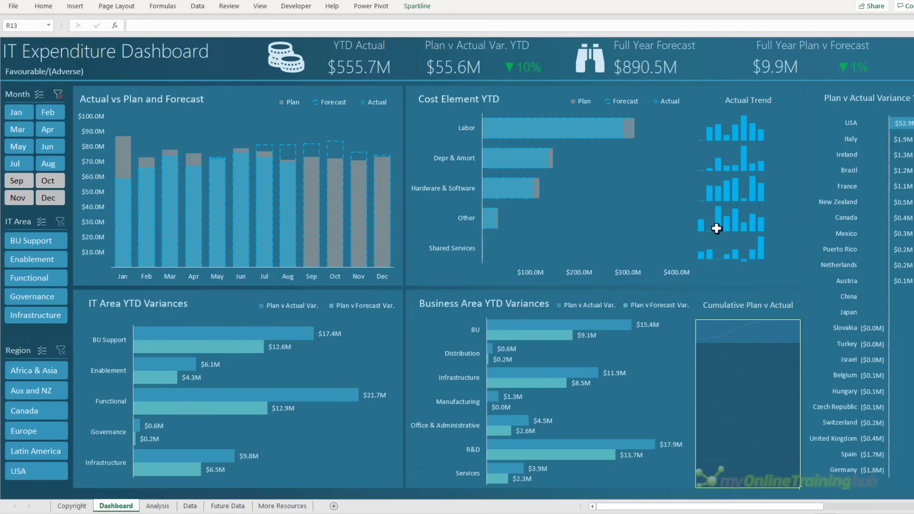
Return to the working file's Analysis sheet and copy the cost element PivotTable in A32:D38 to cell F32.
key(alt+Tab)
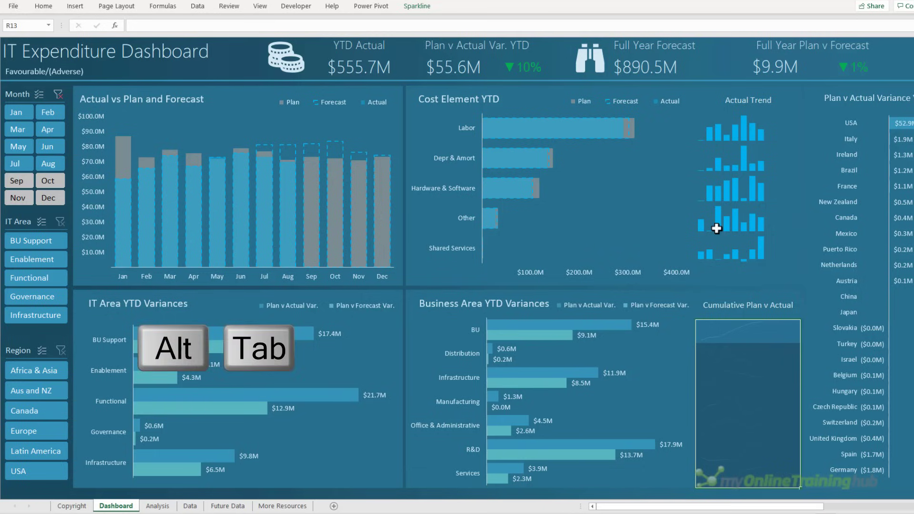
scroll(90, 255, up, 7)
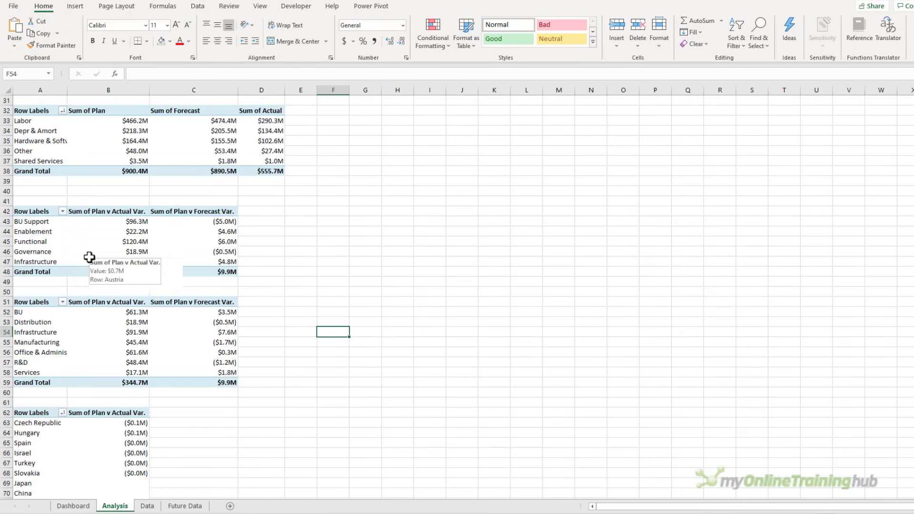
scroll(89, 257, up, 1)
drag(37, 141, 281, 202)
key(ctrl+c)
click(334, 143)
key(ctrl+v)
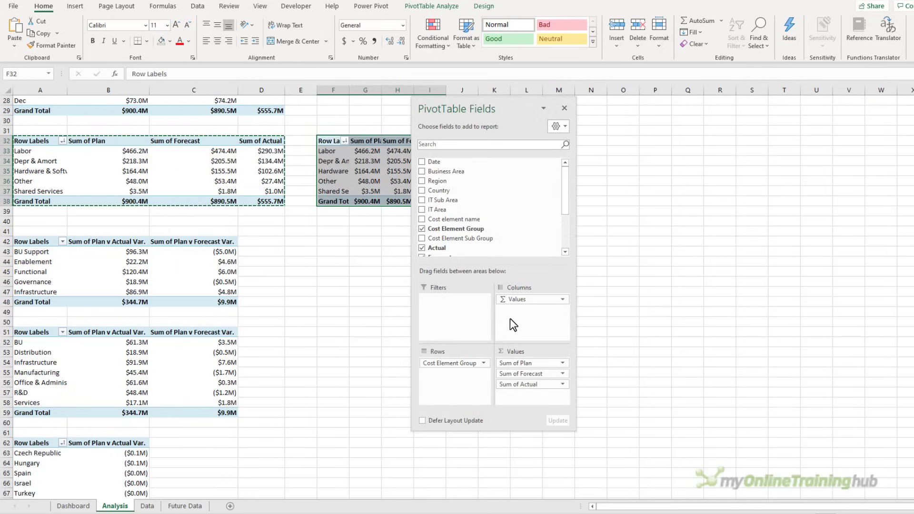
Remove Sum of Plan and Sum of Forecast from the copied PivotTable and add Date to its columns.
drag(524, 363, 616, 357)
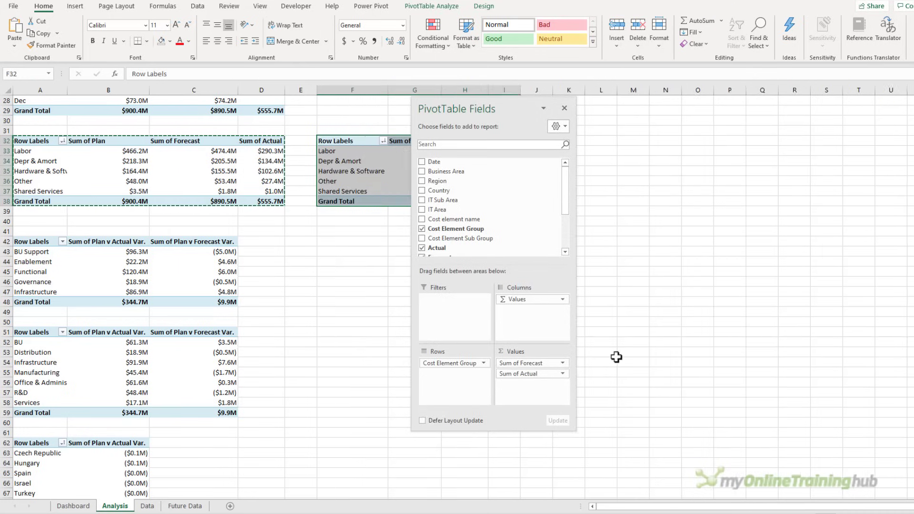
drag(523, 363, 616, 361)
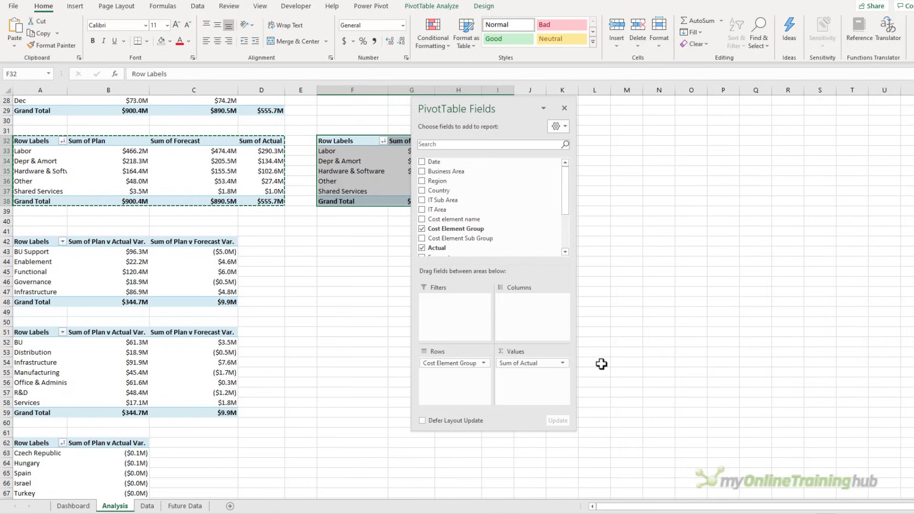
drag(523, 163, 531, 302)
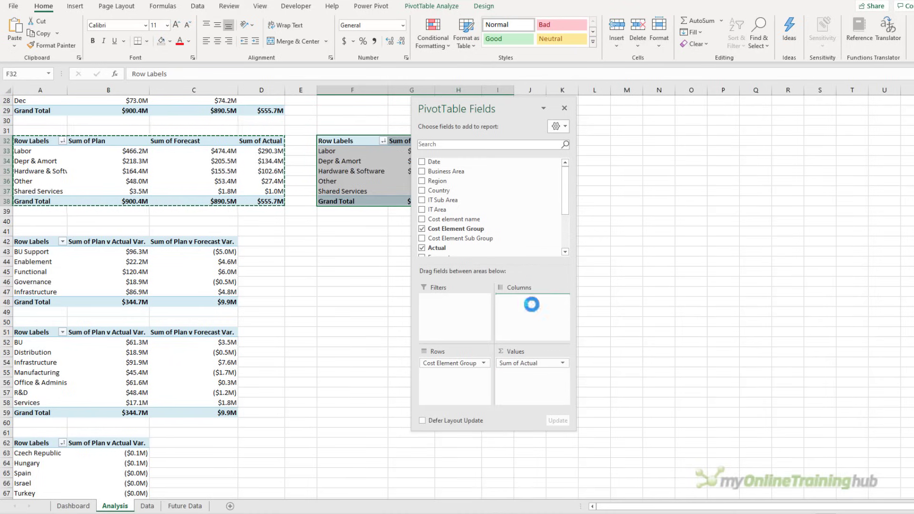
Move the field list clear of the copied PivotTable and remove its Grand Total column.
drag(489, 110, 195, 108)
click(459, 171)
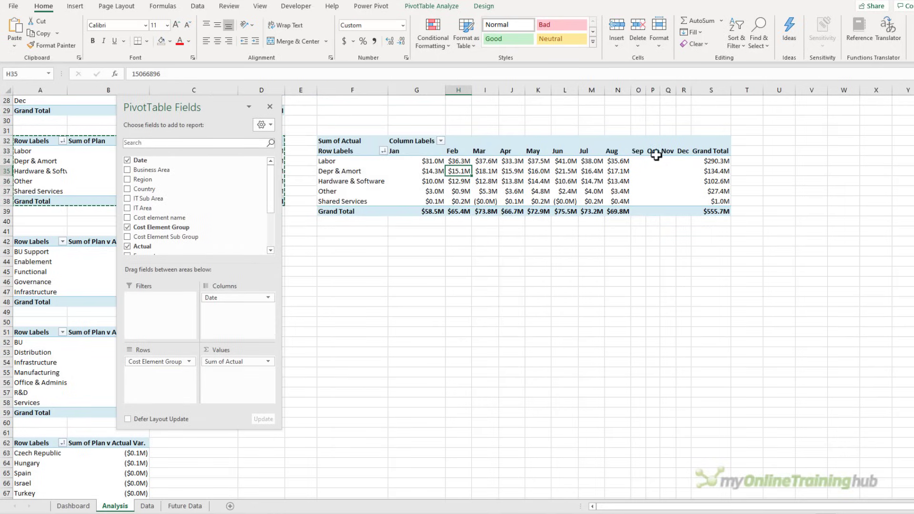
right_click(701, 150)
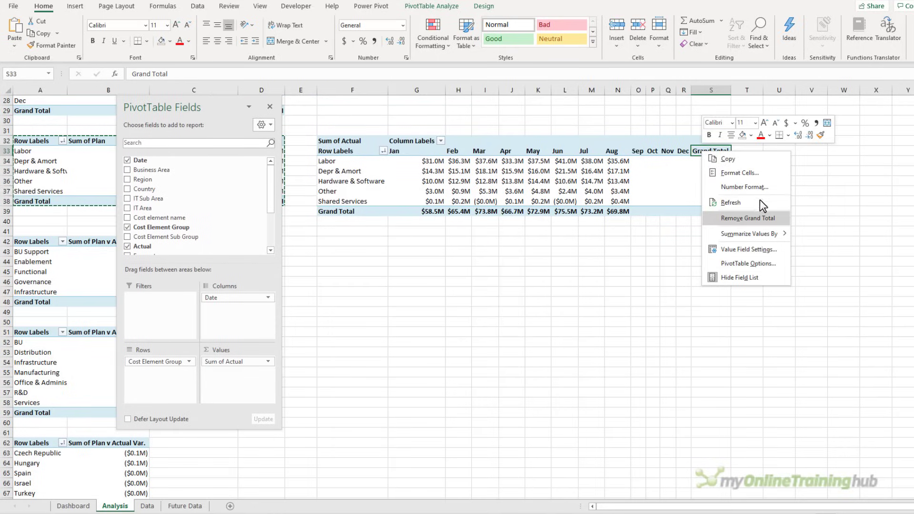
click(747, 218)
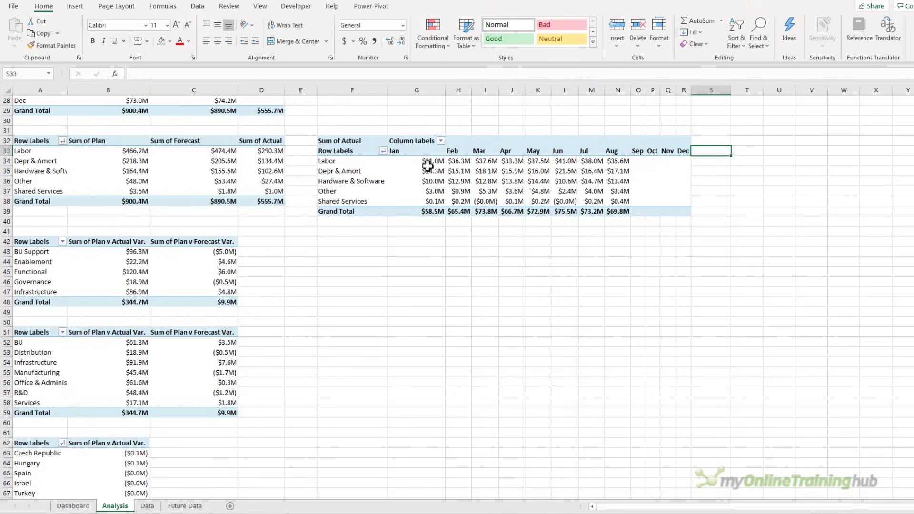
Insert column sparklines in Dashboard cells R5:R9 using the monthly actuals in Analysis!G34:R38 as the data range.
drag(427, 166, 669, 202)
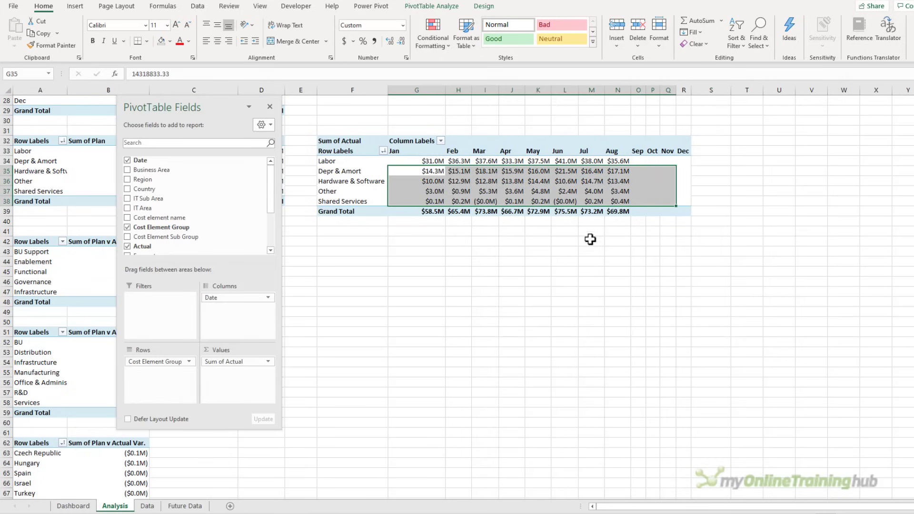
click(81, 508)
drag(628, 177, 617, 267)
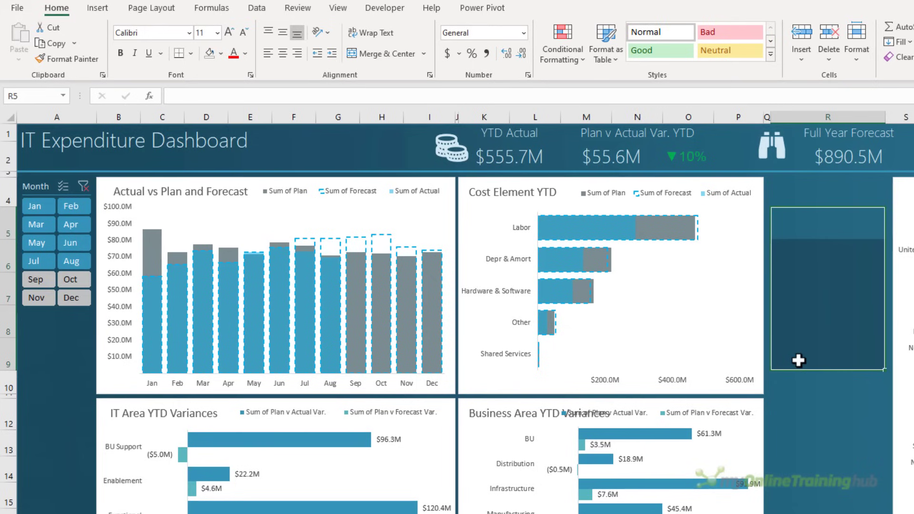
click(97, 8)
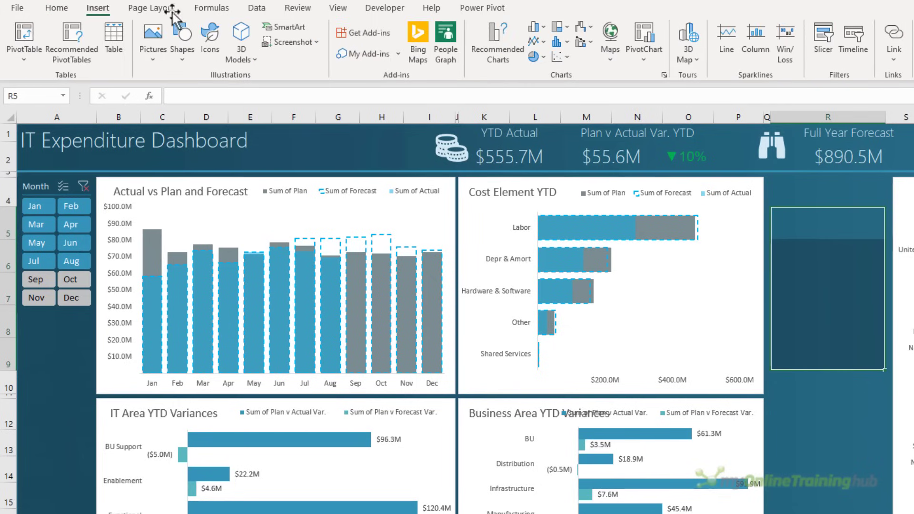
click(757, 53)
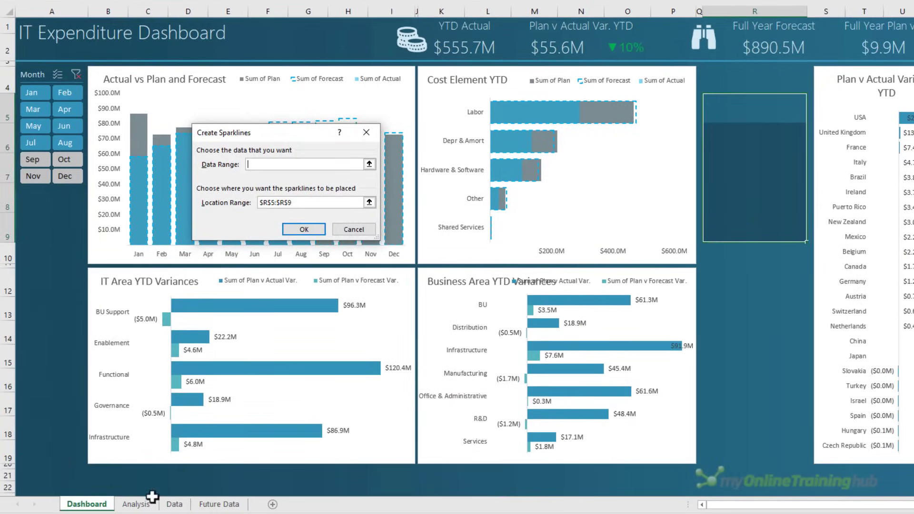
click(150, 501)
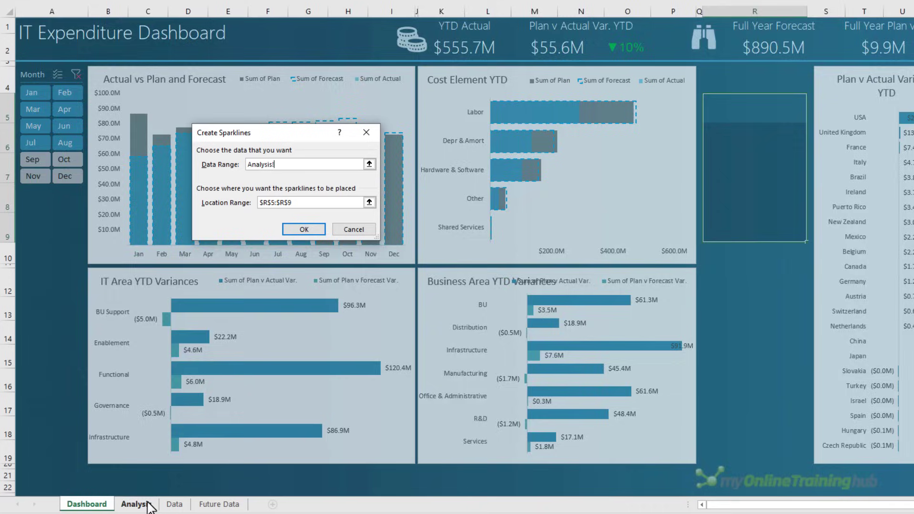
drag(482, 94, 811, 146)
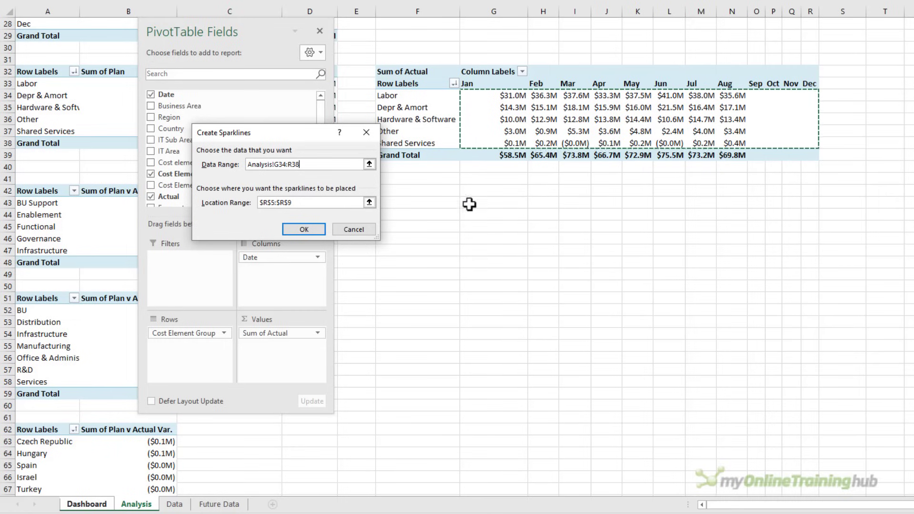
click(305, 230)
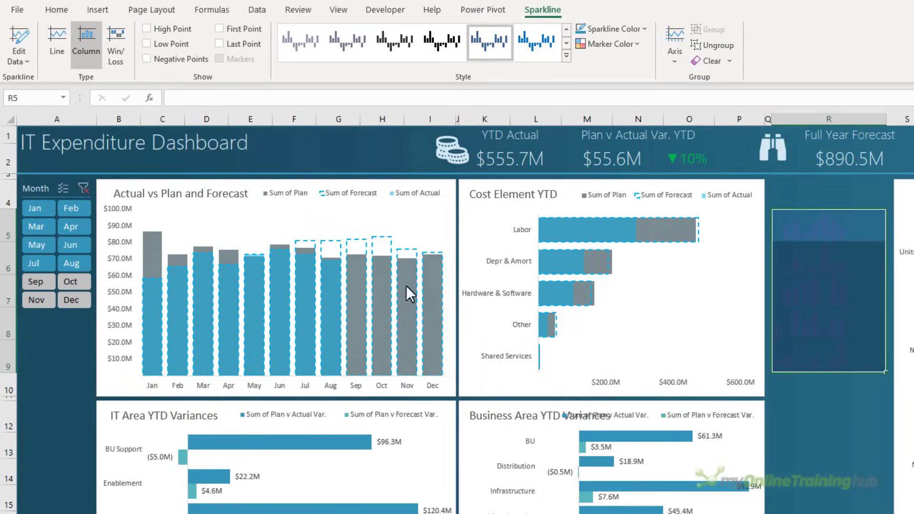
Color the column sparklines standard light blue and enter the heading "Actual Trend" above them in R4.
click(644, 28)
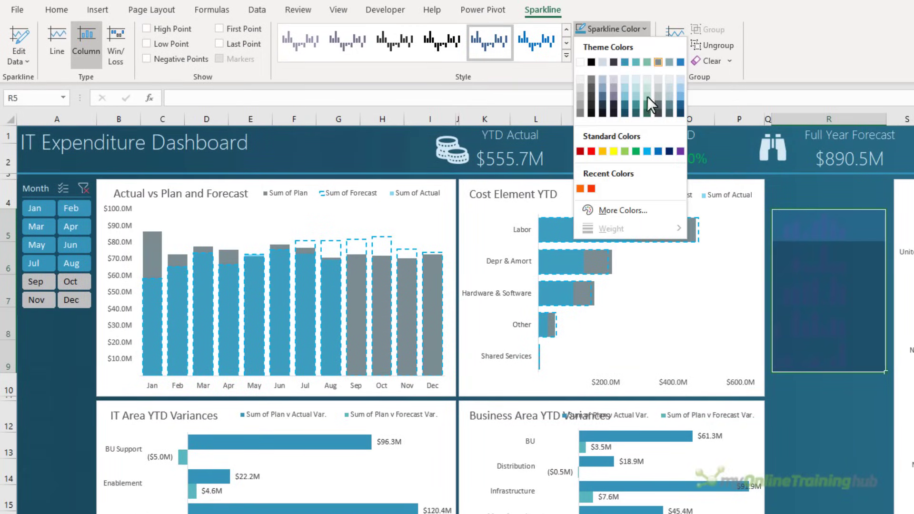
click(650, 152)
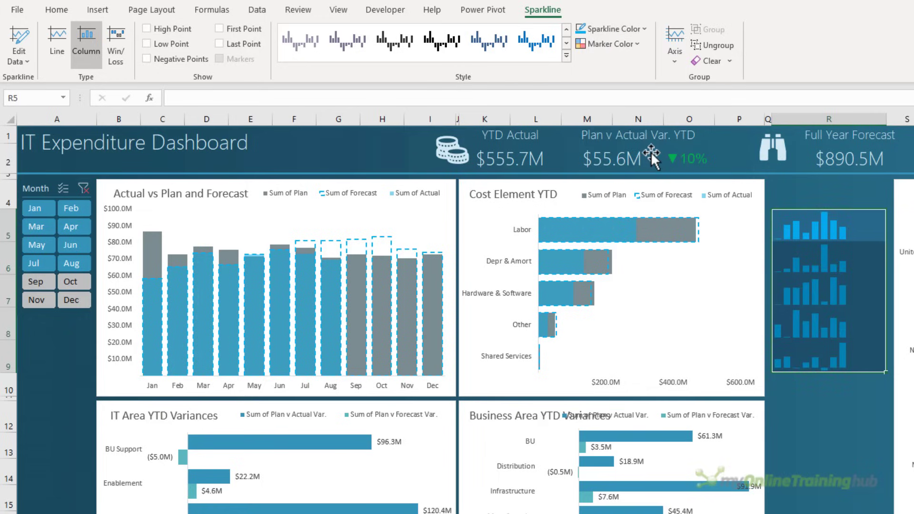
click(830, 196)
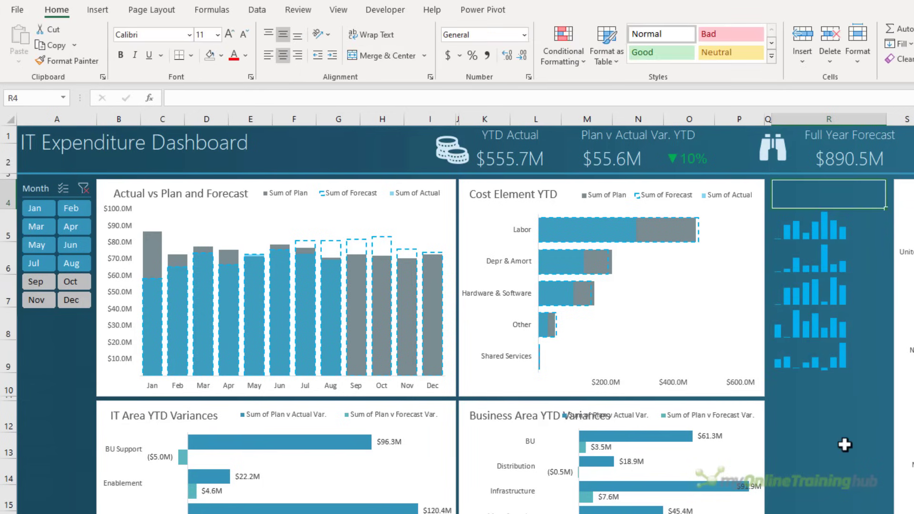
text(Actual Trend)
key(Return)
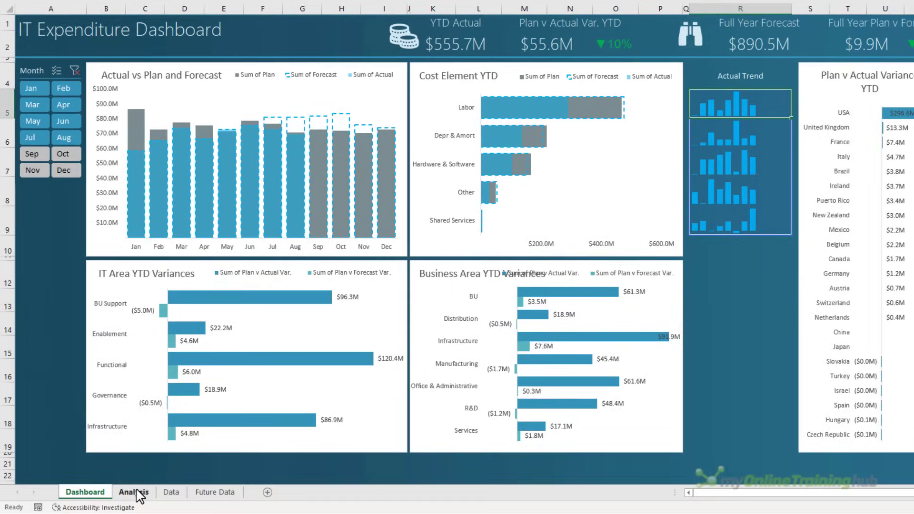
Copy the Business Area variance PivotTable in A51:C59 of the Analysis sheet to cell F50.
click(135, 492)
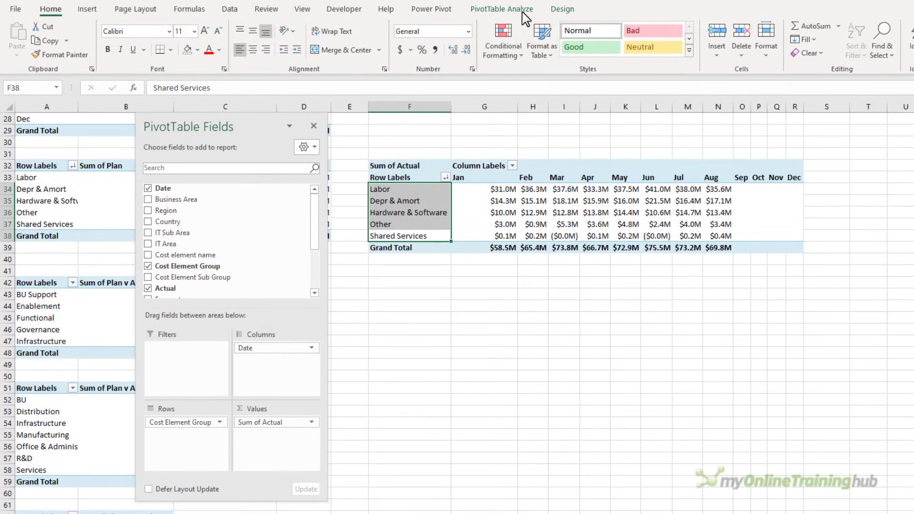
click(522, 10)
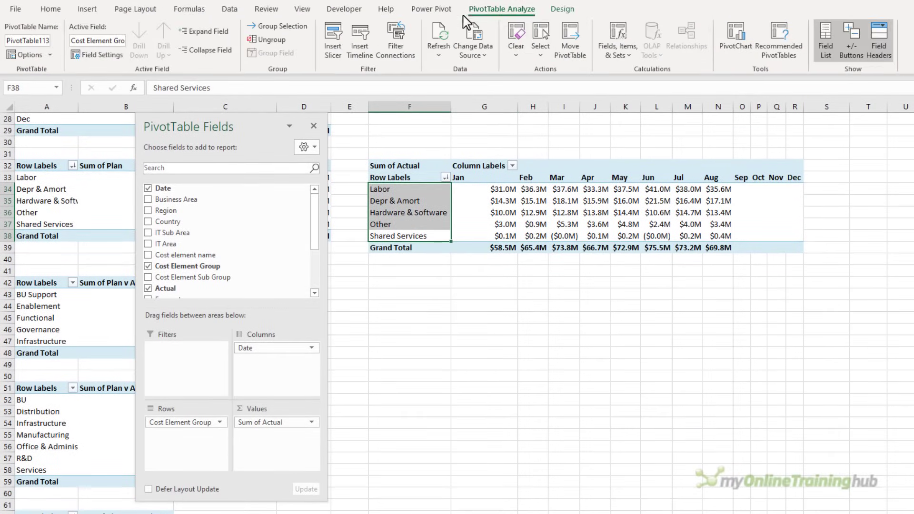
click(48, 40)
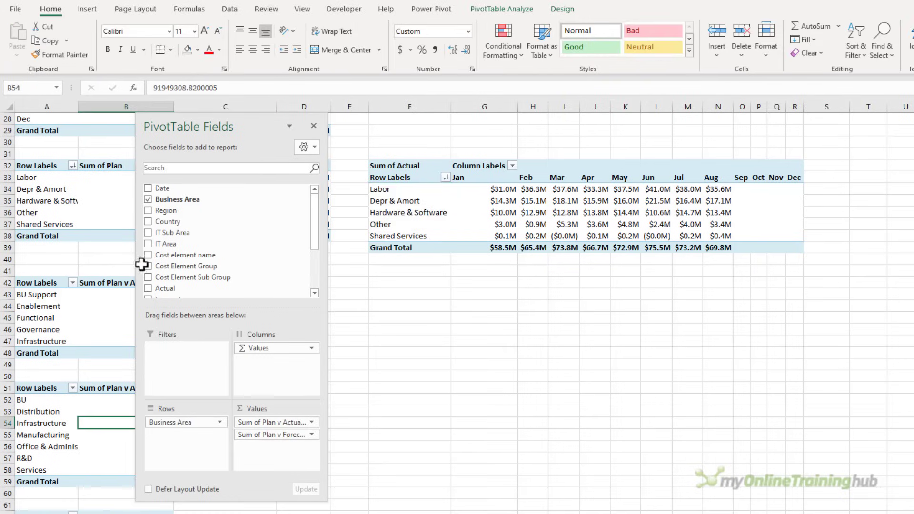
drag(72, 386, 236, 488)
drag(230, 126, 238, 144)
key(shift+Up)
key(ctrl+c)
click(408, 367)
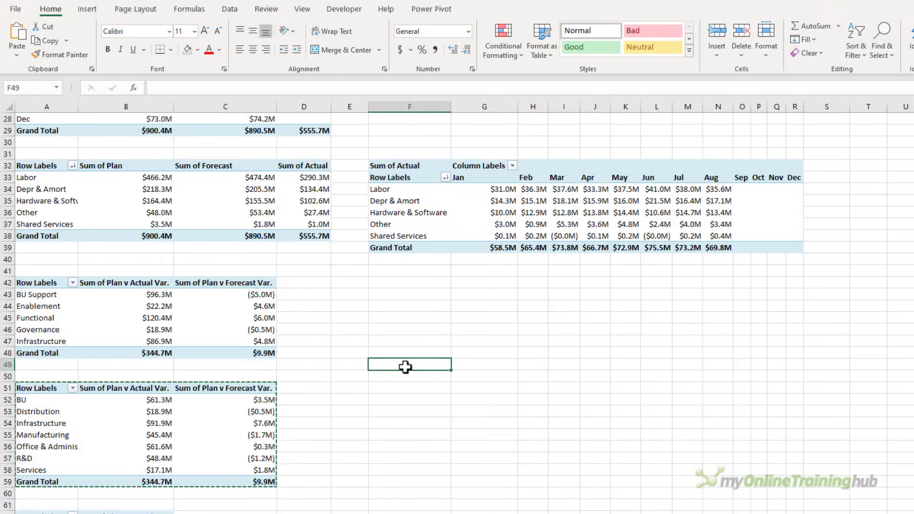
click(405, 374)
key(ctrl+v)
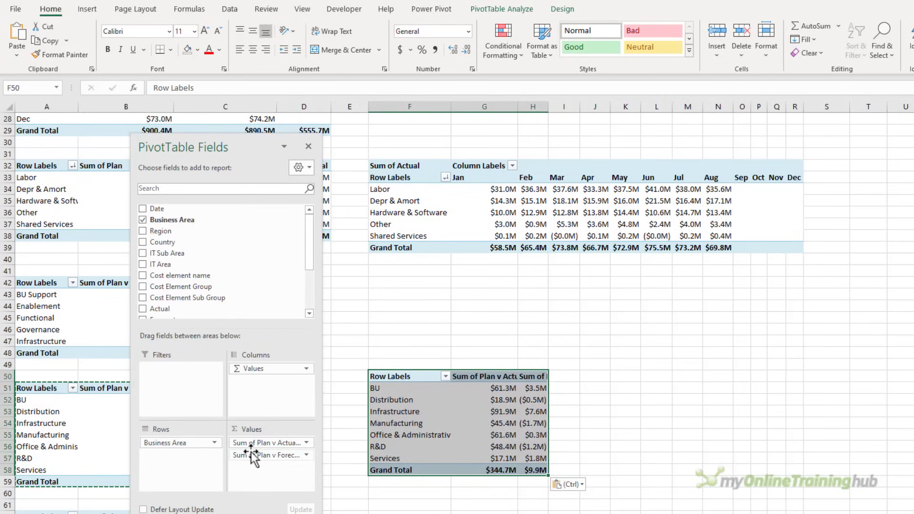
Show only Sum of Plan v Actual Var. by Date across the copied PivotTable's columns and remove its Grand Total column.
drag(250, 453, 393, 505)
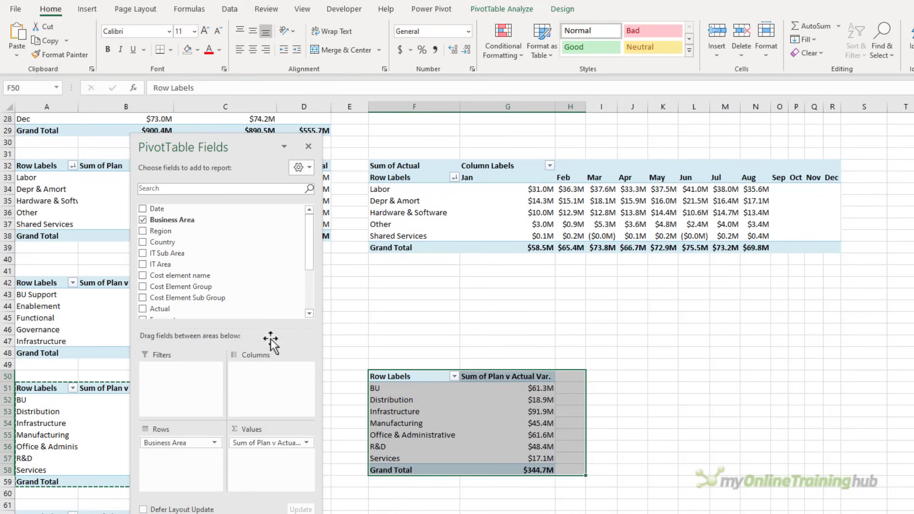
drag(176, 209, 293, 383)
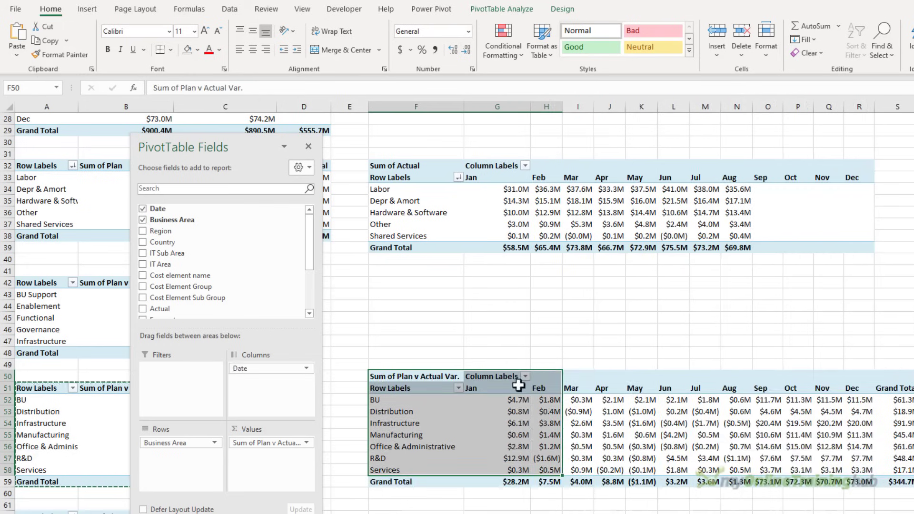
click(892, 388)
right_click(828, 390)
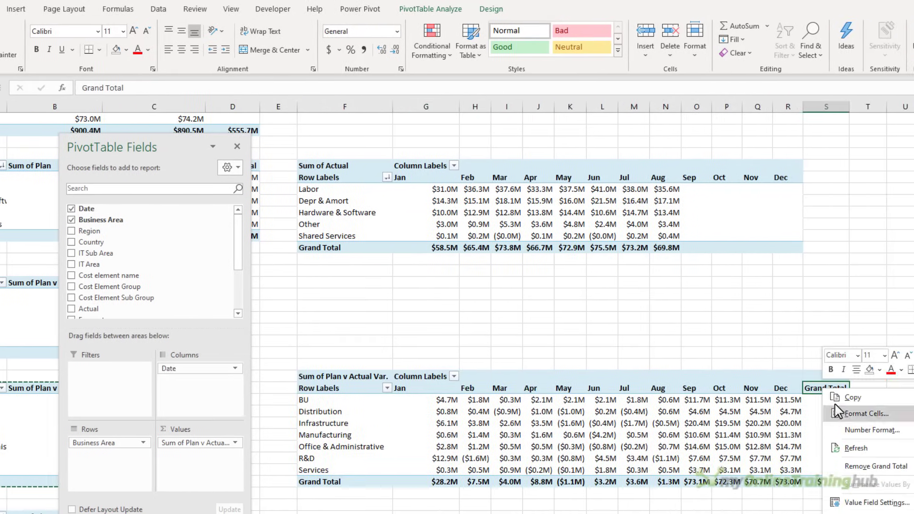
click(883, 465)
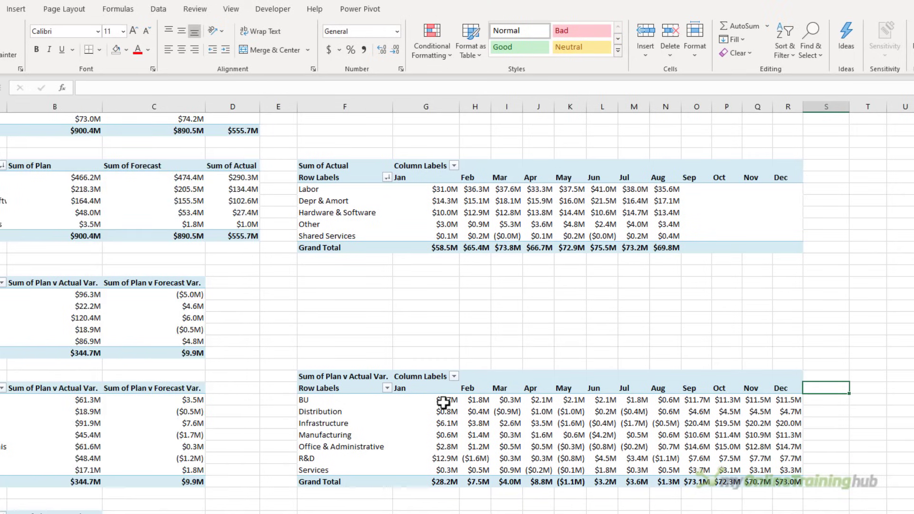
Show the copied Business Area PivotTable's values as a Running Total In with Date as the base field.
drag(443, 403, 790, 403)
right_click(558, 404)
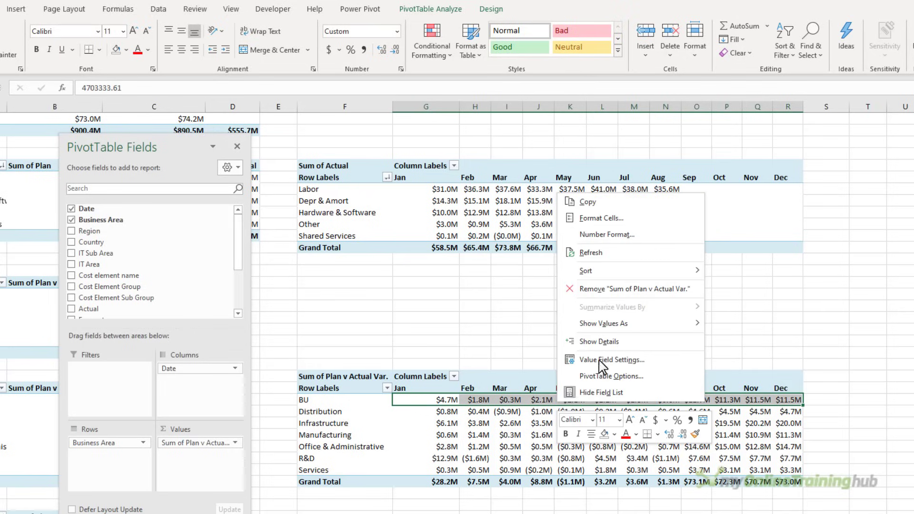
mouse_move(636, 326)
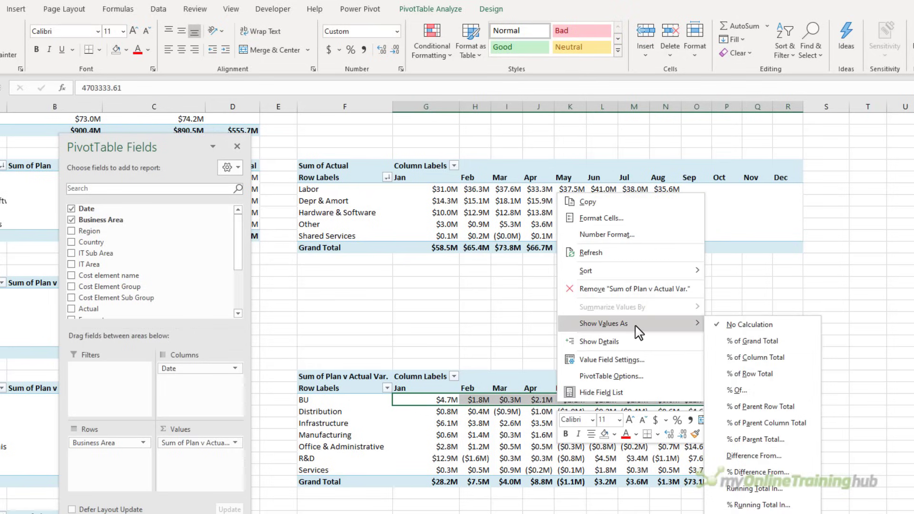
click(795, 493)
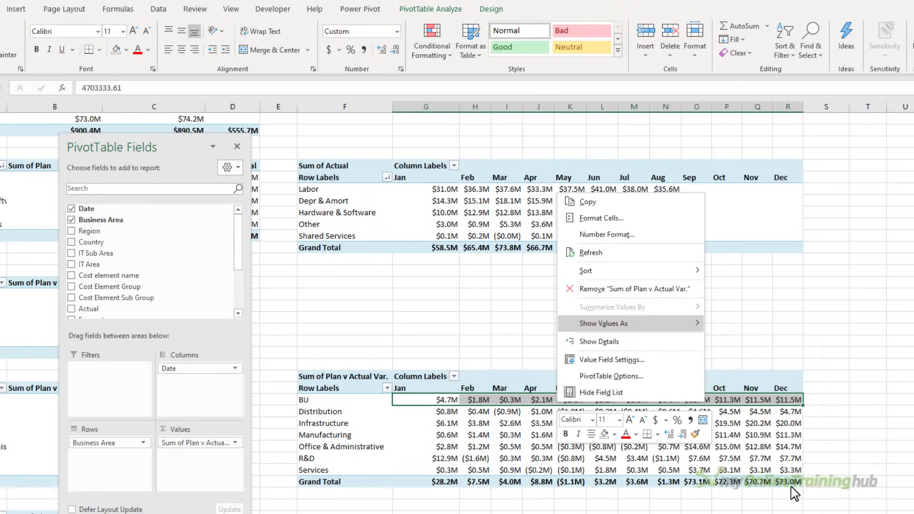
click(296, 281)
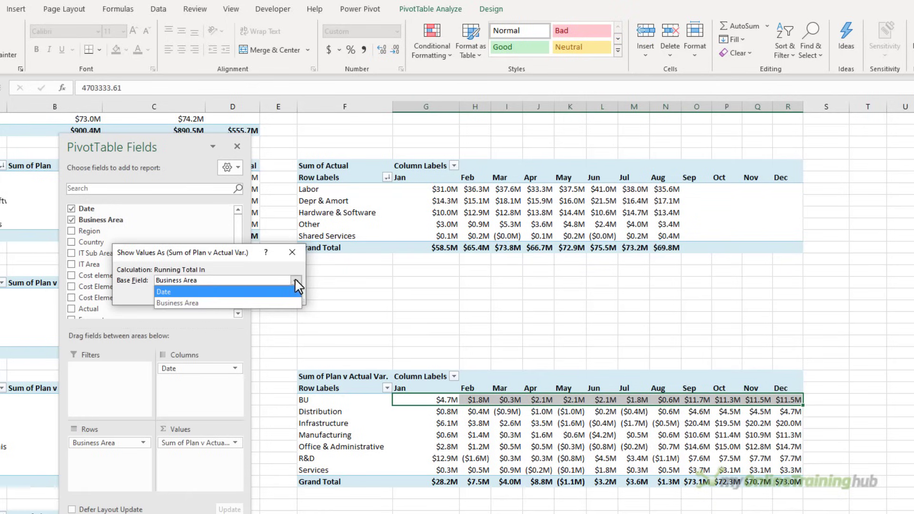
click(193, 292)
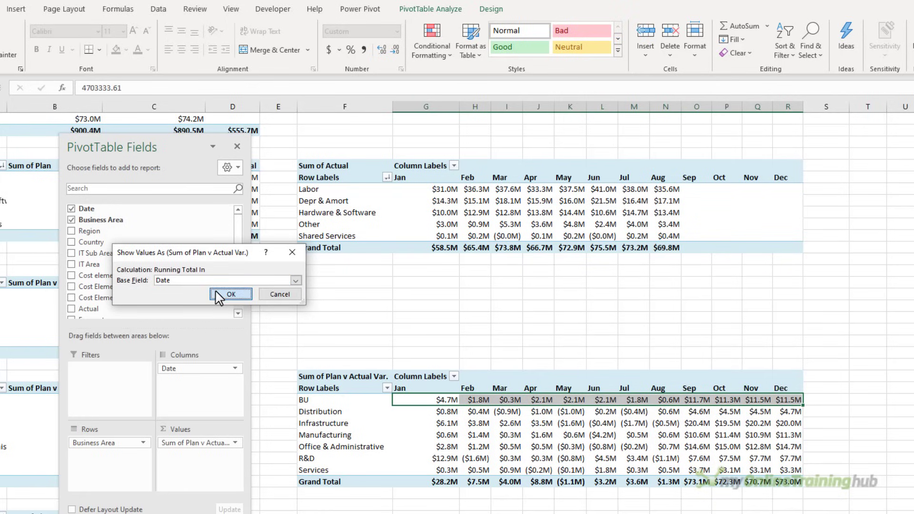
click(217, 294)
drag(434, 401, 786, 401)
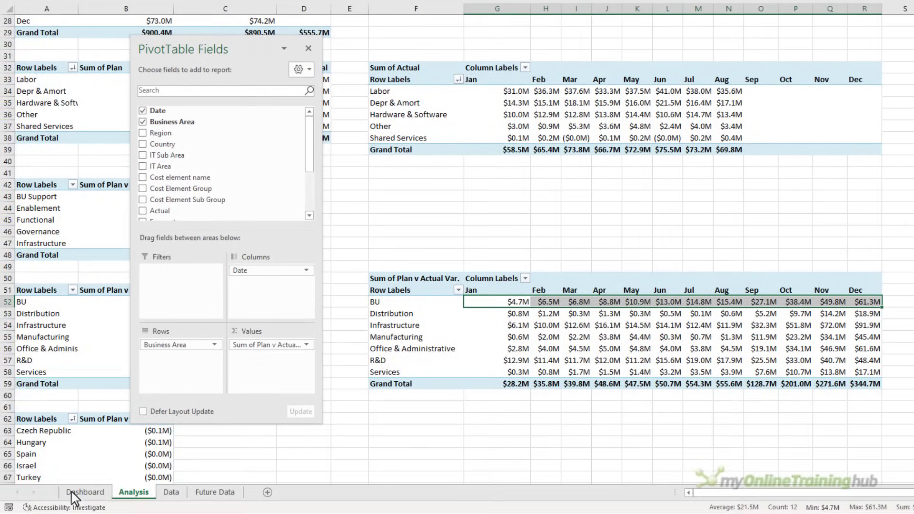
Insert line sparklines in Dashboard cells R13:R19 using the cumulative variances in Analysis!G52:R58 as the data range.
click(77, 499)
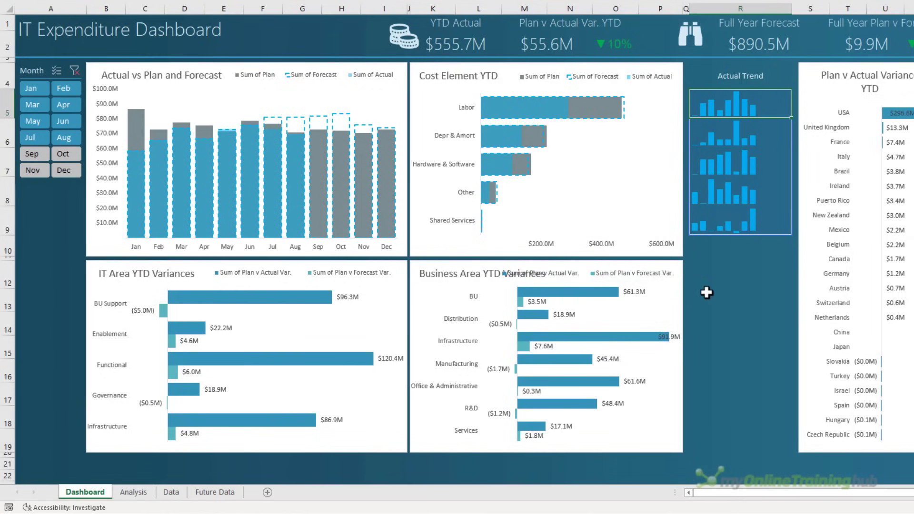
drag(706, 293, 732, 433)
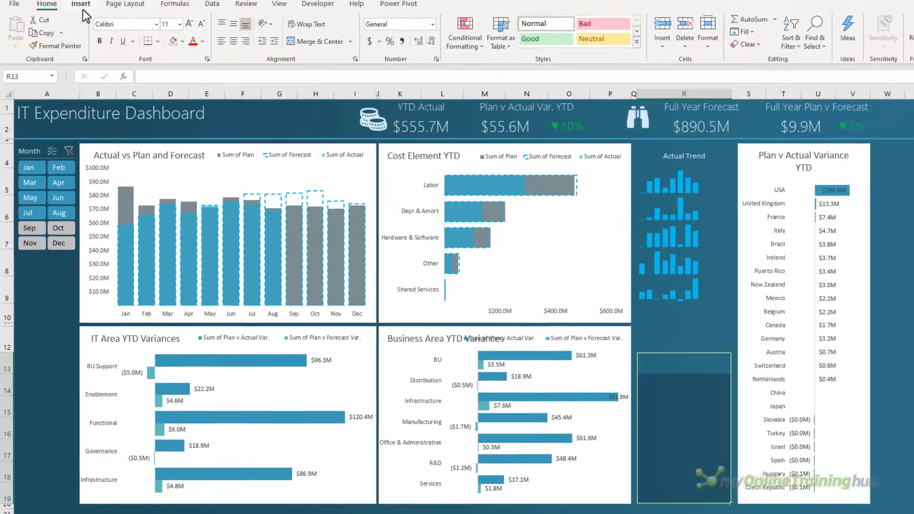
click(80, 7)
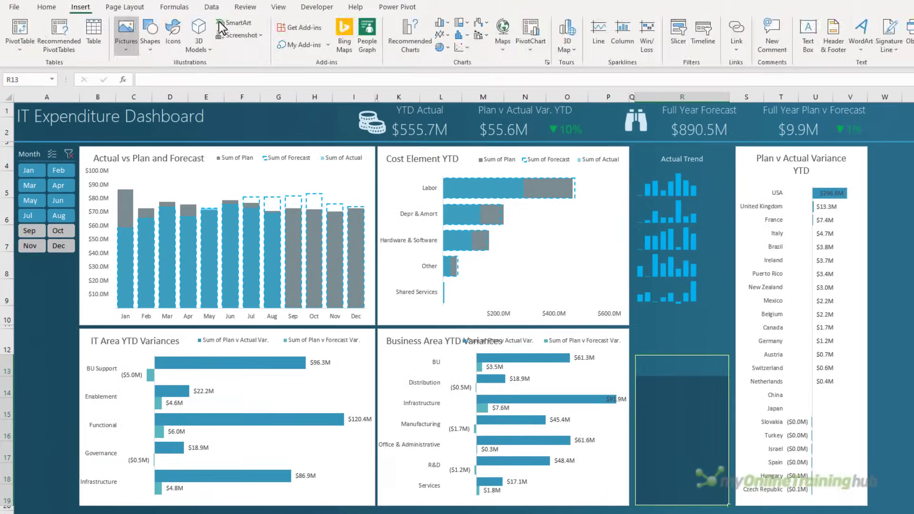
click(589, 46)
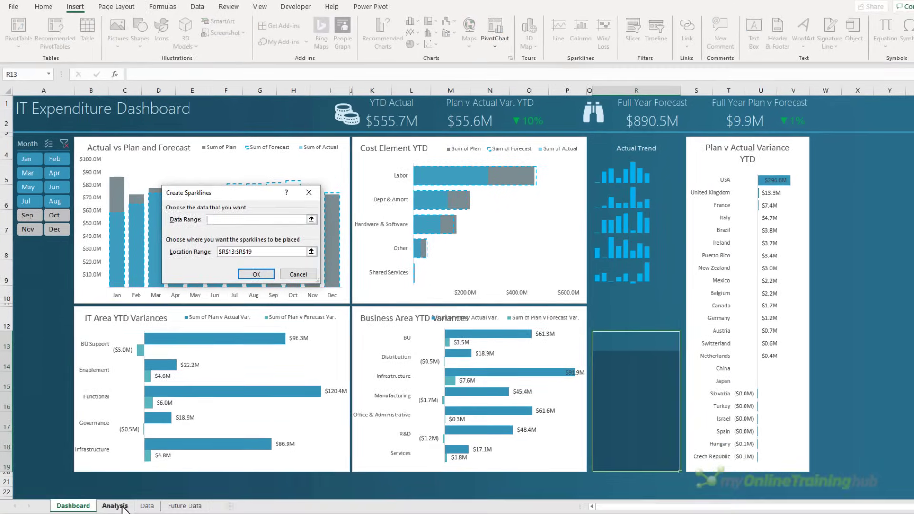
click(114, 506)
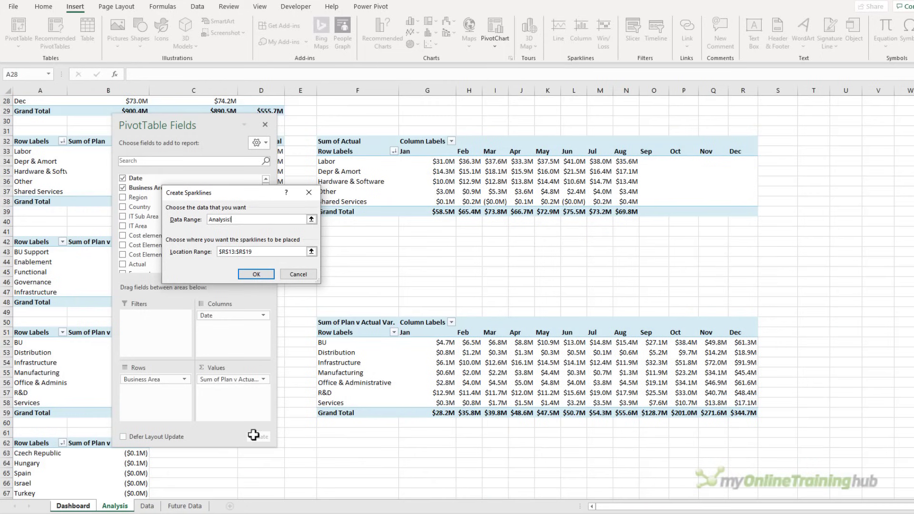
drag(414, 341, 746, 404)
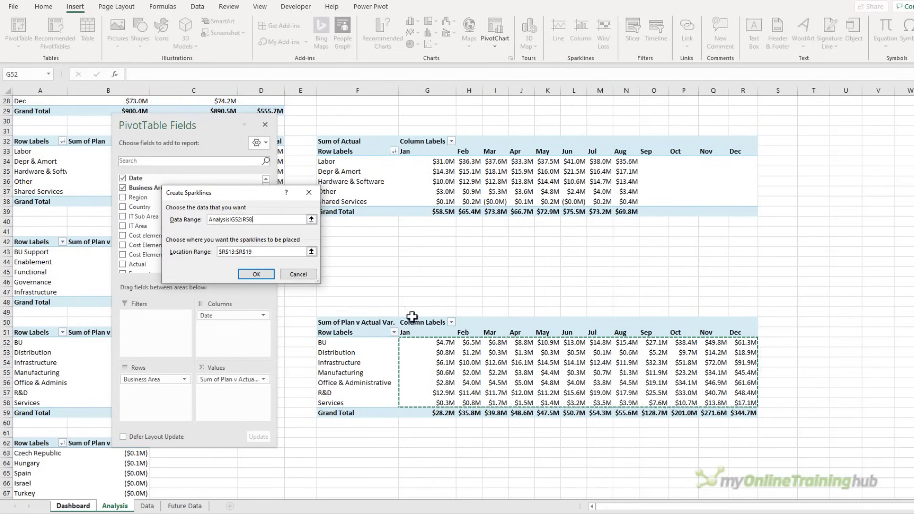
click(256, 275)
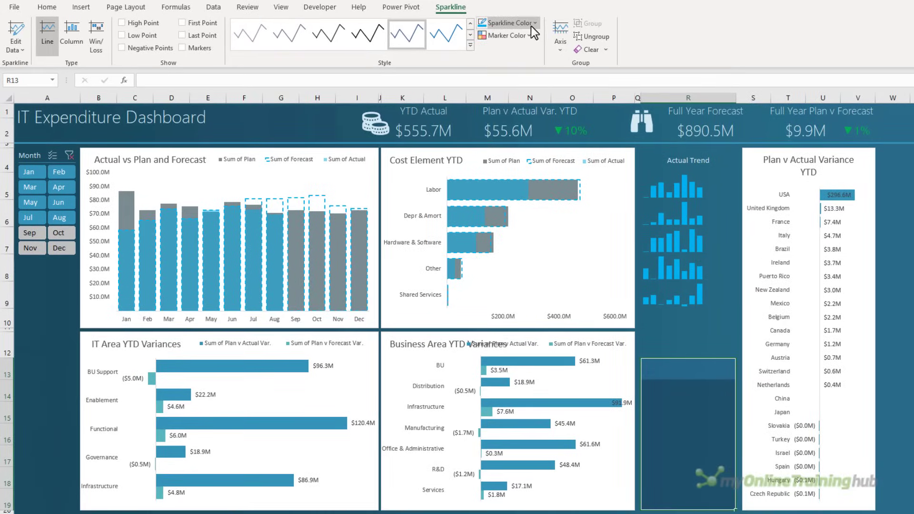
Recolour the sparklines in R13:R19 with a theme blue and enter the heading "Cumulative Plan v Actual" in R12.
click(531, 24)
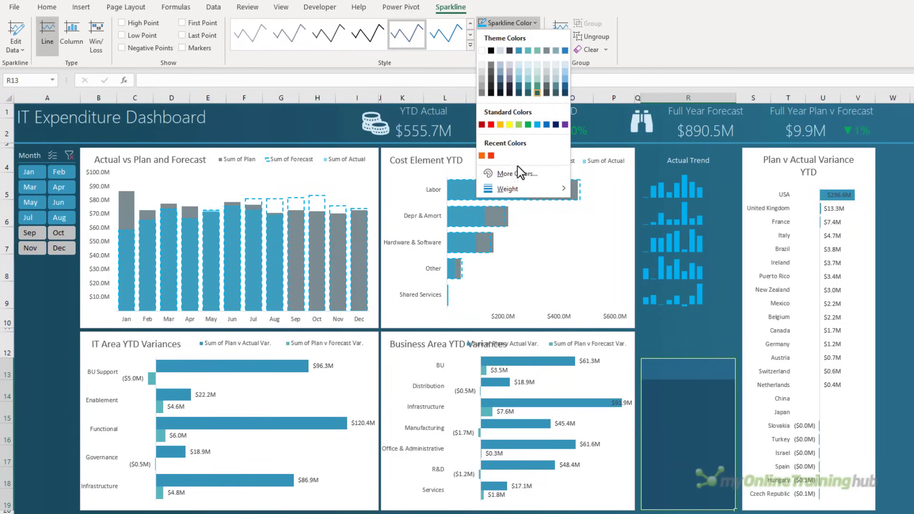
click(519, 50)
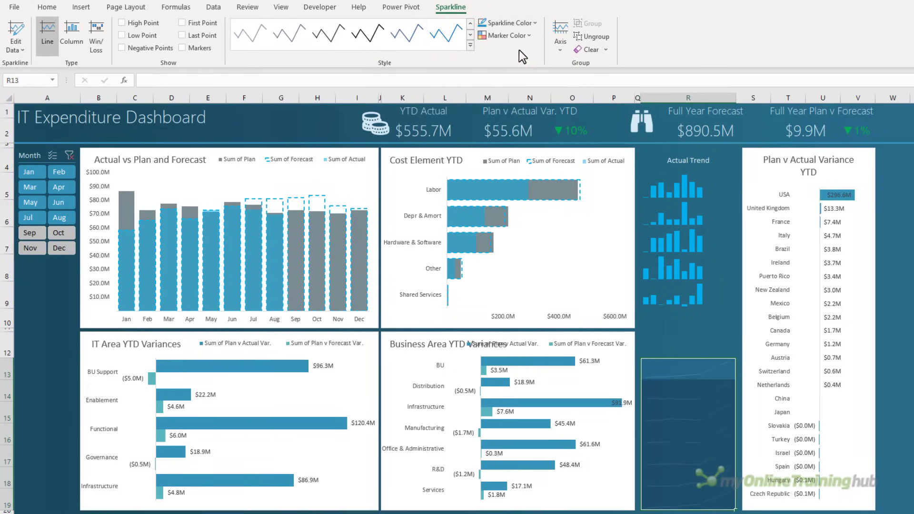
click(694, 355)
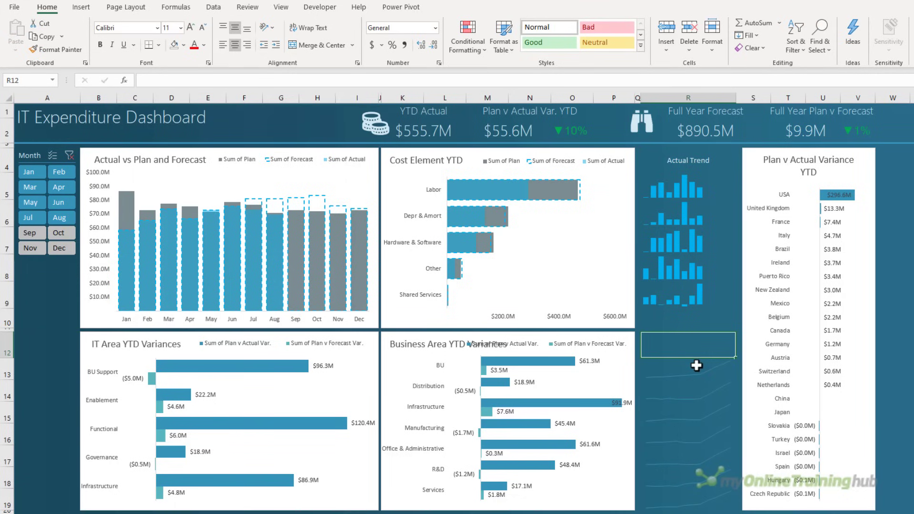
text(Cumulative Plan v Actua)
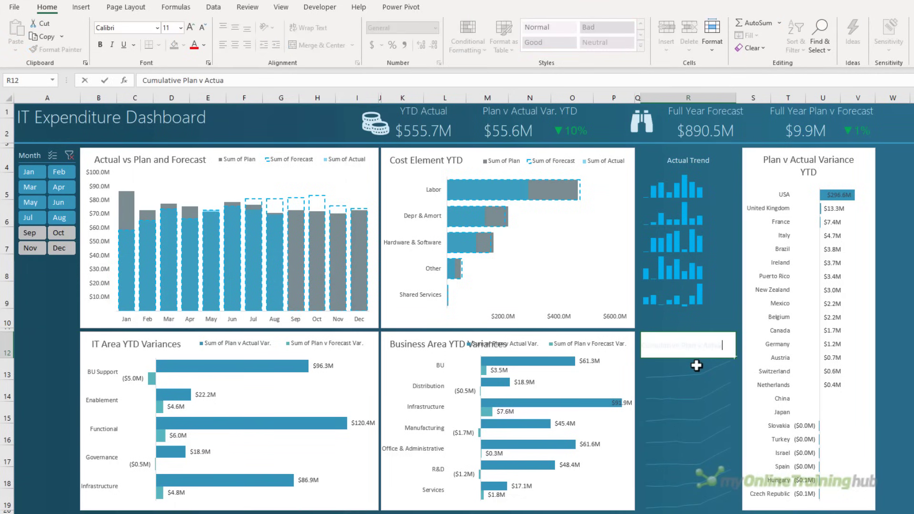
text(l)
key(Return)
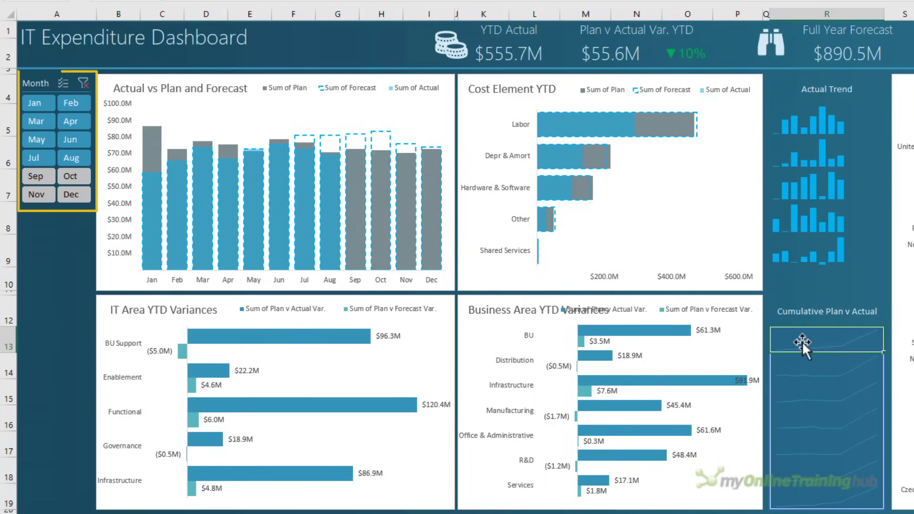
drag(801, 342, 802, 491)
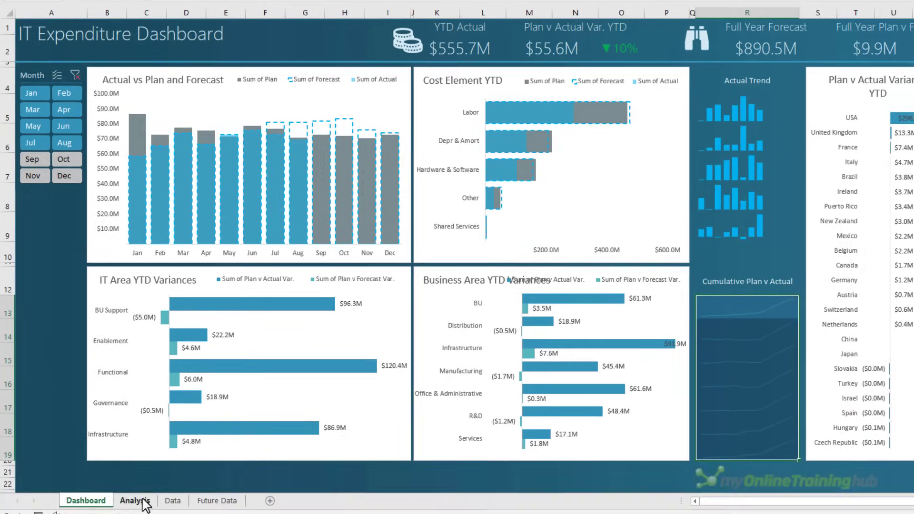
Rename the cumulative Business Area PivotTable starting at F50 on the Analysis sheet as BusAreaSparkline.
click(141, 500)
click(414, 333)
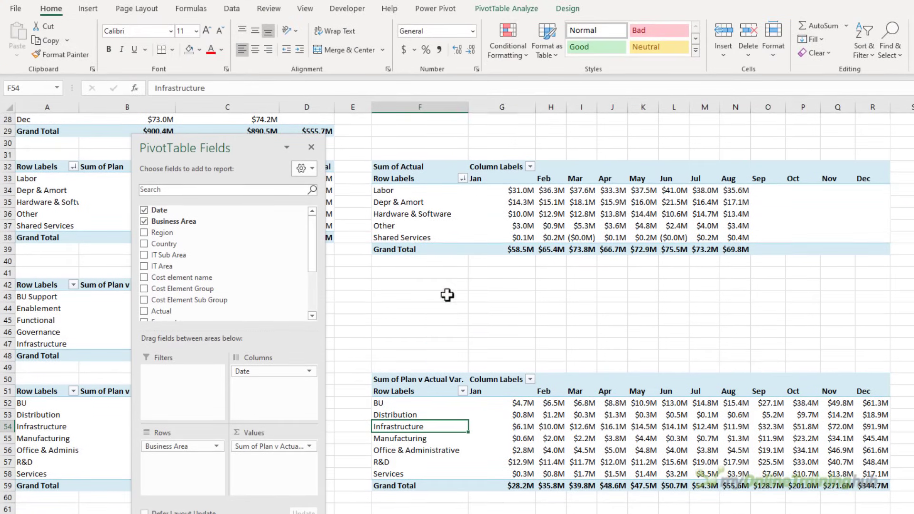
click(504, 8)
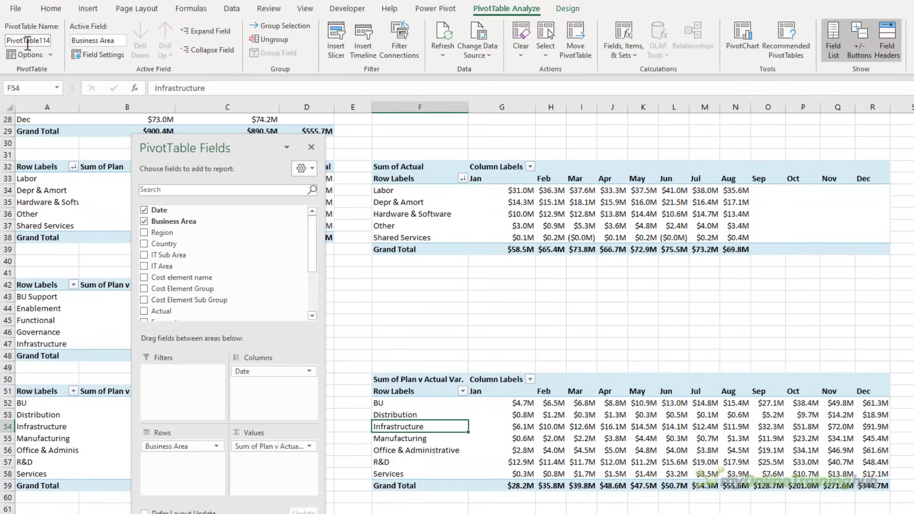
double_click(29, 40)
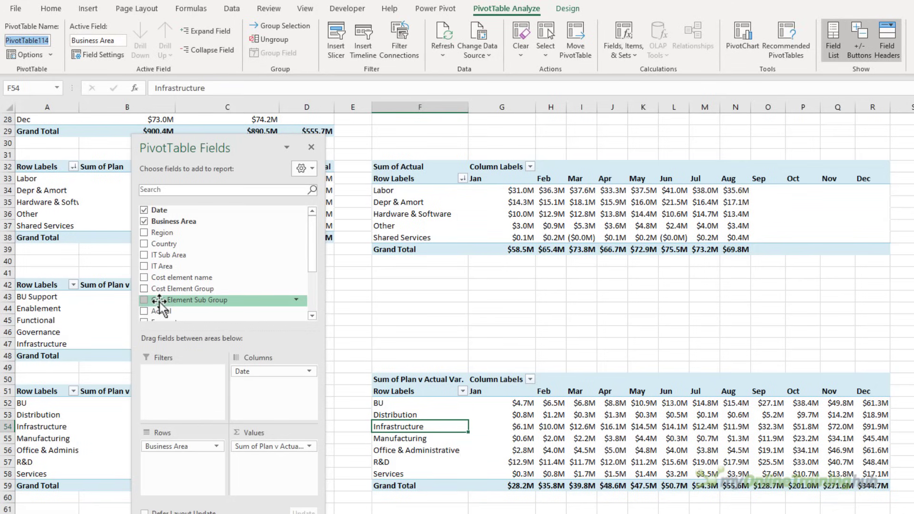
text(Bu)
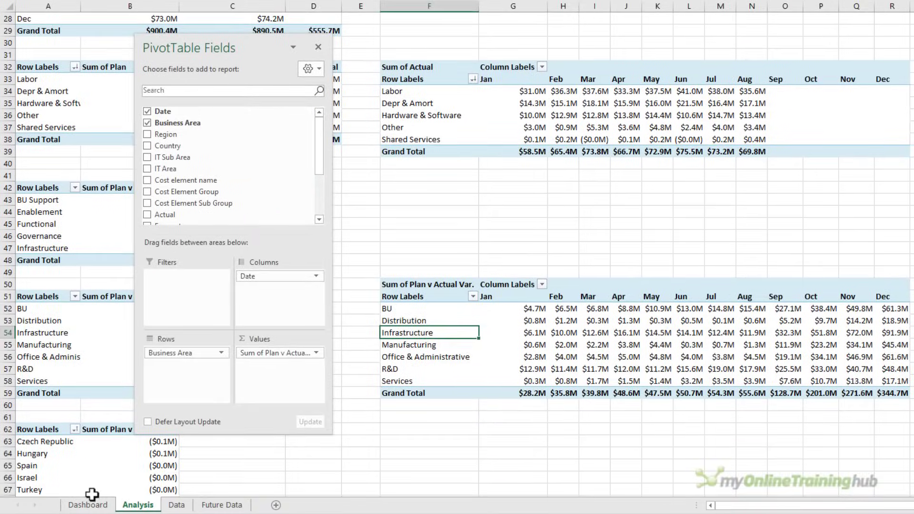
click(91, 513)
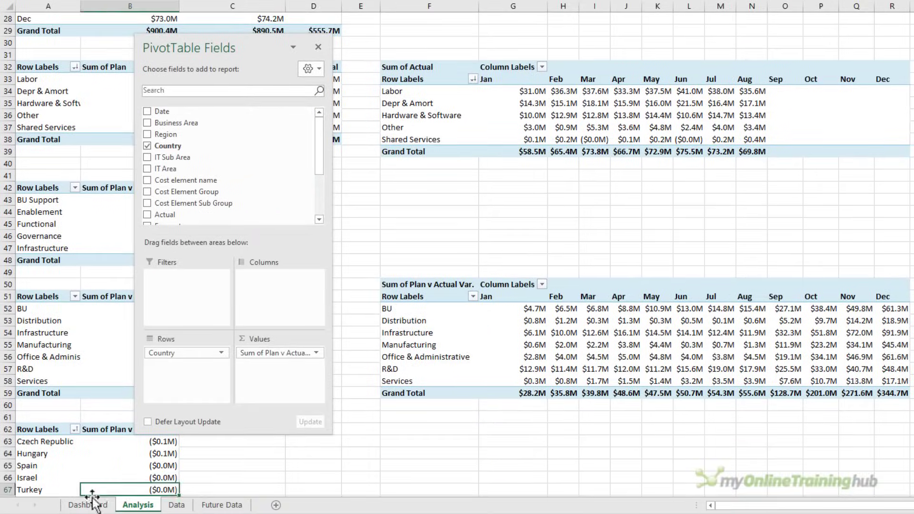
Connect the Dashboard's Month slicer to the BusAreaBar, BusAreaSparkline, CostElementBar, CostElementSparkline, CountryBar and ITAreaBar PivotTables as well.
click(91, 505)
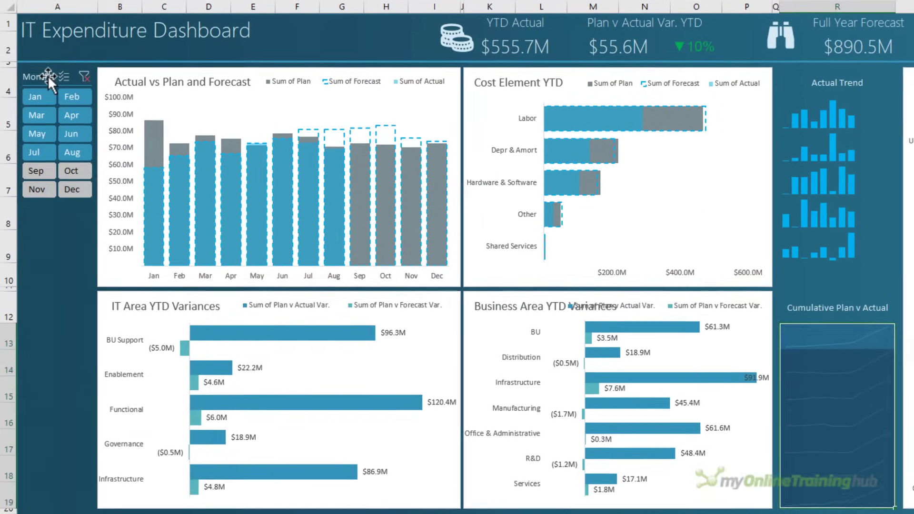
right_click(49, 76)
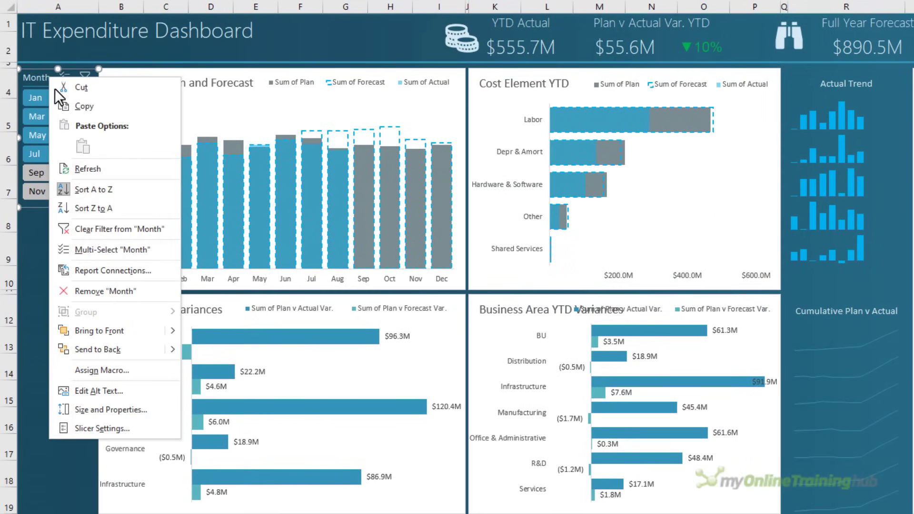
click(157, 273)
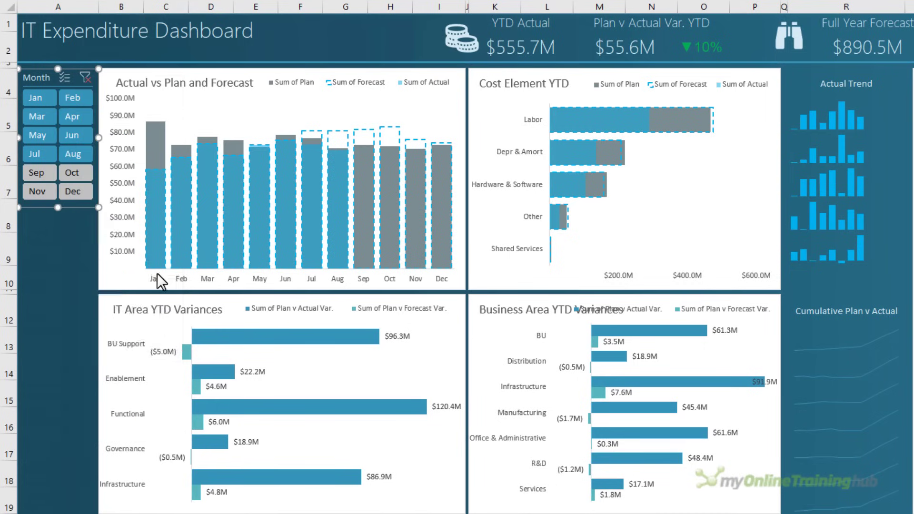
drag(166, 222, 167, 111)
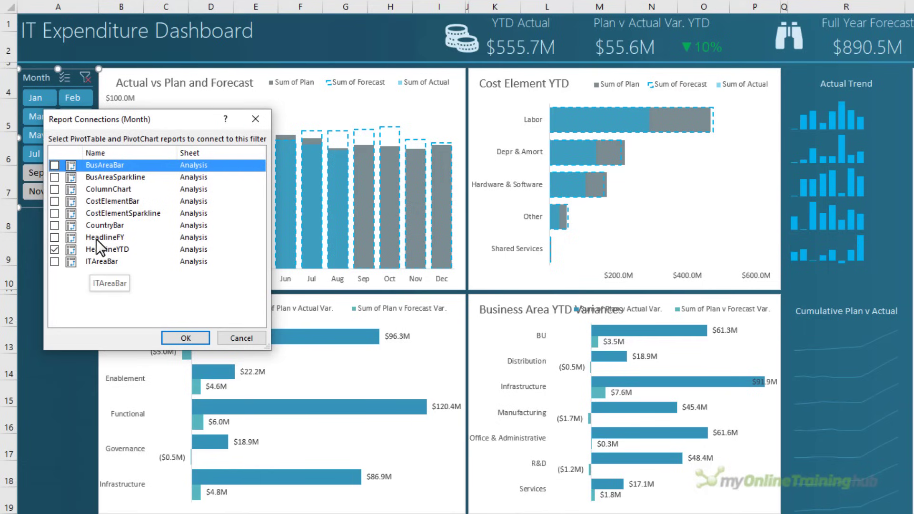
drag(88, 118, 171, 121)
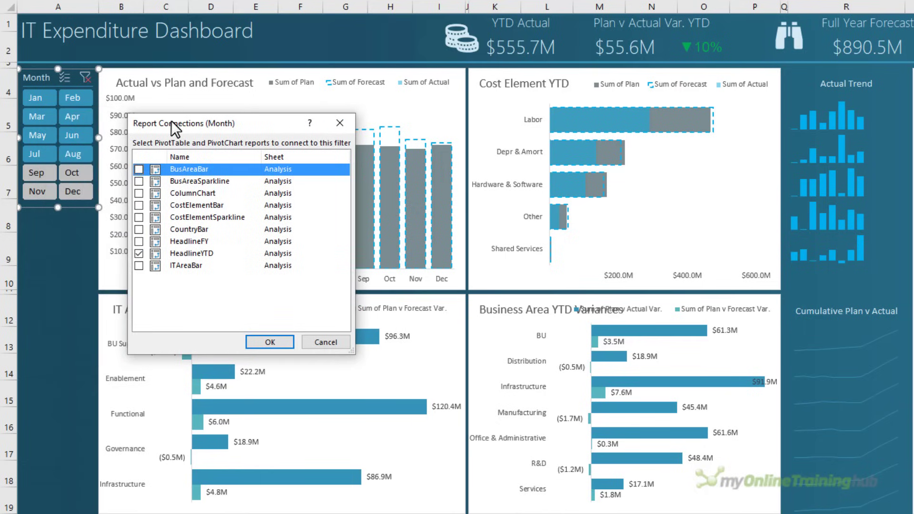
click(138, 169)
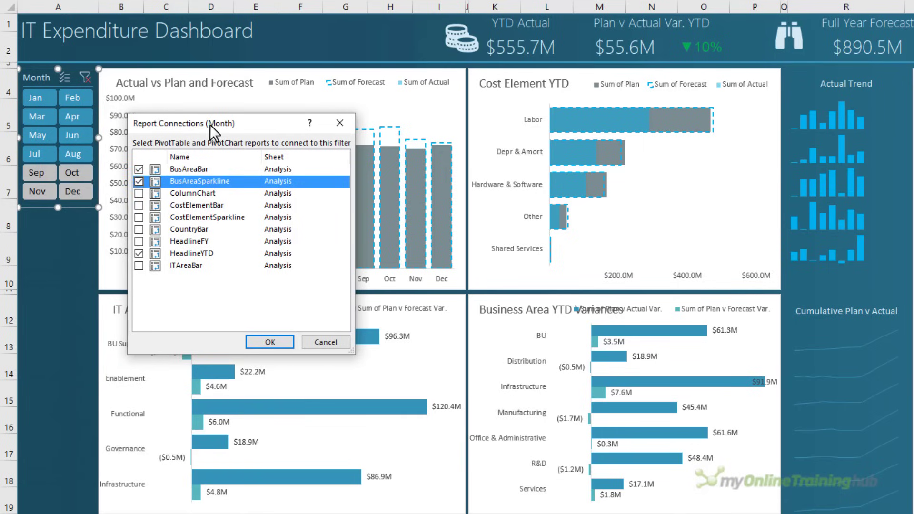
drag(210, 125, 584, 152)
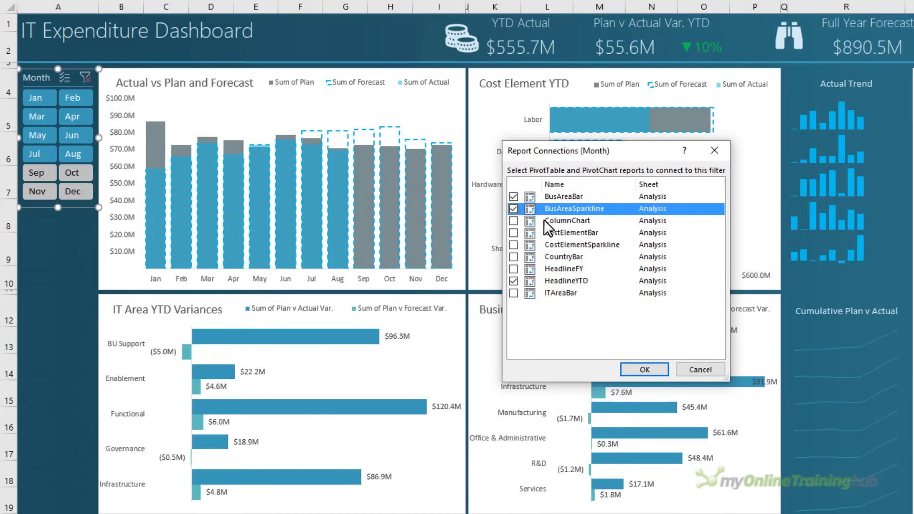
click(513, 233)
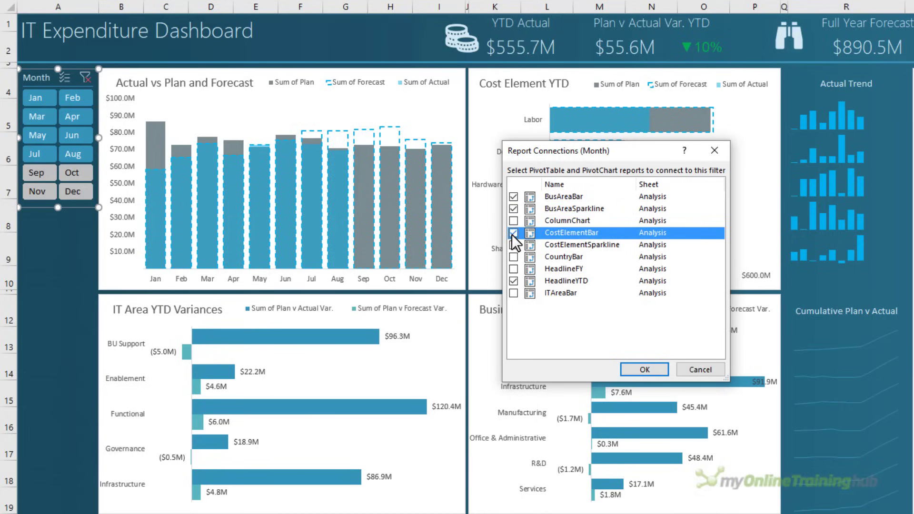
click(513, 244)
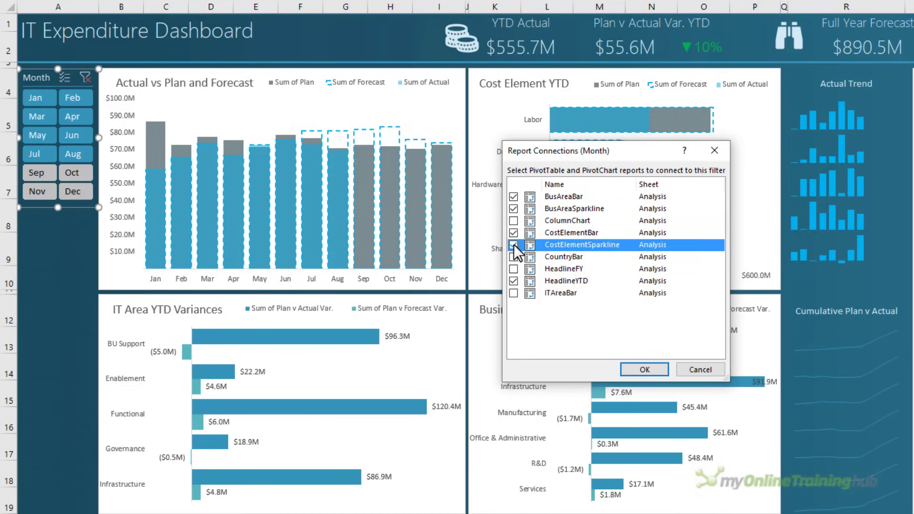
click(513, 257)
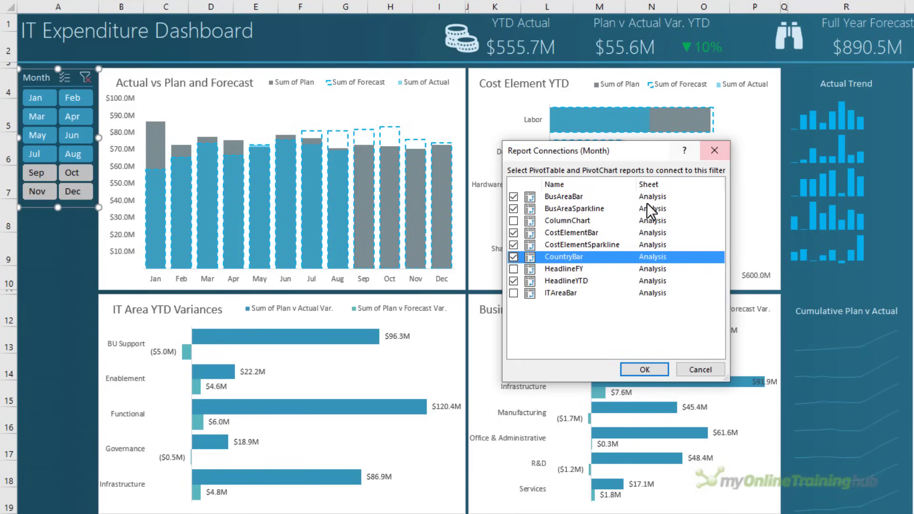
click(513, 293)
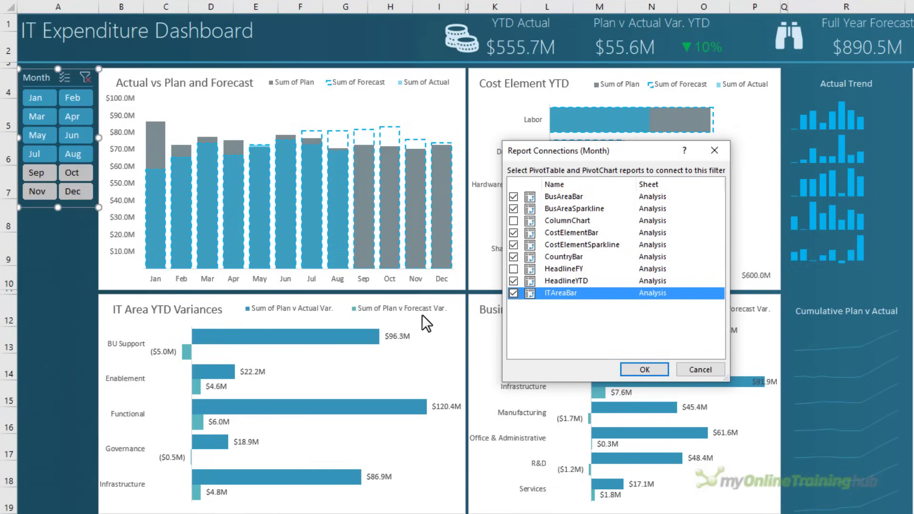
click(648, 369)
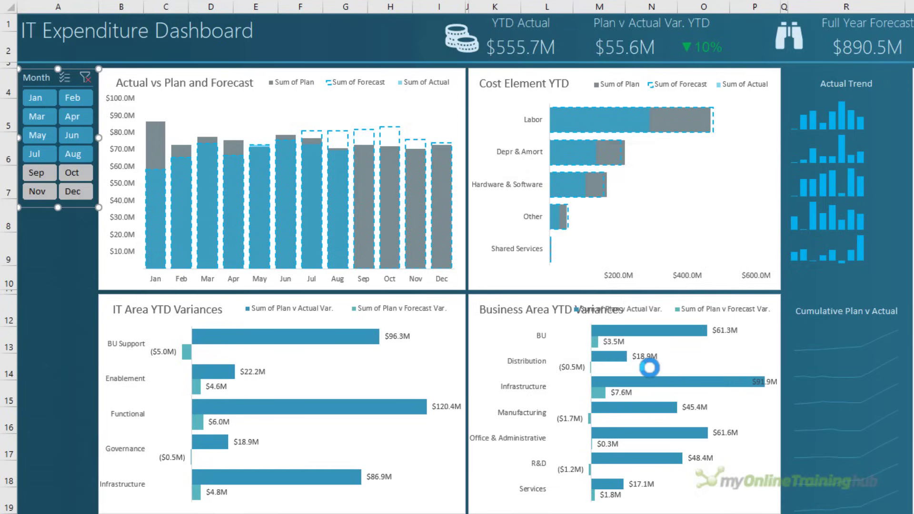
drag(833, 357, 833, 510)
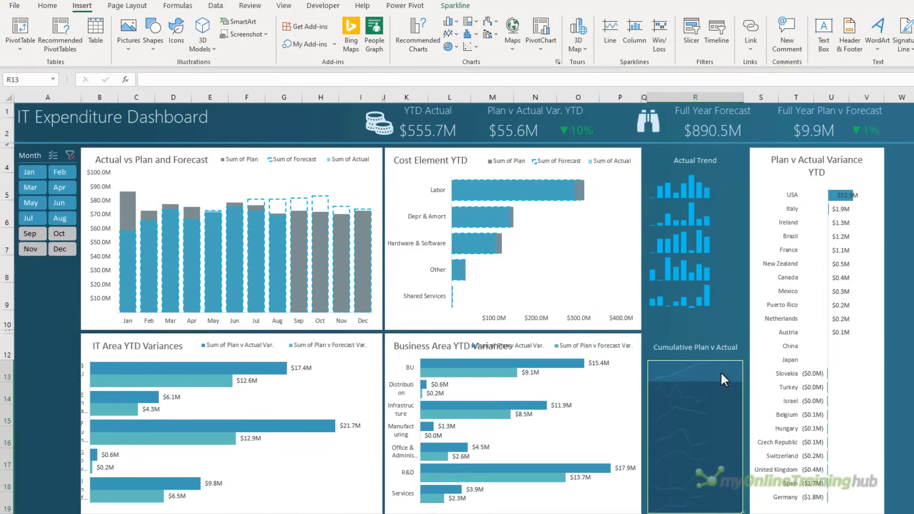
Insert Region and IT Area slicers based on the Actual vs Plan and Forecast chart.
click(214, 149)
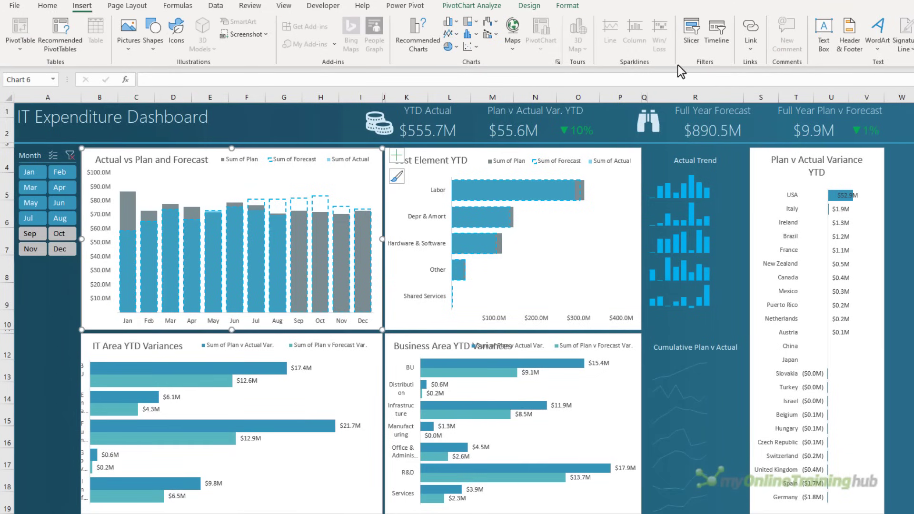
click(688, 41)
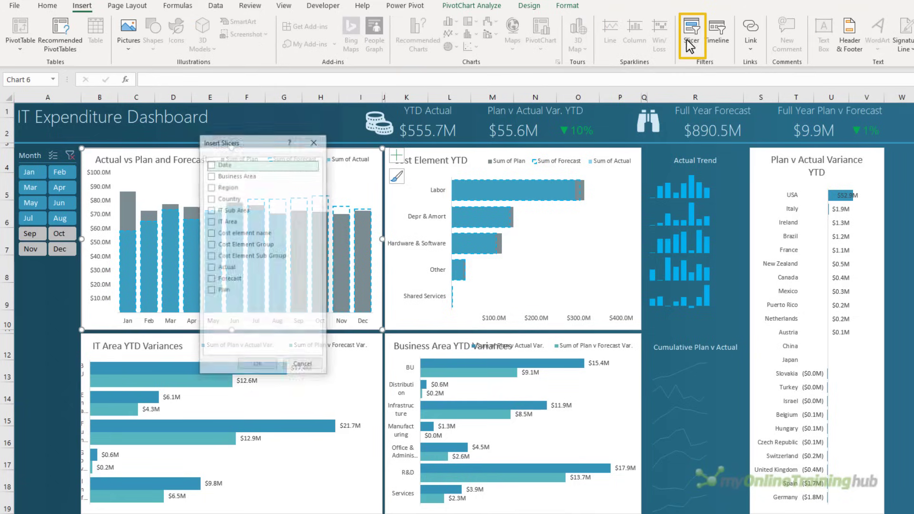
click(215, 187)
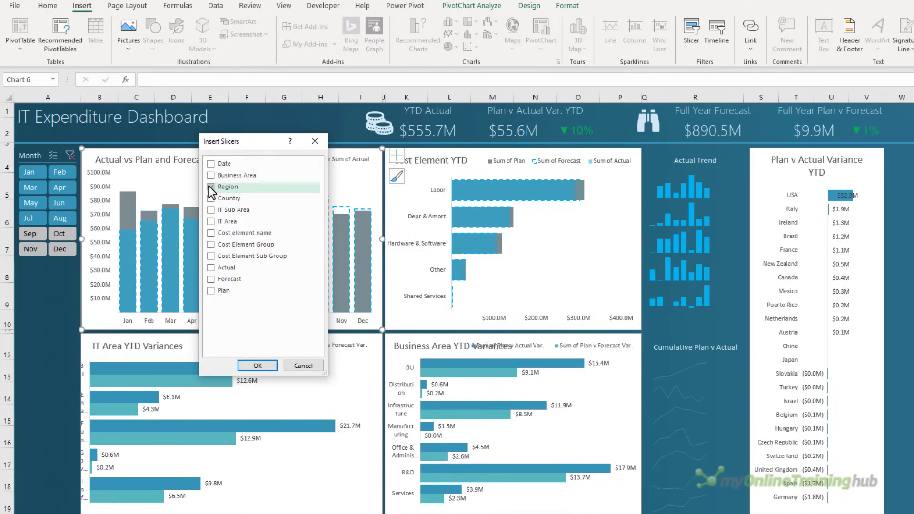
click(213, 222)
click(260, 365)
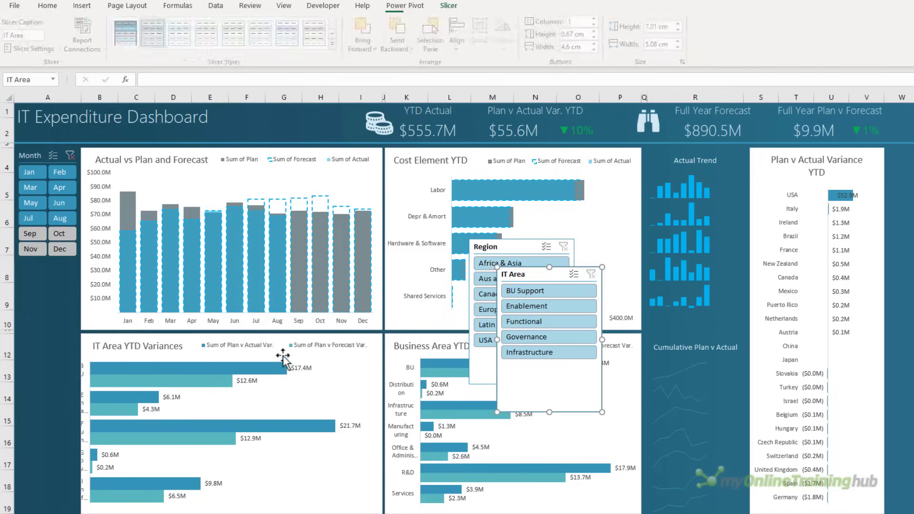
Place the IT Area and Region slicers in column A below the Month slicer and narrow both to 3.23 cm.
shift+click(510, 247)
drag(511, 246, 44, 259)
click(28, 321)
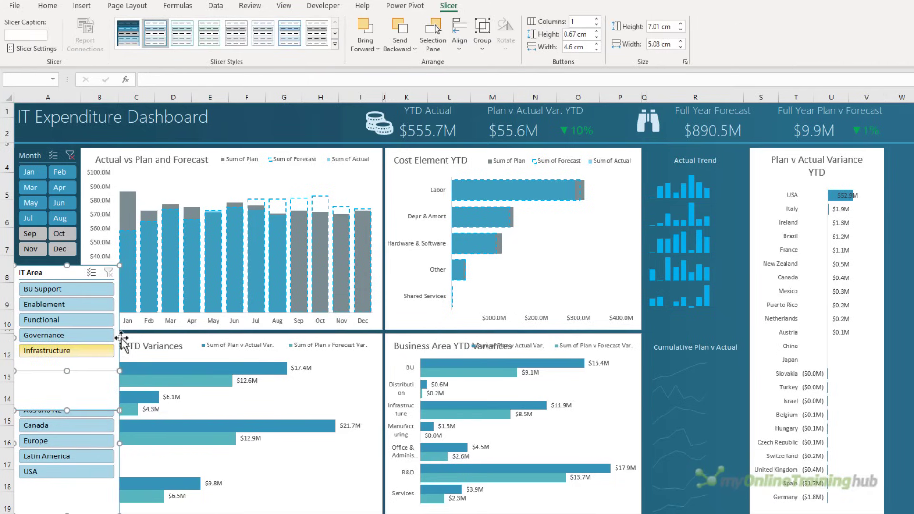
drag(120, 338, 72, 339)
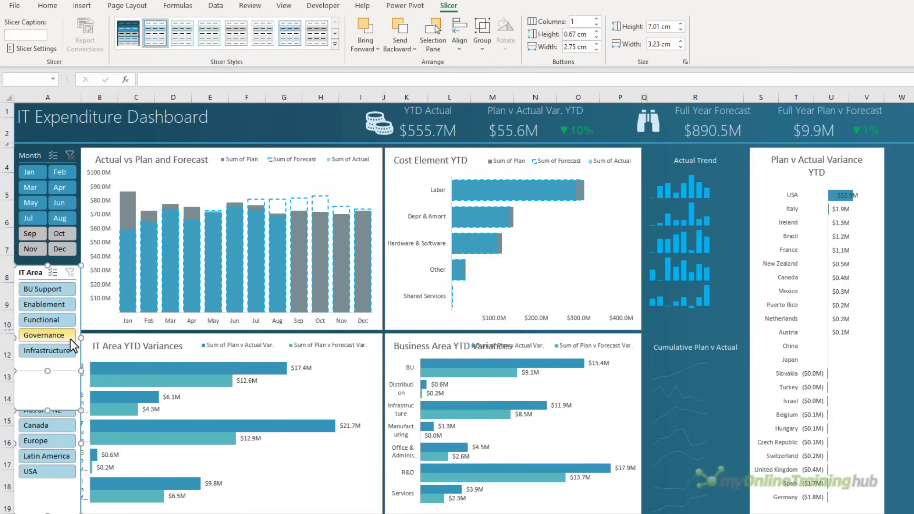
Apply the Month slicer's dark style to the IT Area and Region slicers and set their button height to 0.8 cm.
click(127, 43)
click(596, 30)
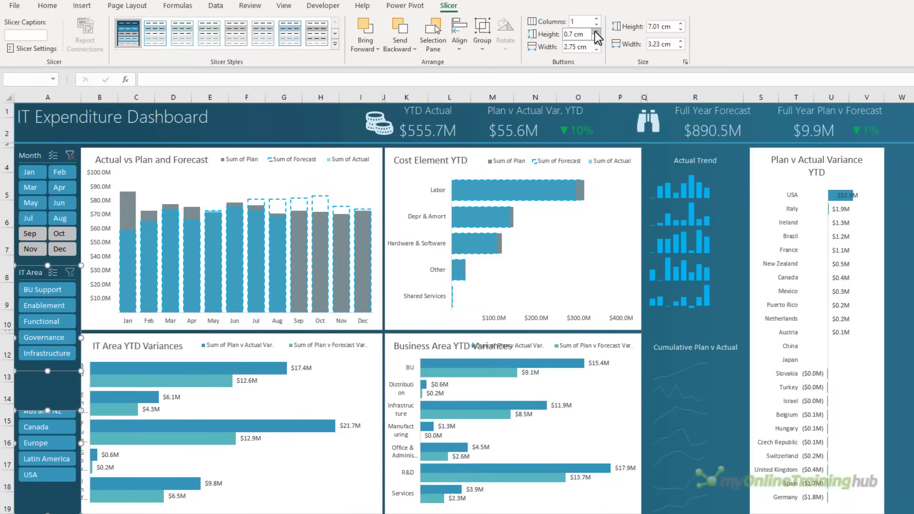
click(596, 31)
key(Escape)
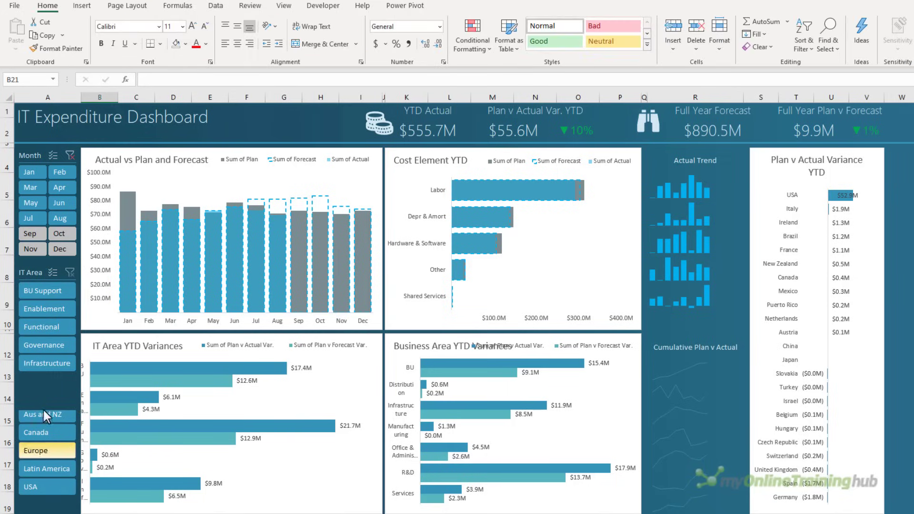
Shorten the IT Area slicer to end just below its Infrastructure button and resize the Region slicer to 6.32 cm high.
click(37, 390)
drag(46, 410, 45, 376)
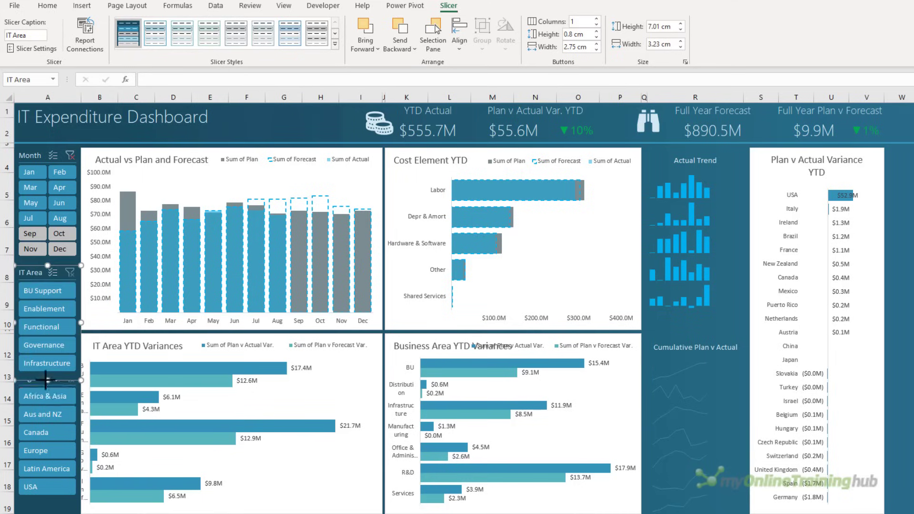
drag(46, 503, 45, 509)
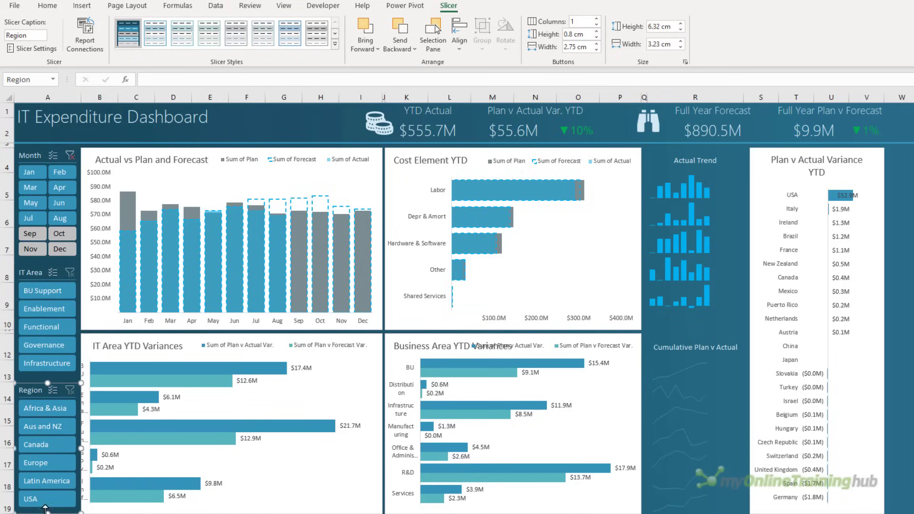
key(Escape)
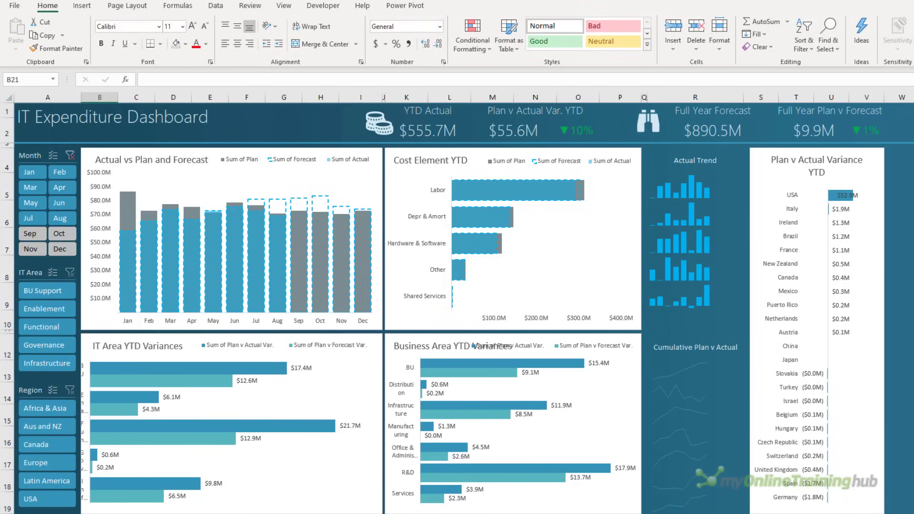
Narrow the plot areas of the IT Area and Business Area YTD Variances charts from their label side so the category names fit.
click(193, 410)
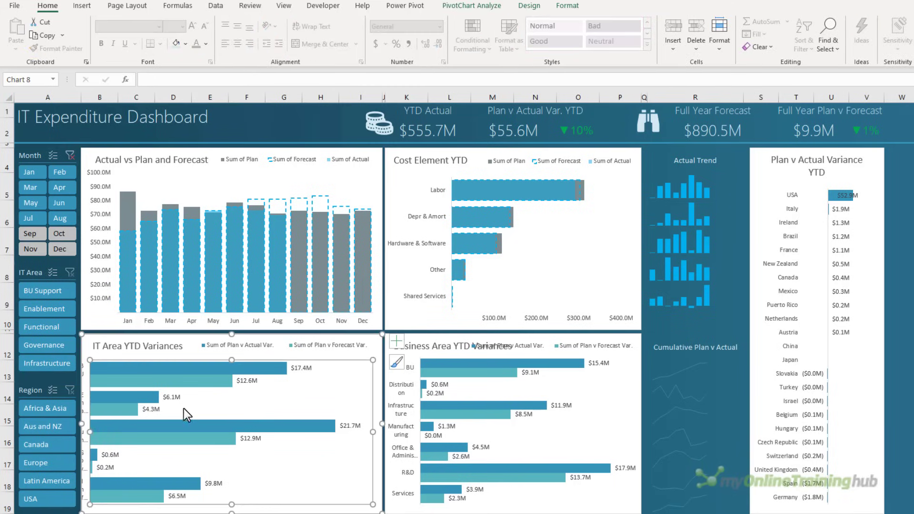
drag(89, 432, 135, 432)
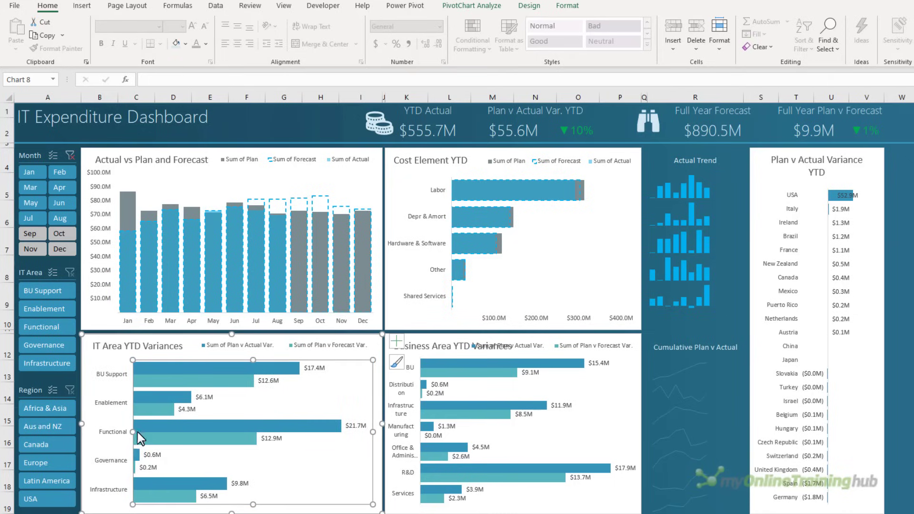
click(494, 429)
drag(420, 431, 447, 428)
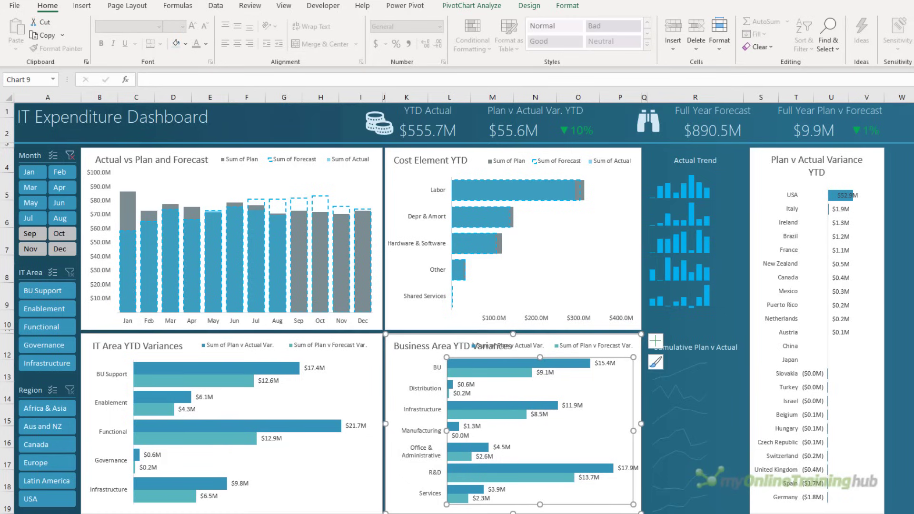
key(Escape)
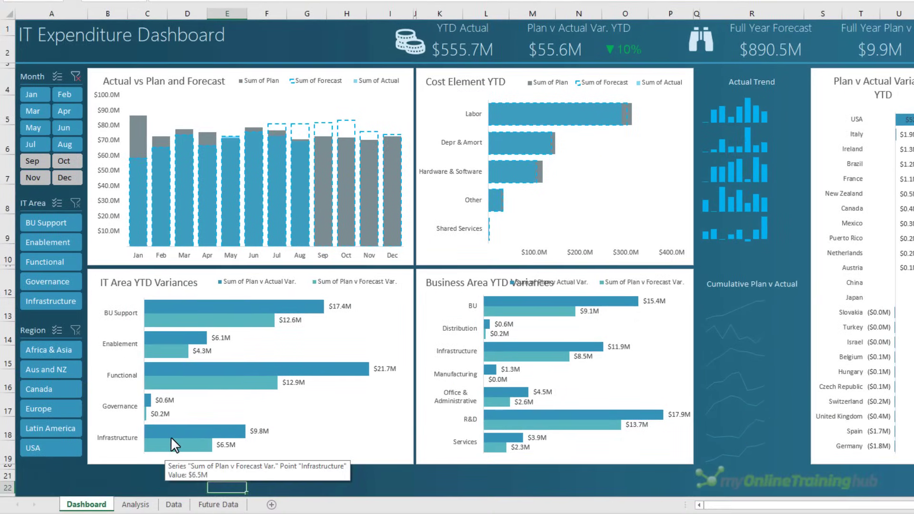
Replace all "Sum of" text with nothing in range A15:N86 of the Analysis sheet's PivotTables.
click(135, 506)
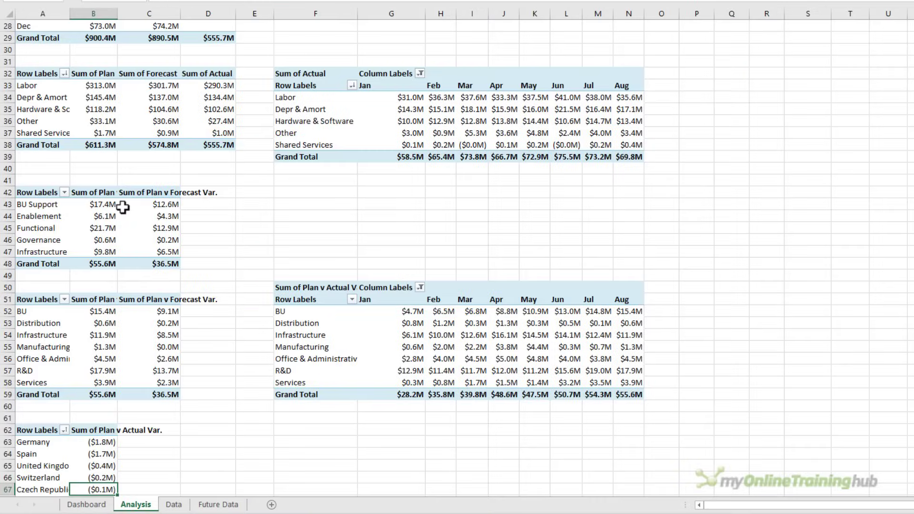
scroll(123, 207, up, 9)
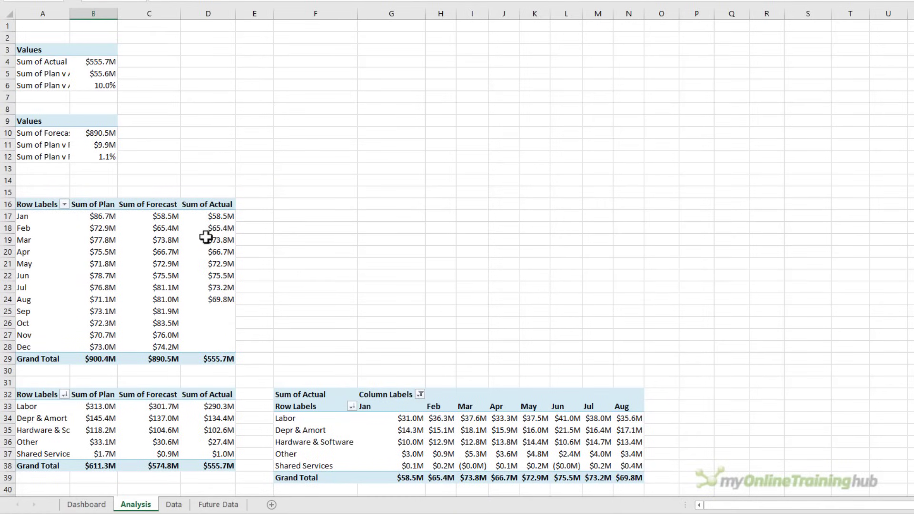
click(41, 193)
scroll(405, 277, down, 20)
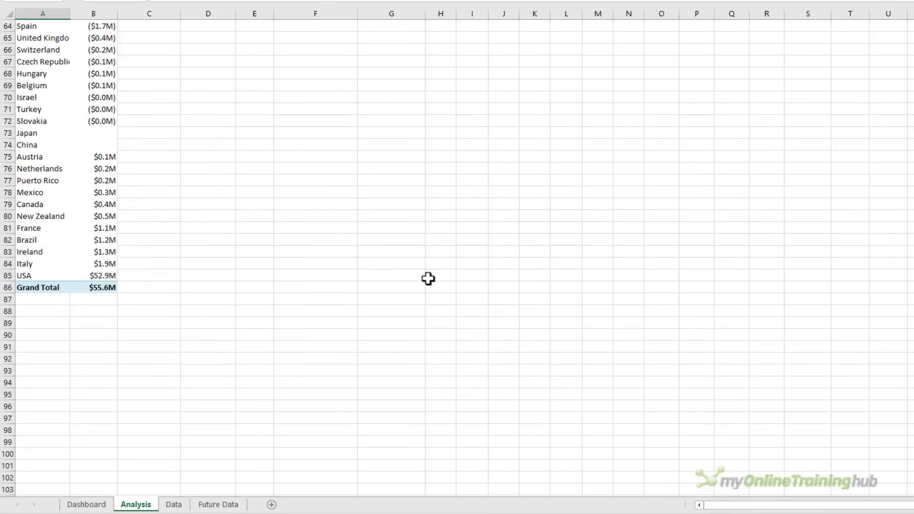
shift+click(623, 288)
scroll(626, 289, up, 11)
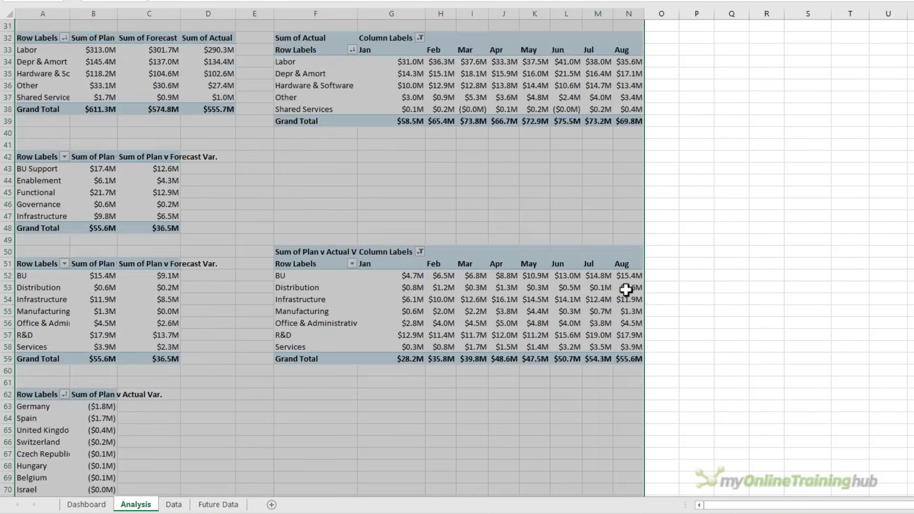
scroll(626, 289, up, 10)
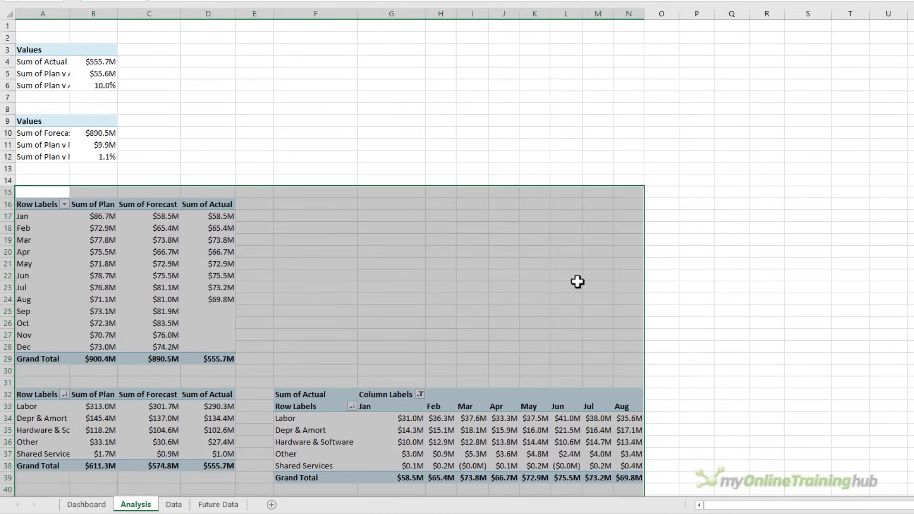
key(ctrl+h)
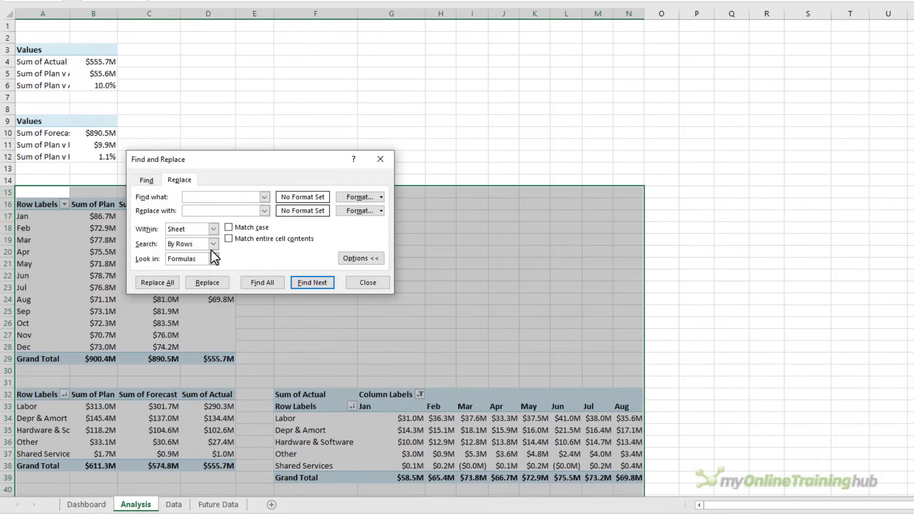
text(Sum of)
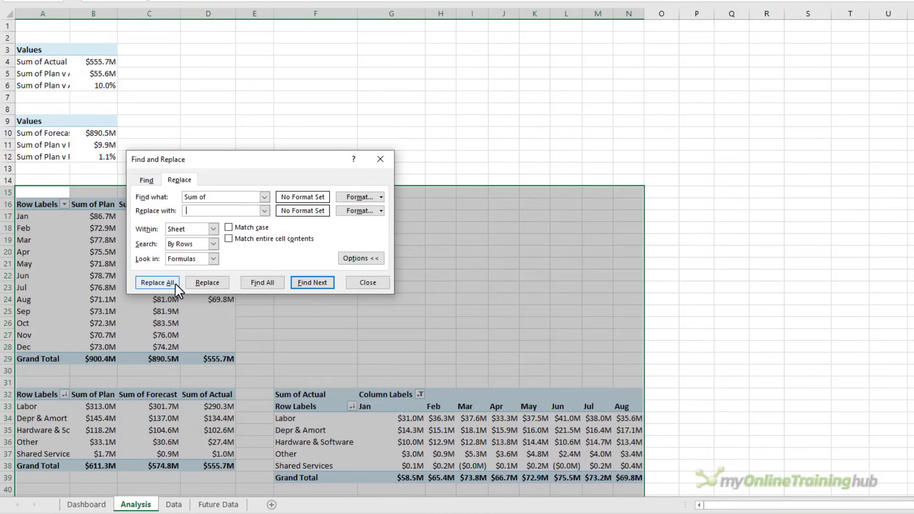
click(162, 282)
click(561, 246)
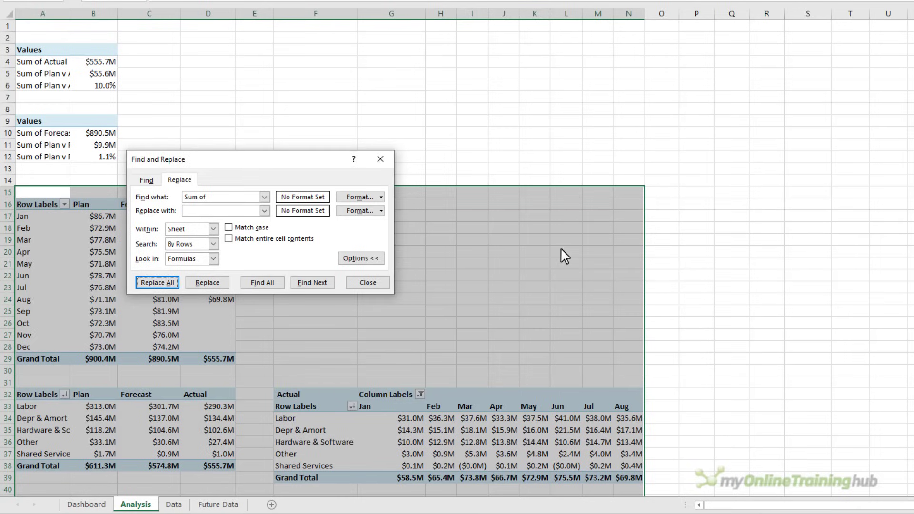
click(358, 285)
Narrow the legends of the Actual vs Plan and Forecast, IT Area and Business Area charts on the Dashboard sheet, clear of their titles.
click(95, 504)
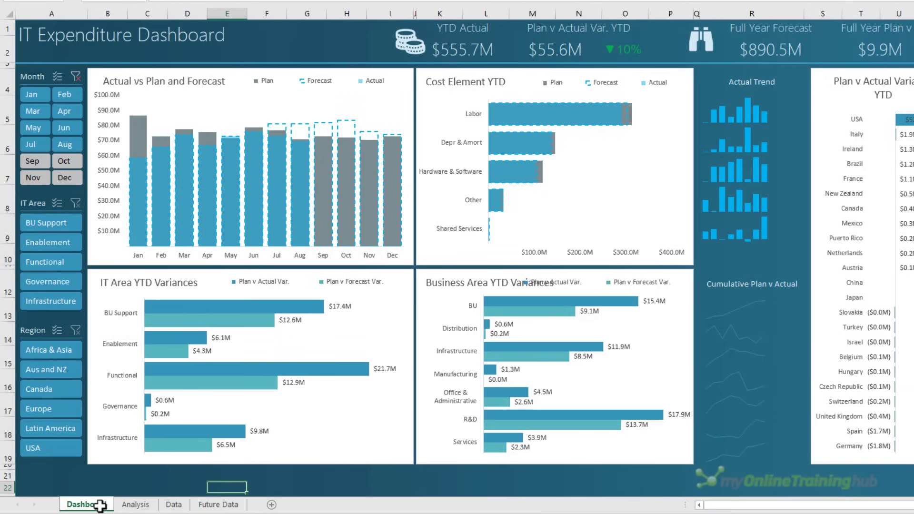
click(285, 84)
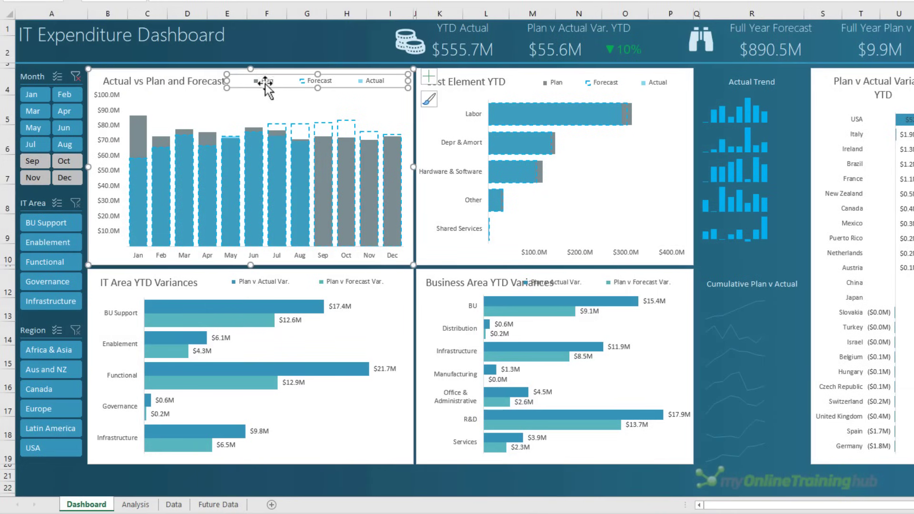
drag(224, 84, 281, 83)
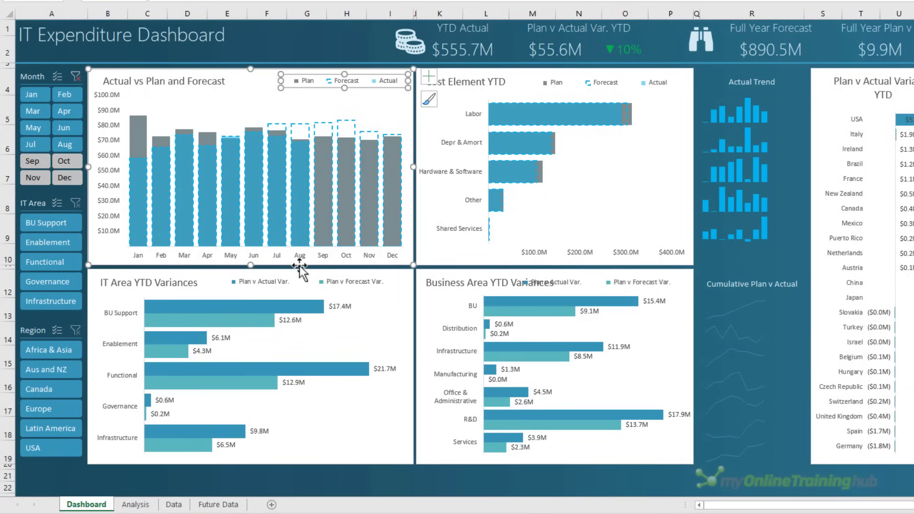
click(301, 283)
drag(203, 285, 272, 286)
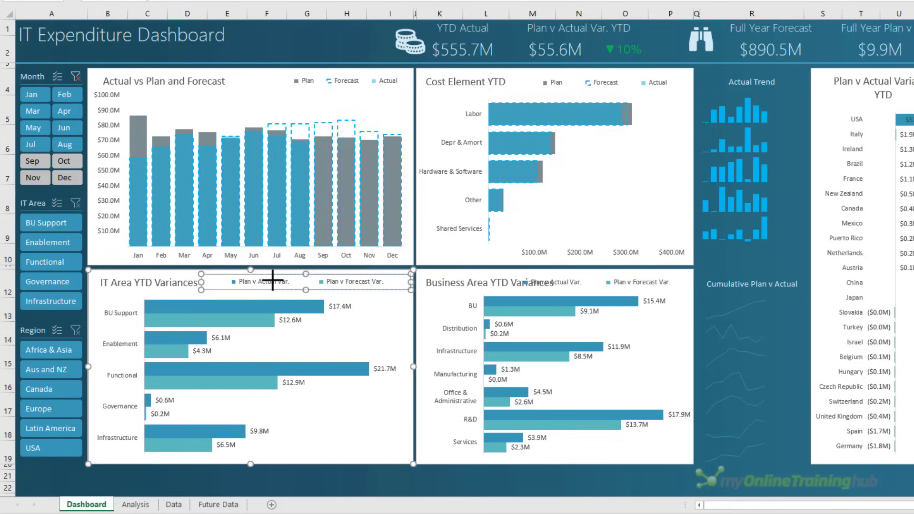
click(566, 285)
click(524, 282)
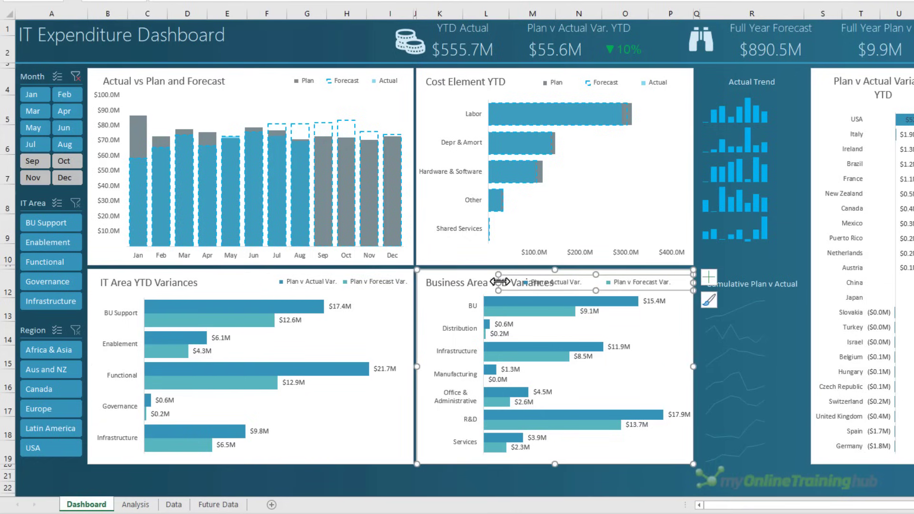
drag(562, 281, 558, 280)
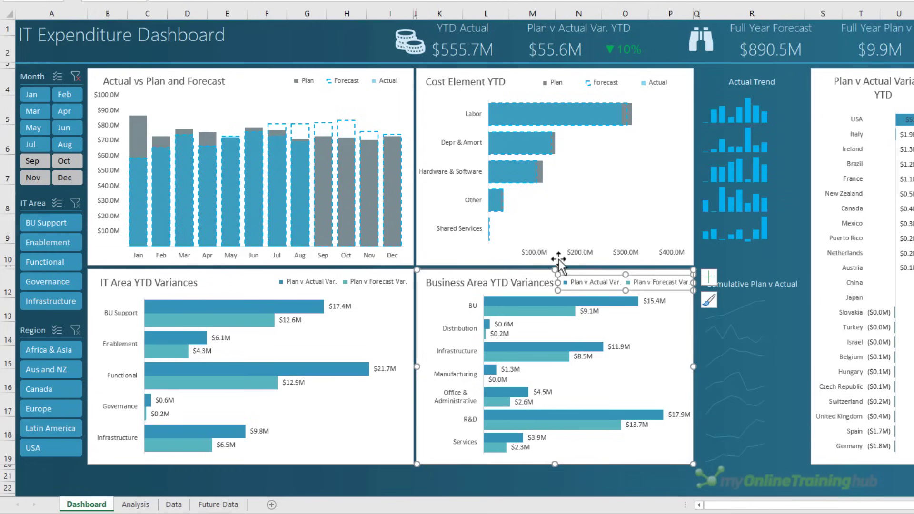
click(552, 82)
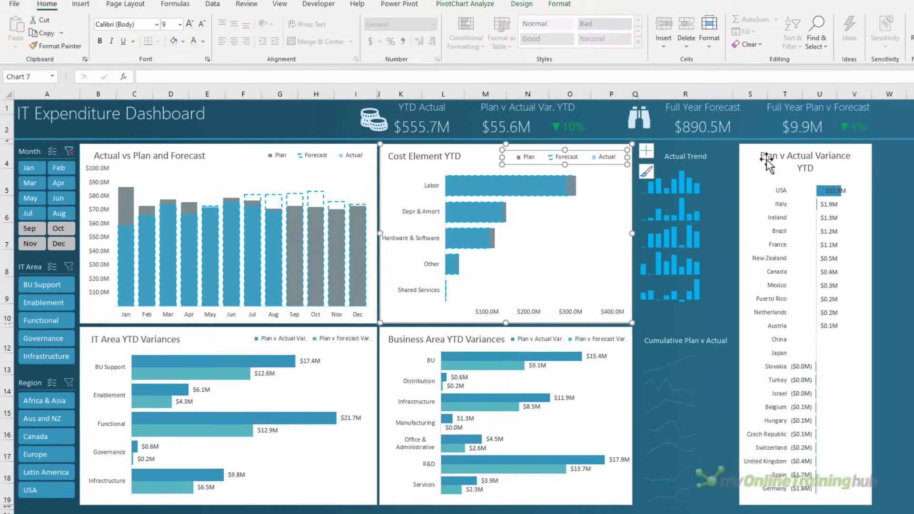
Reduce the Plan v Actual Variance YTD chart's title to font size 12 so it fits on one line.
click(839, 82)
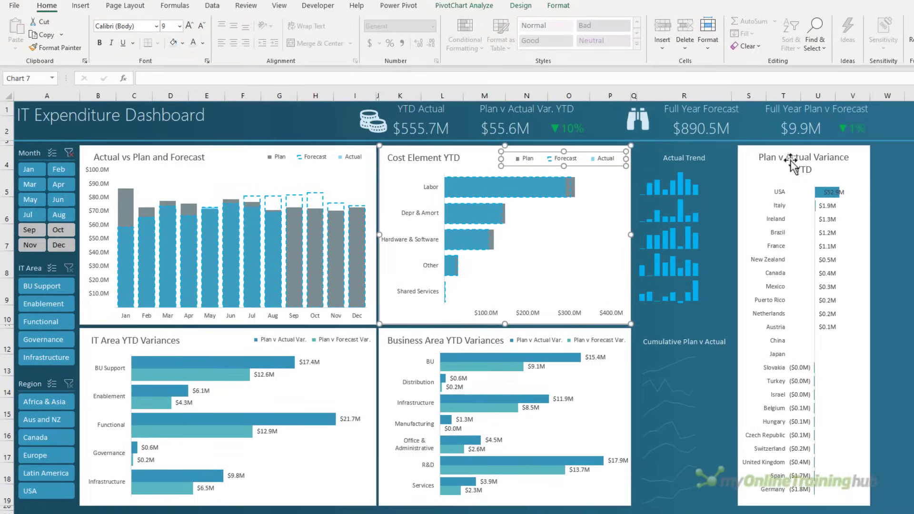
click(202, 26)
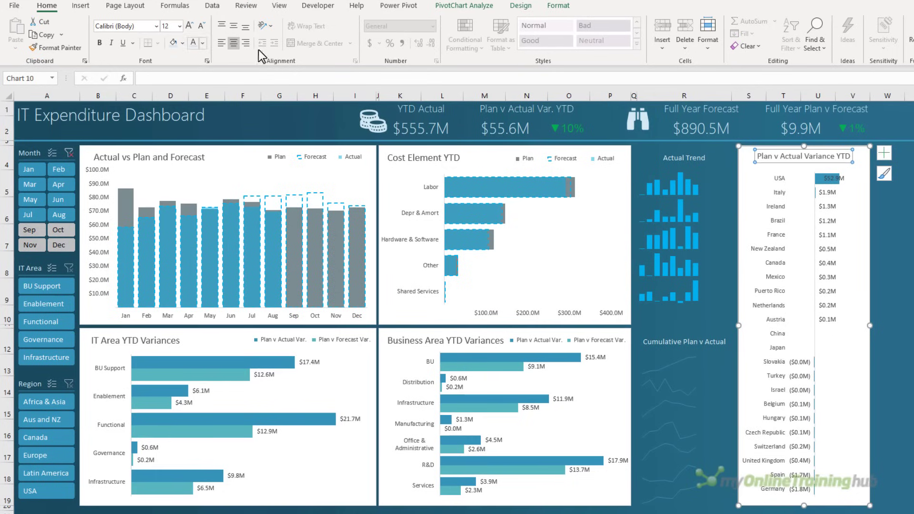
click(908, 291)
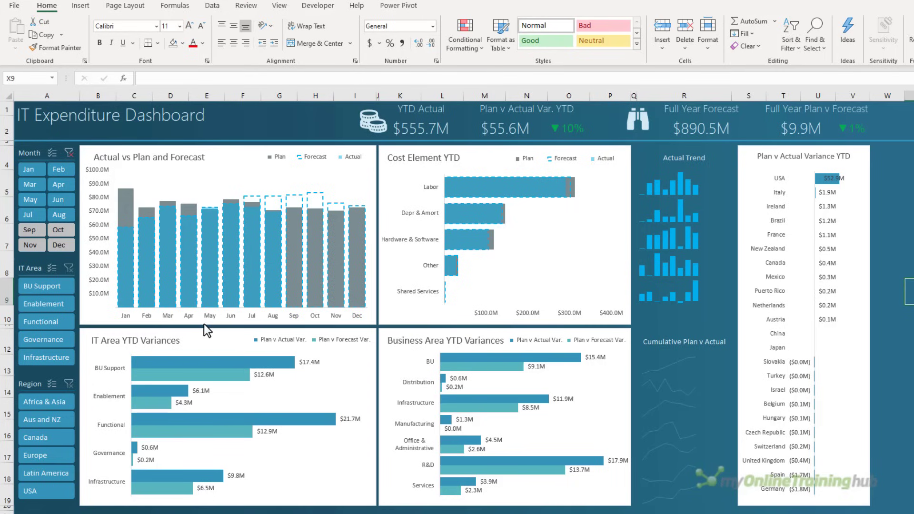
Fill the Actual vs Plan and Forecast chart area with a dark blue theme colour and remove its outline.
click(228, 153)
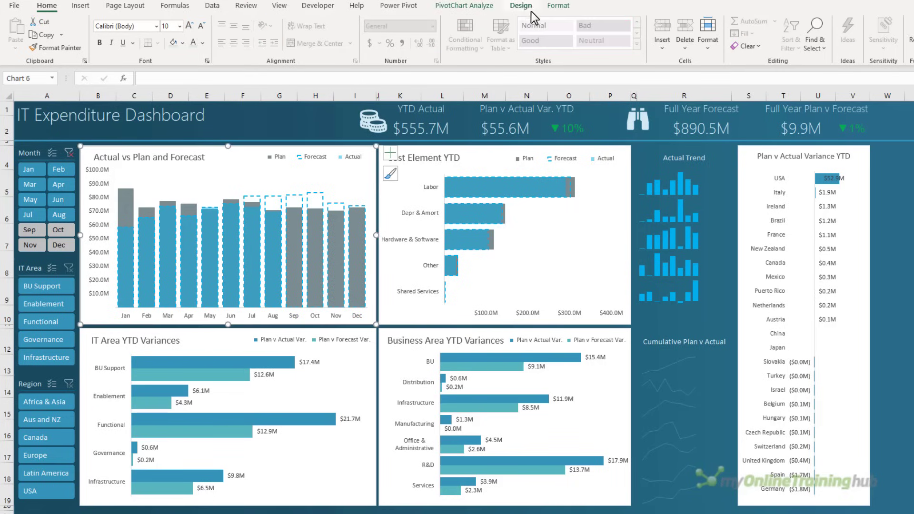
click(558, 6)
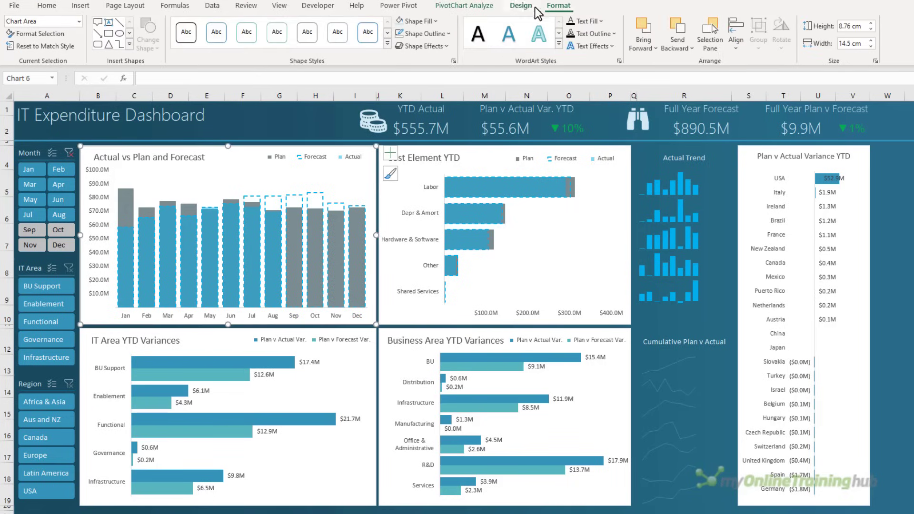
click(436, 21)
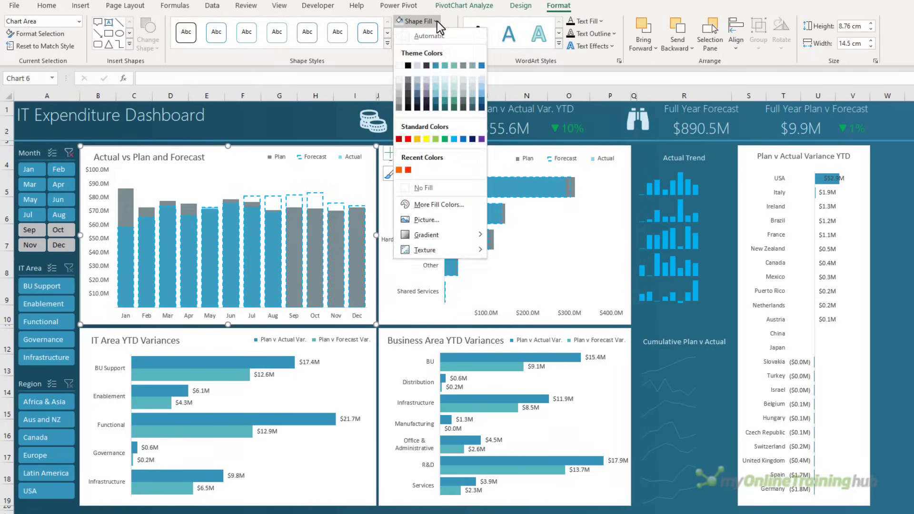
click(436, 99)
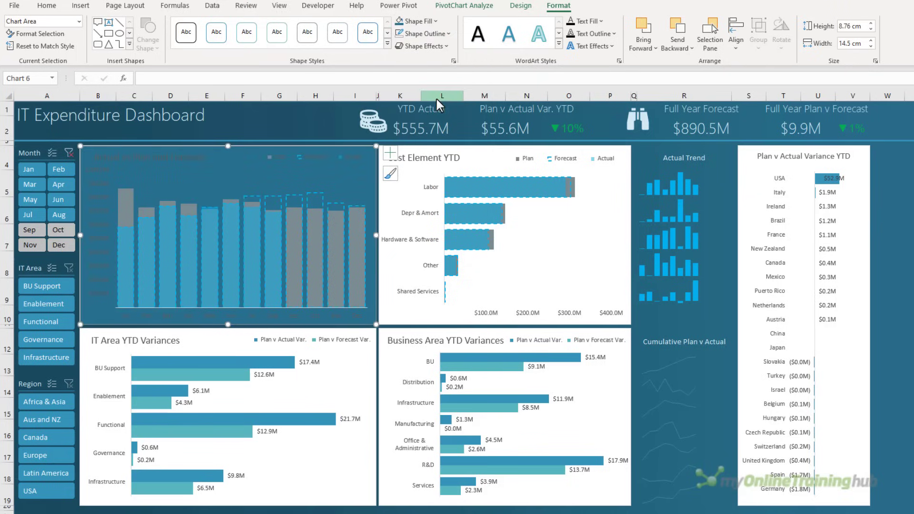
click(445, 33)
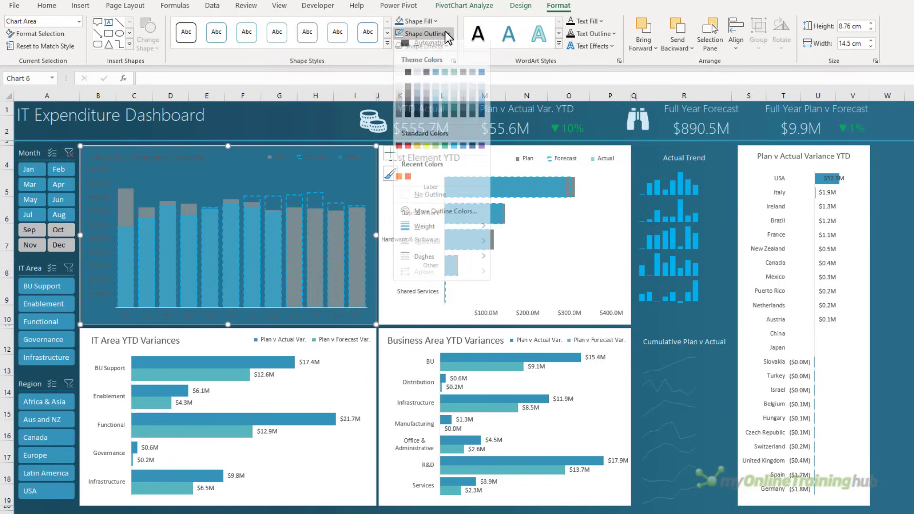
click(432, 200)
click(430, 193)
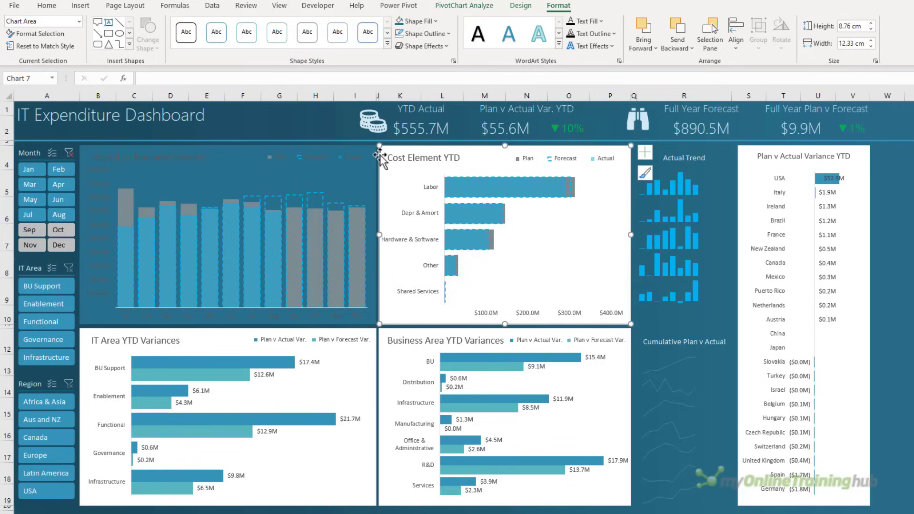
Repeat the dark blue, outline-free formatting on the Cost Element, Plan v Actual Variance, Business Area and IT Area charts.
key(F4)
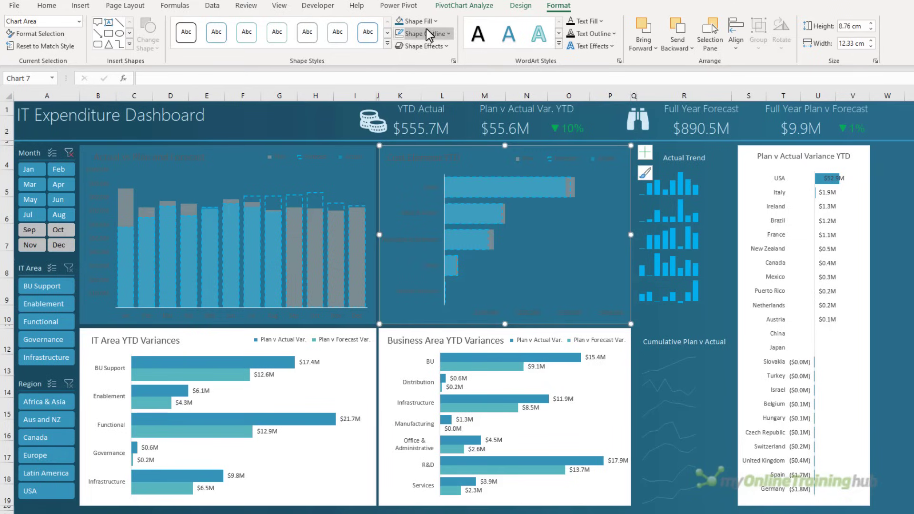
click(748, 143)
key(F4)
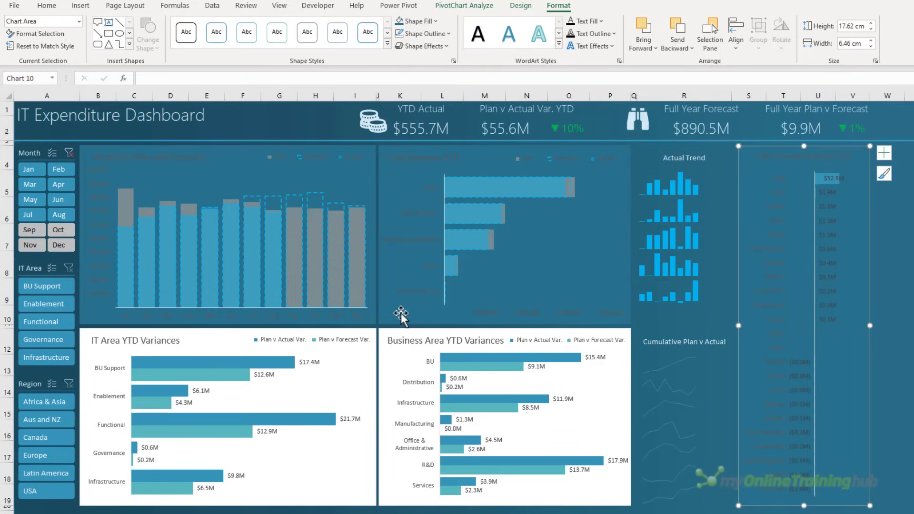
click(400, 330)
key(F4)
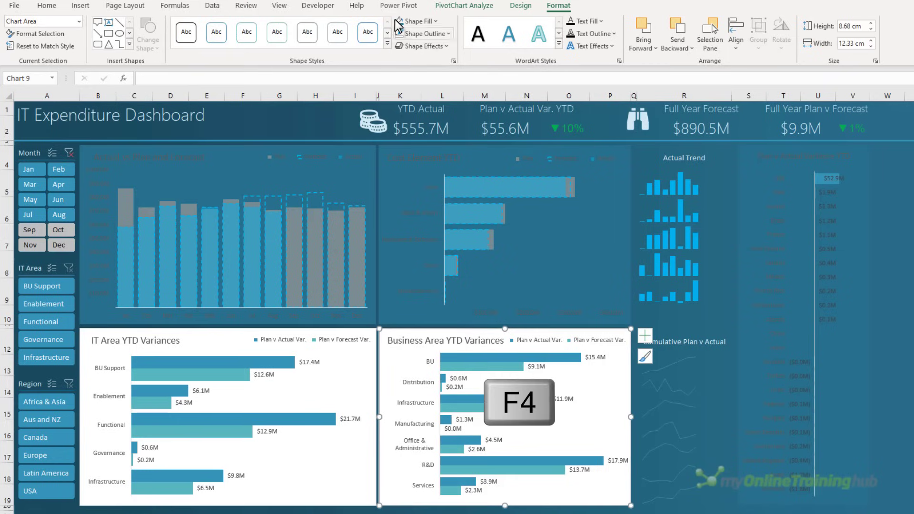
click(297, 330)
key(F4)
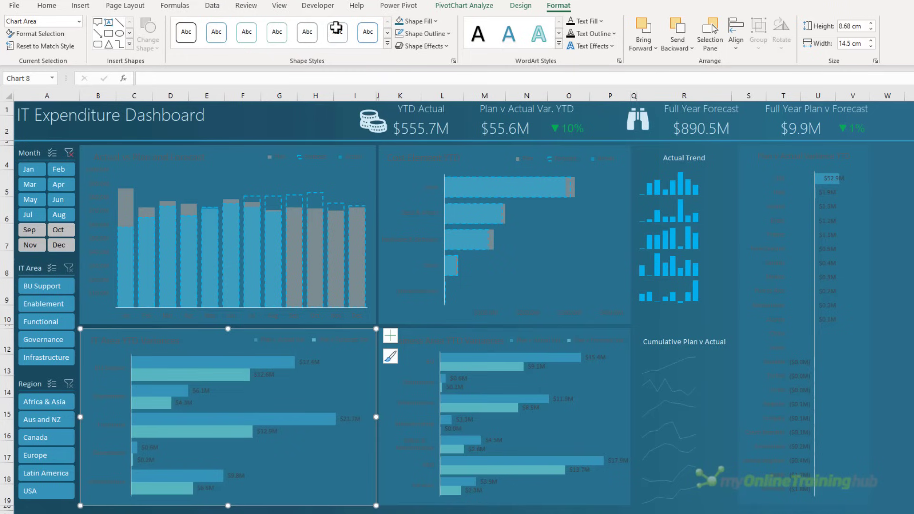
Set all text in the IT Area YTD Variances chart to a white font colour.
click(45, 7)
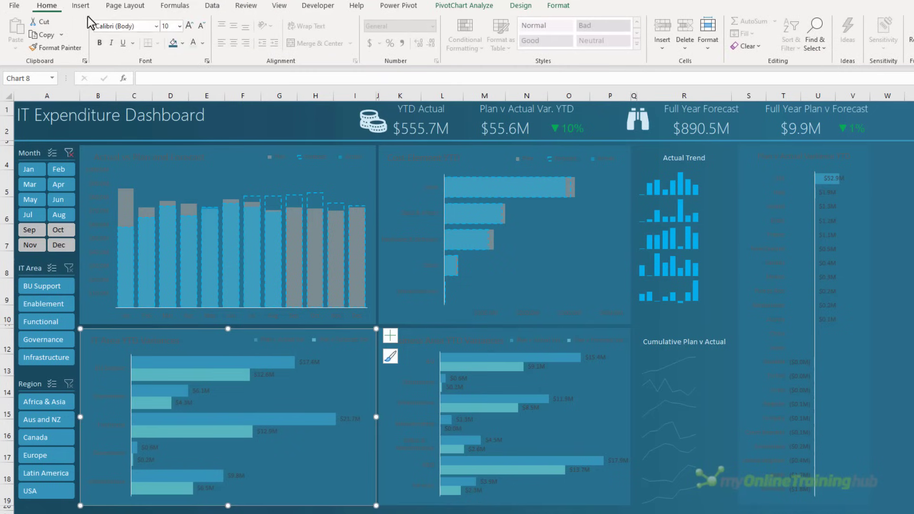
click(203, 44)
click(229, 101)
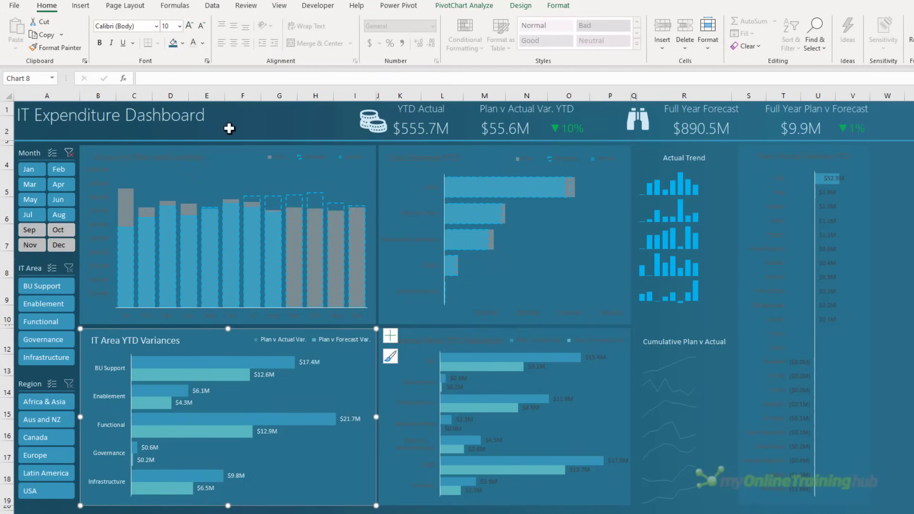
Repeat the white font colour on the Actual vs Plan and Forecast, Cost Element, Plan v Actual Variance and Business Area charts.
click(229, 144)
key(F4)
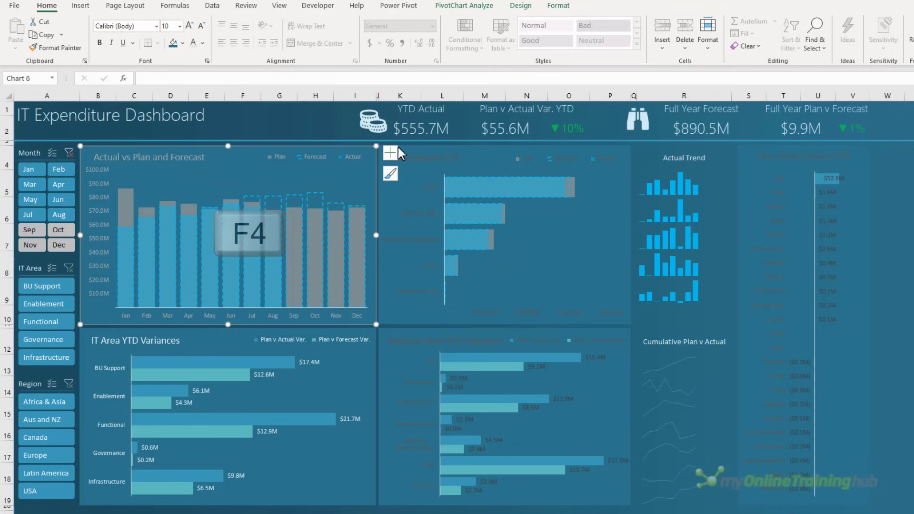
click(435, 148)
key(F4)
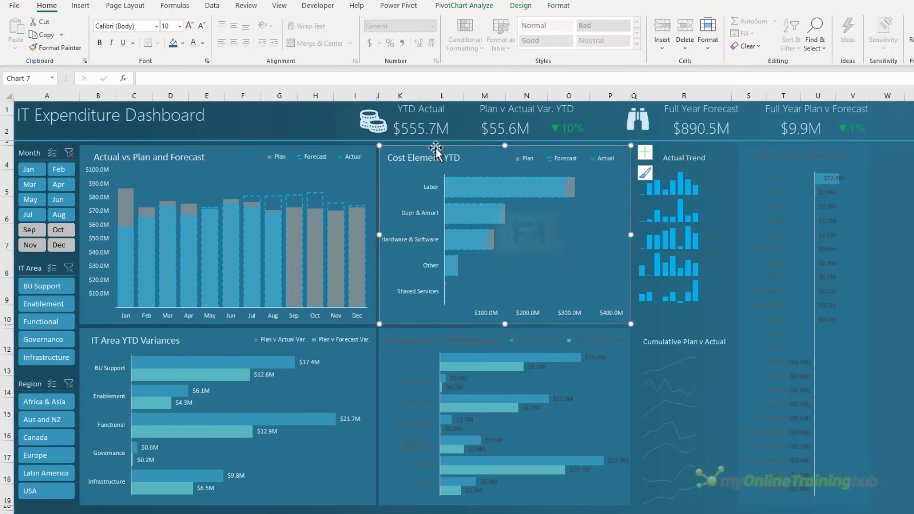
click(747, 150)
key(F4)
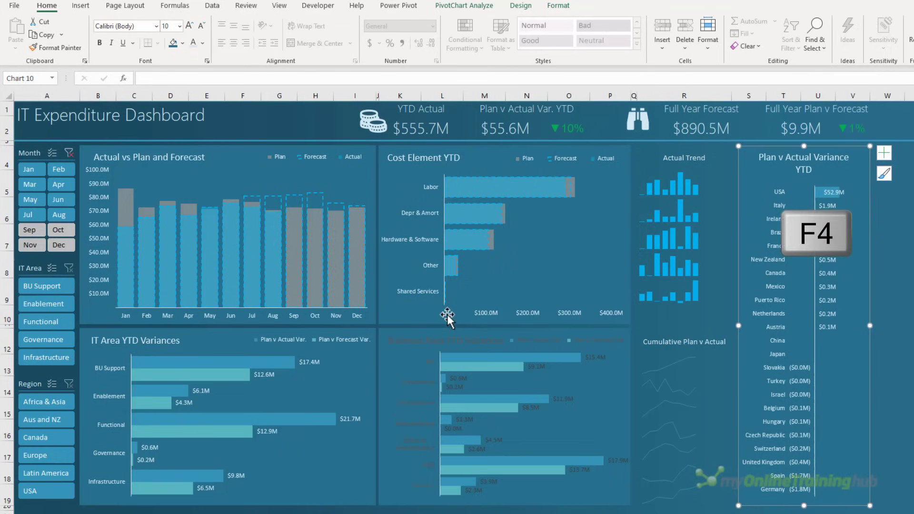
click(451, 326)
key(F4)
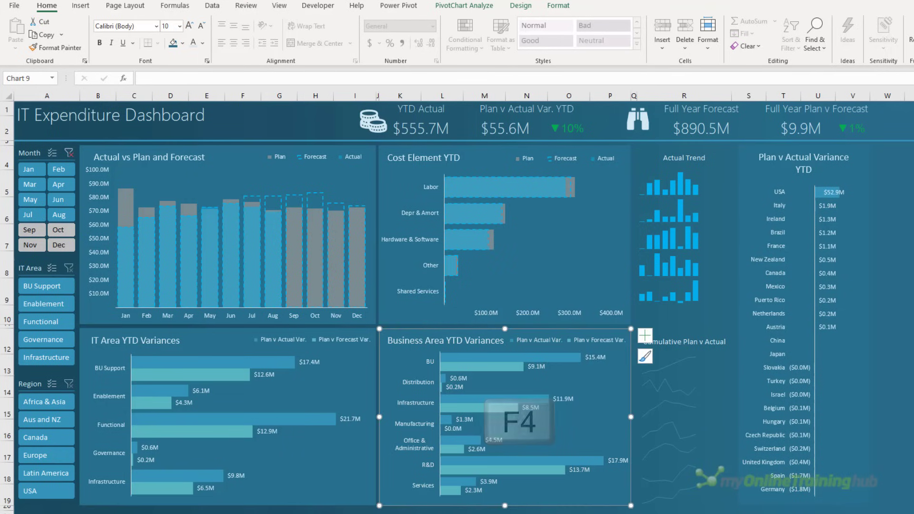
click(908, 292)
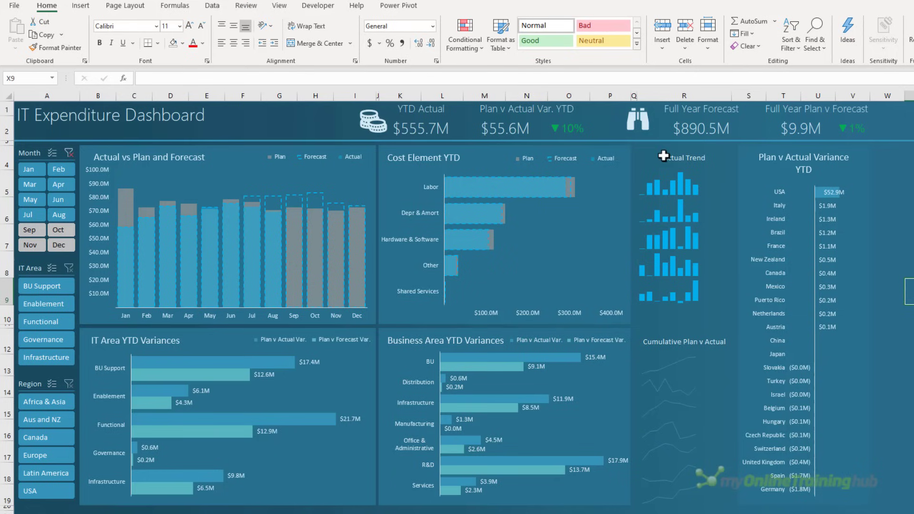
Fill the Actual Trend and Cumulative Plan v Actual sparkline cell blocks with the same dark blue theme colour as the charts.
drag(661, 152, 634, 314)
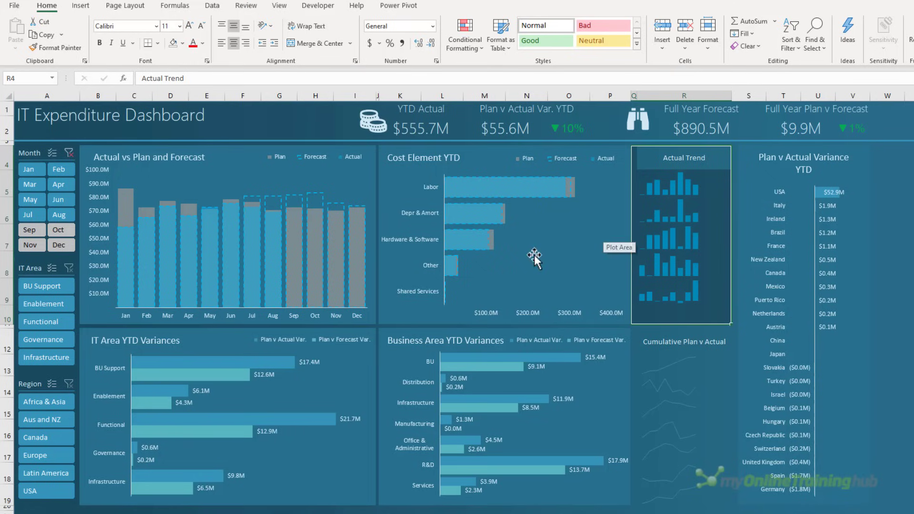
click(182, 43)
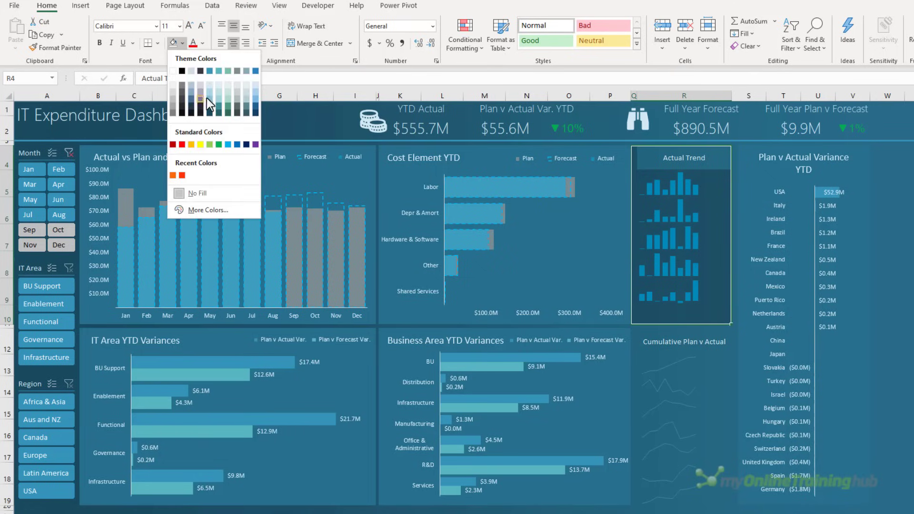
click(210, 112)
drag(667, 337, 634, 496)
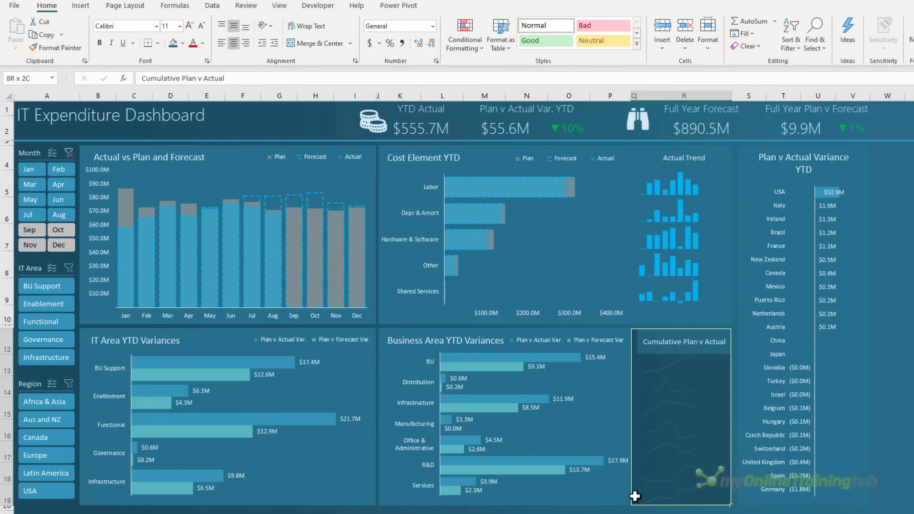
click(172, 43)
click(909, 292)
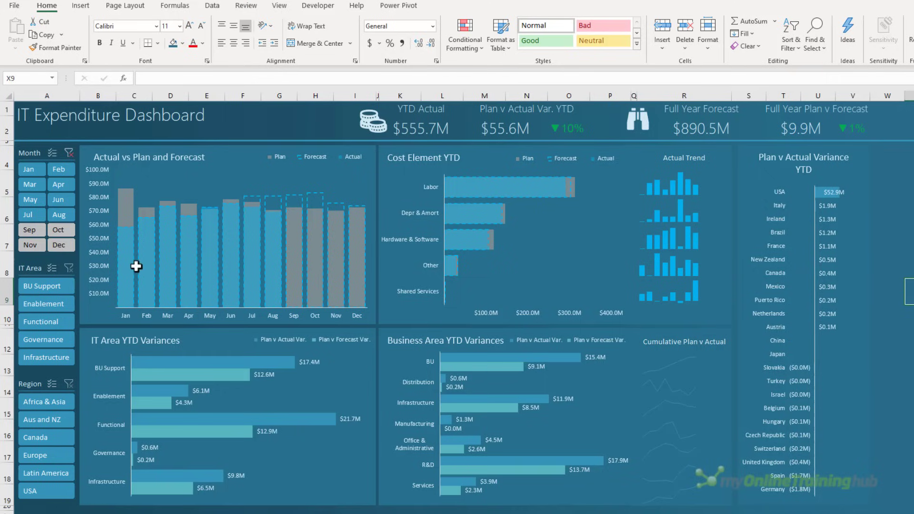
Connect the IT Area slicer to the CostElementBar, CostElementSparkline, CountryBar, HeadlineFY and HeadlineYTD reports as well.
click(40, 265)
right_click(41, 264)
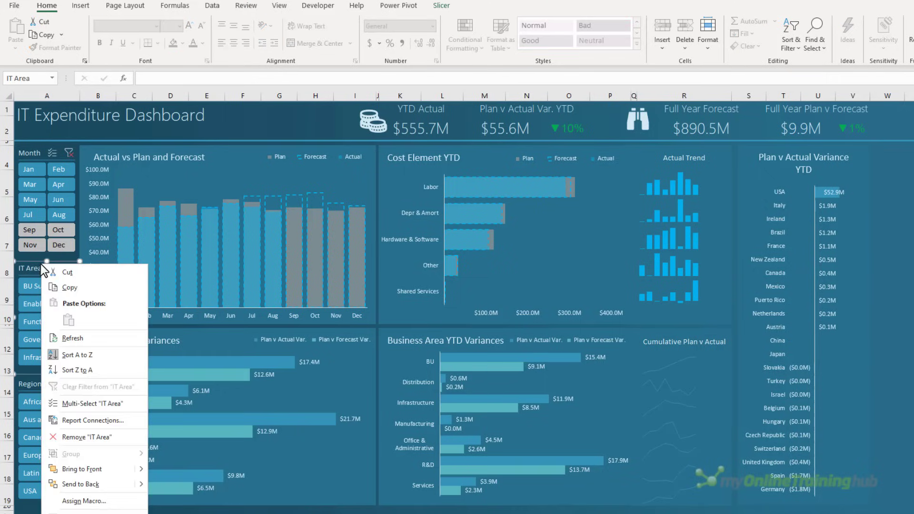
click(127, 421)
drag(150, 335, 296, 205)
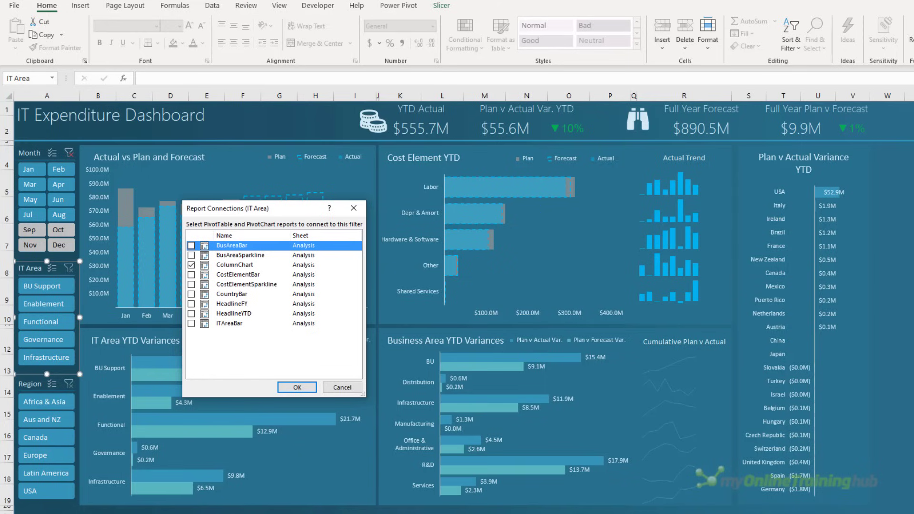
click(190, 274)
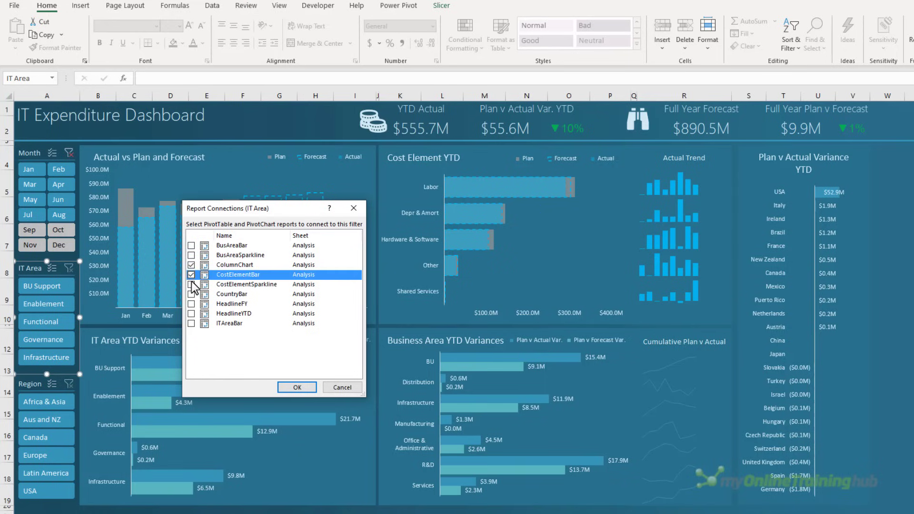
click(192, 285)
click(190, 296)
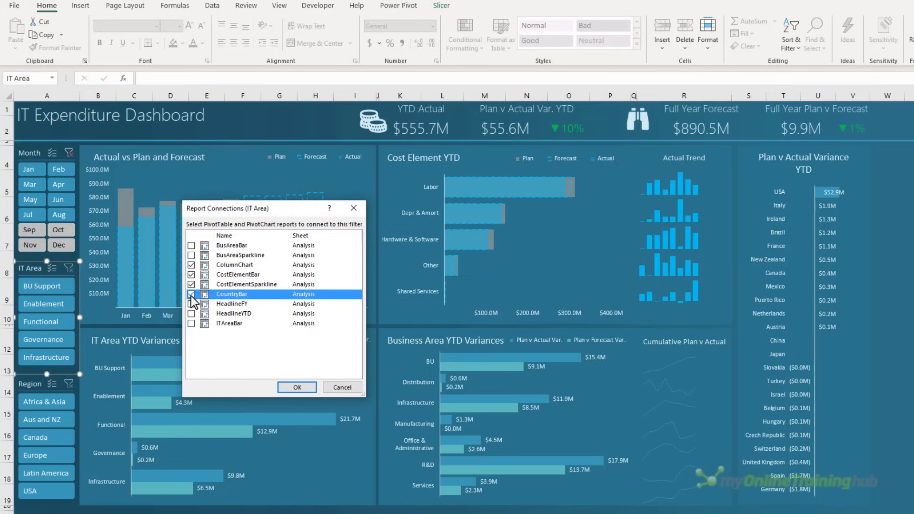
click(191, 305)
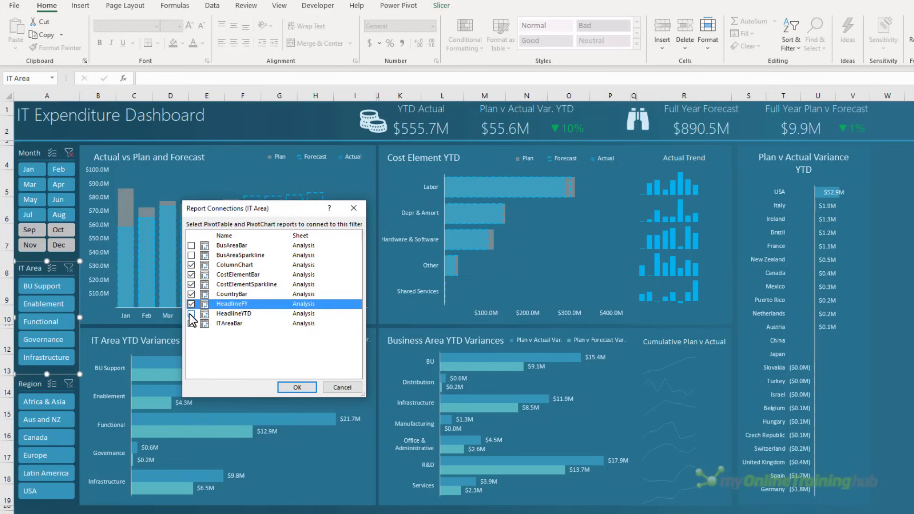
click(191, 314)
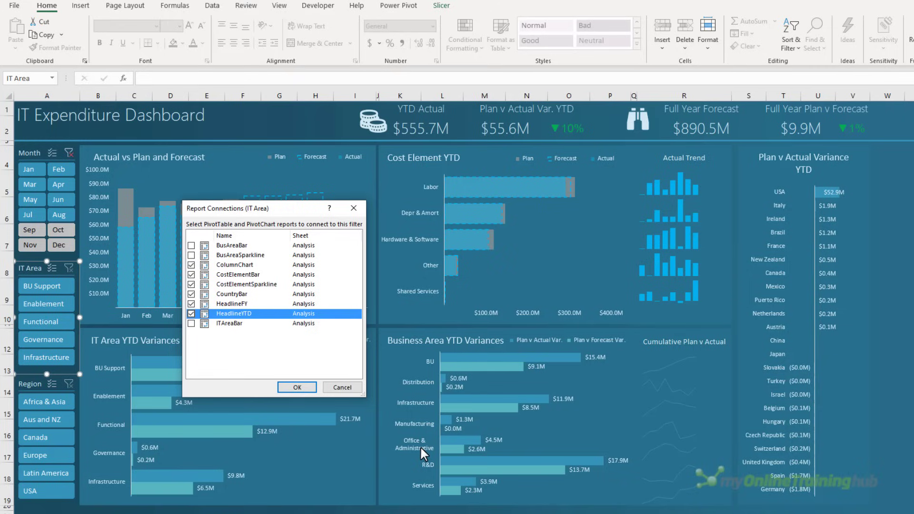
click(307, 389)
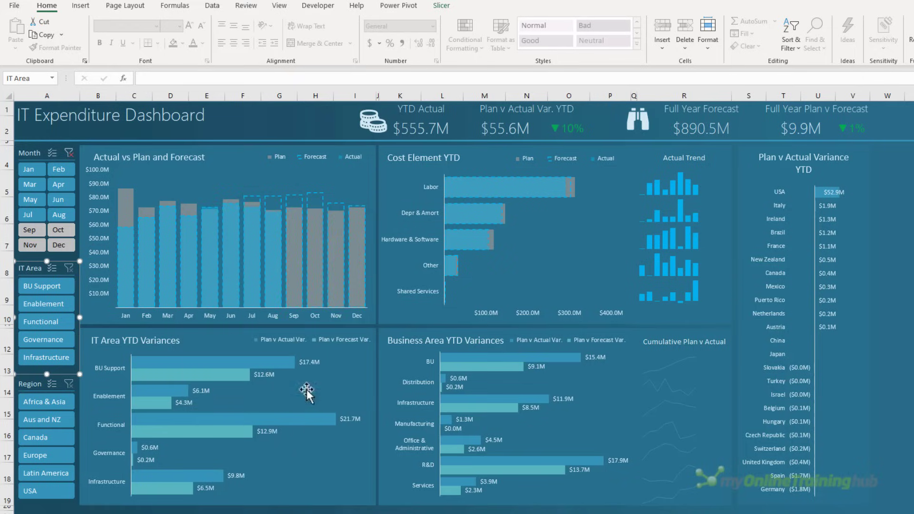
Connect the Region slicer to every listed PivotTable report, from BusAreaBar through ITAreaBar, and deselect the slicer.
click(38, 387)
right_click(38, 386)
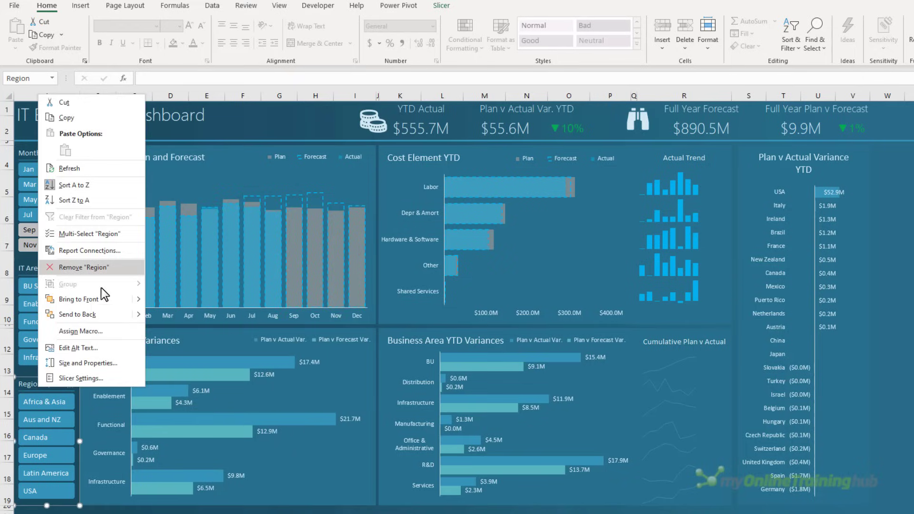
click(125, 253)
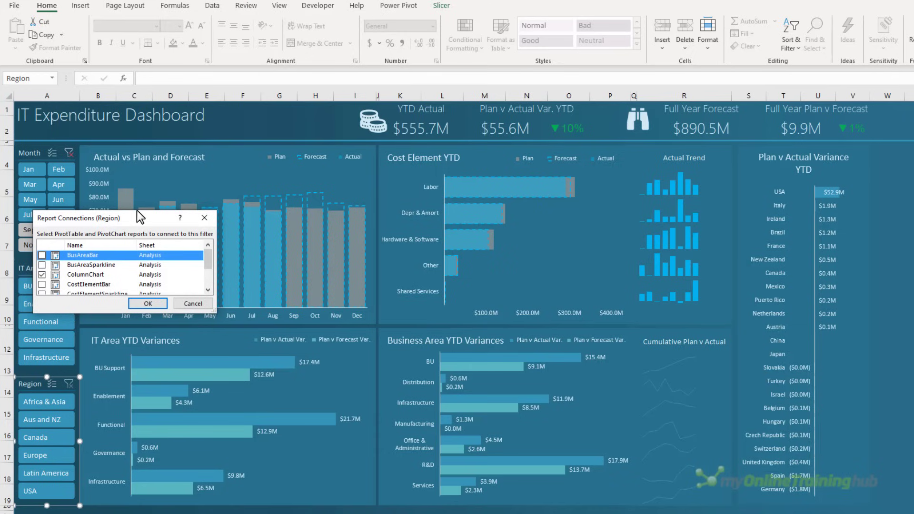
drag(137, 211, 138, 129)
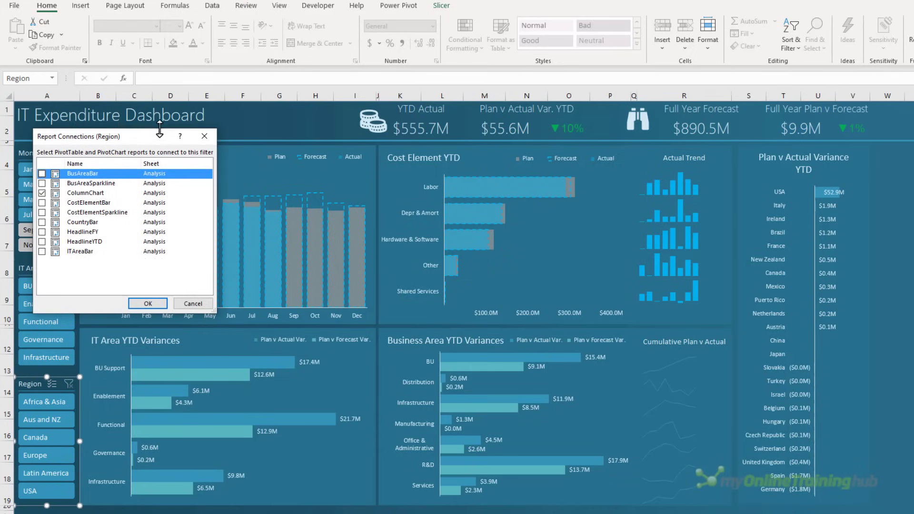
click(42, 174)
click(42, 183)
click(42, 203)
click(42, 213)
click(42, 222)
click(42, 231)
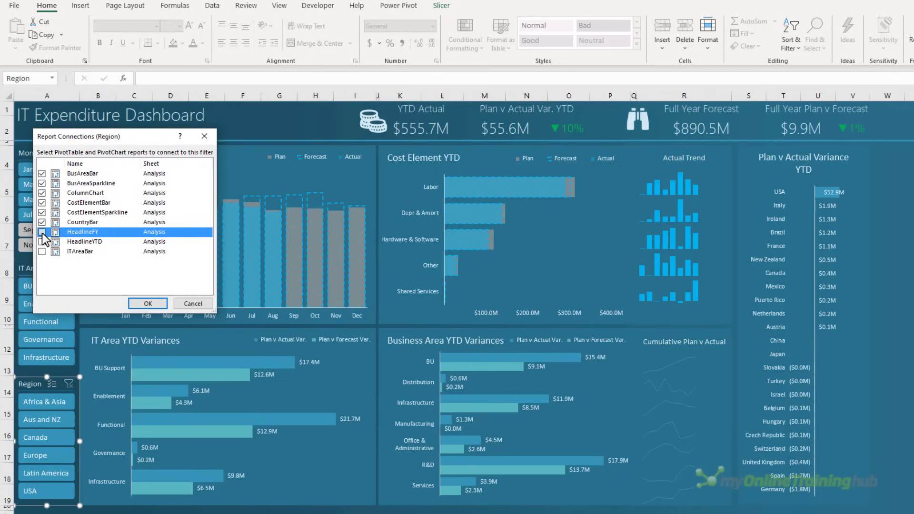
click(42, 242)
click(42, 252)
click(142, 304)
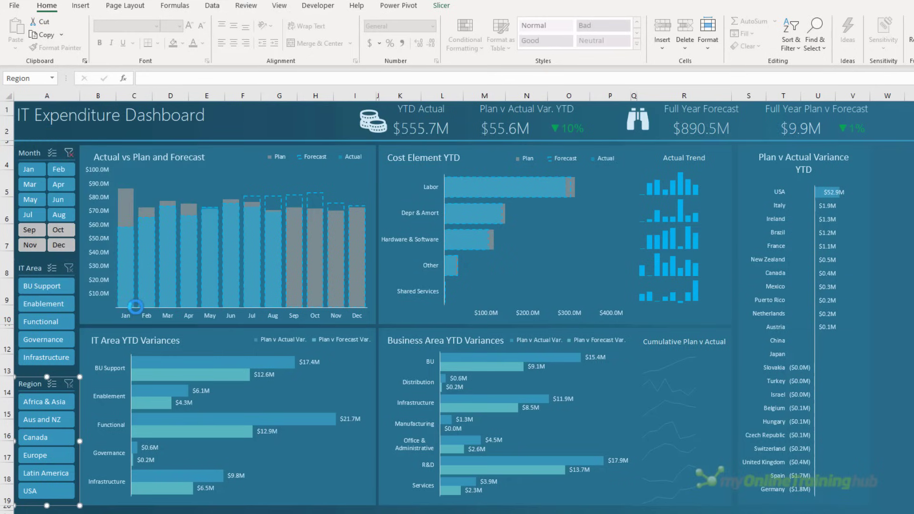
key(Escape)
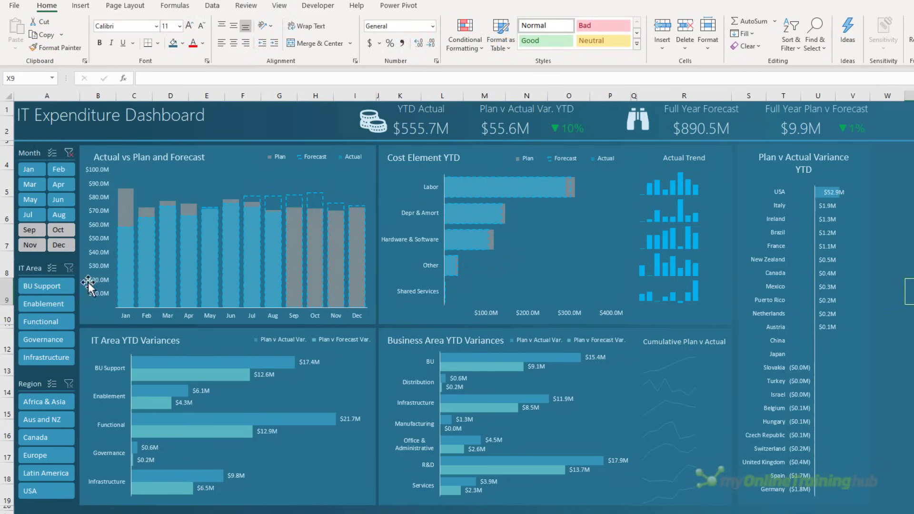
Test the slicers by filtering to the BU Support, Enablement and Functional IT areas and to all regions except USA.
click(57, 316)
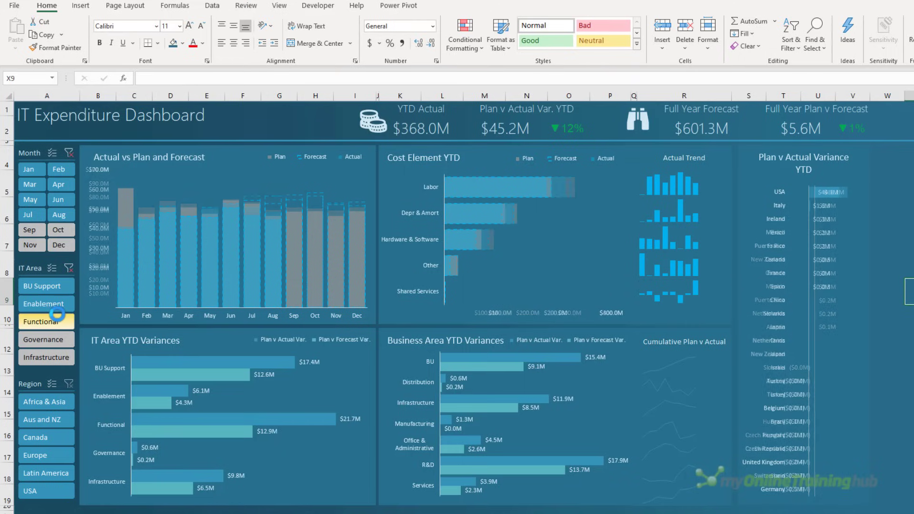
click(47, 400)
click(44, 476)
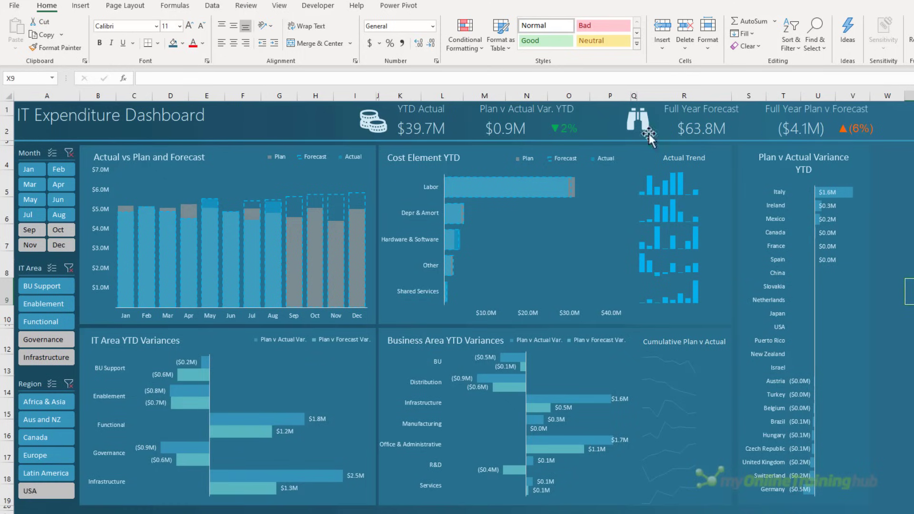
View the USA region for Governance, Functional, Enablement and BU Support in turn, and clear the IT Area and Region filters.
click(42, 491)
click(40, 339)
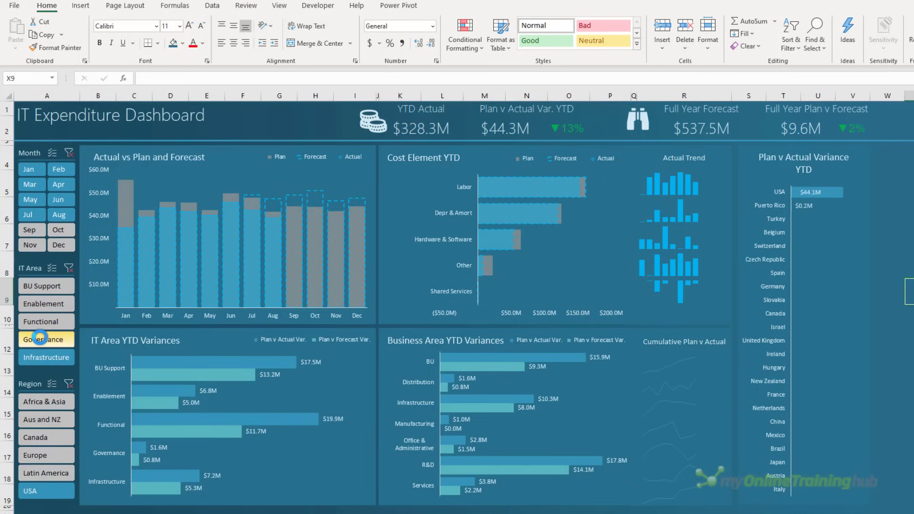
click(51, 321)
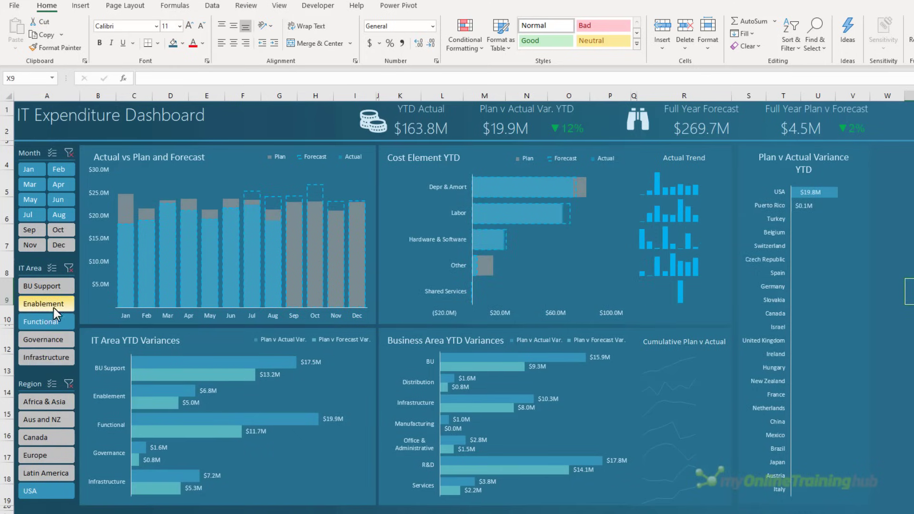
click(55, 302)
click(56, 285)
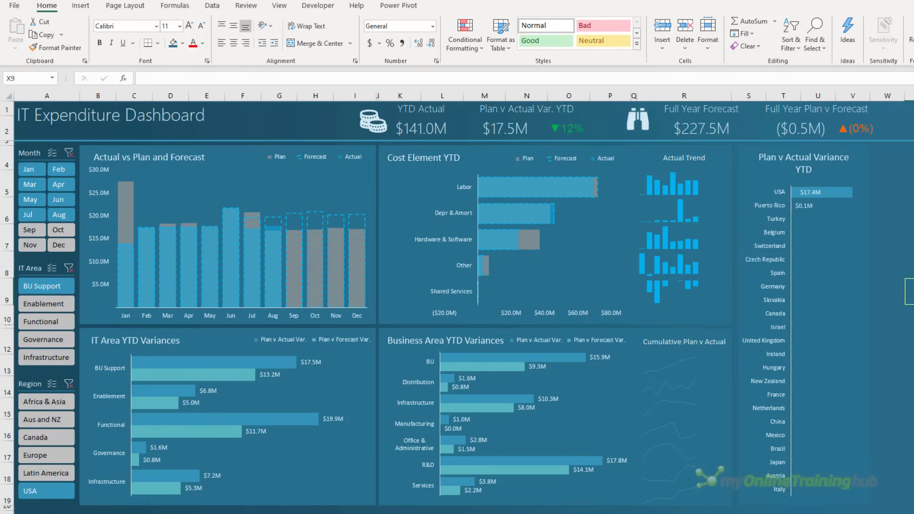
click(73, 267)
click(69, 384)
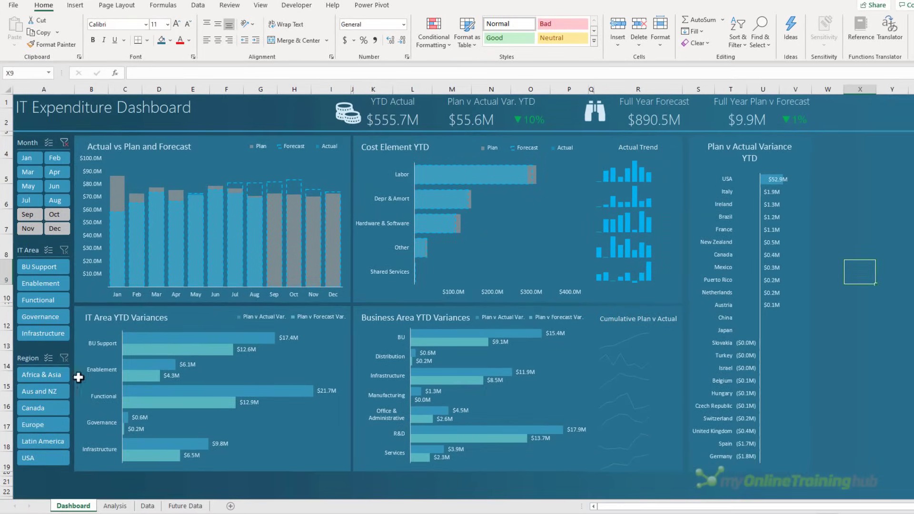
Filter the Future Data sheet's Date column to Sep and select all the September data rows below the headers.
click(173, 506)
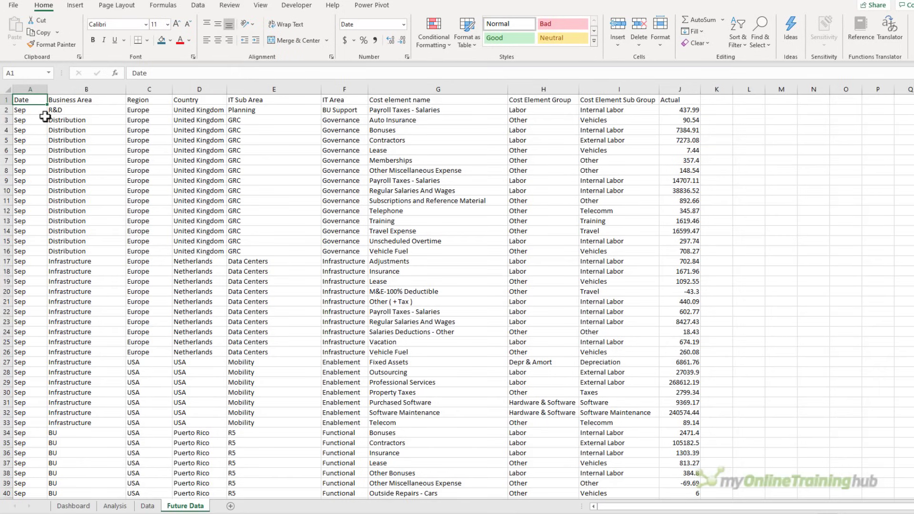
key(ctrl+Down)
key(ctrl+Up)
right_click(45, 117)
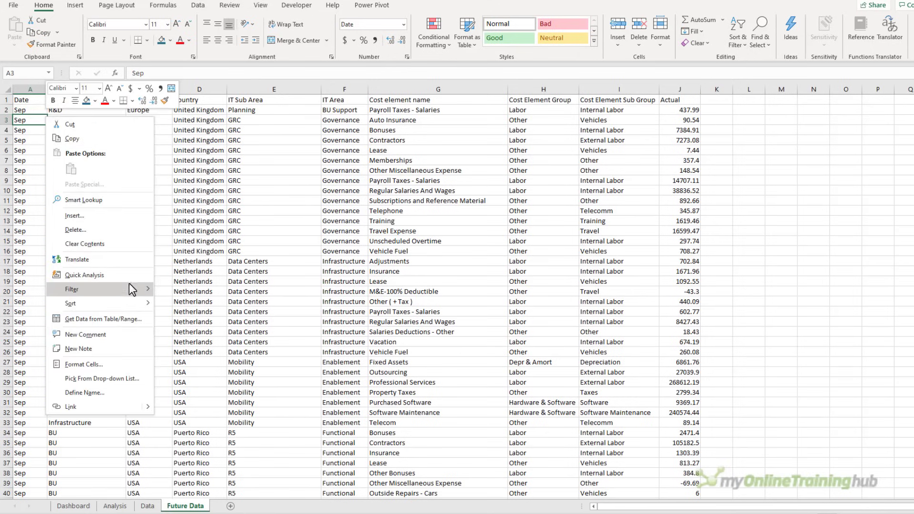
mouse_move(133, 289)
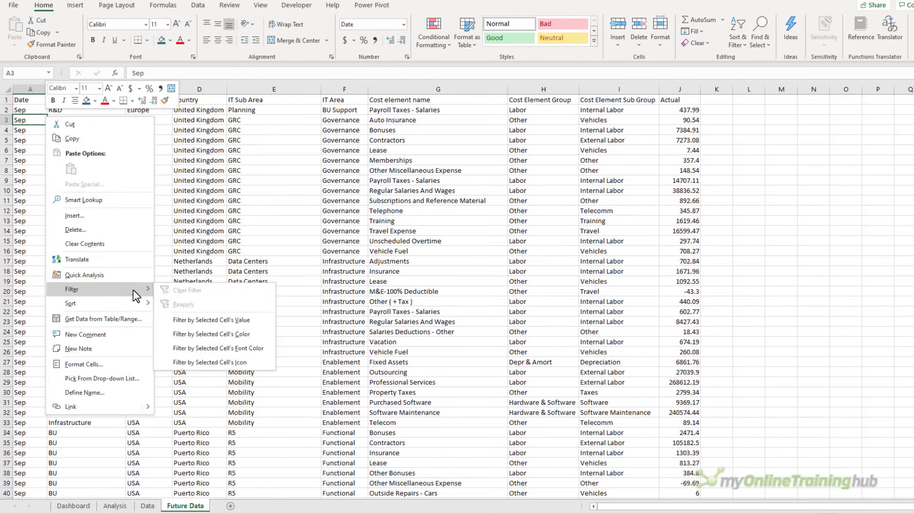
click(252, 320)
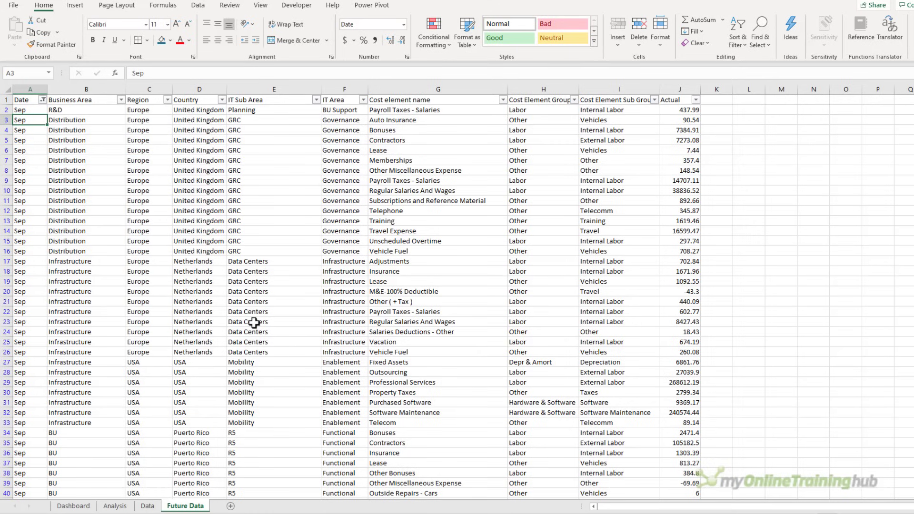
key(Up)
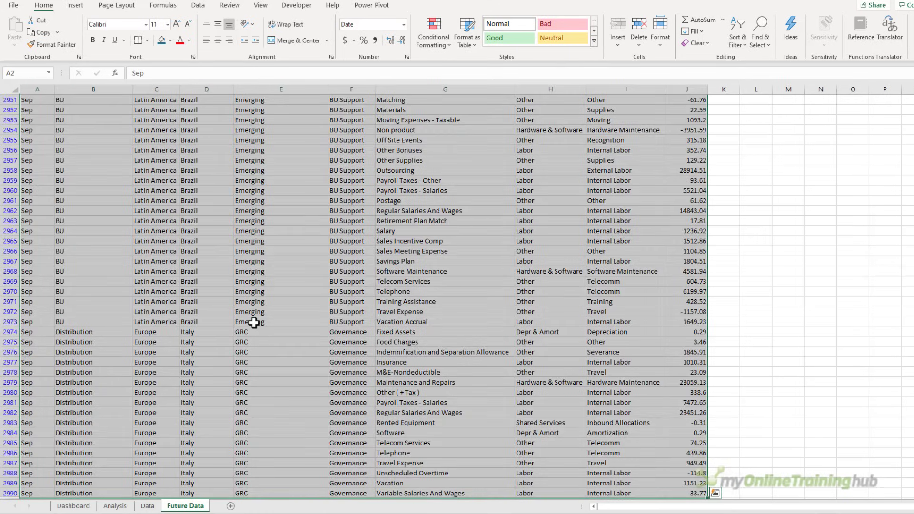
Copy the selected September rows to the first empty row below the Data sheet's table, starting at cell A81612.
key(ctrl+Page_Up)
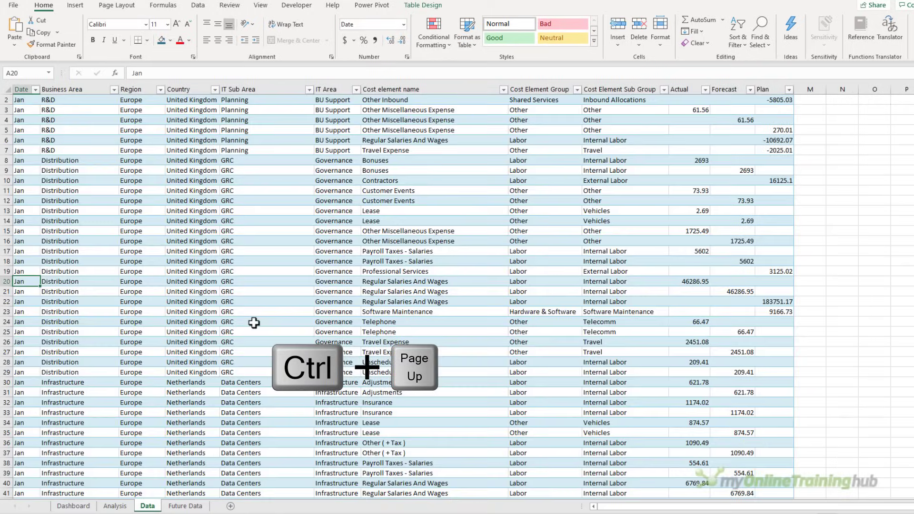
key(ctrl+Down)
key(Down)
key(Down)
scroll(248, 319, down, 5)
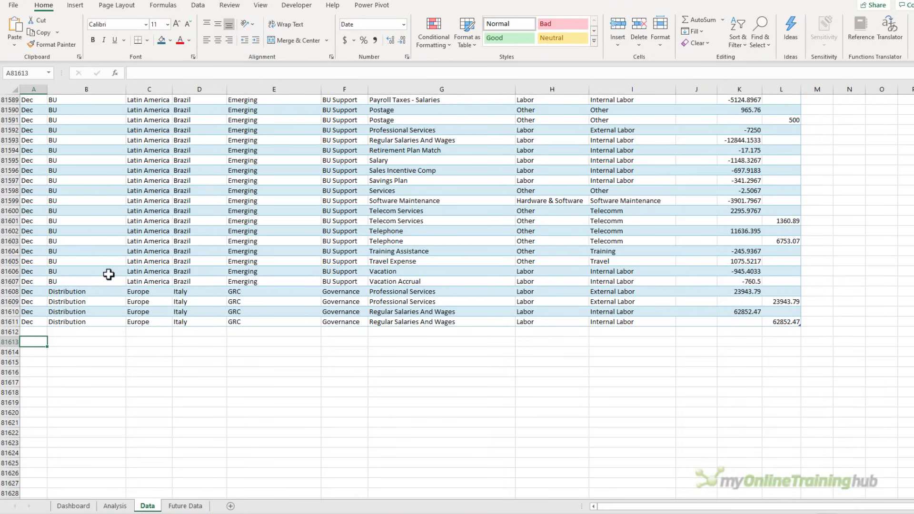
click(38, 332)
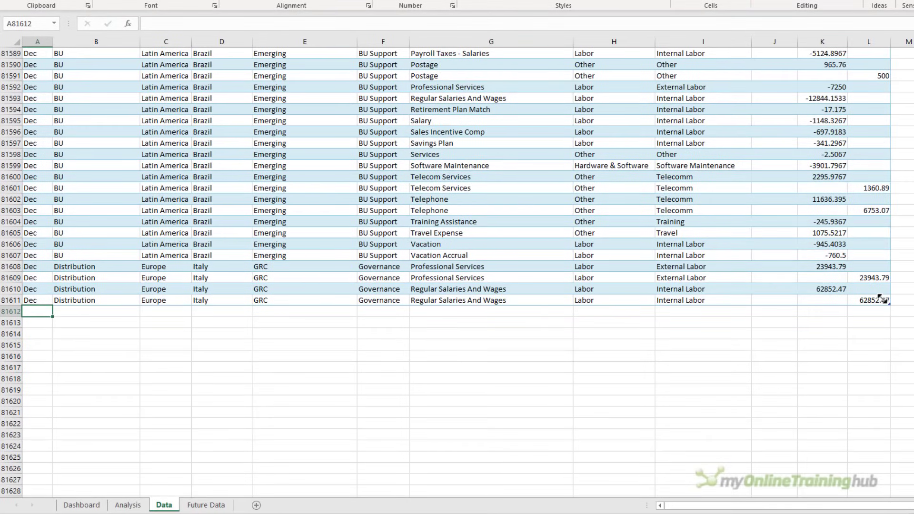
key(ctrl+v)
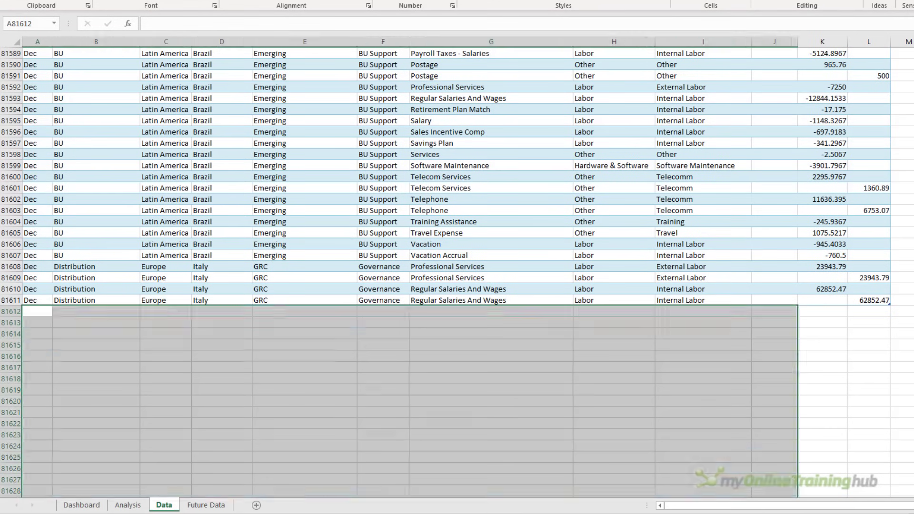
Check the end of the Data sheet's table to see whether it includes the pasted September rows.
key(ctrl+Down)
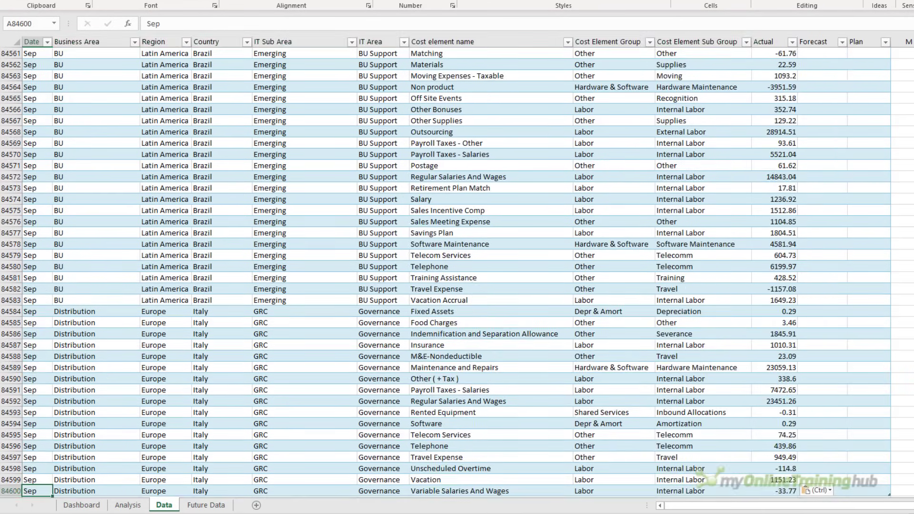
scroll(457, 273, down, 5)
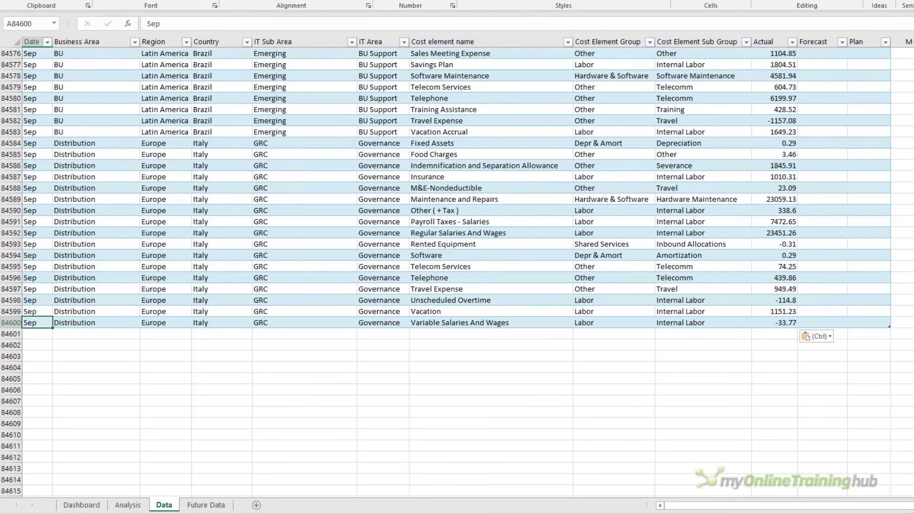
click(9, 323)
click(866, 355)
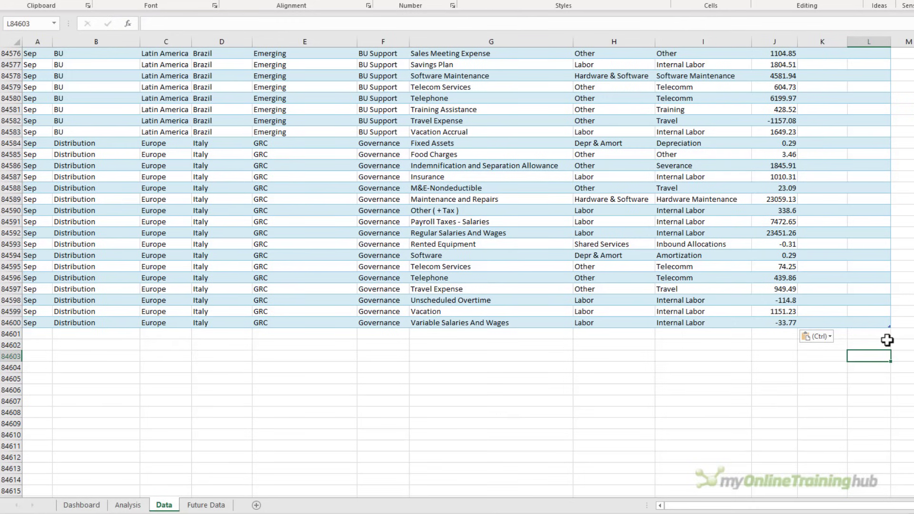
click(636, 258)
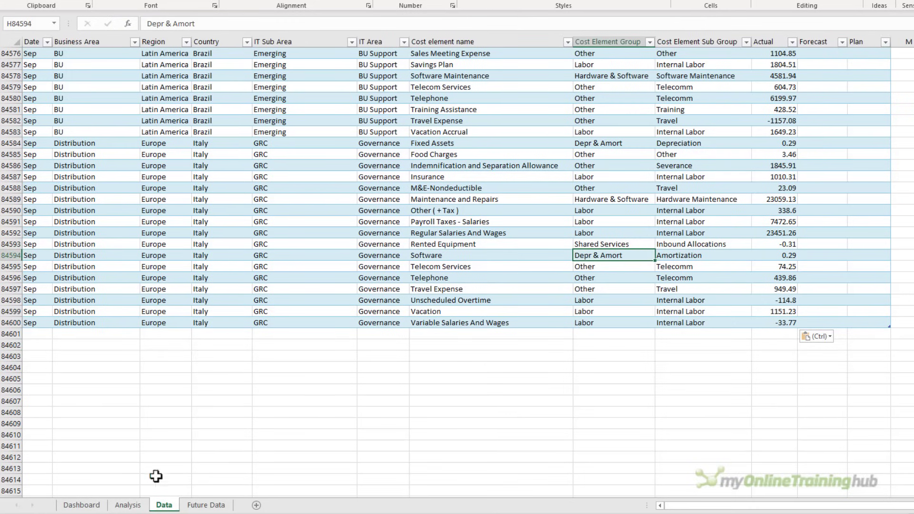
Add Sep to the dashboard's Month slicer selection and refresh all PivotTables and charts.
click(98, 506)
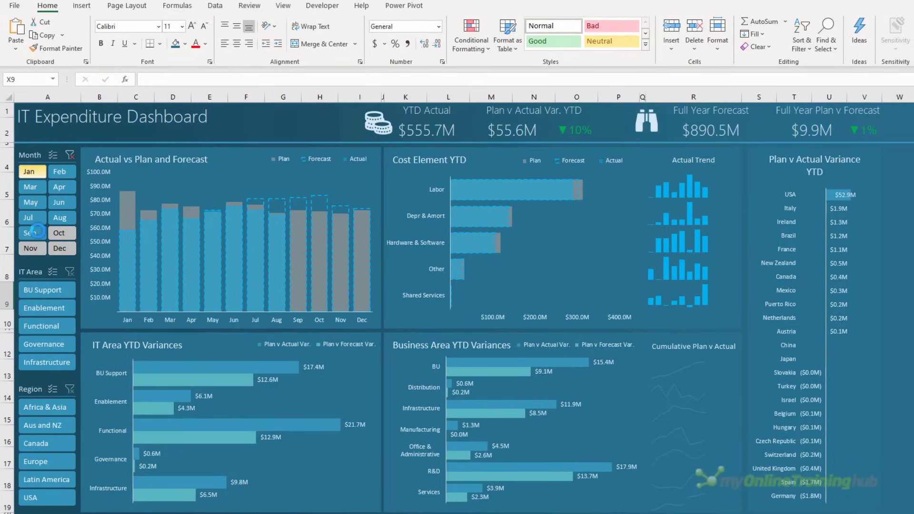
click(38, 232)
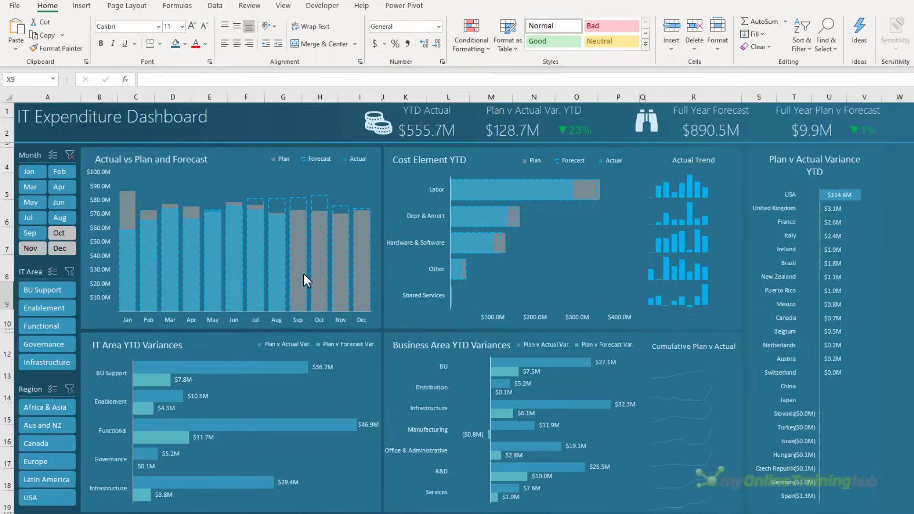
mouse_move(304, 275)
click(217, 8)
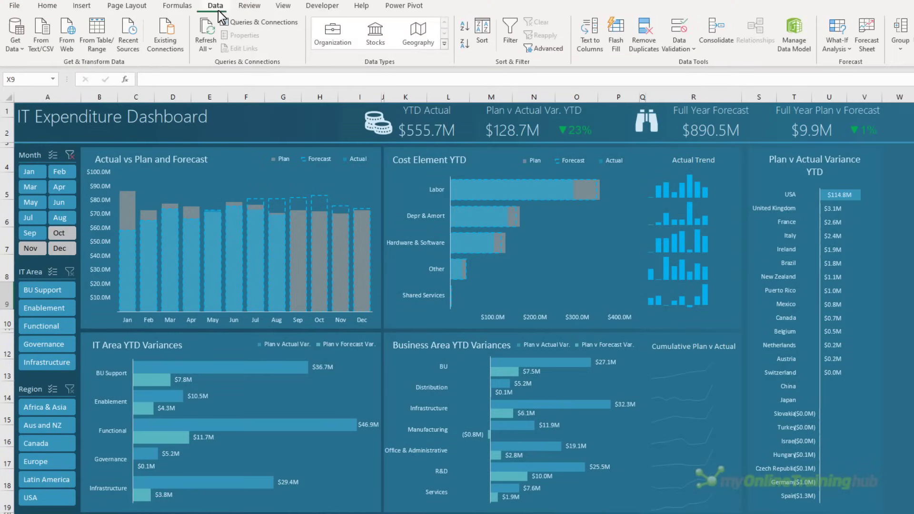
click(208, 33)
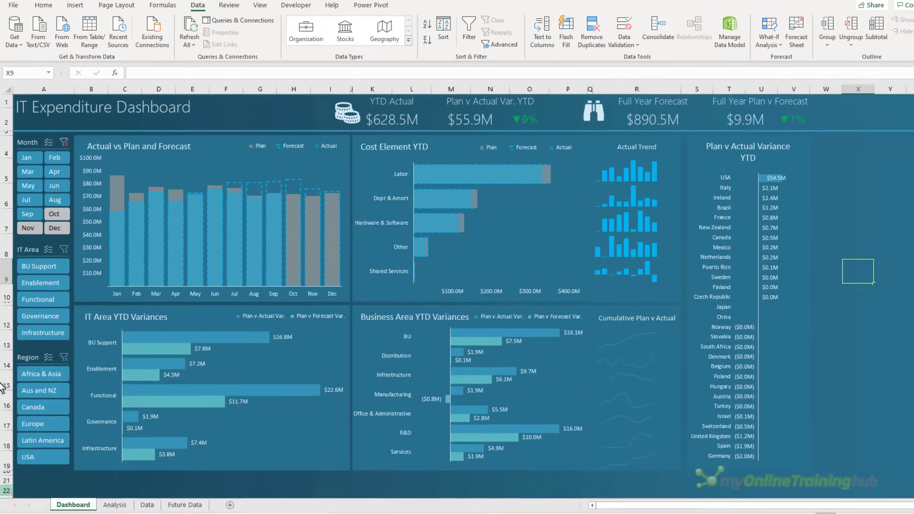
Check the name of the source table on the Data sheet.
click(145, 504)
click(174, 291)
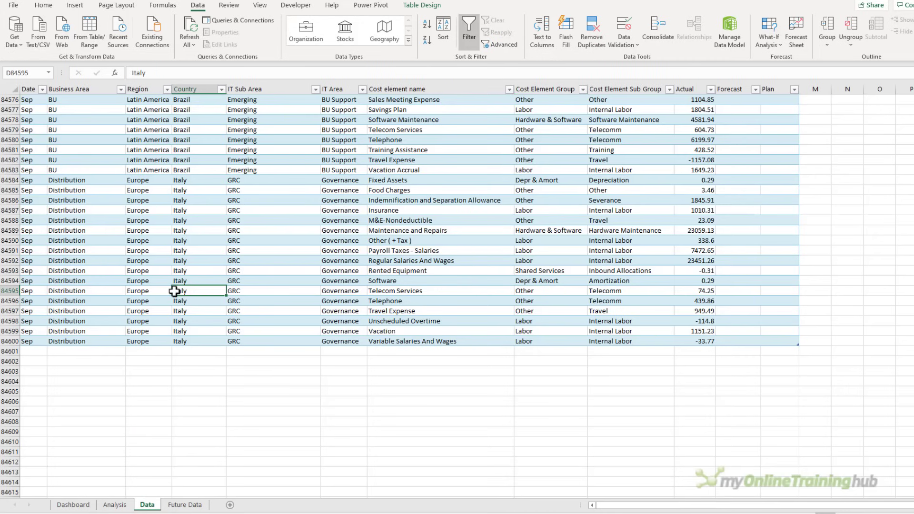
key(ctrl+Home)
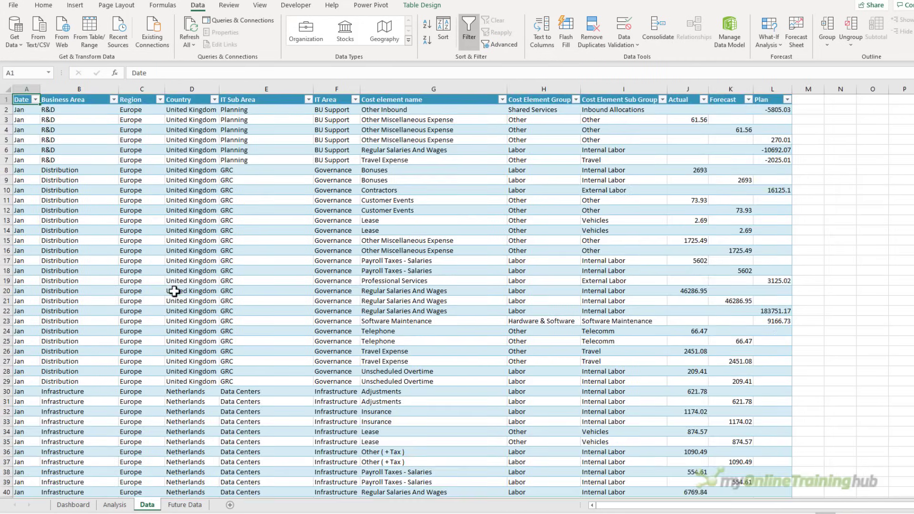
click(418, 7)
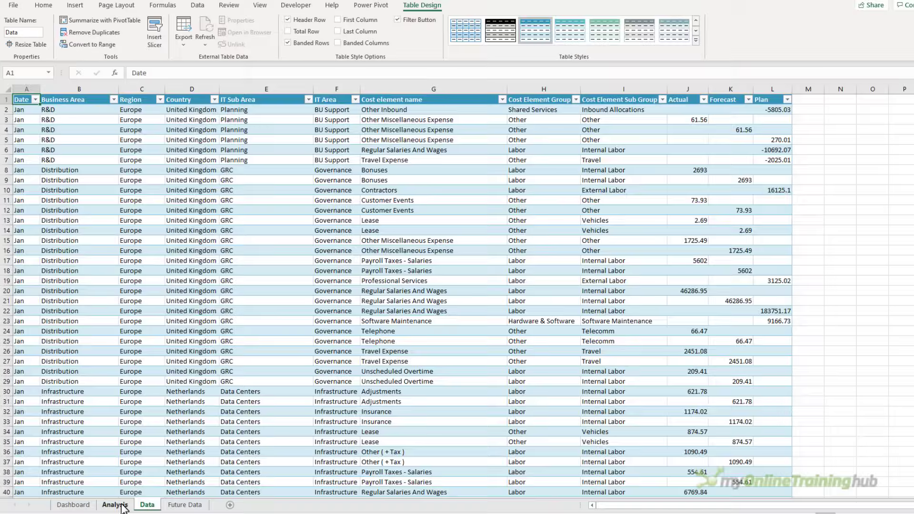
Inspect the data source of the monthly Plan, Forecast and Actual PivotTable on the Analysis sheet without changing it, and return to the Dashboard.
click(114, 505)
click(173, 312)
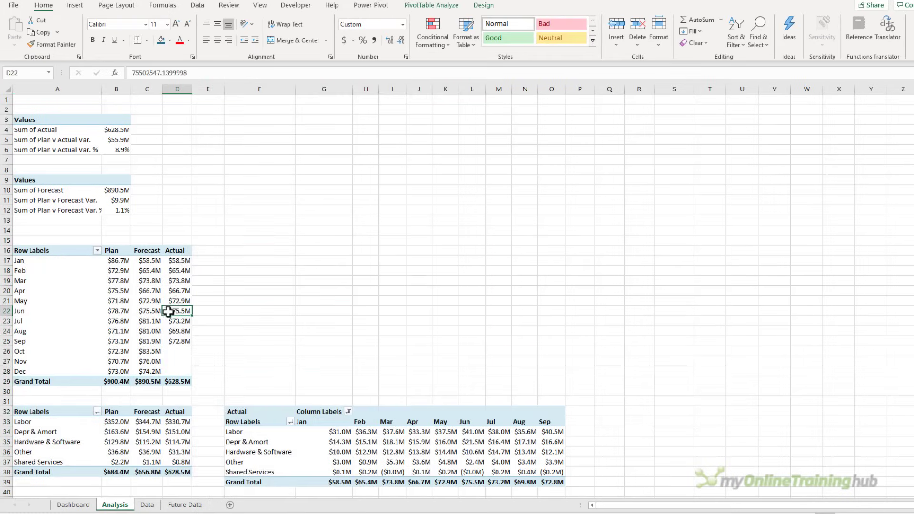
click(418, 6)
click(407, 26)
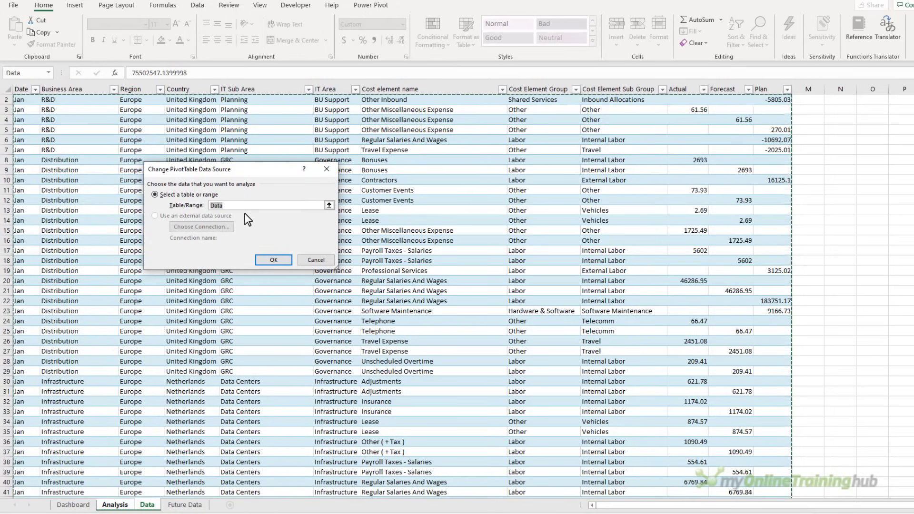
click(305, 255)
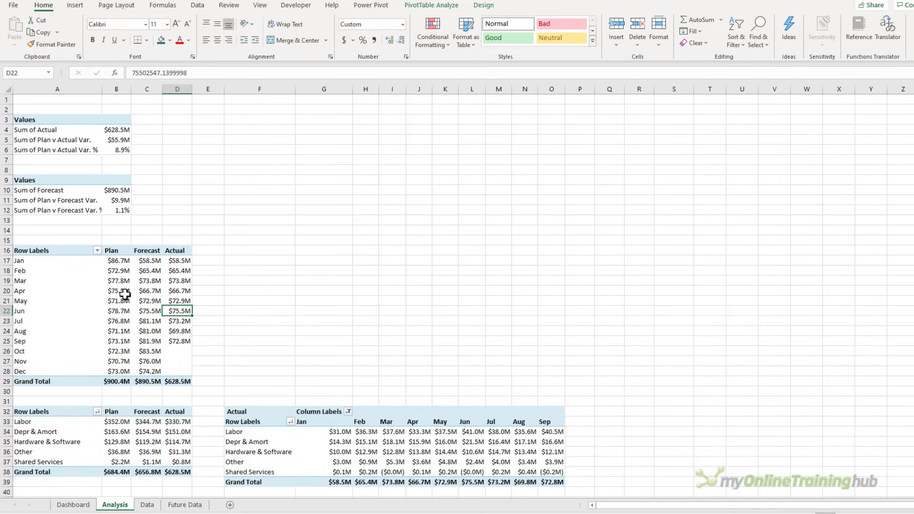
click(74, 505)
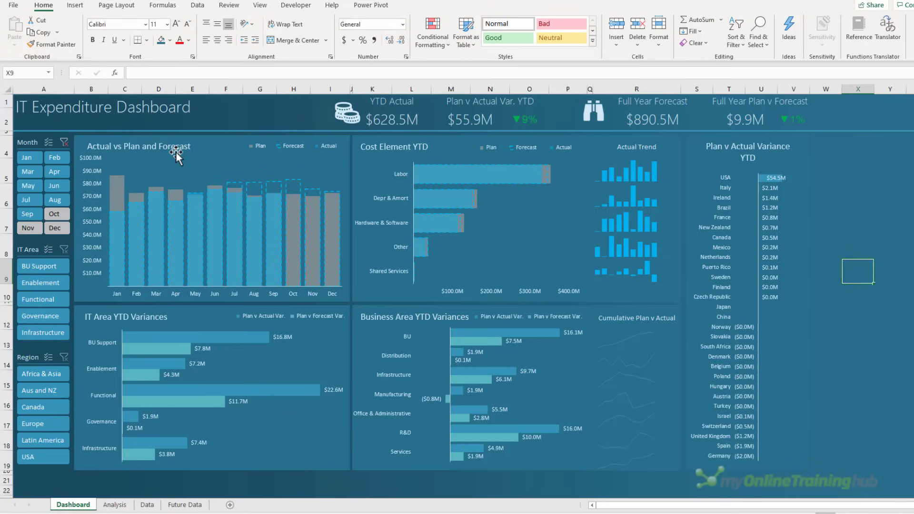